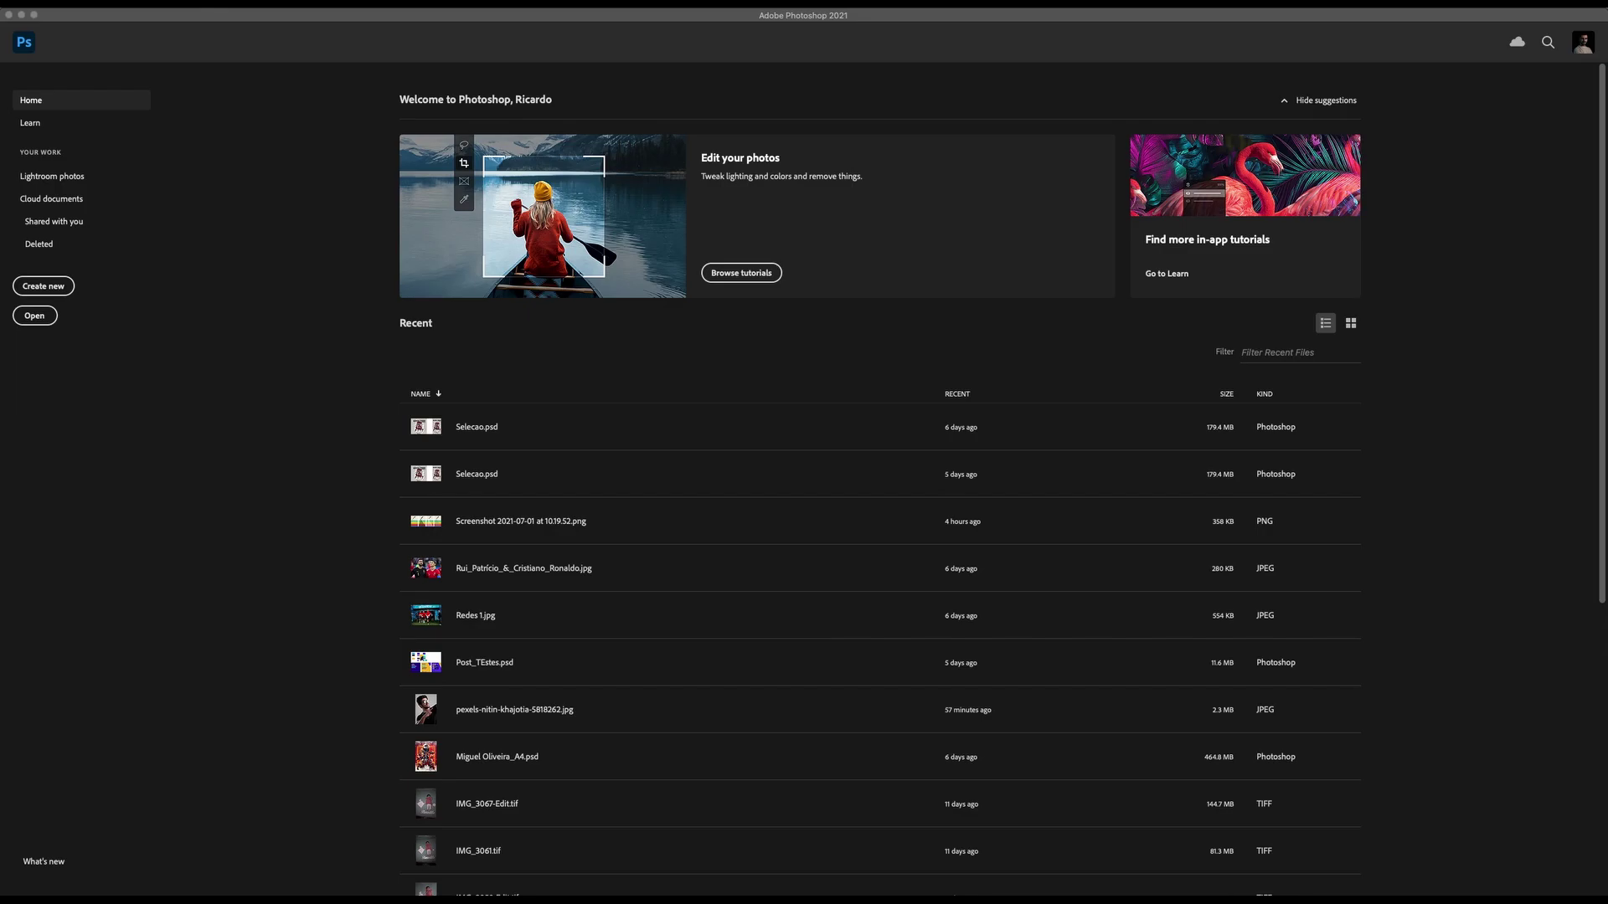
- Create a new 1700 × 2300 px document with a white background
click(50, 287)
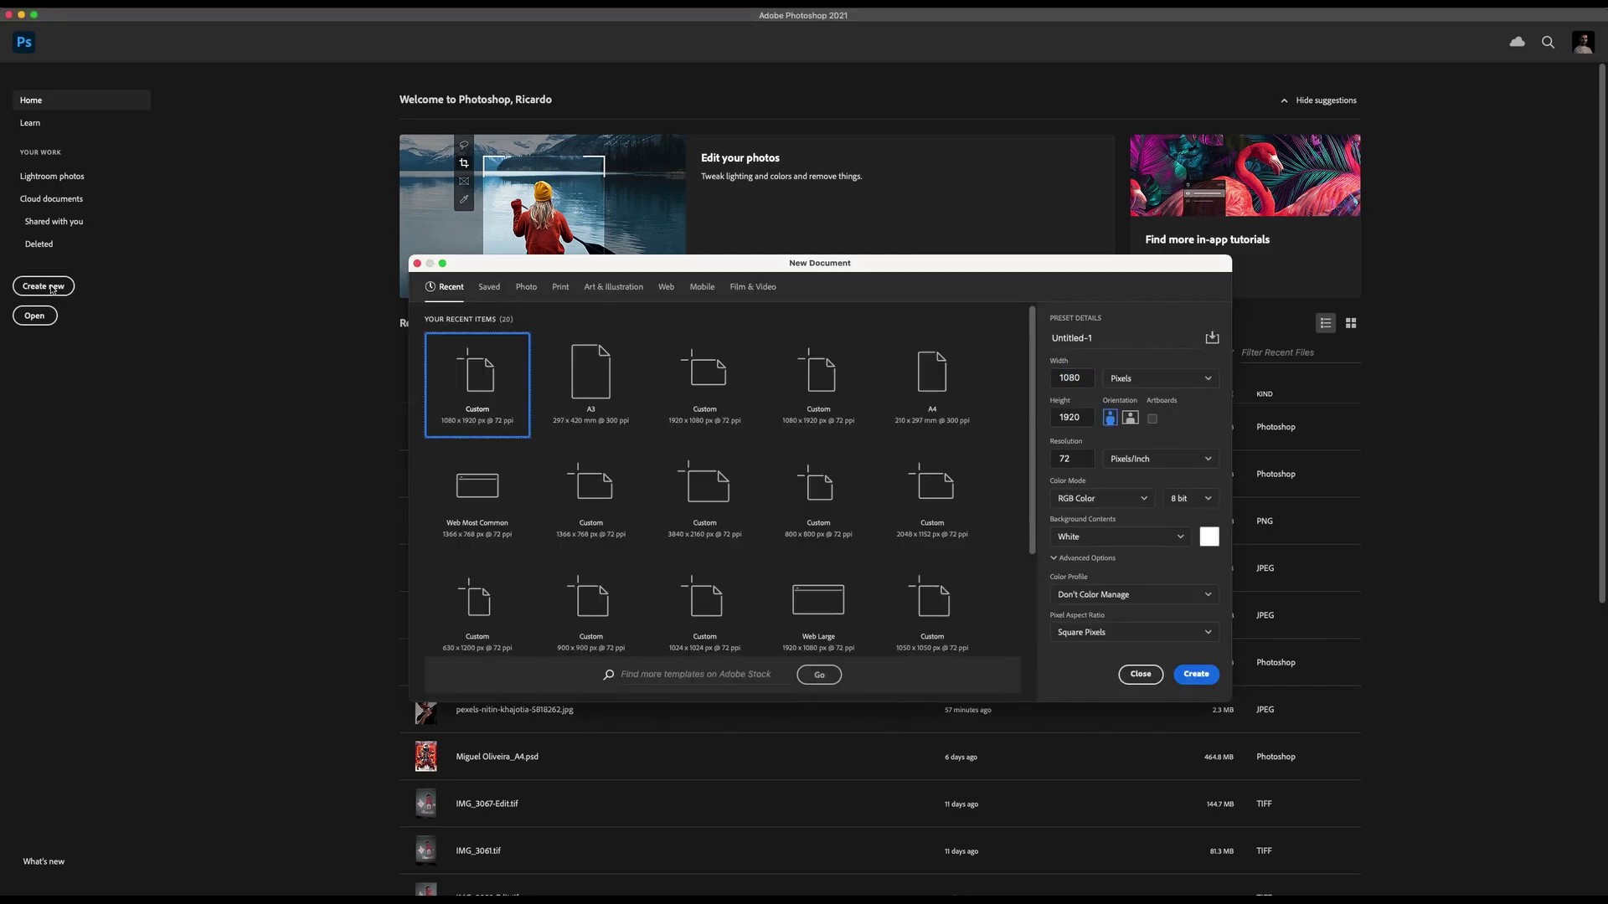
double_click(1086, 378)
text(17)
double_click(1078, 415)
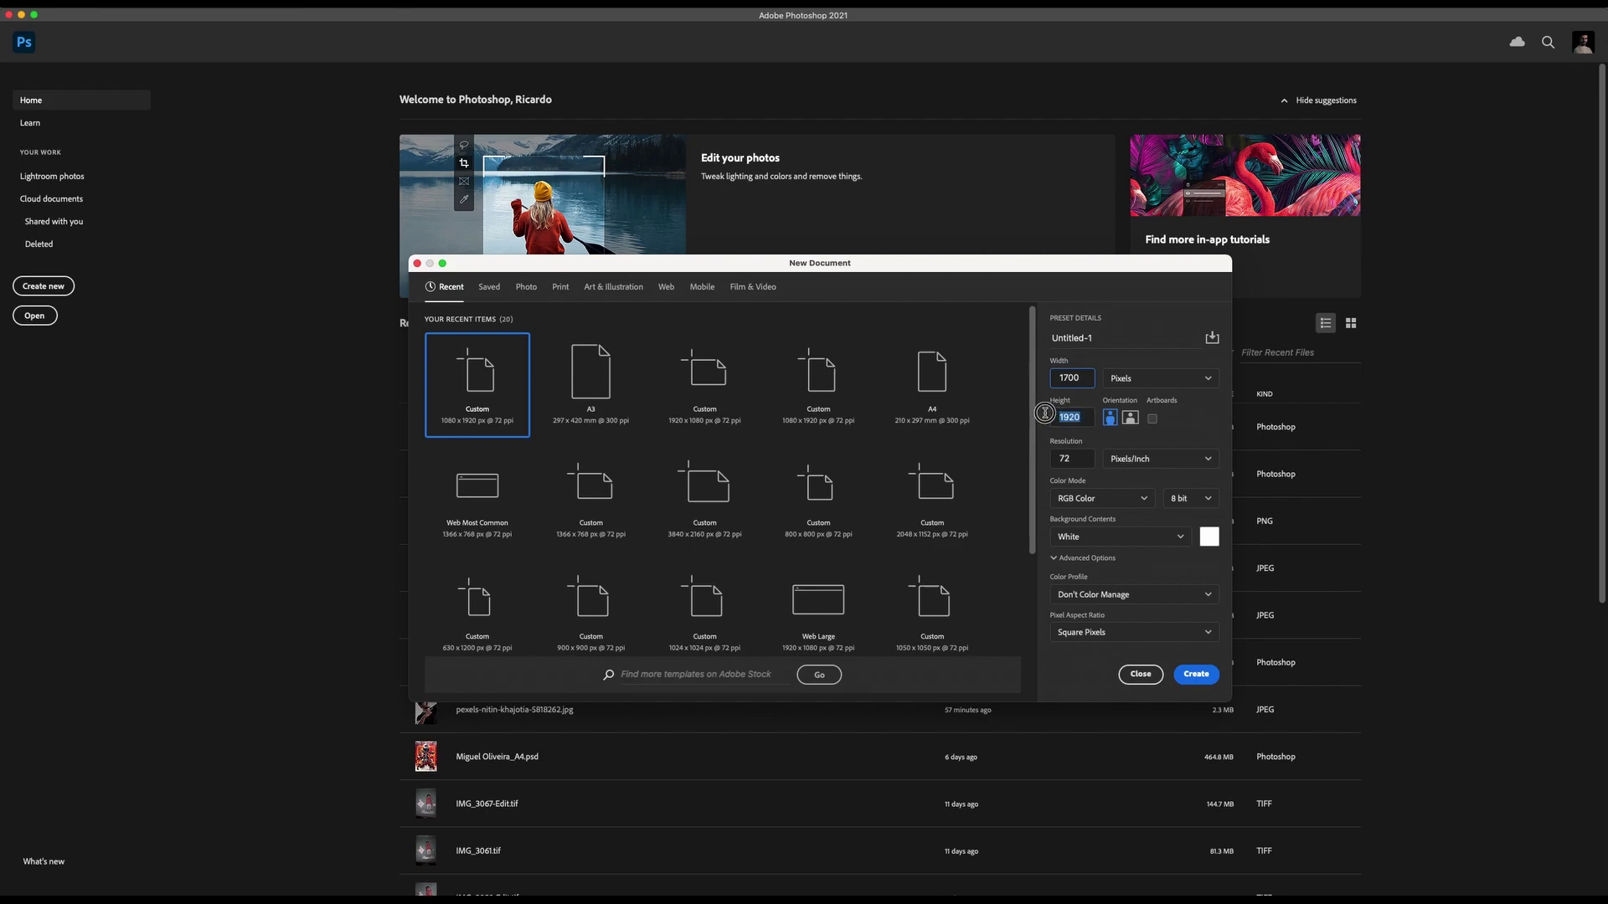
text(2300)
click(1202, 678)
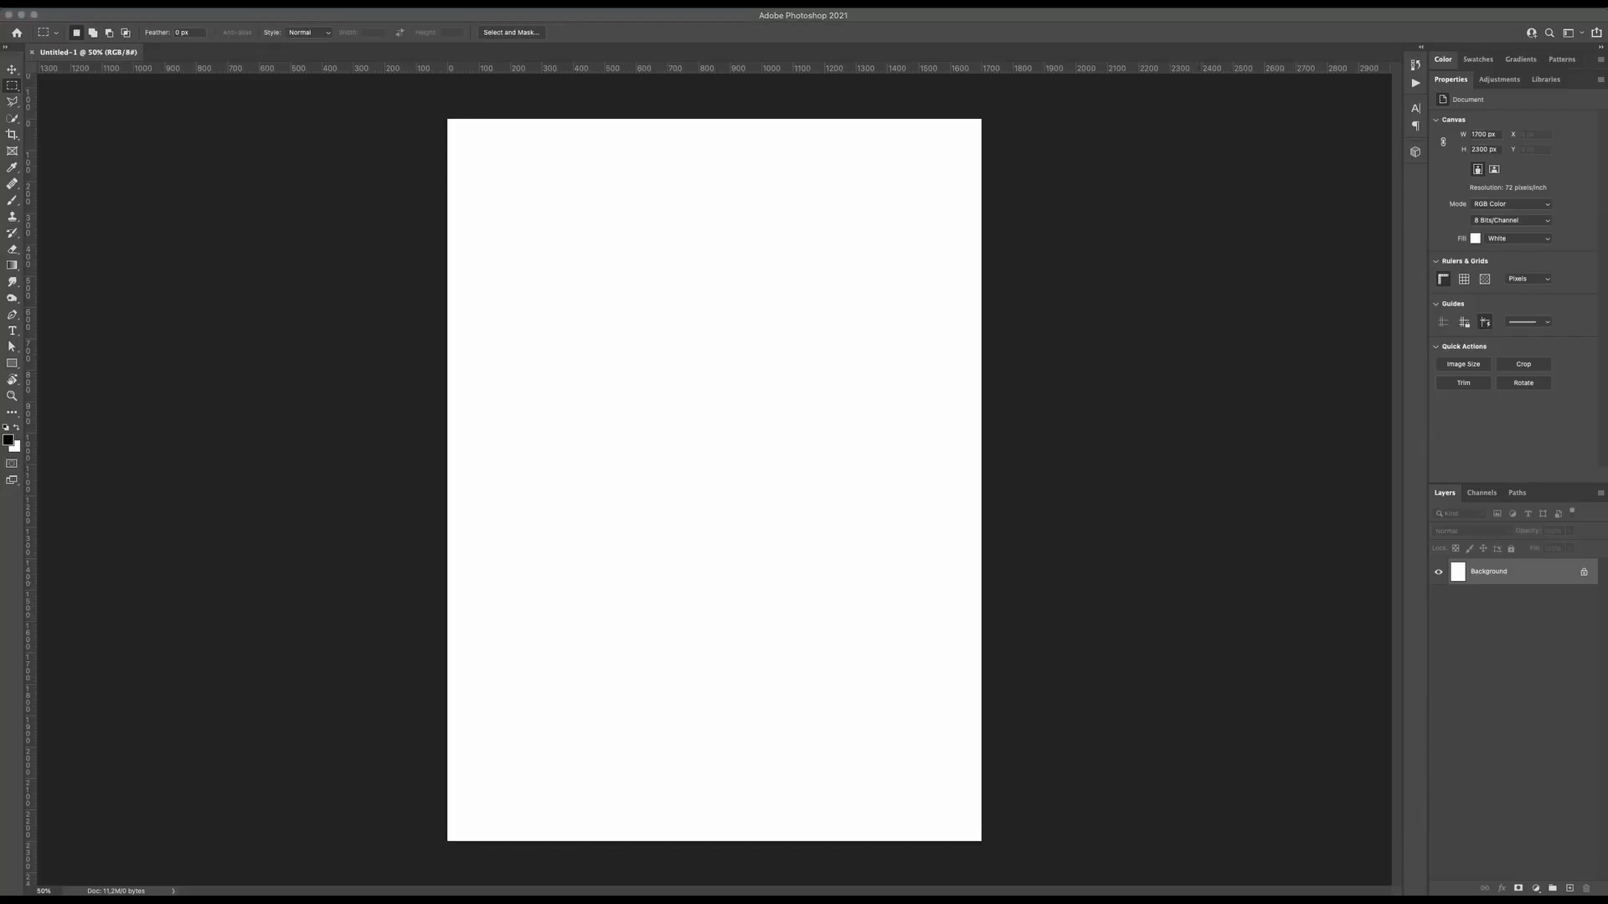
- Place the portrait photo pexels-estudio-polaroid-3116381 on the canvas and rasterize its layer
drag(741, 536, 727, 460)
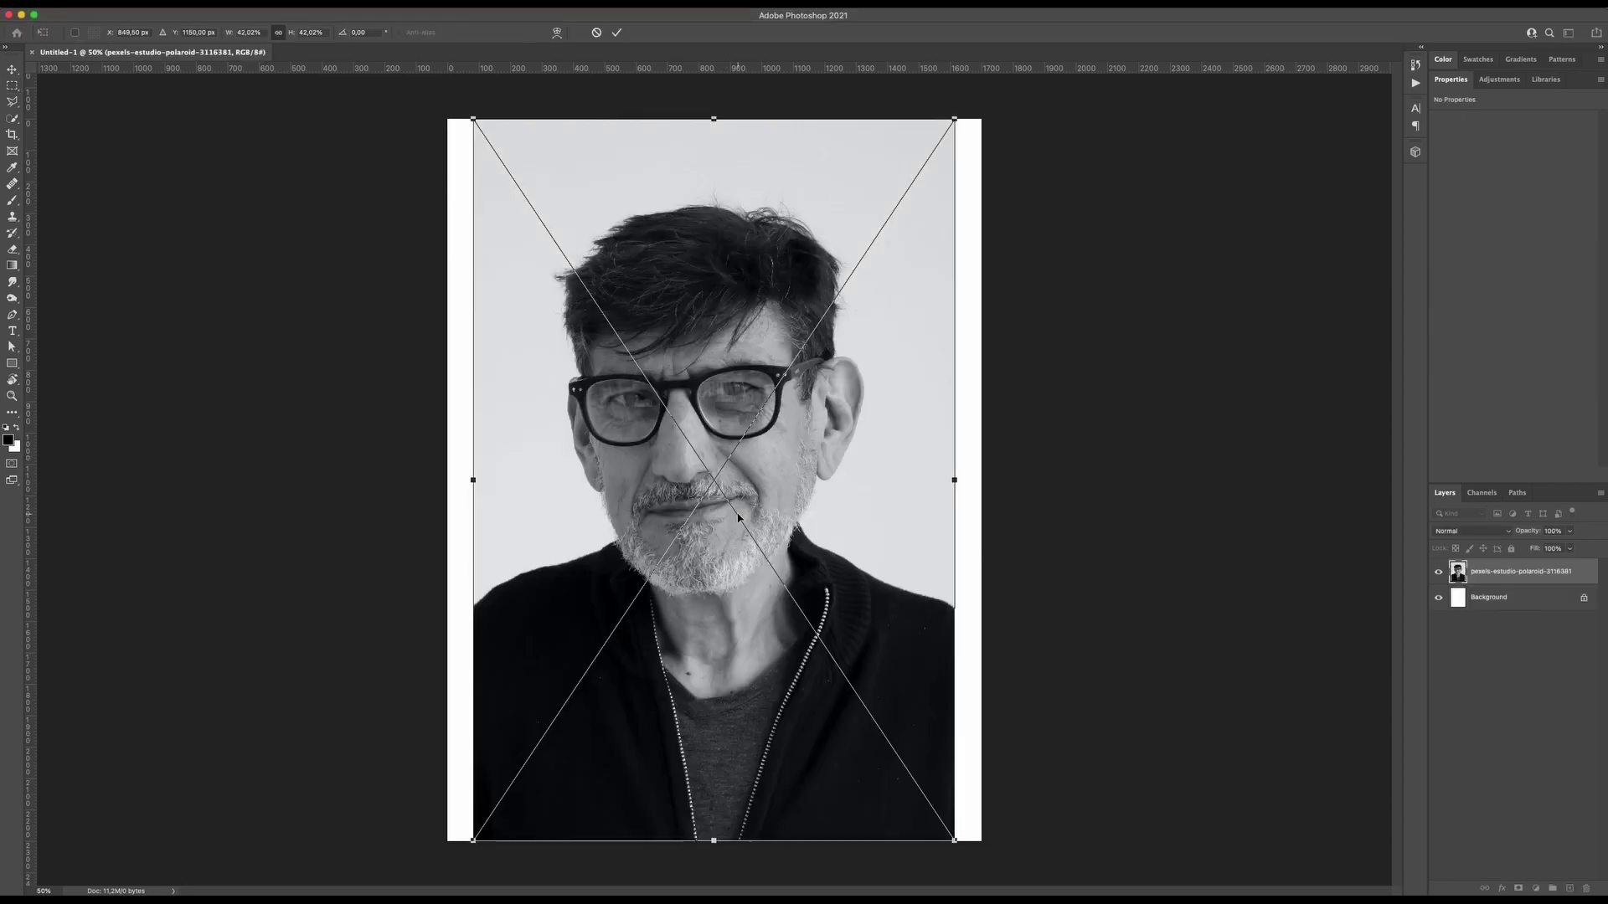
key(Return)
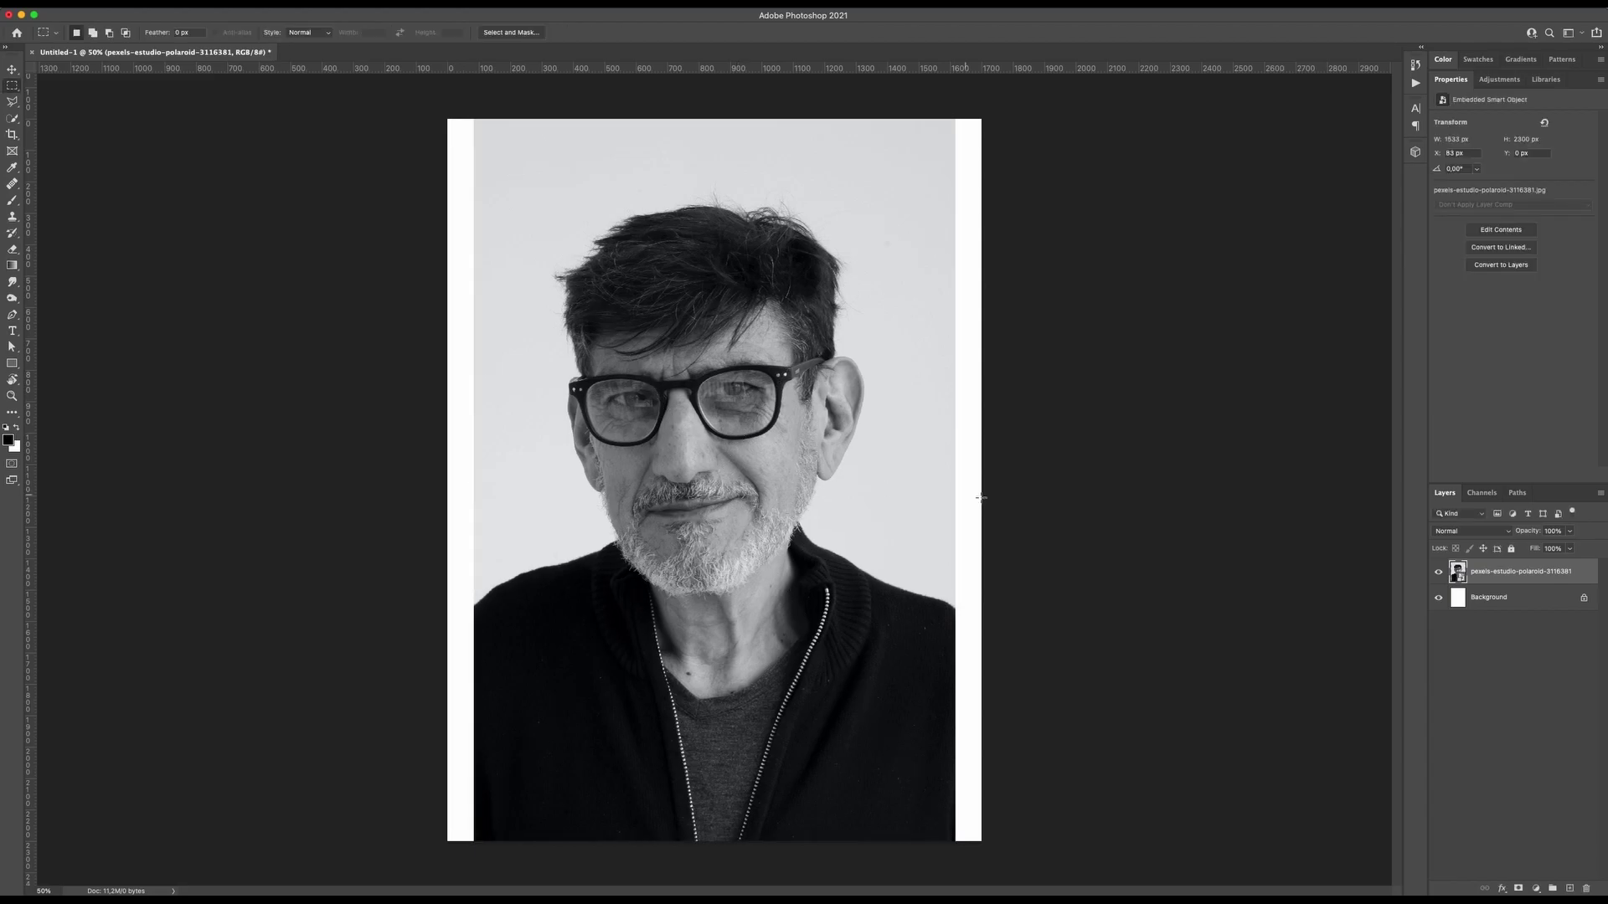
right_click(1485, 576)
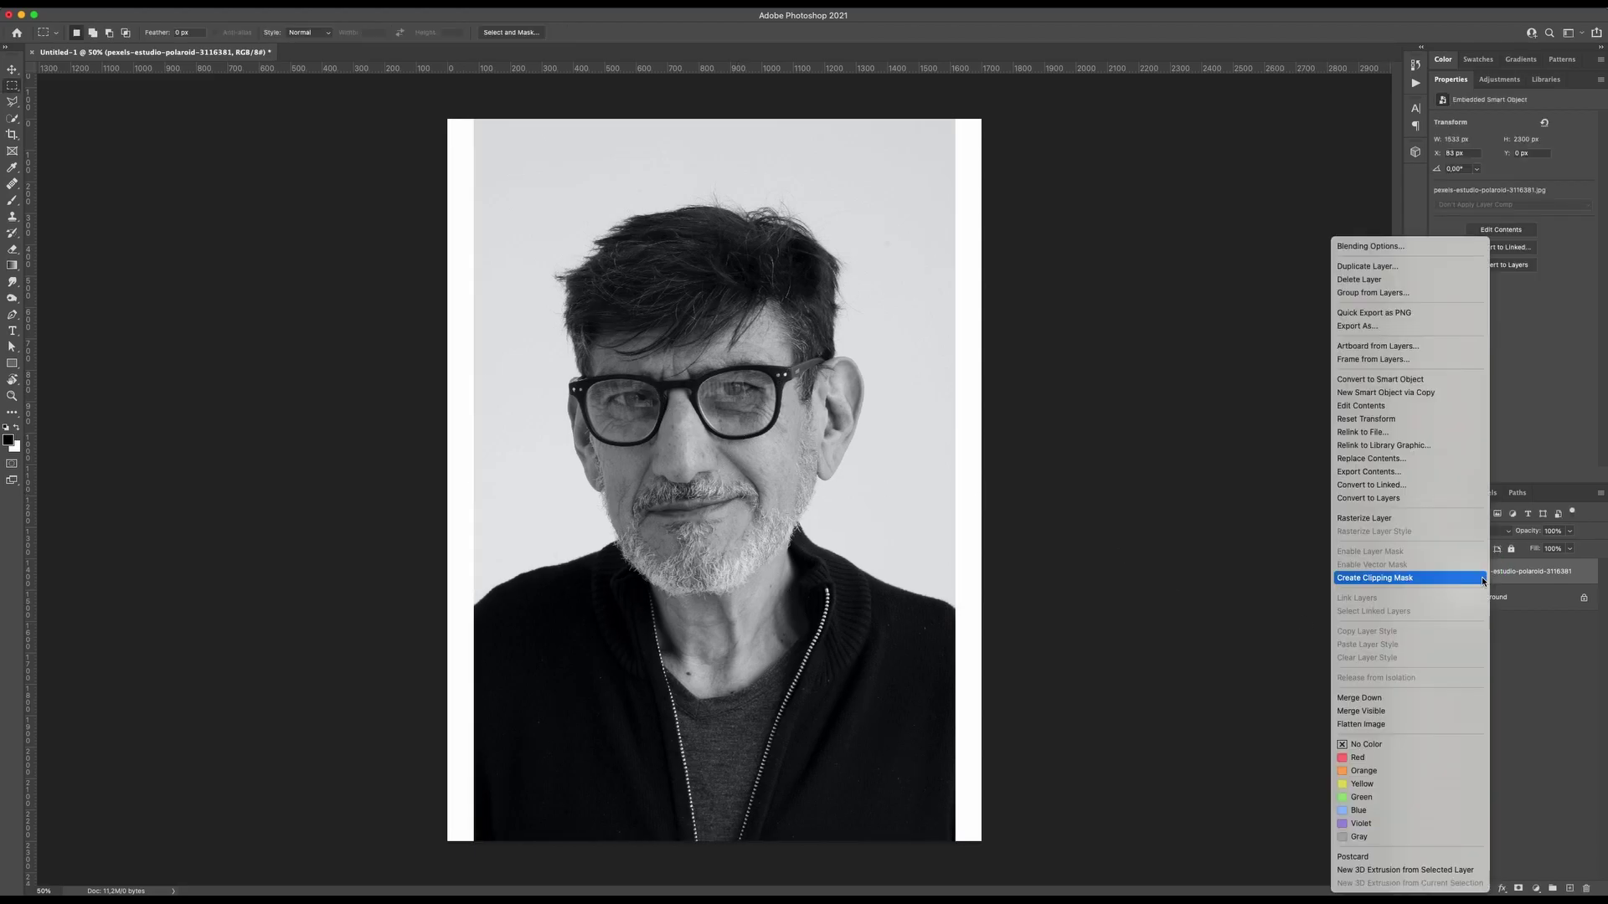
click(1378, 518)
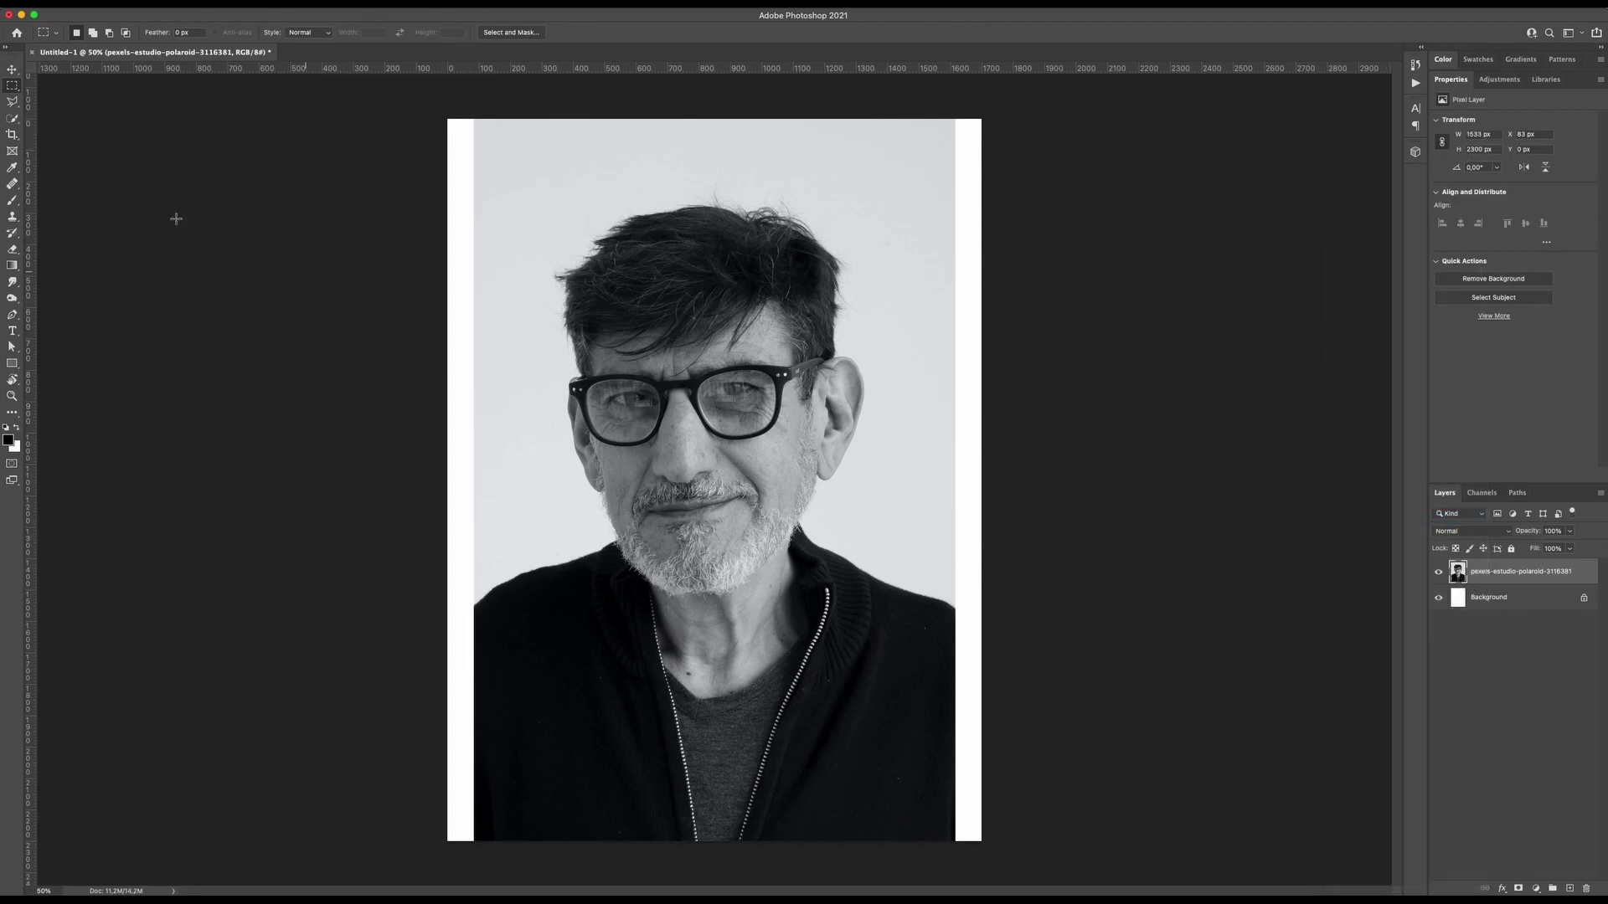
- Select the man with Quick Selection's Select Subject, undoing an accidental delete
click(12, 119)
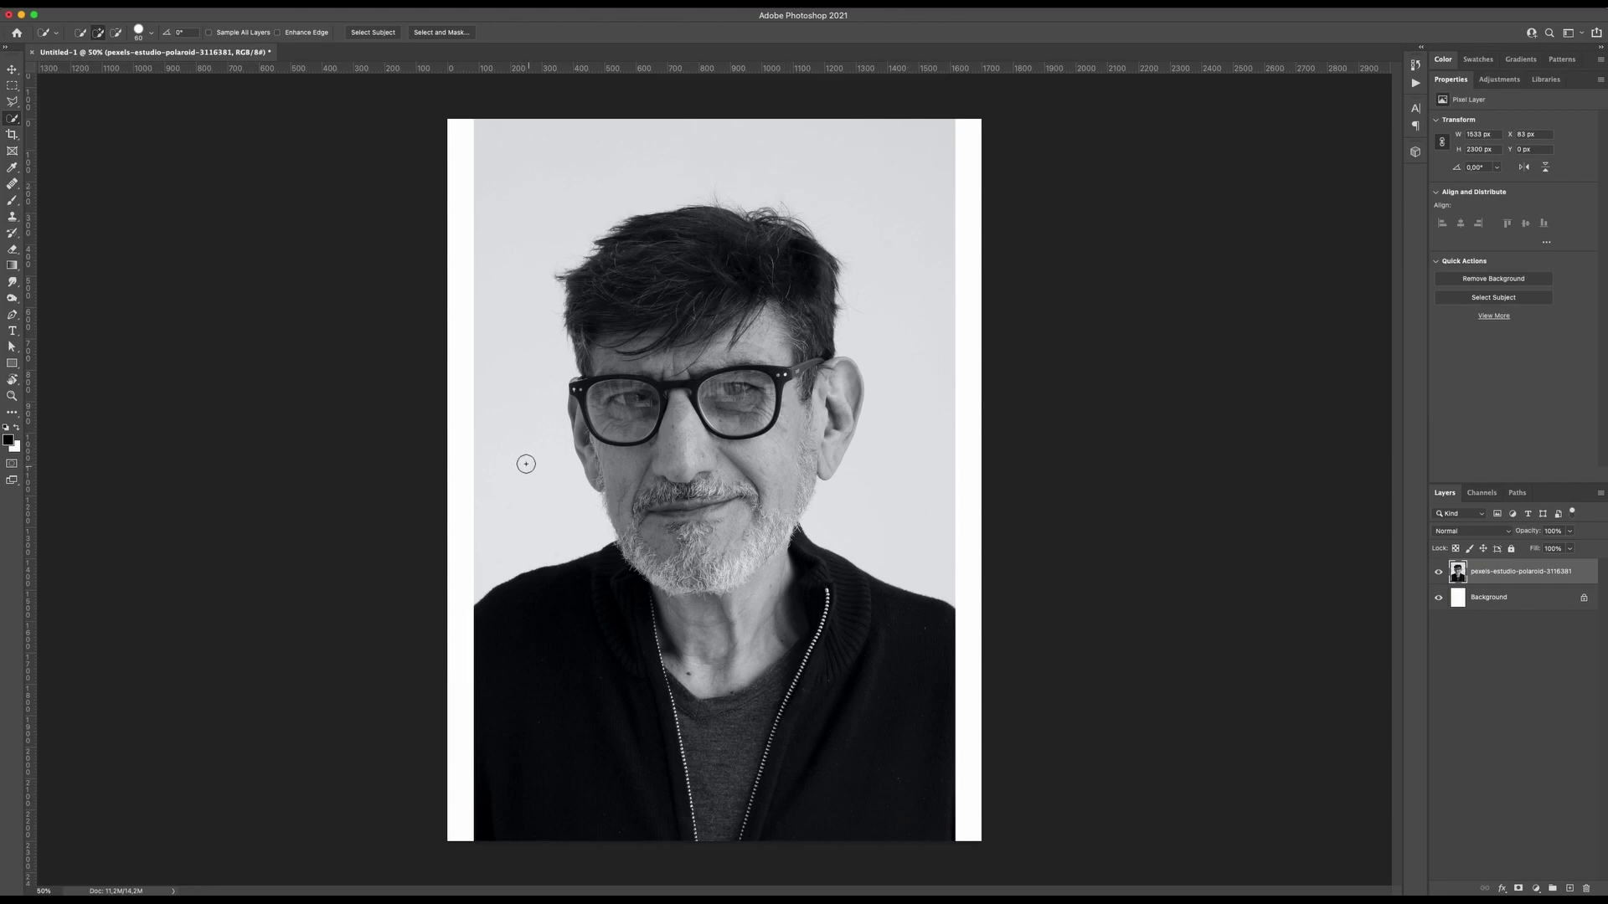
click(12, 118)
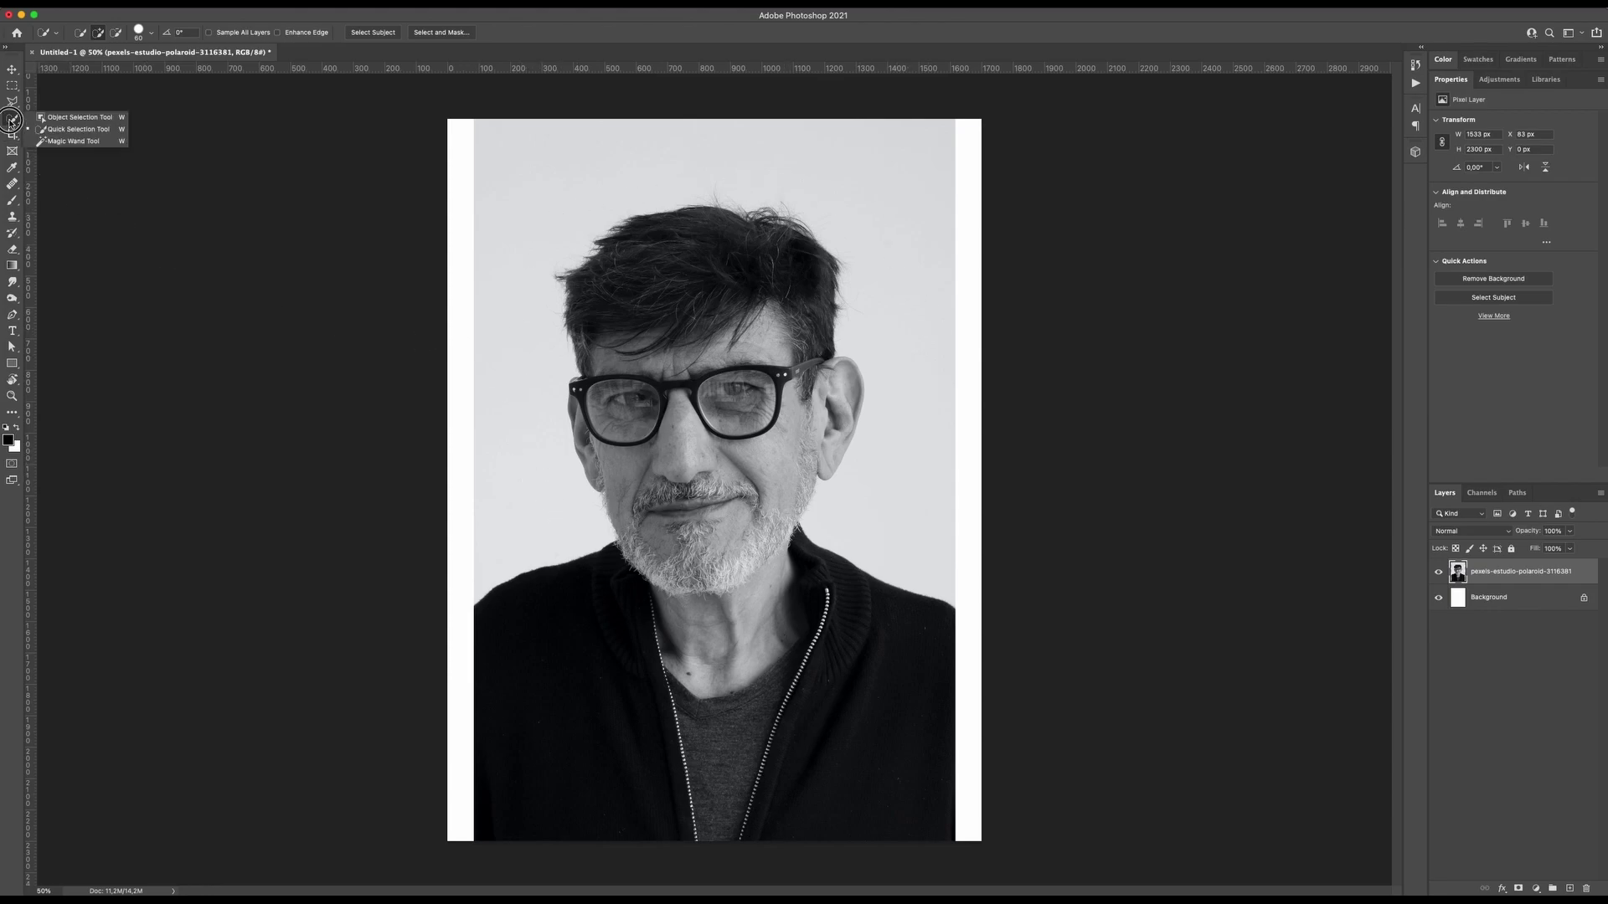
click(58, 129)
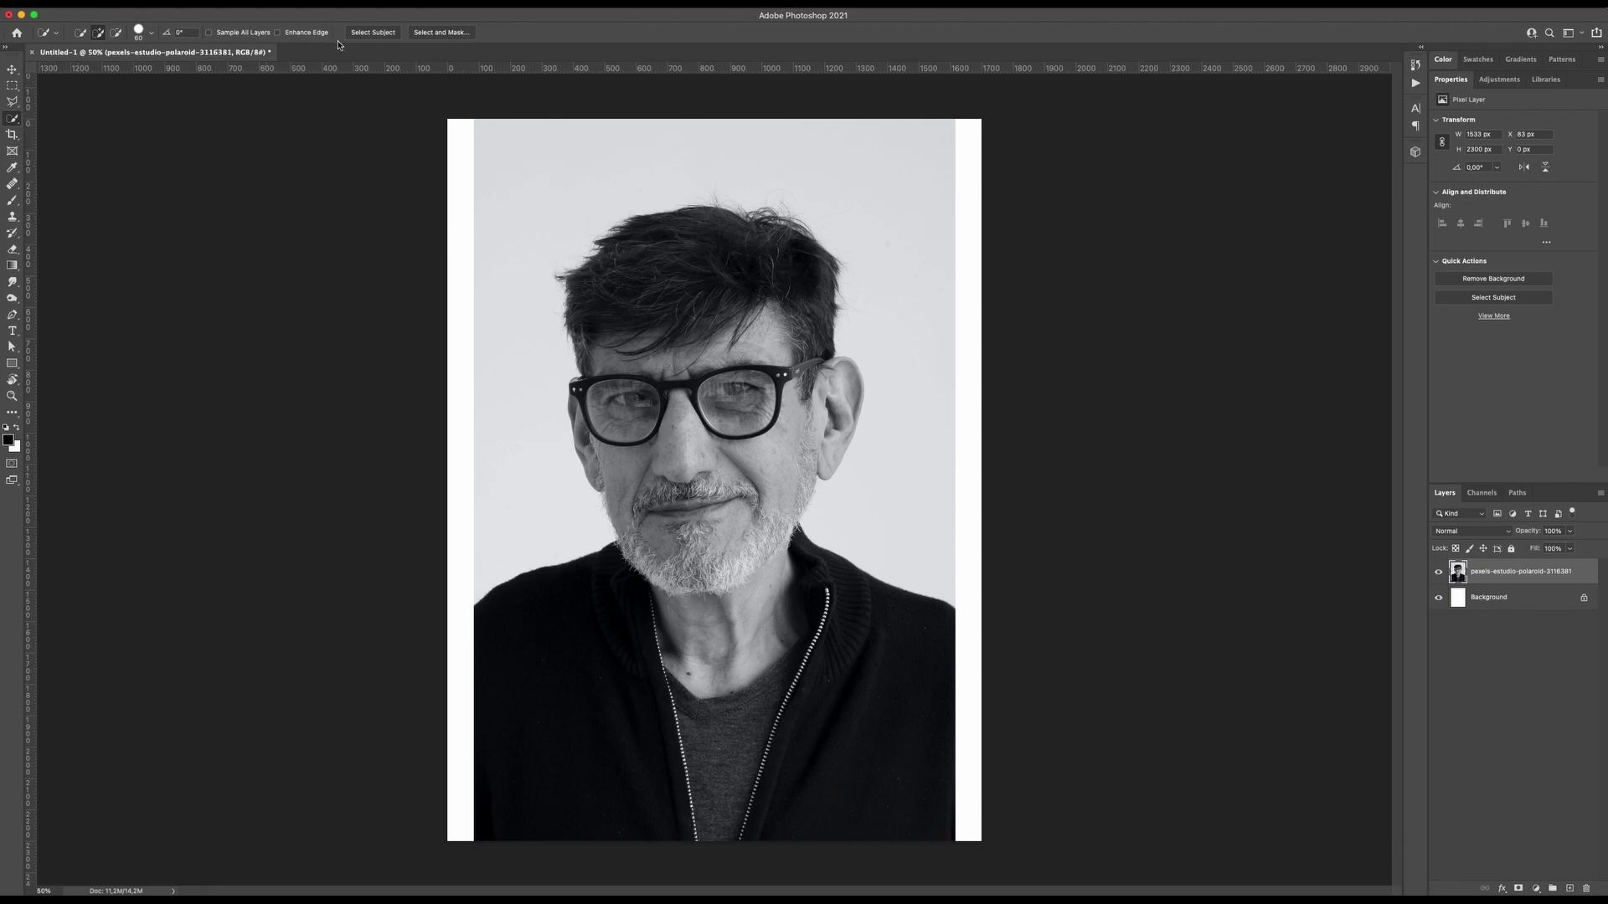
click(371, 33)
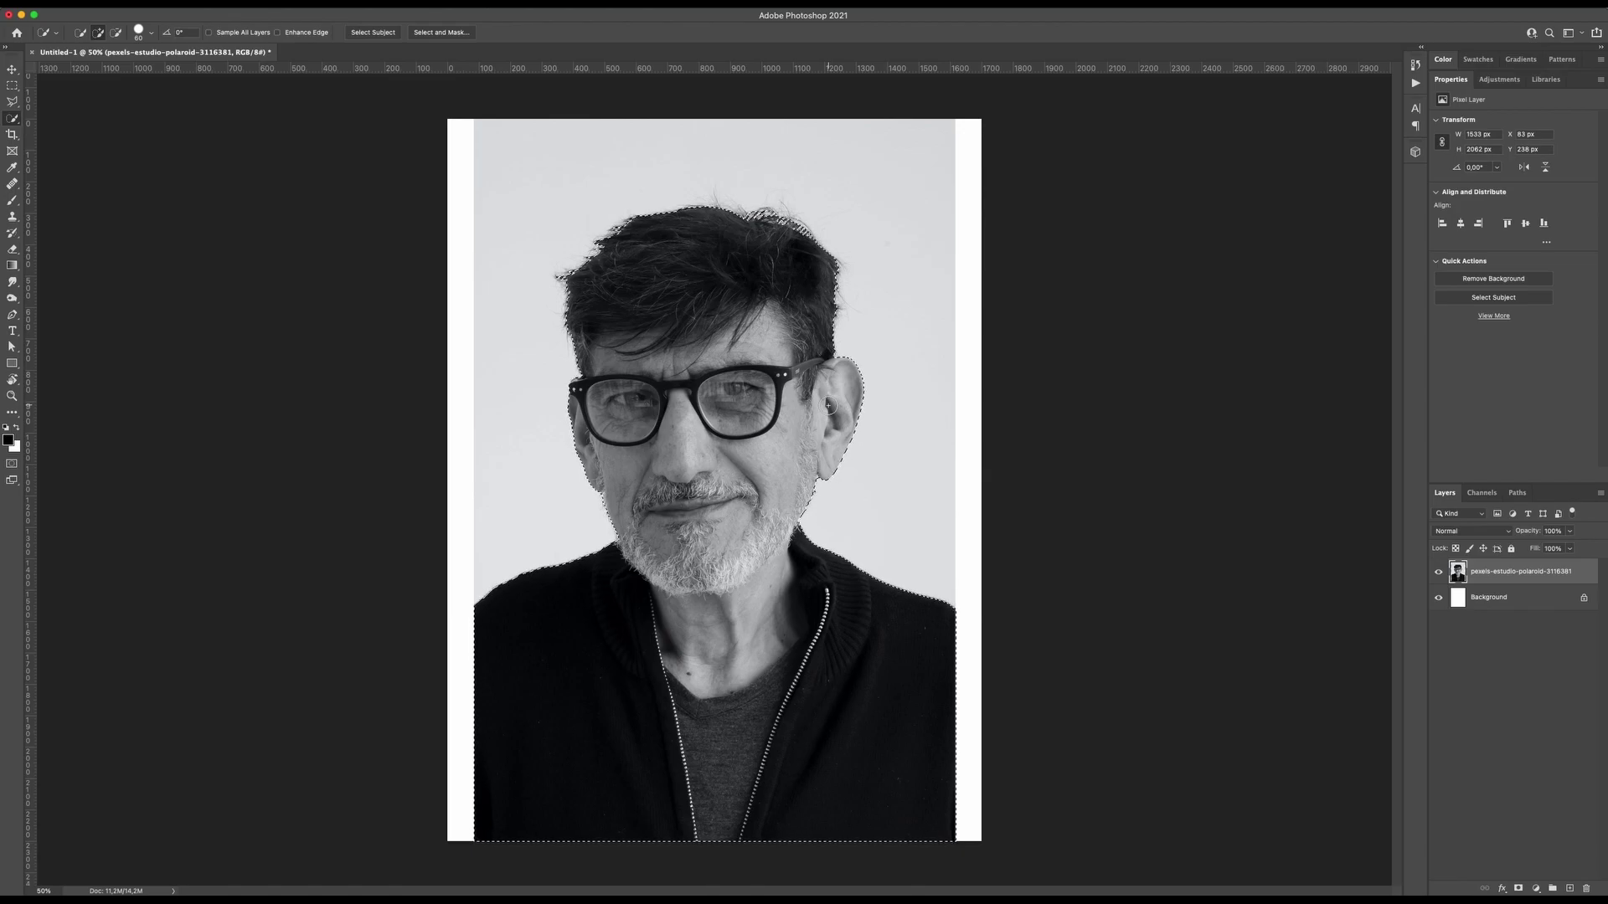
key(Delete)
key(super+z)
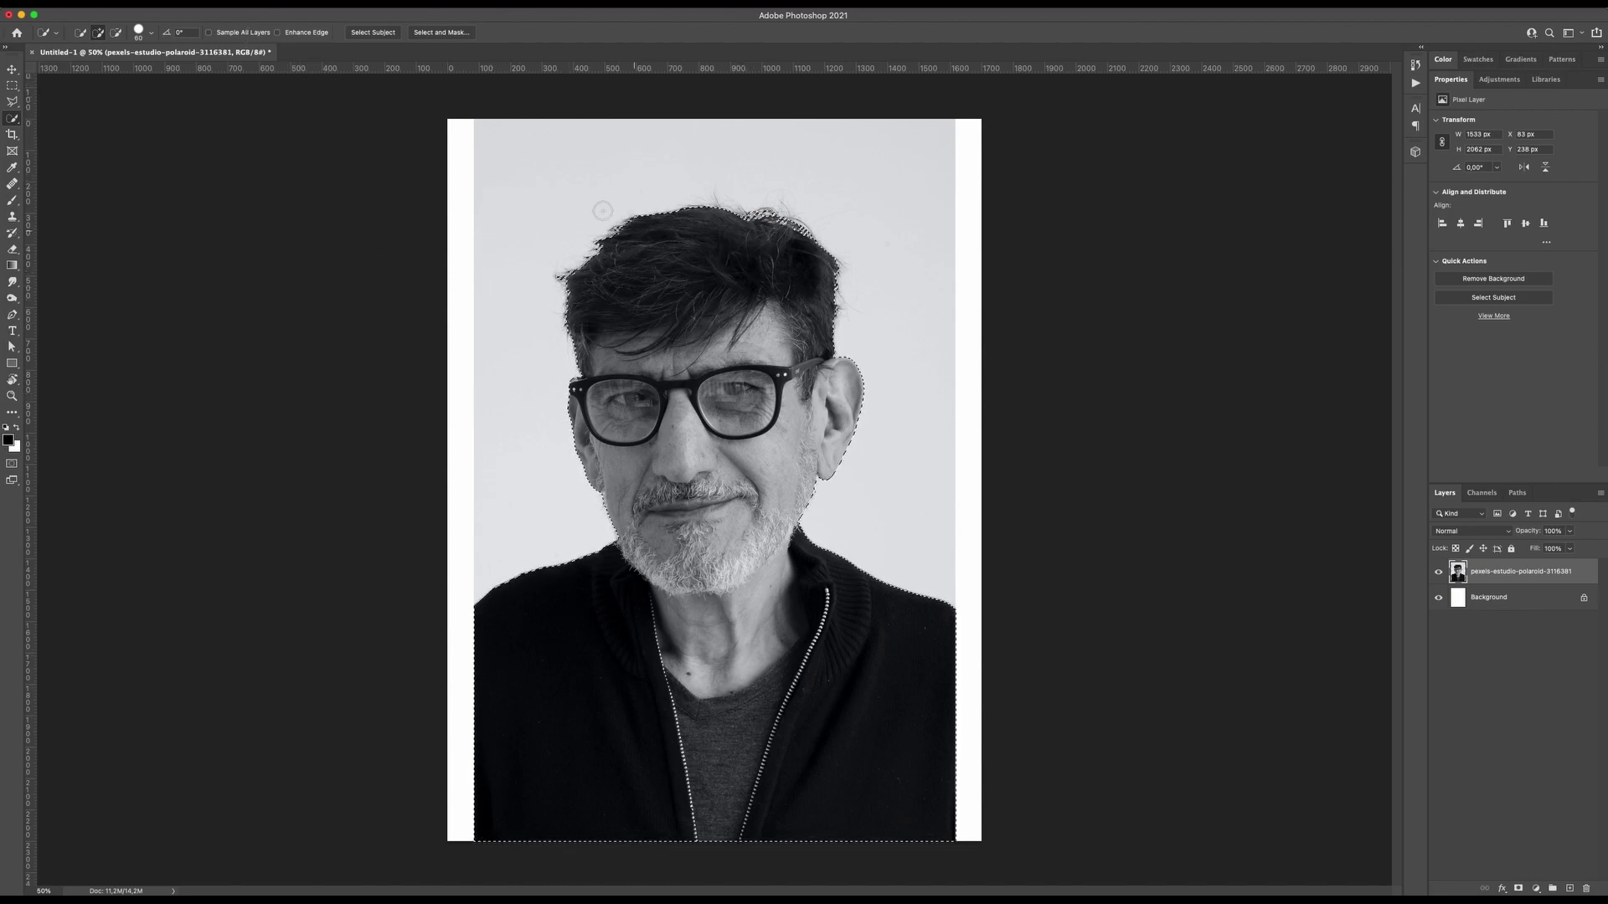
- Invert the selection, delete the grey backdrop to white, and deselect
click(261, 5)
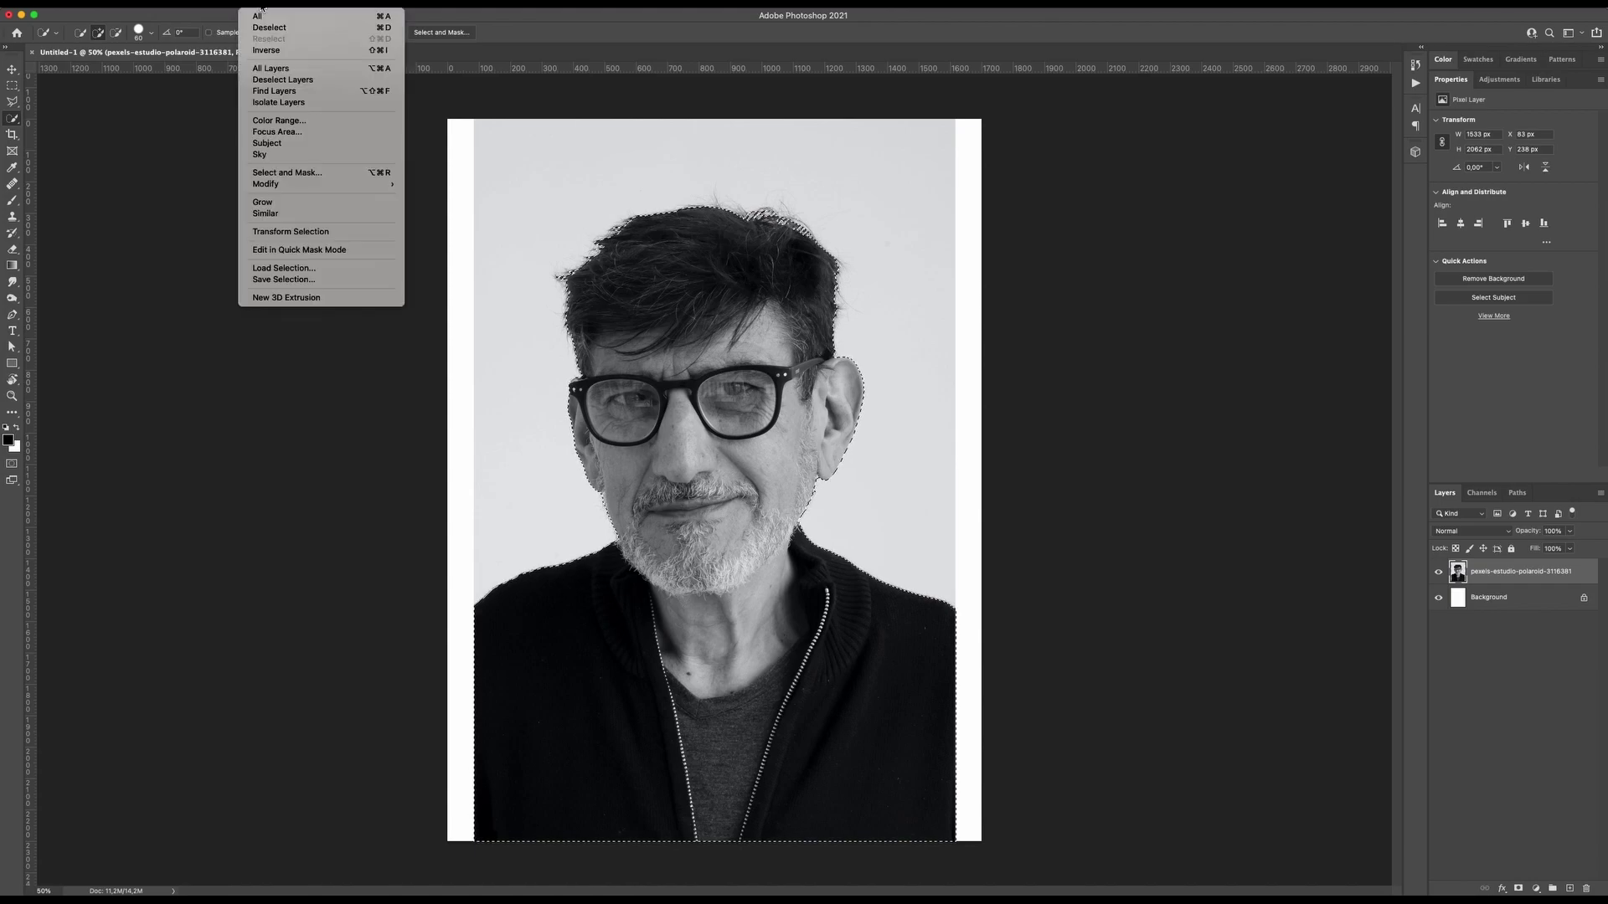
click(266, 50)
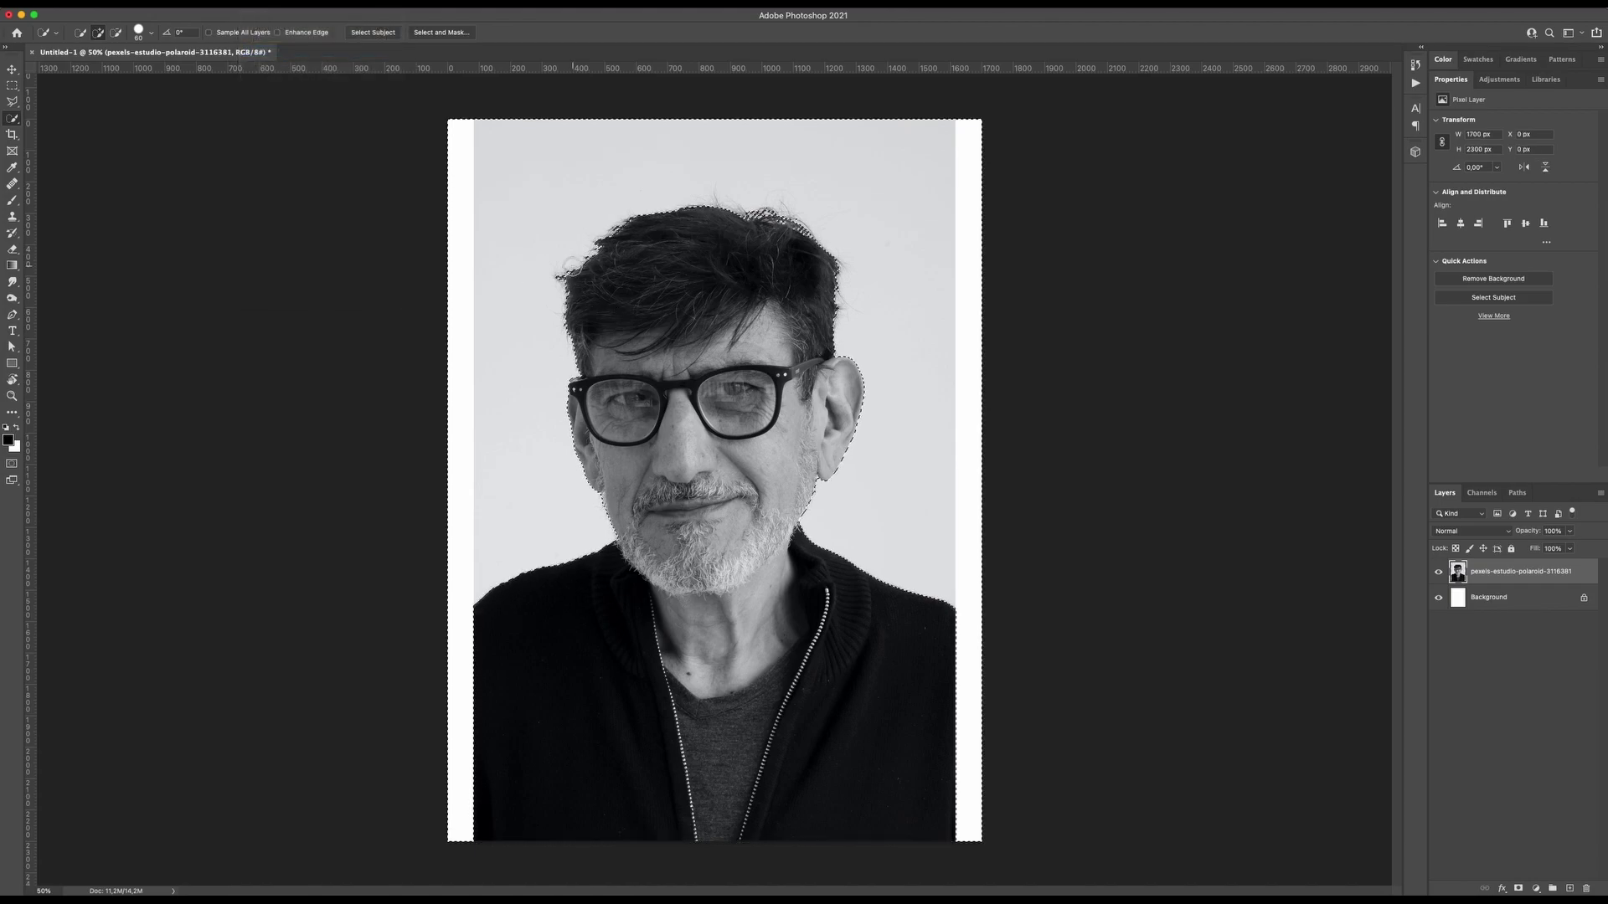
key(Delete)
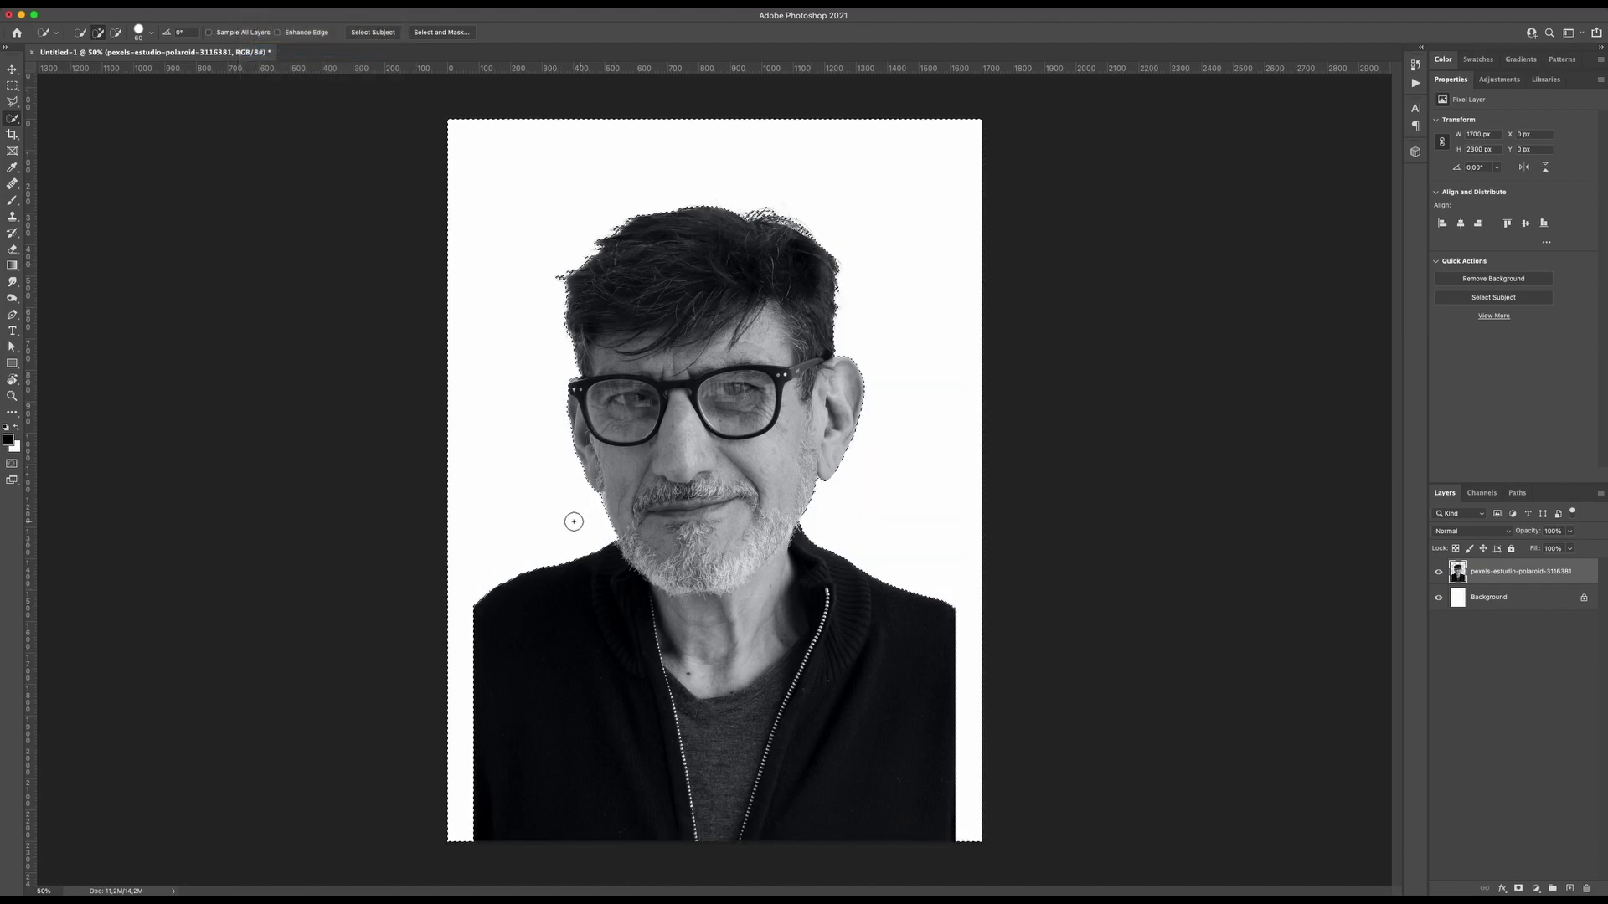
click(11, 85)
click(706, 569)
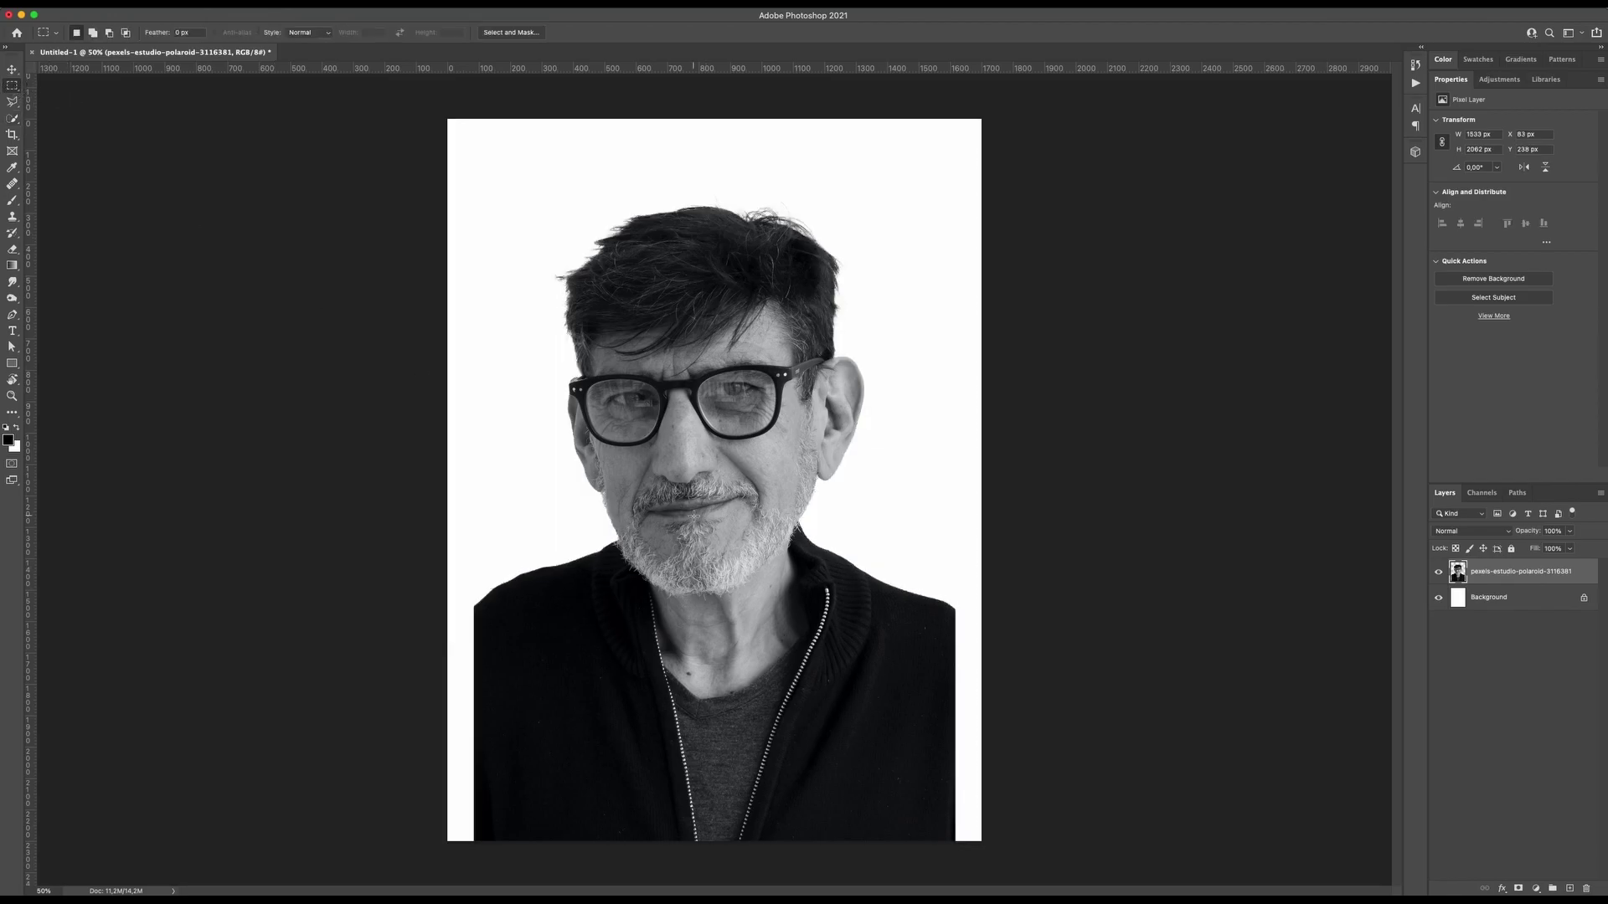
- Outline the body below the jaw with the Polygonal Lasso, delete it, and deselect
key(l)
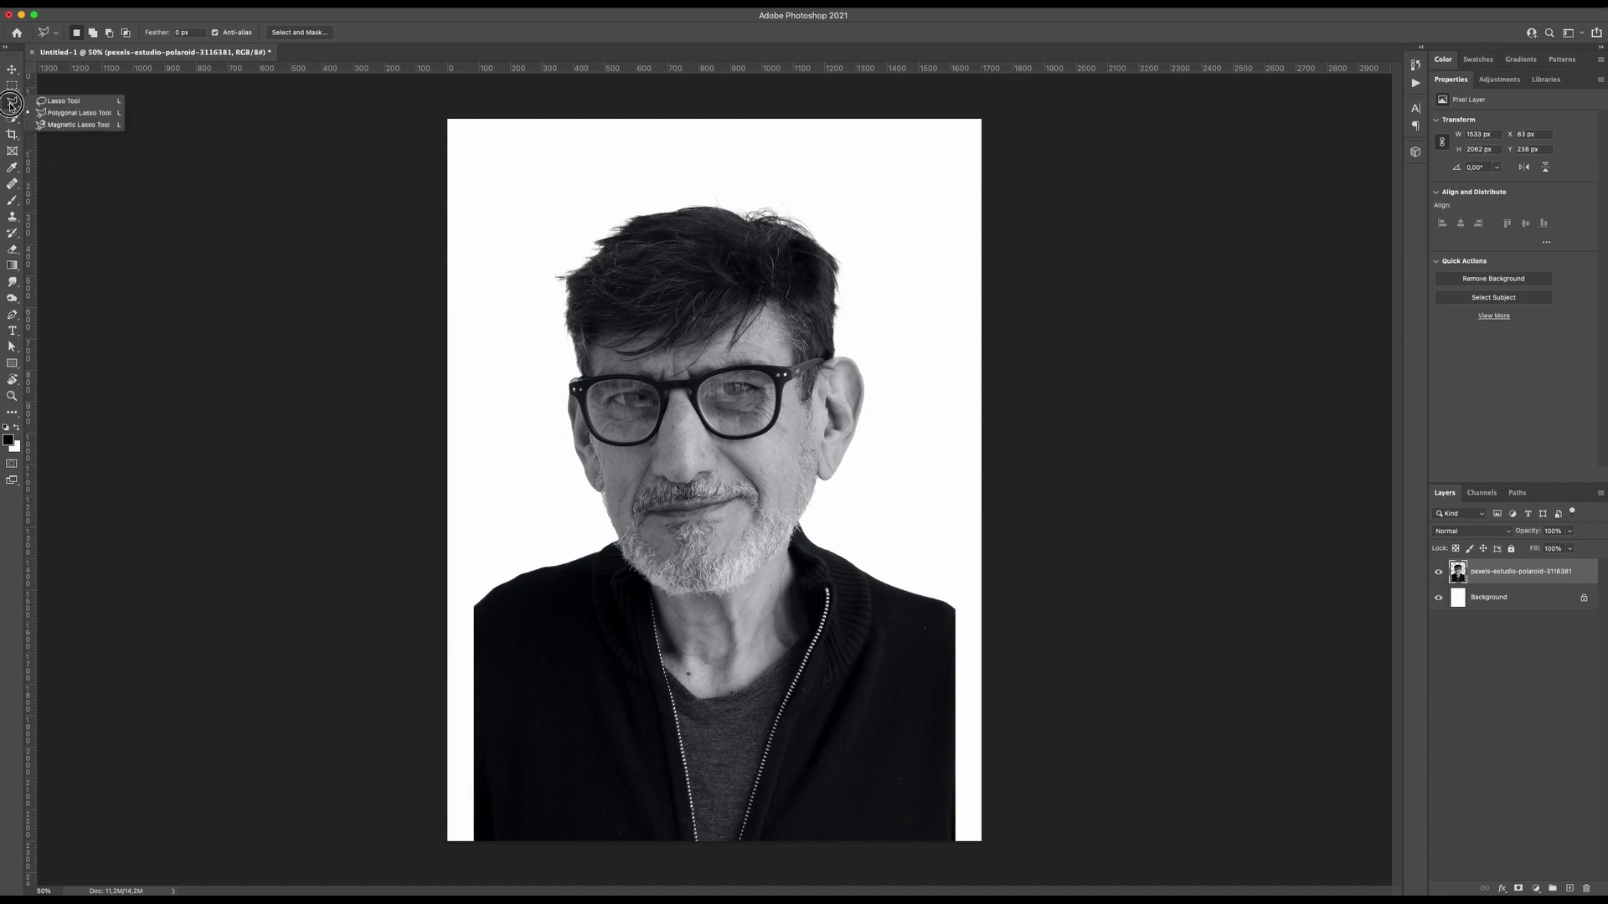
click(595, 541)
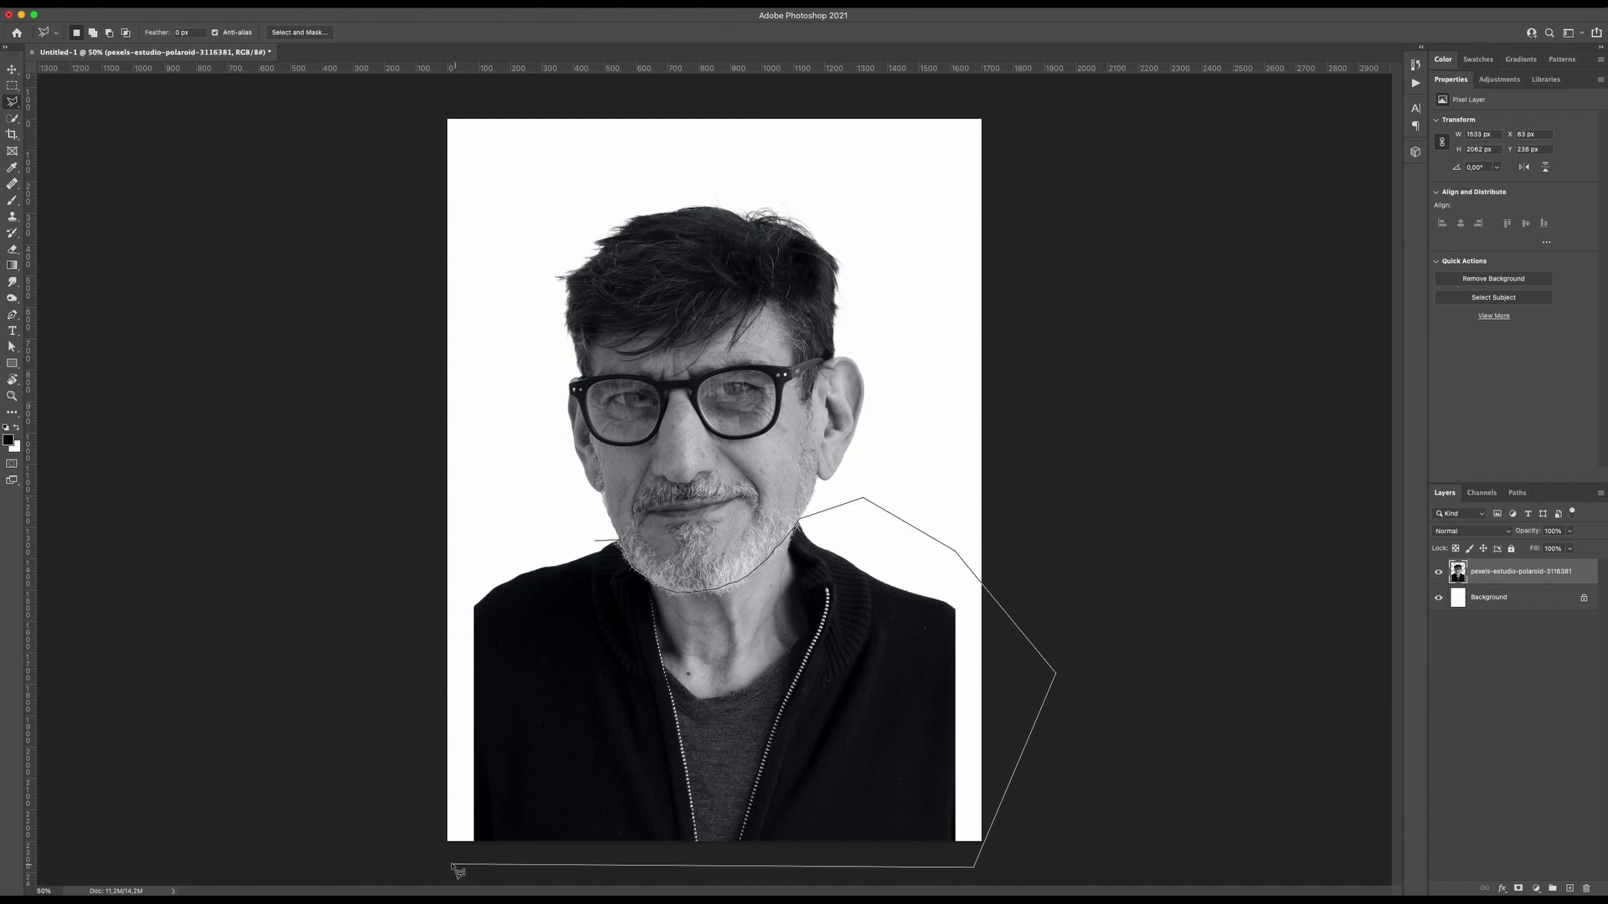
double_click(558, 536)
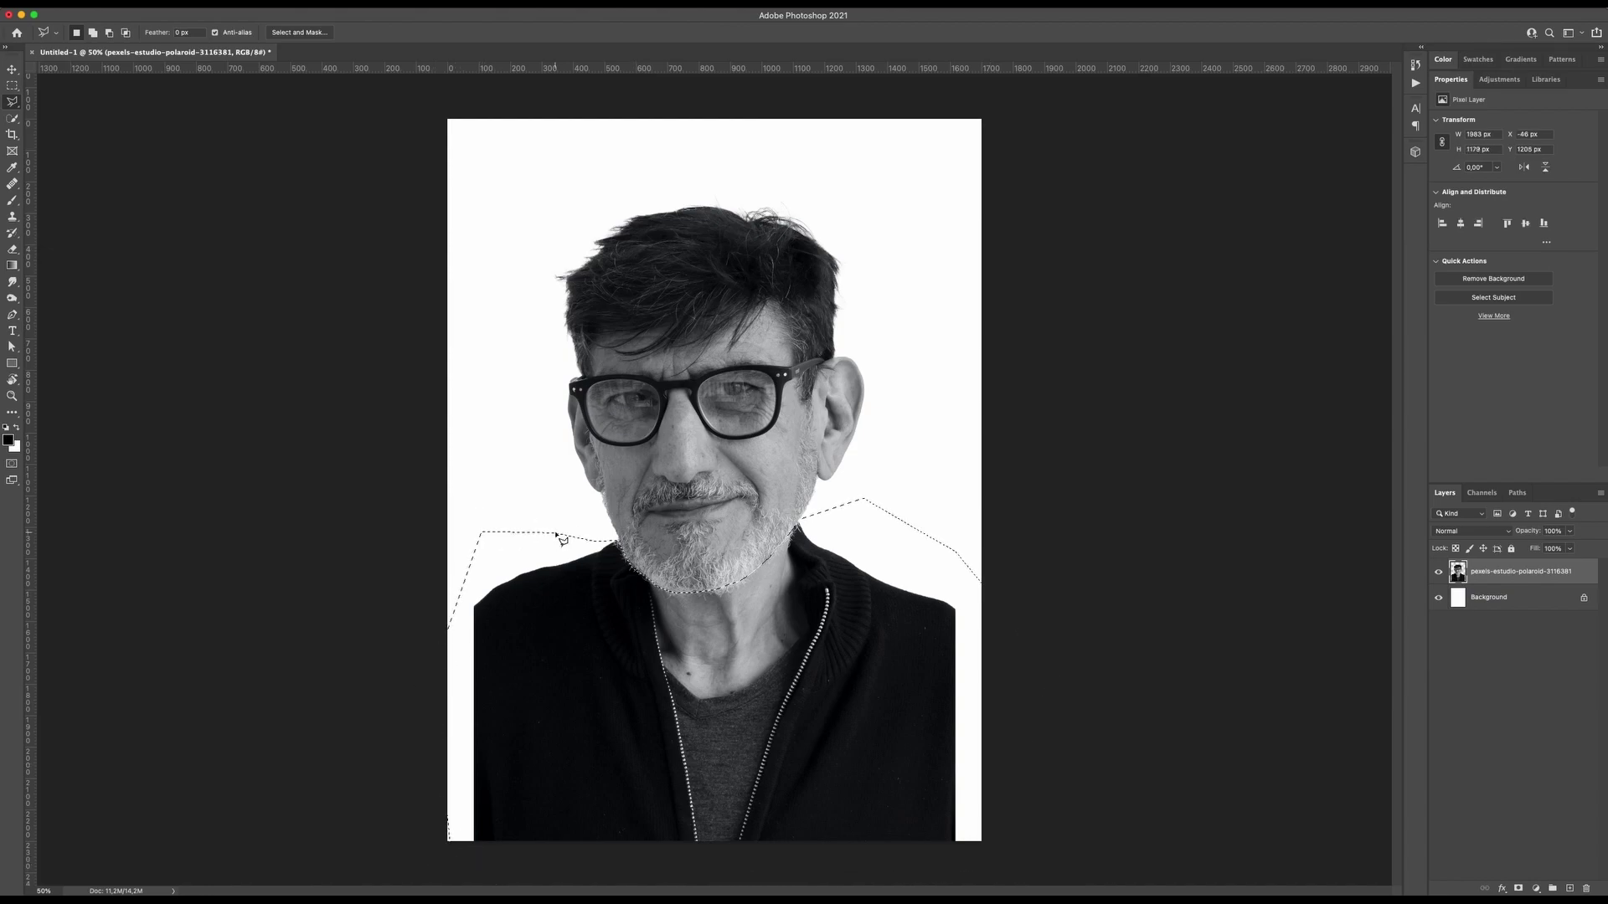
key(BackSpace)
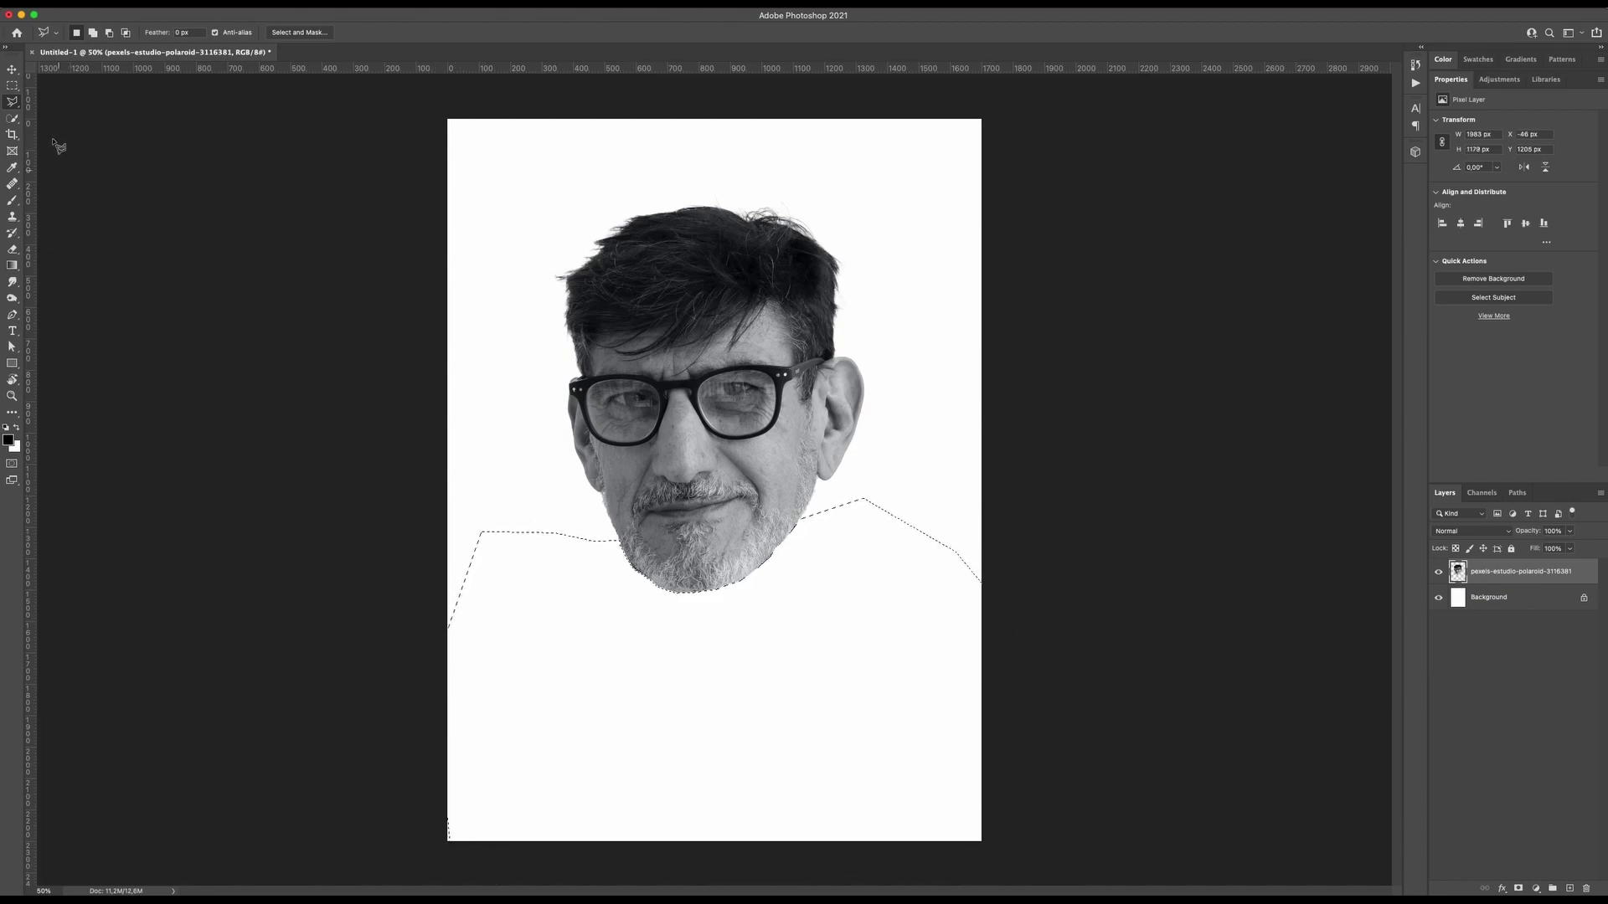
click(12, 86)
key(ctrl+d)
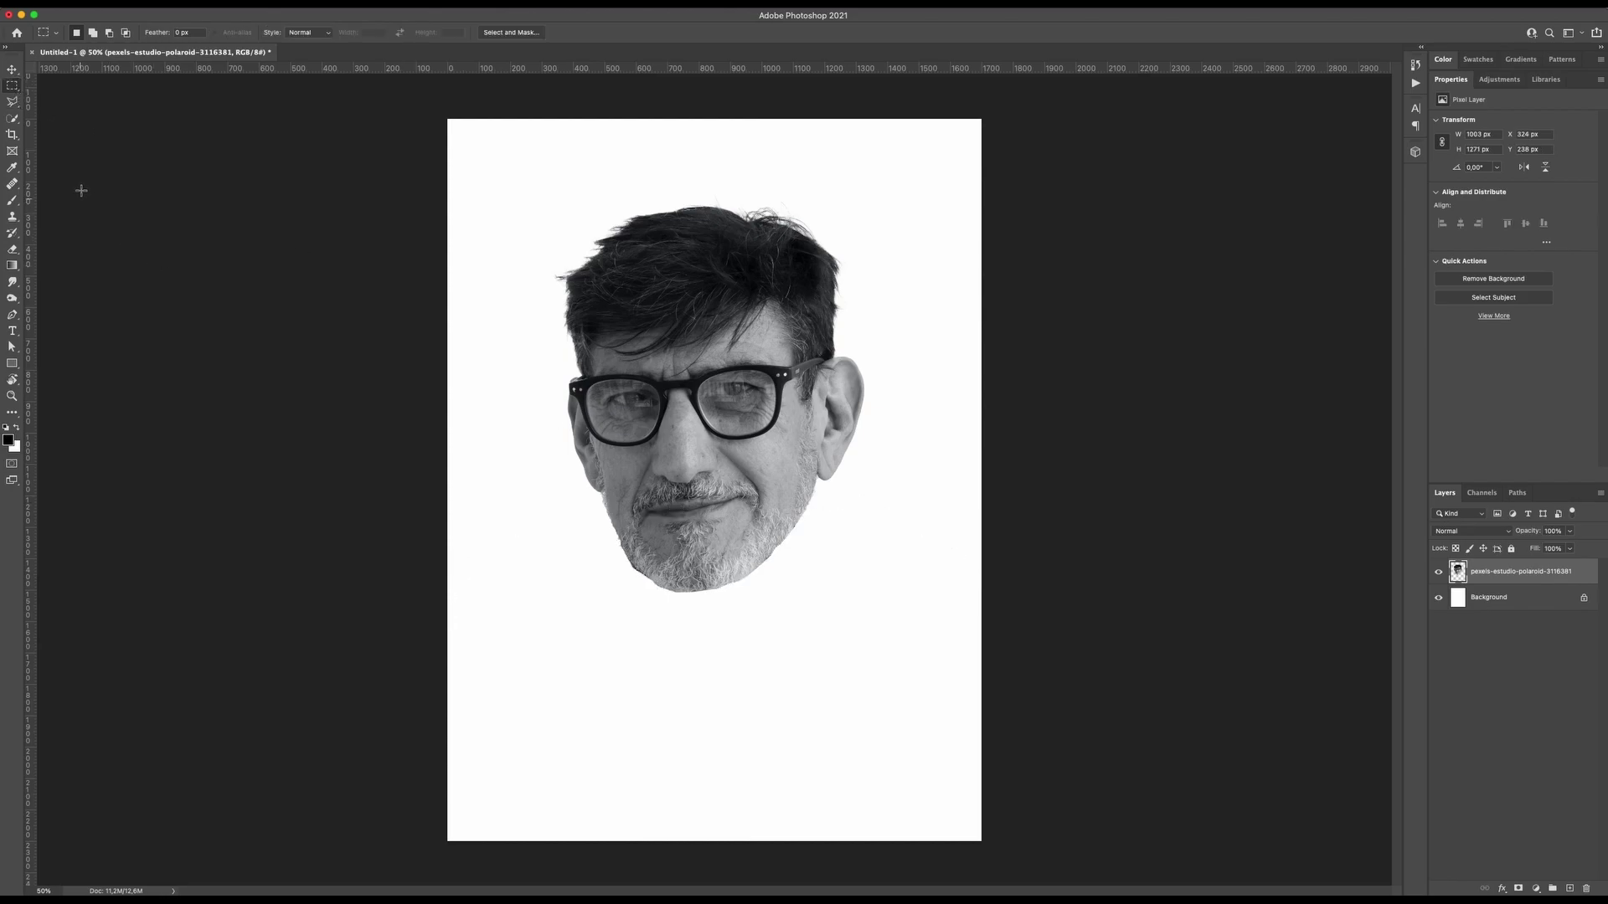
- Scale the head up to about 1156 × 1464 px and move it lower on the page
click(12, 70)
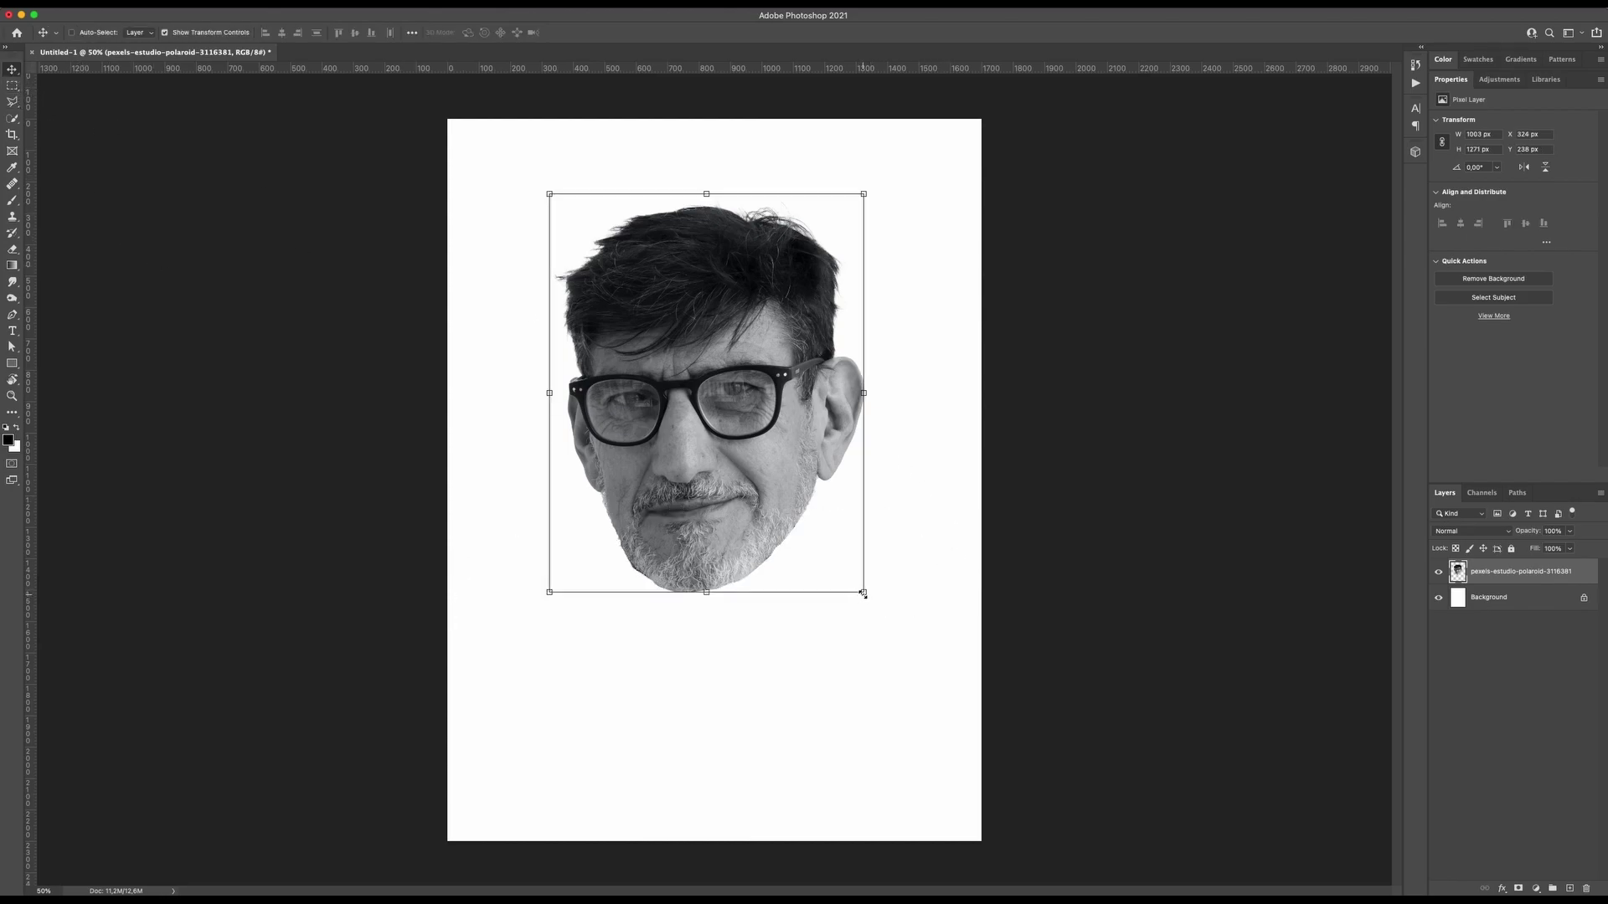
drag(863, 592, 878, 659)
drag(775, 582, 779, 617)
key(Return)
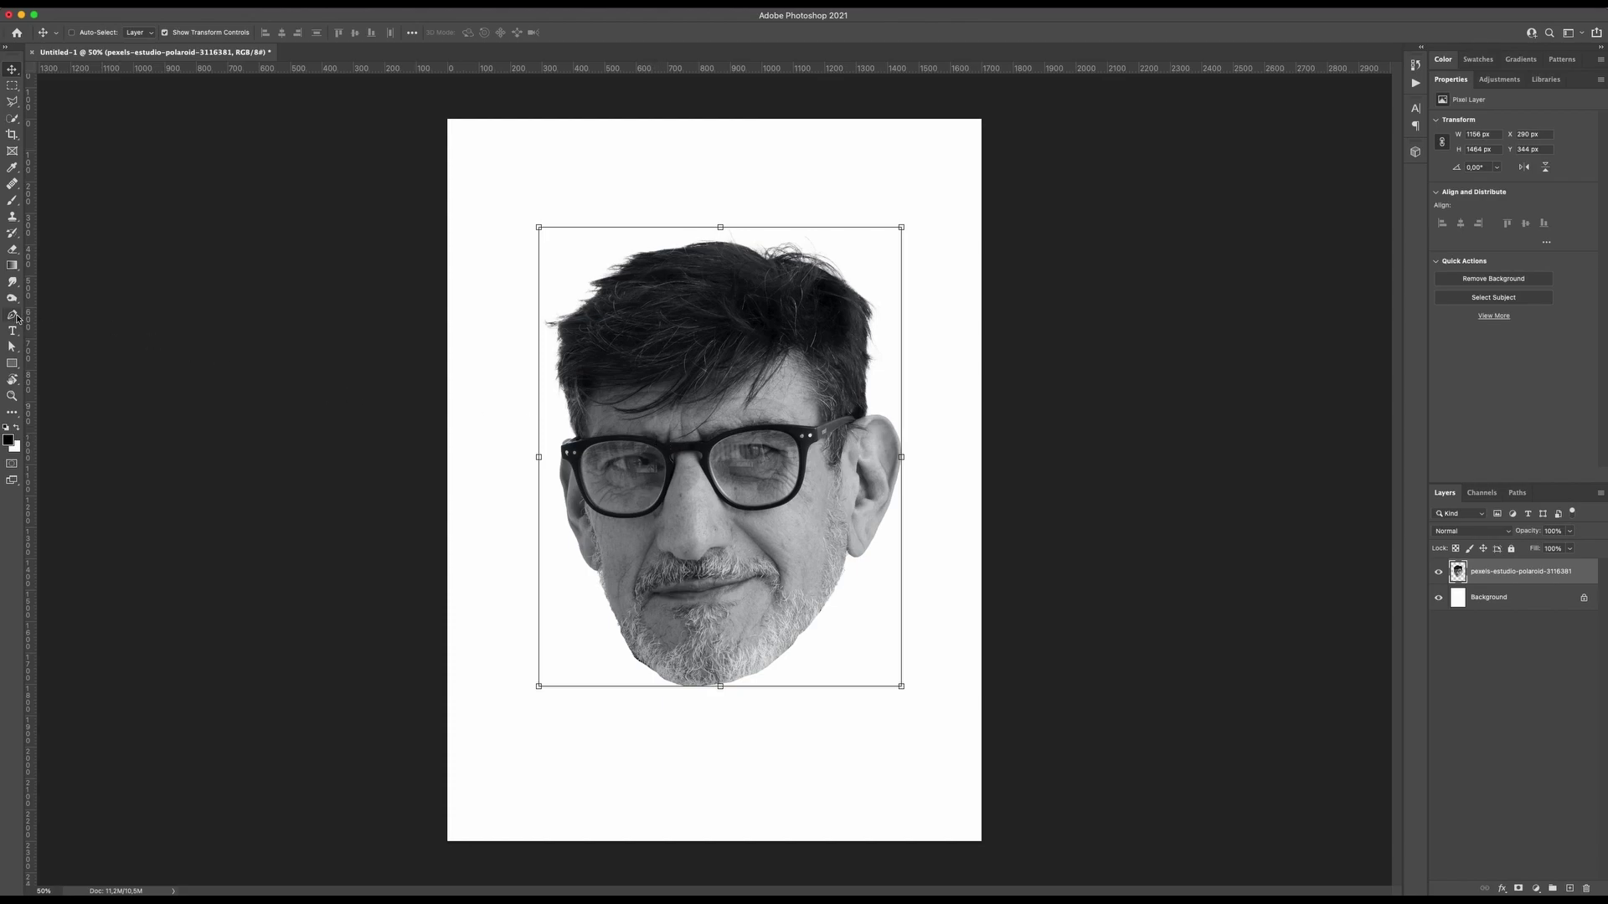
drag(14, 318, 56, 319)
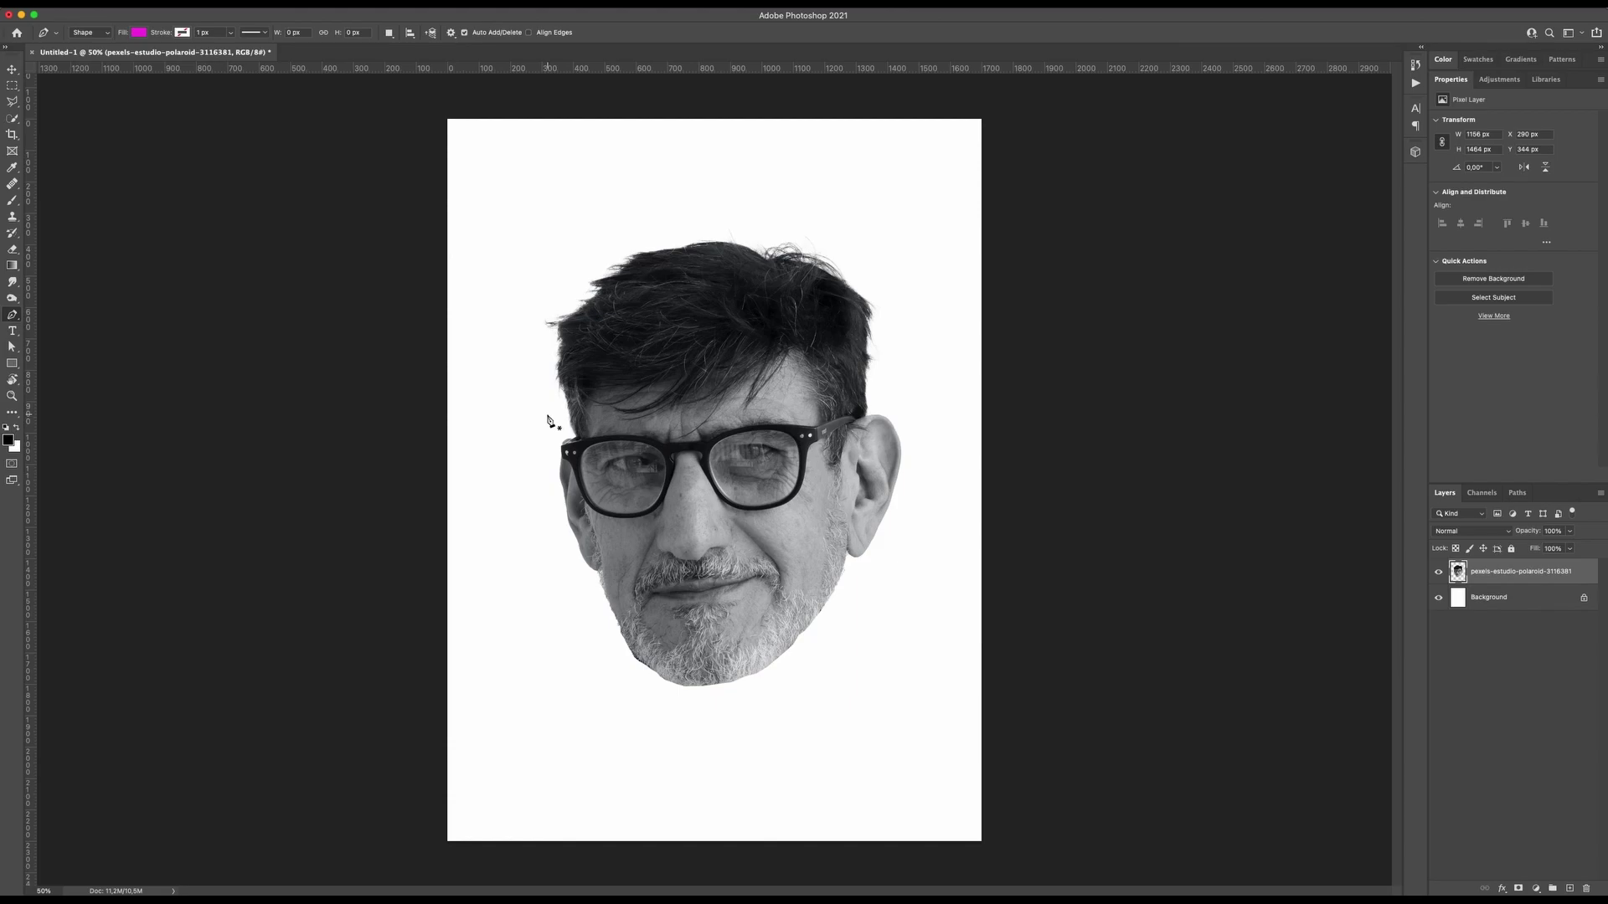
- Draw a closed, tilted Pen band outline across the eyes and glasses
click(558, 515)
click(579, 521)
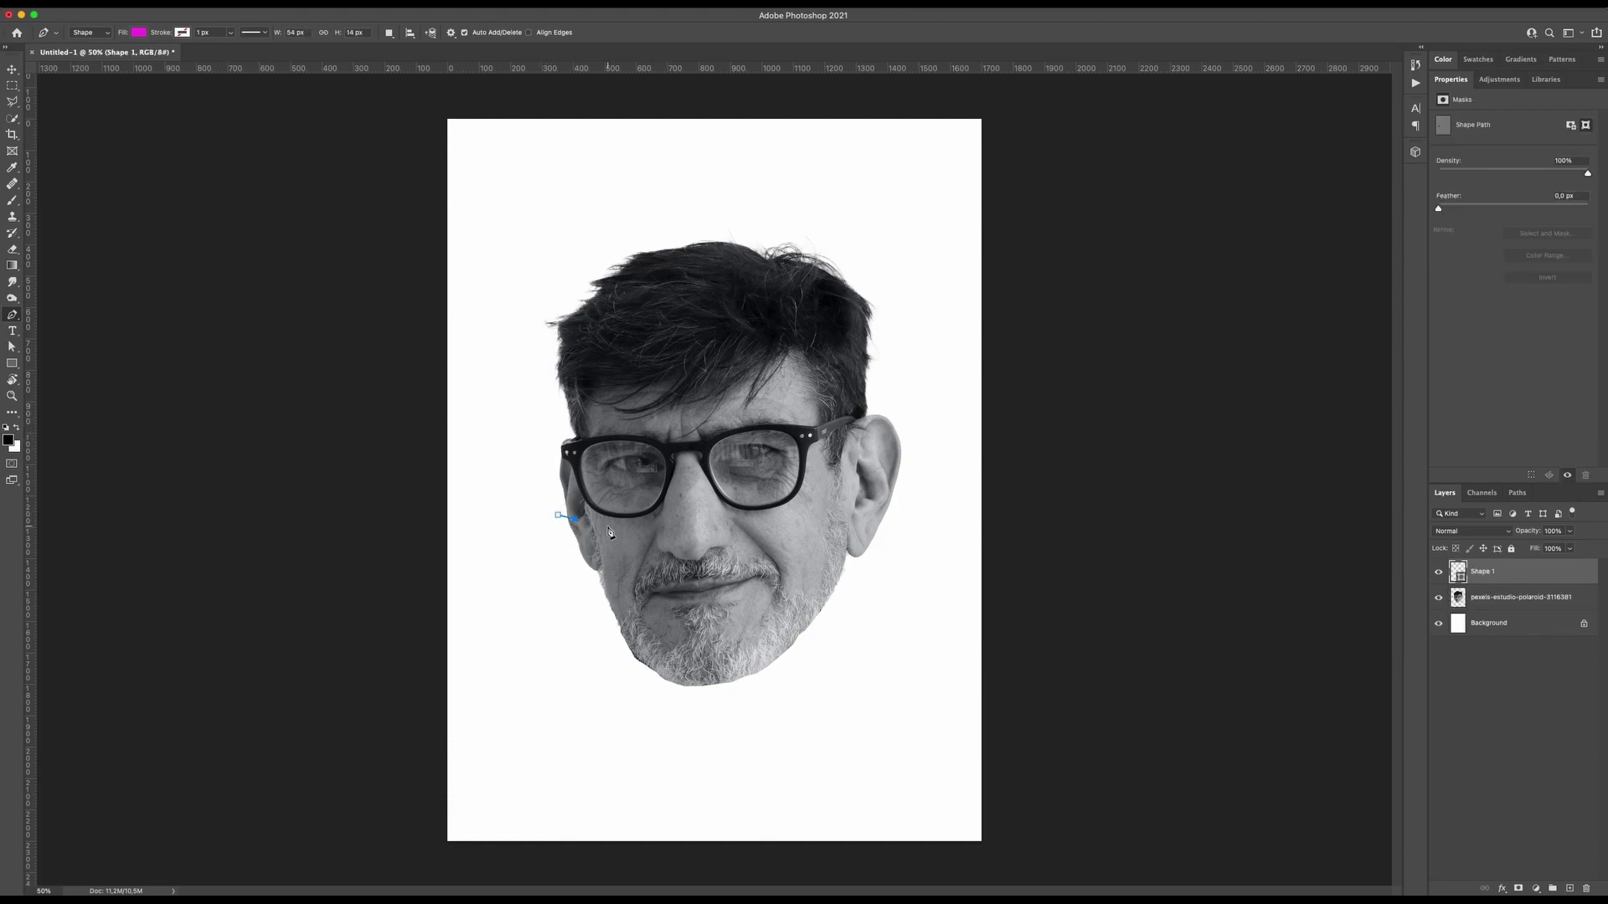
click(608, 527)
click(630, 528)
click(670, 528)
click(698, 526)
click(753, 522)
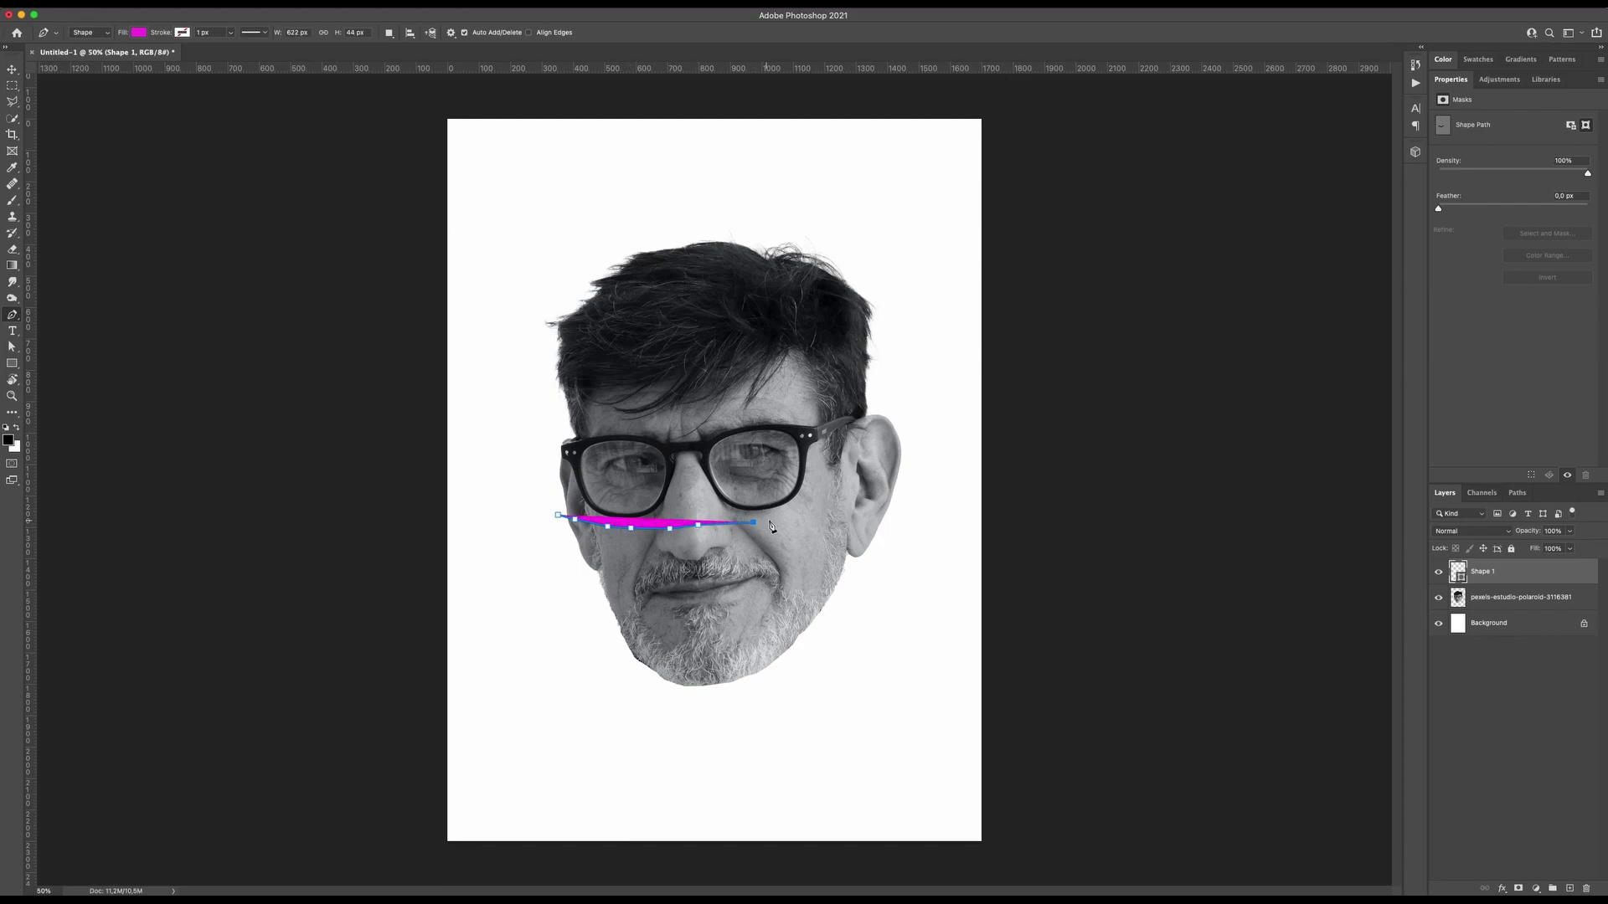
click(778, 517)
click(818, 508)
click(860, 491)
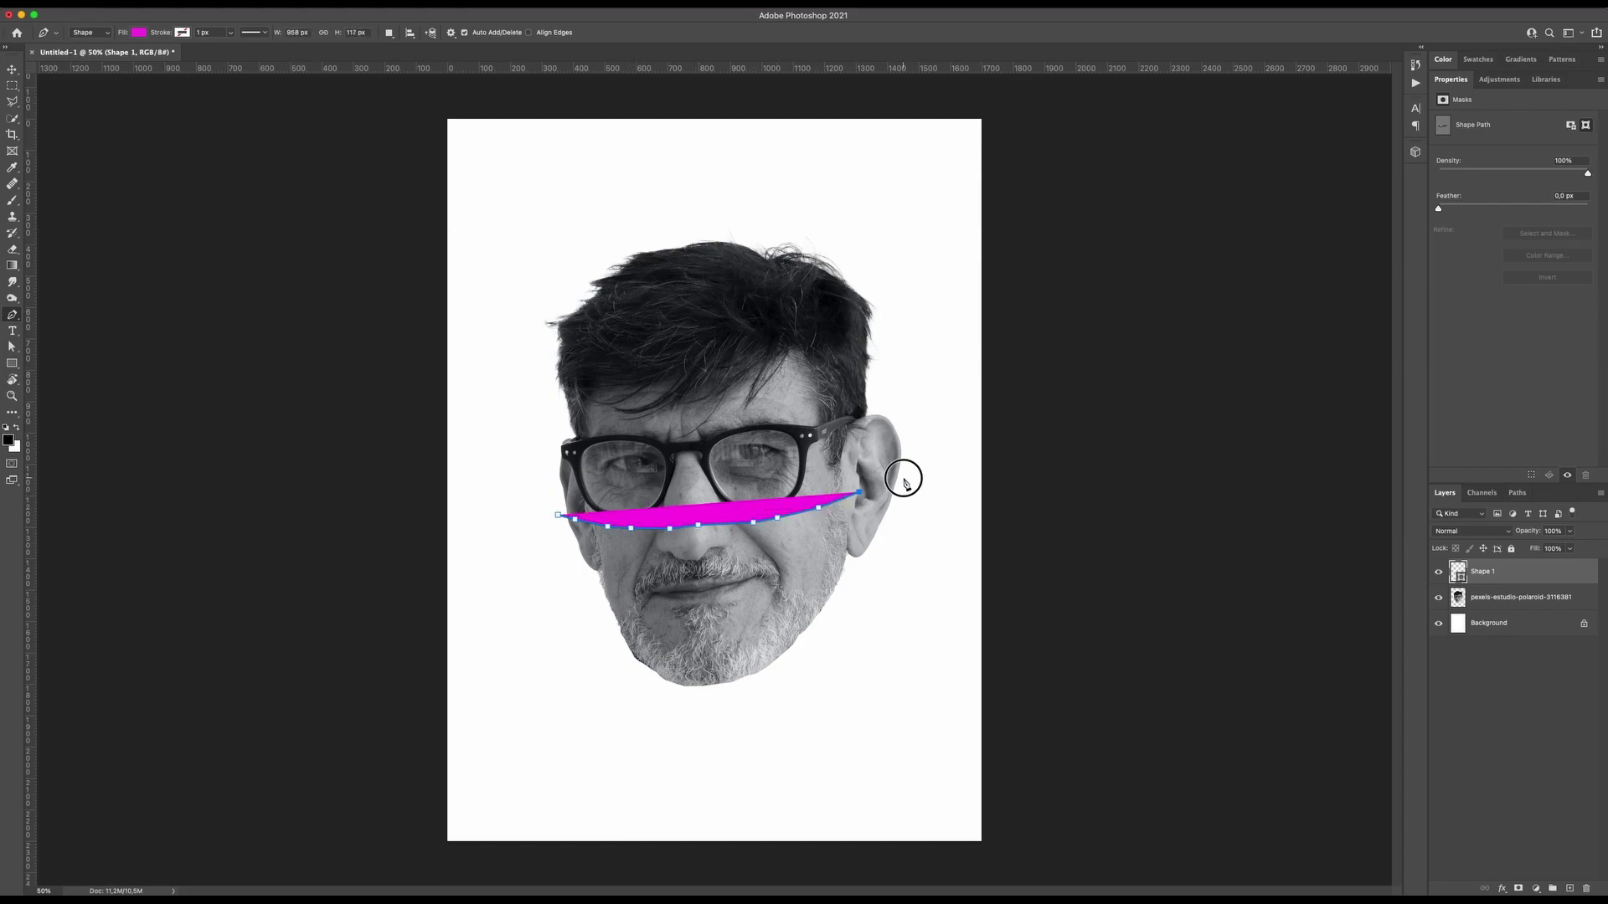
click(903, 477)
click(910, 433)
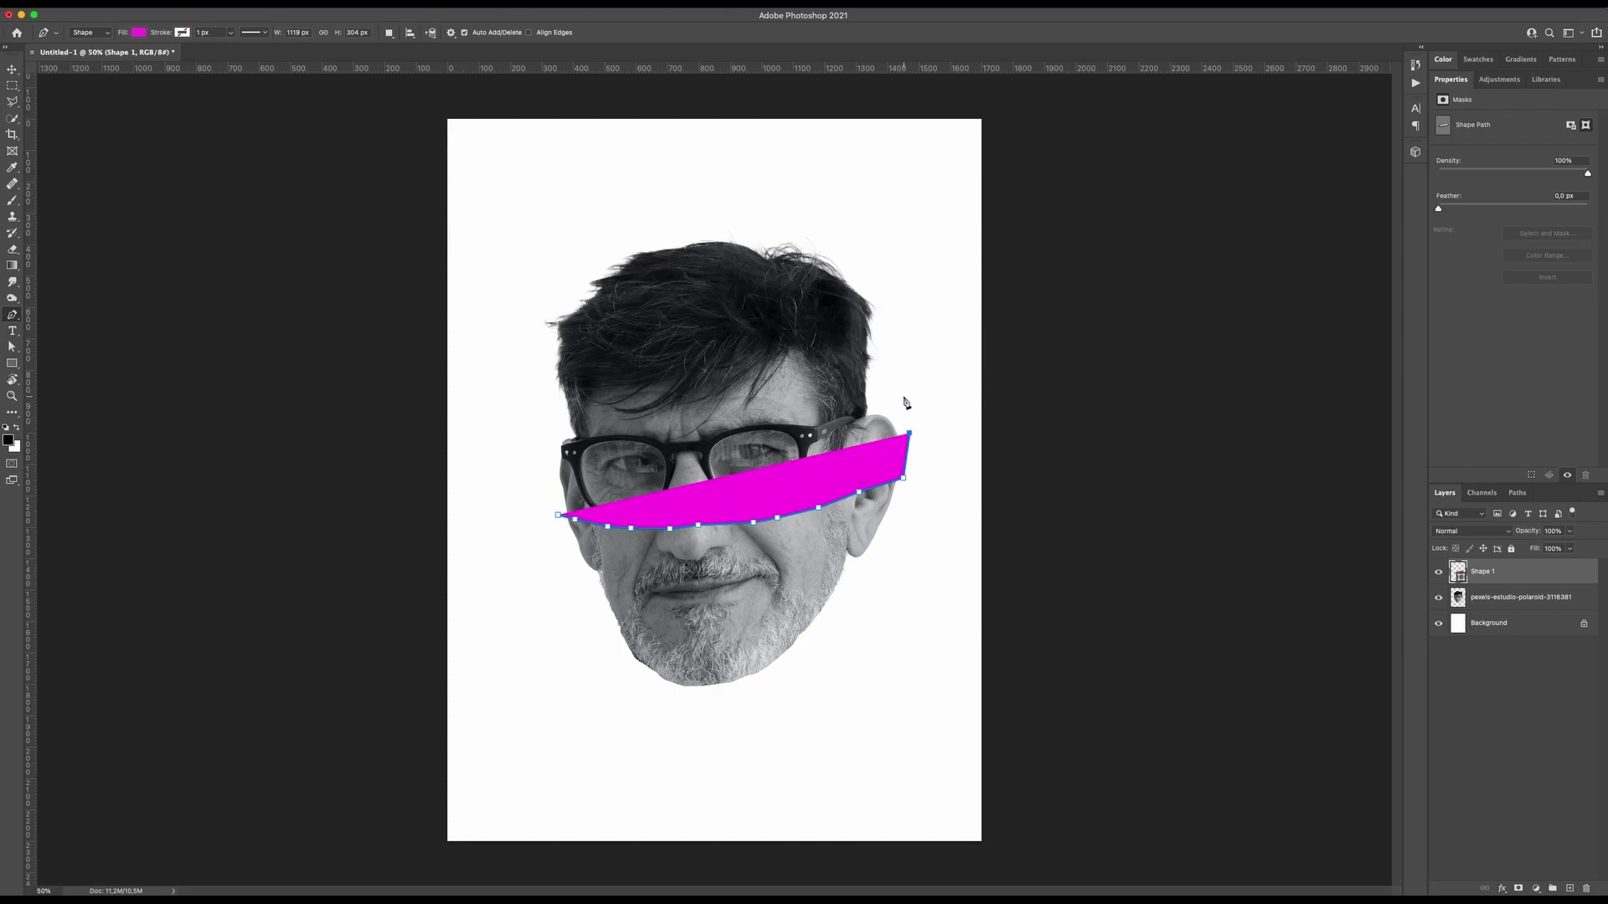
click(896, 388)
drag(829, 416, 692, 433)
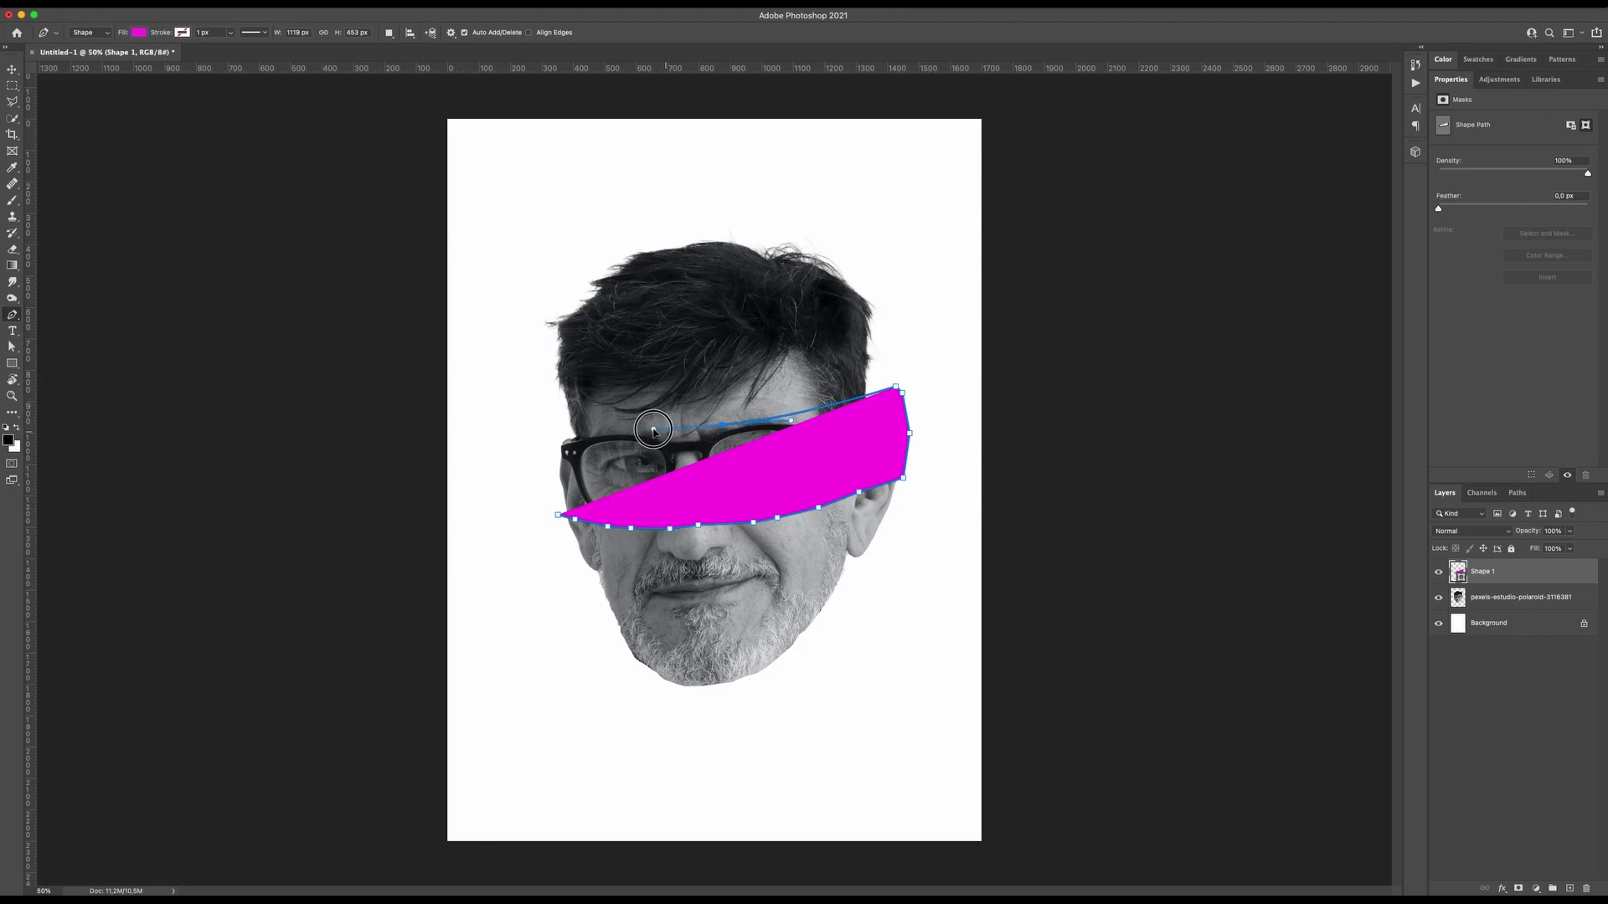
click(565, 429)
click(536, 442)
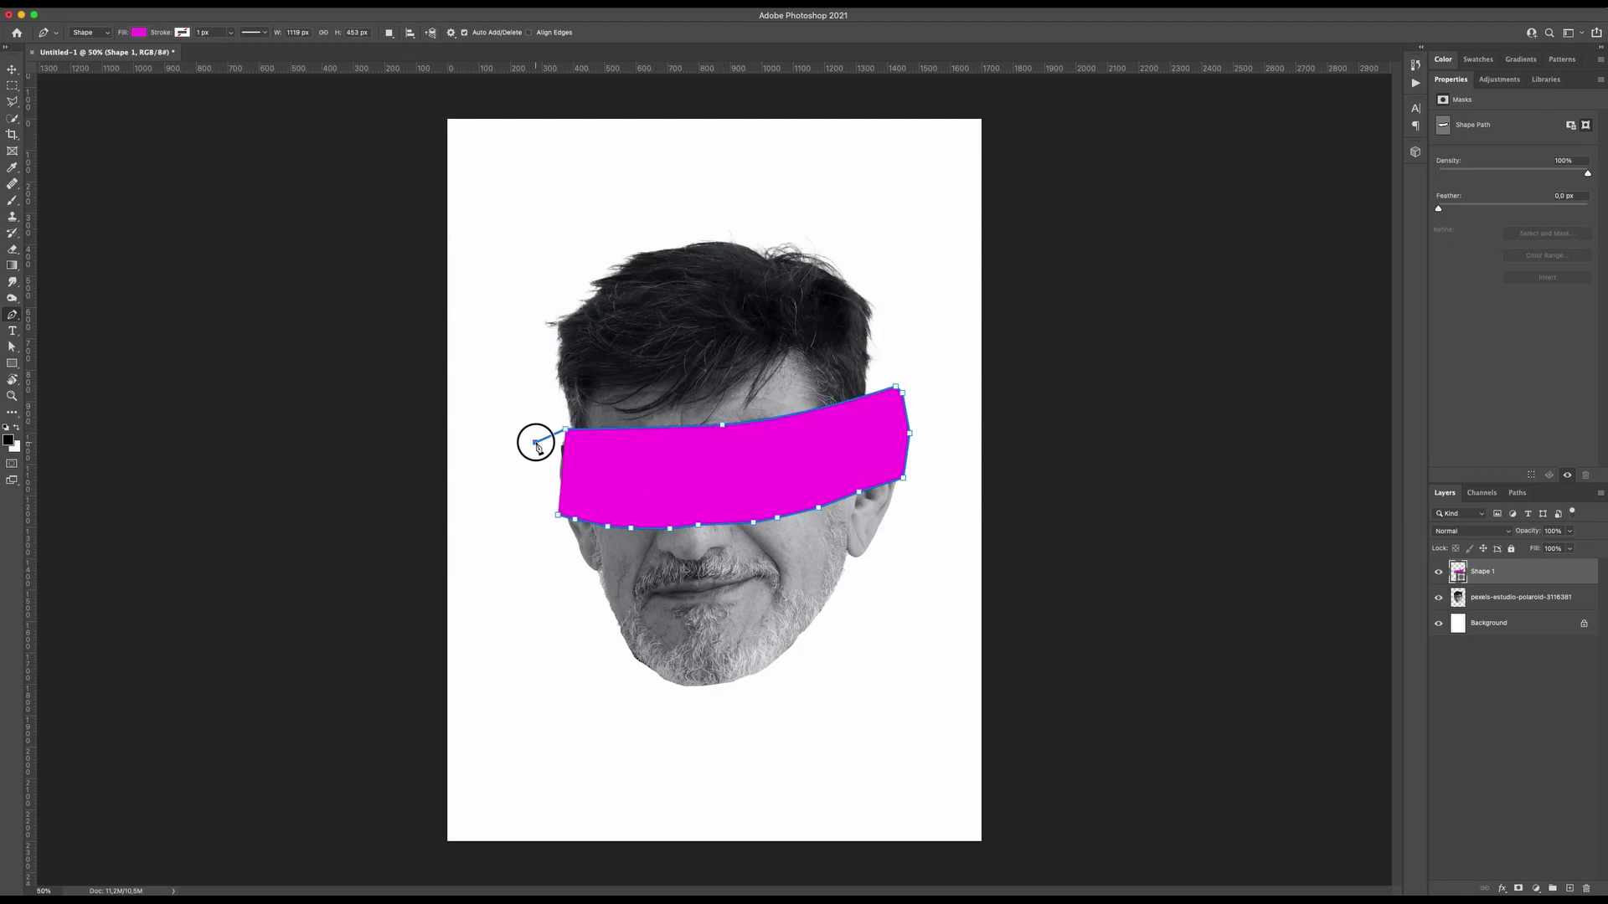
click(557, 512)
- Set the band's fill to none, load the Shape 1 path as a selection, and select the photo layer
click(138, 36)
click(65, 57)
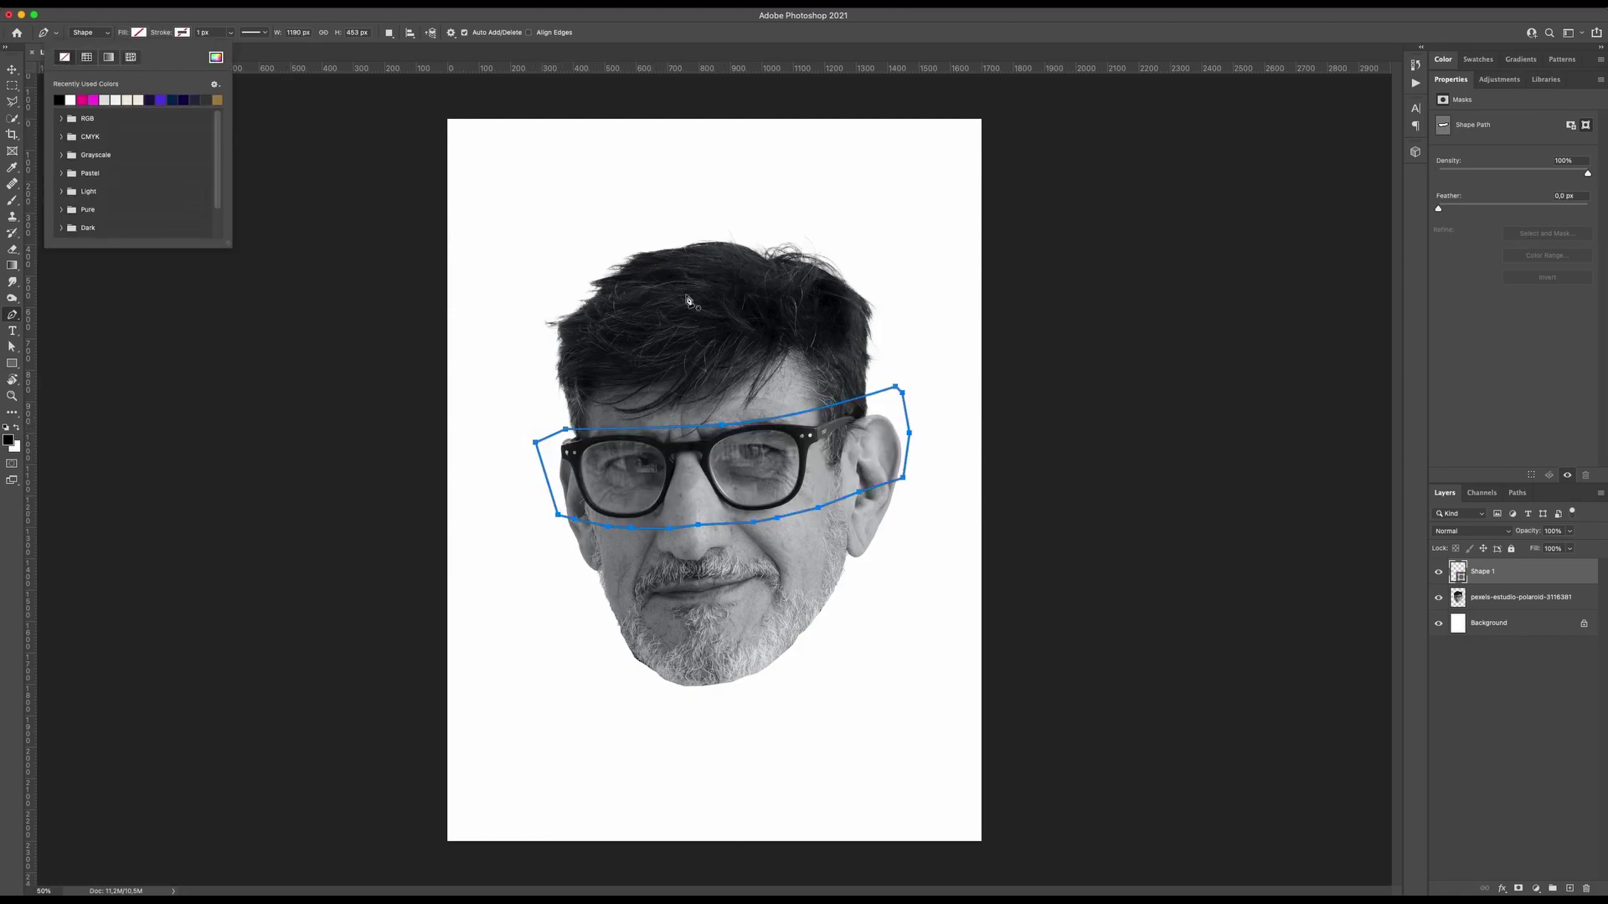
click(1515, 492)
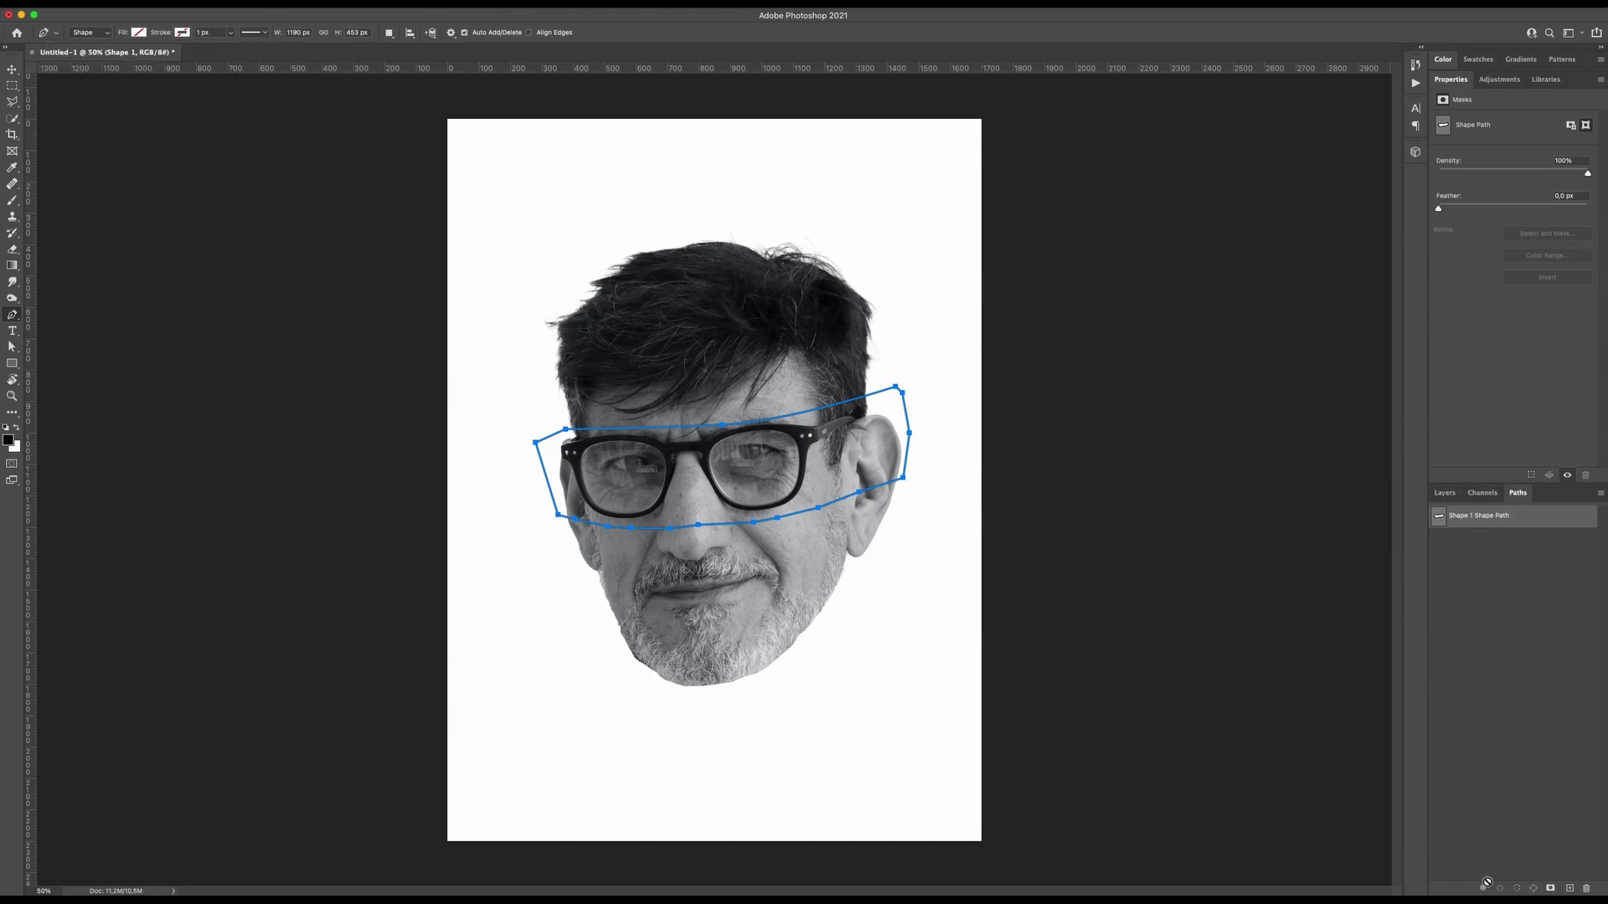
click(1517, 888)
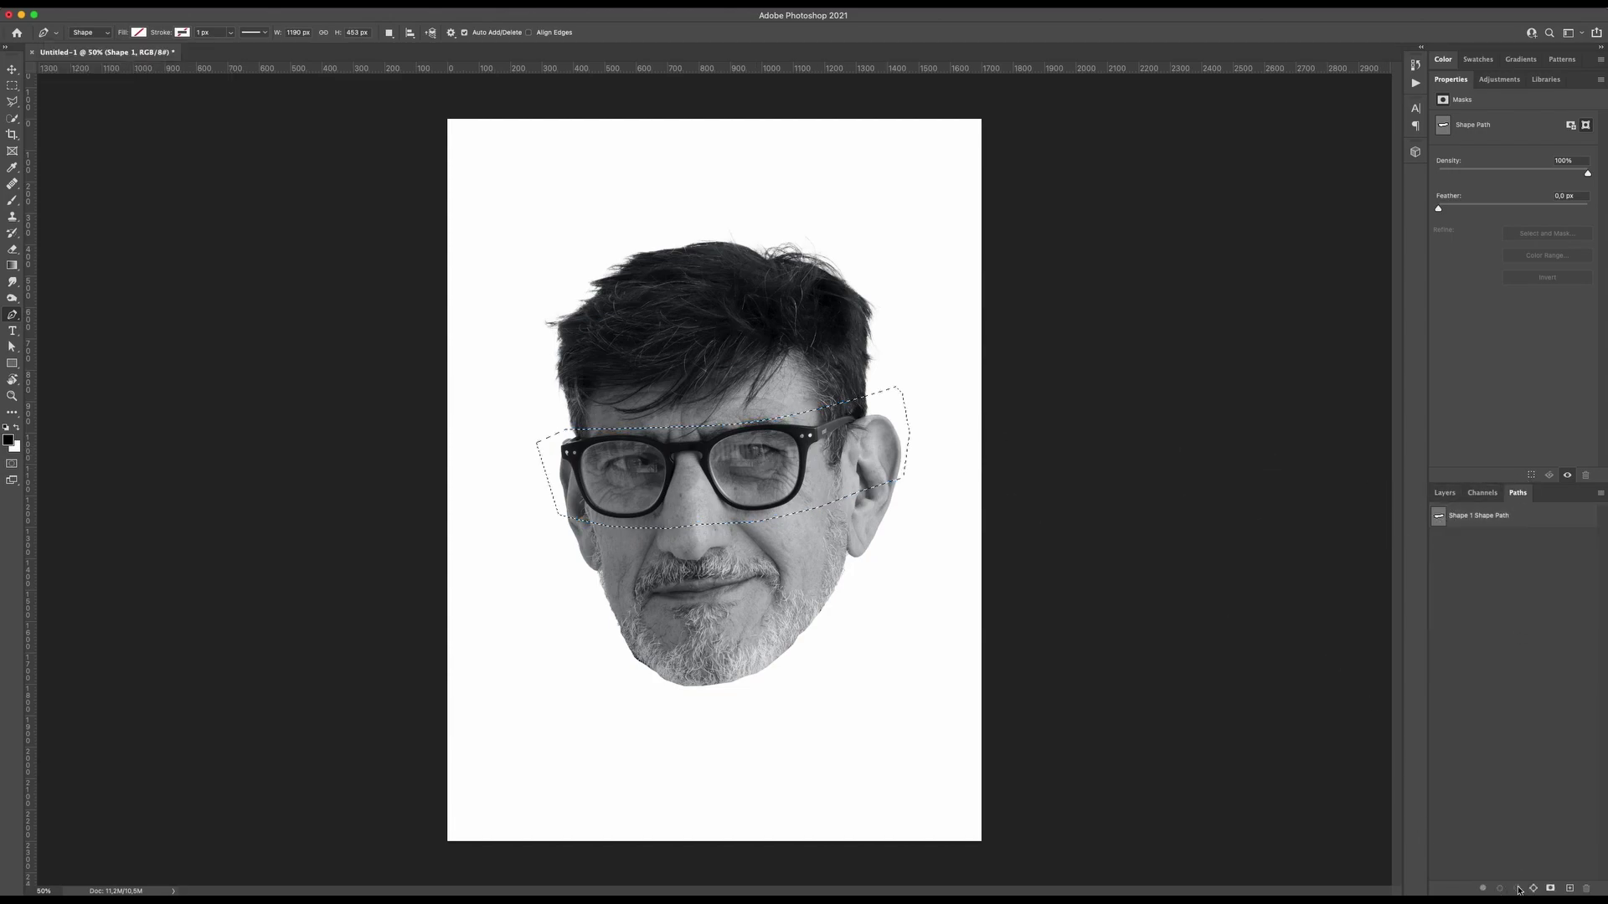
click(1445, 493)
click(1495, 598)
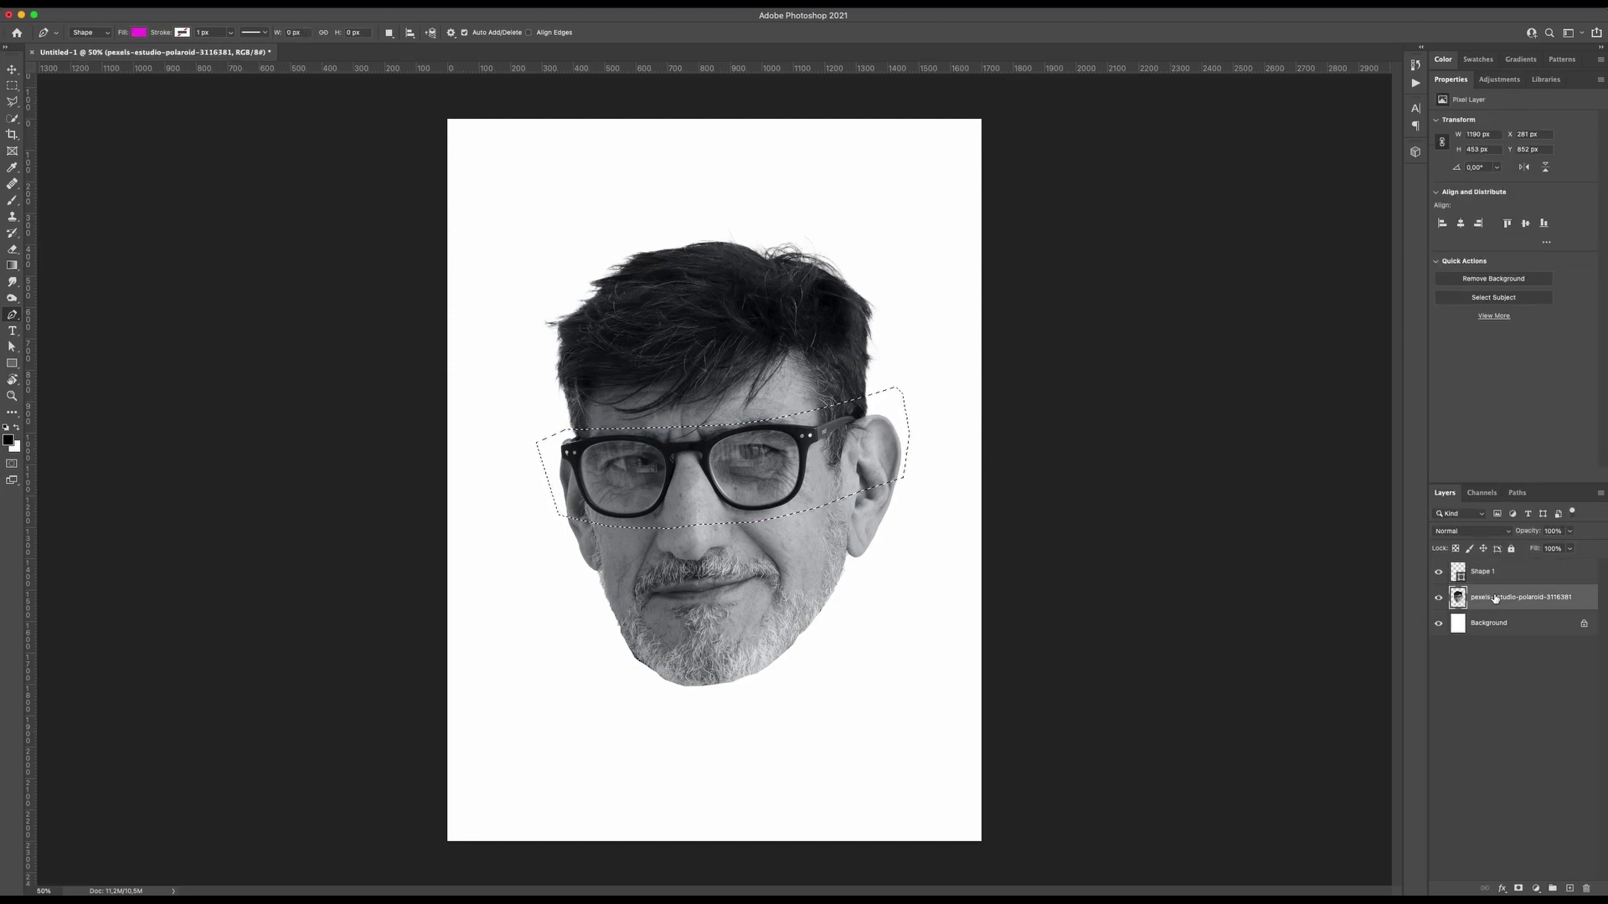
- Cut the eye band onto Layer 1 and reposition it
key(Delete)
key(super+d)
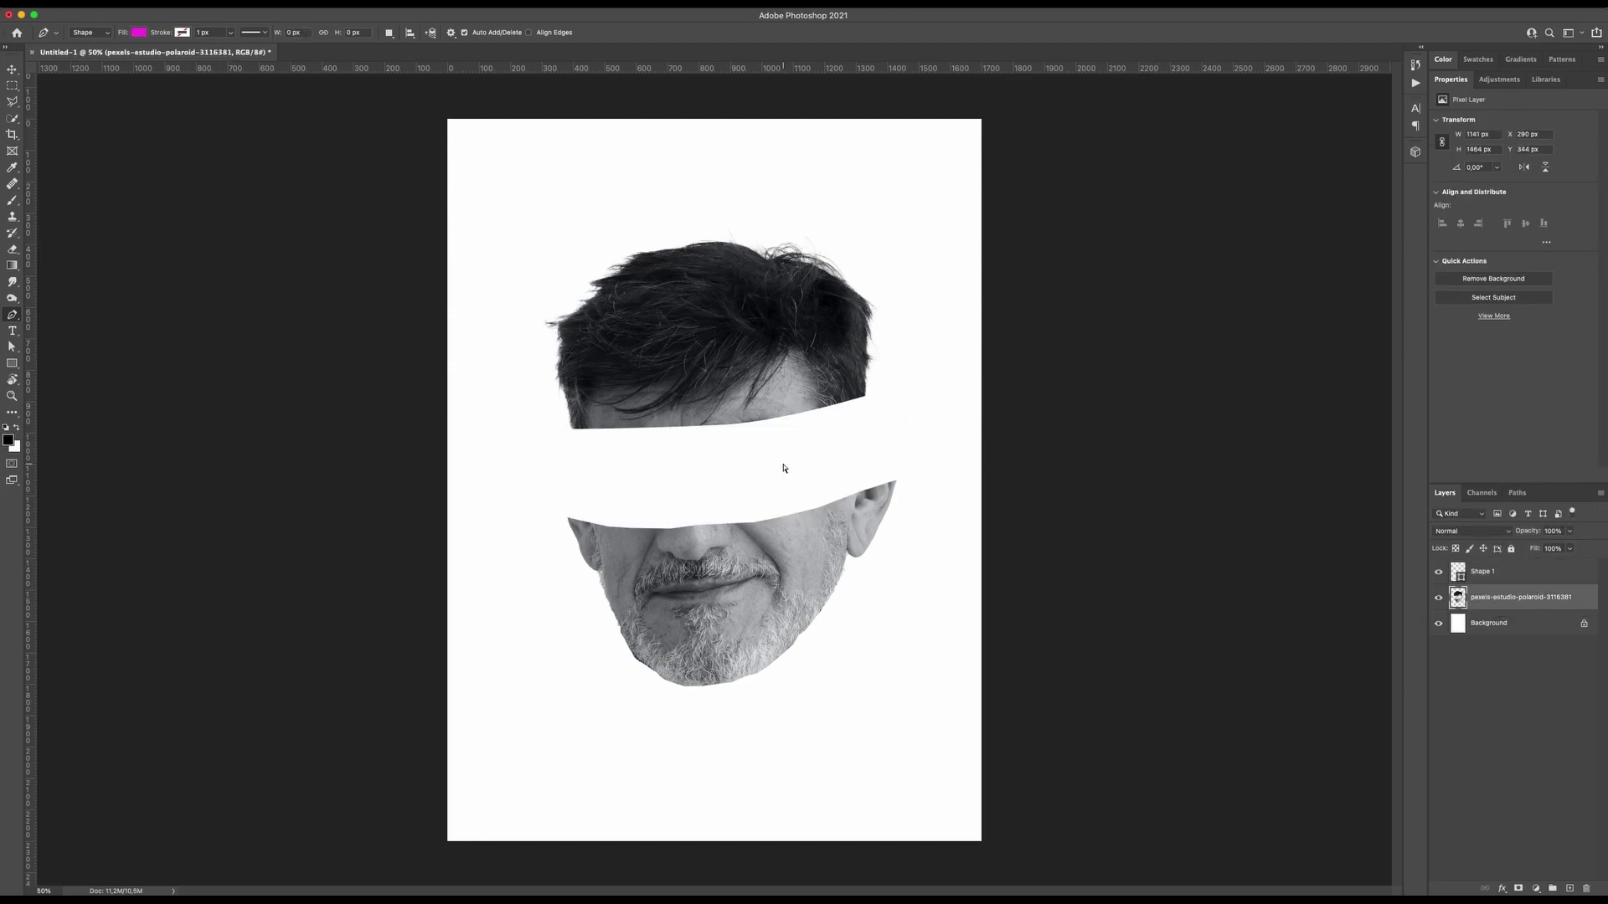
key(super+v)
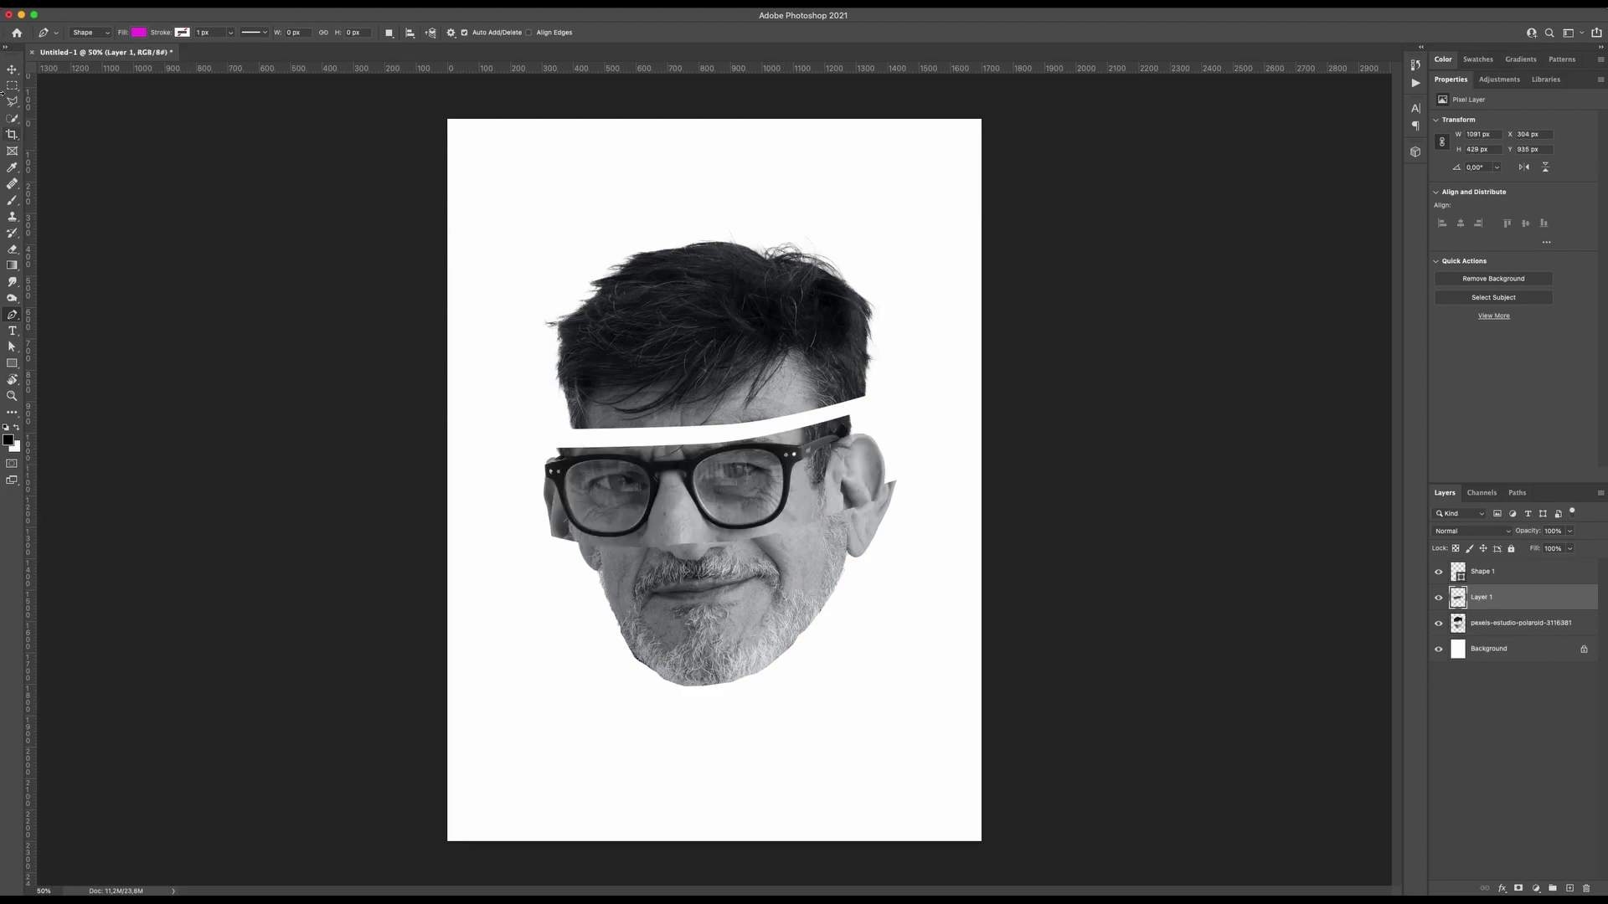
click(12, 71)
drag(822, 541, 828, 484)
- Marquee the hair above the eye band and cut it onto Layer 2
click(1491, 624)
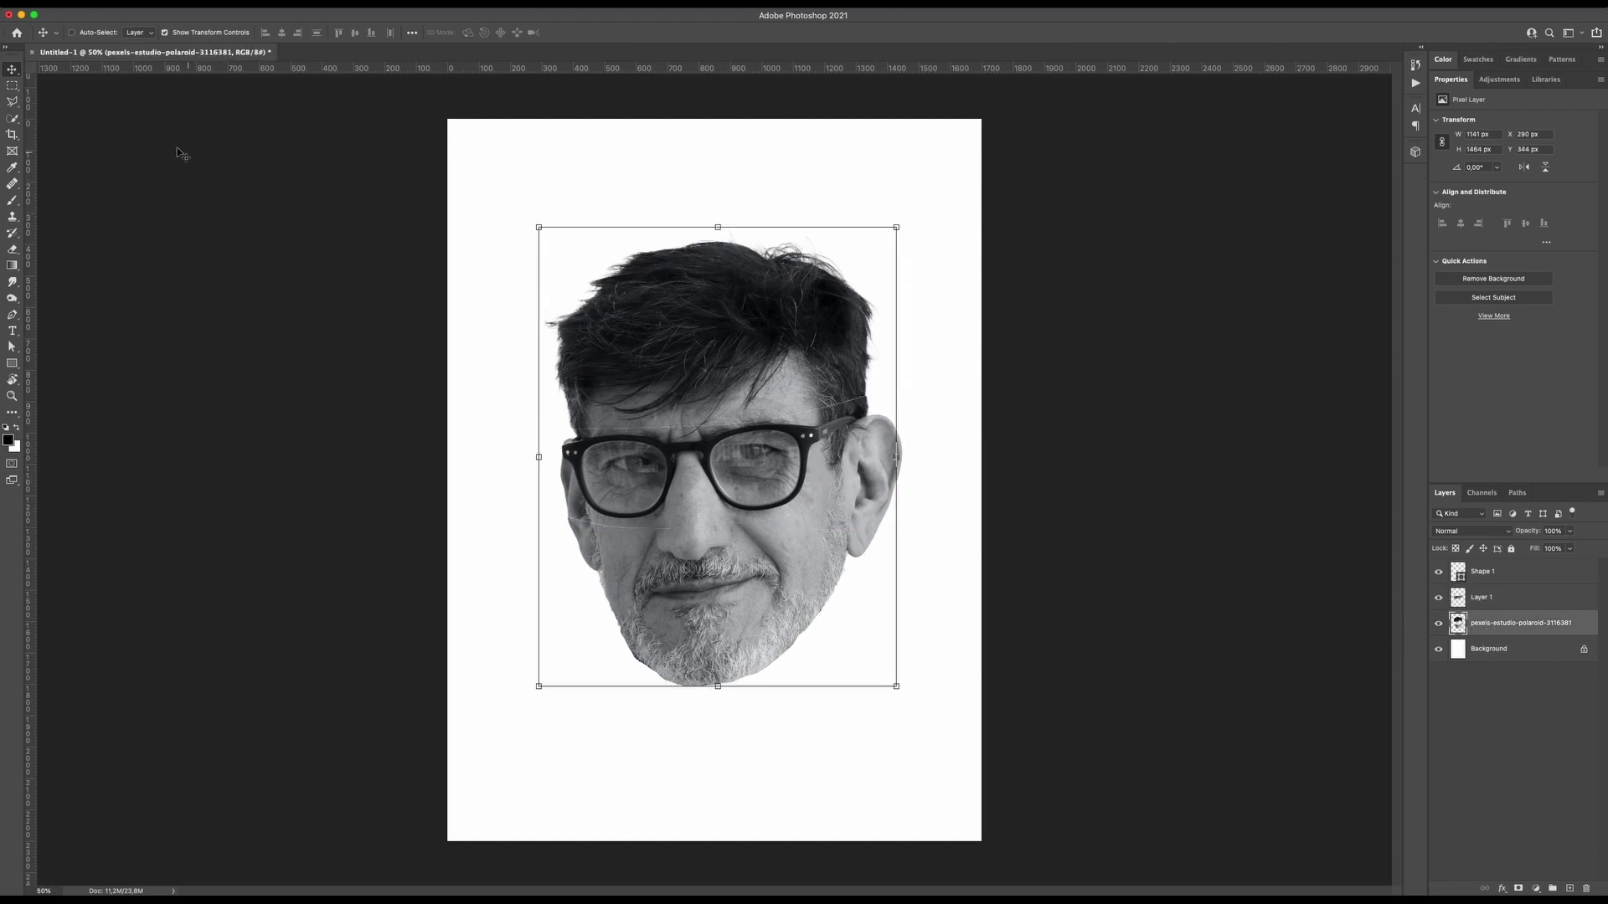
click(12, 87)
drag(514, 211, 925, 436)
key(Delete)
key(ctrl+d)
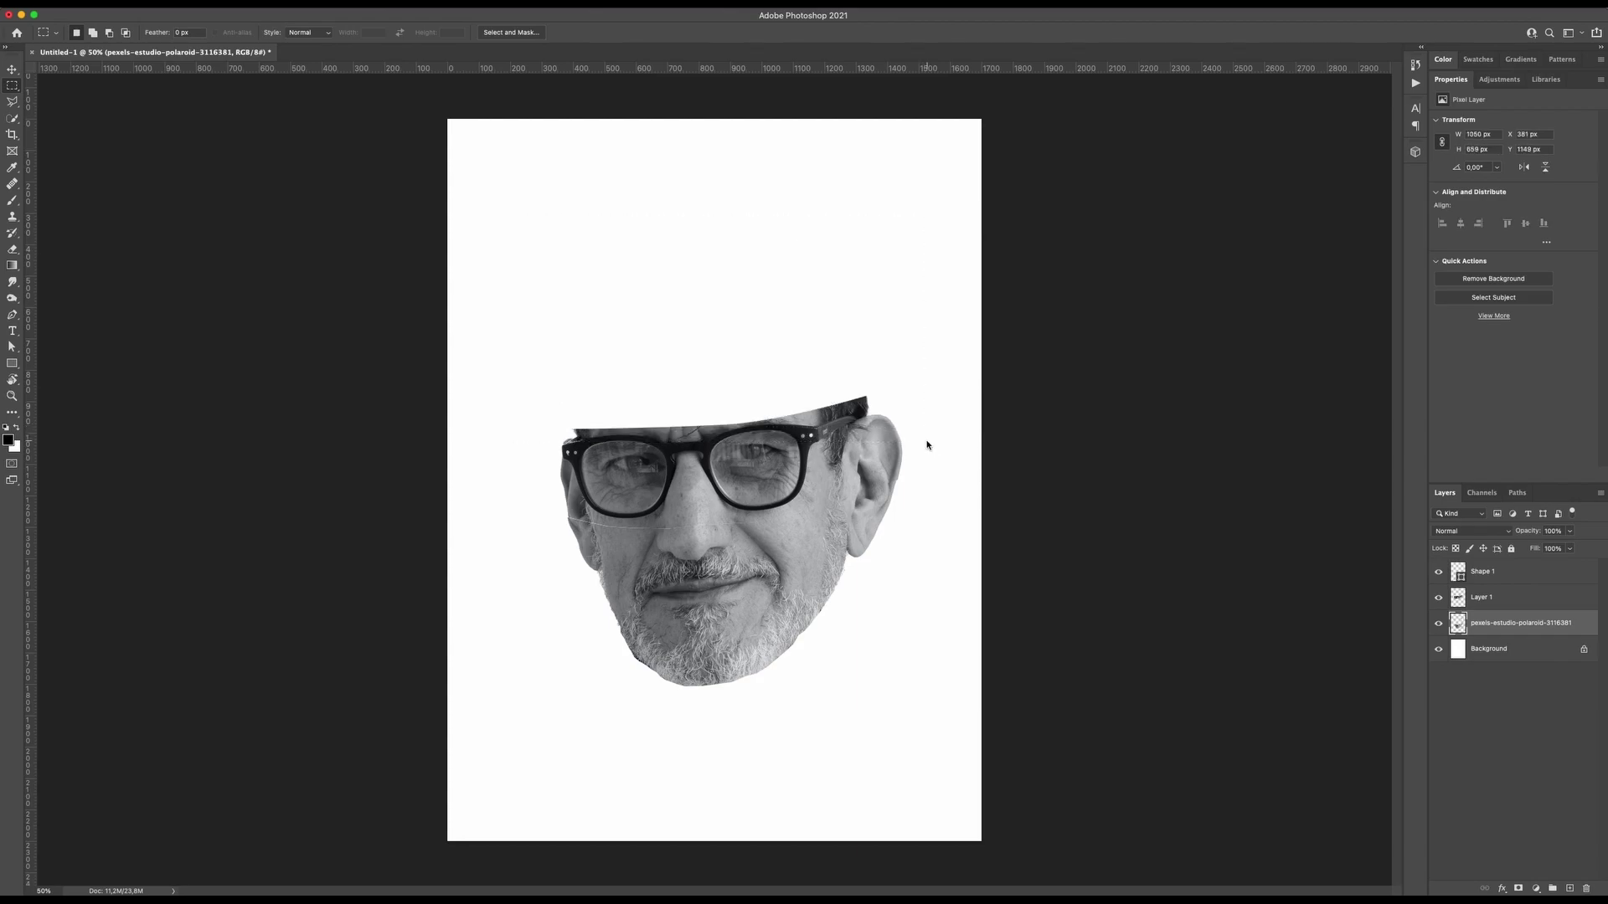
key(ctrl+v)
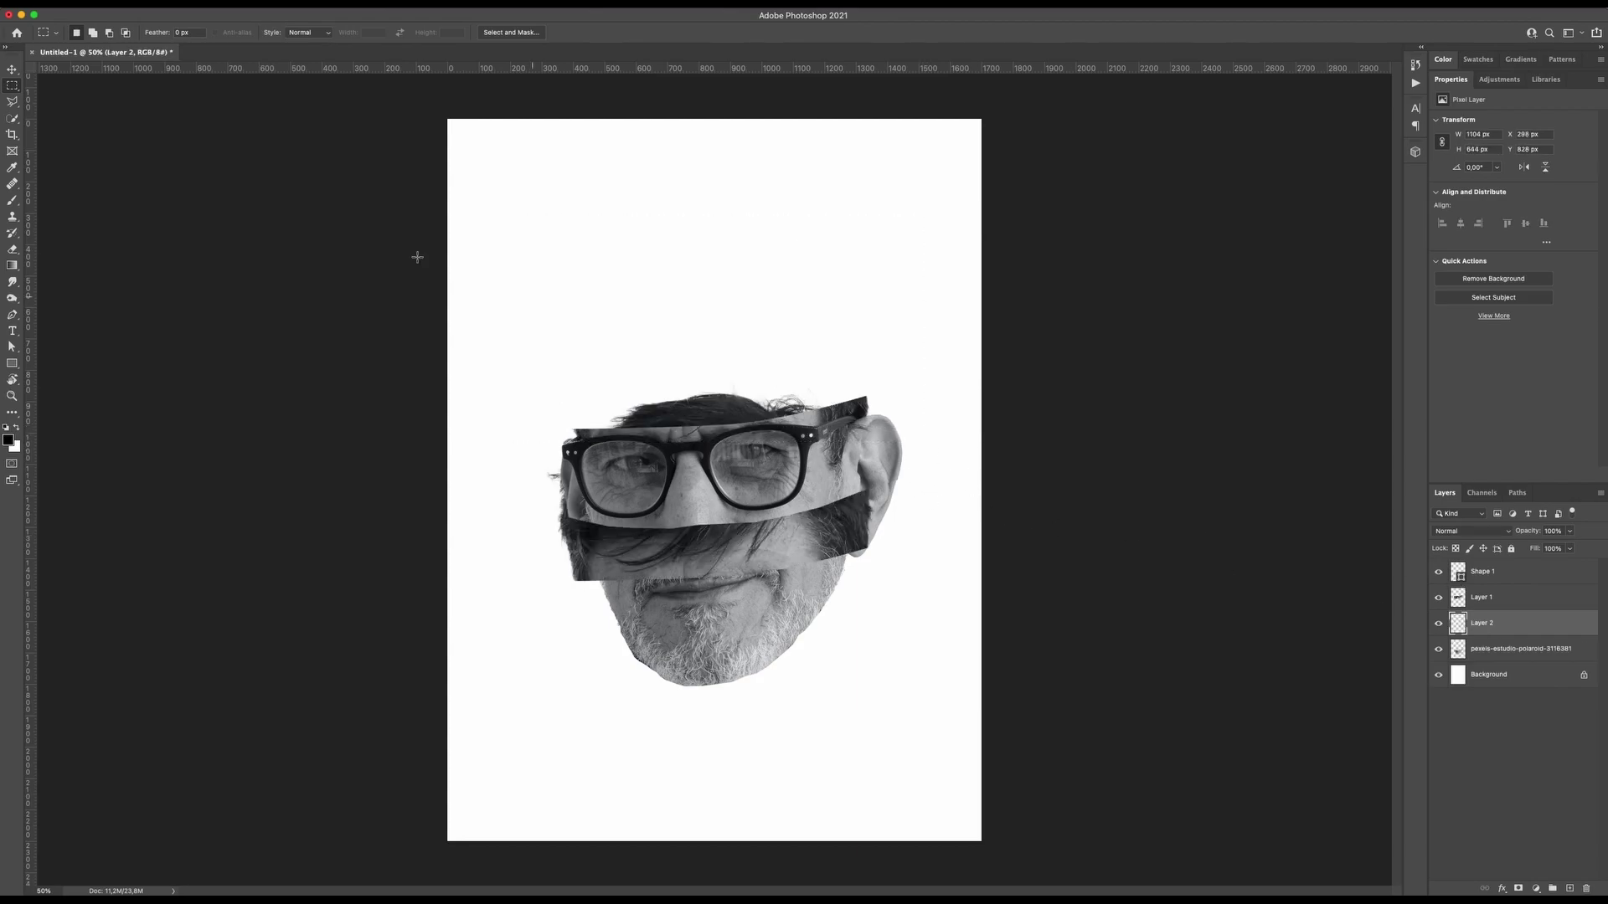
- Rotate the hair slice about −11.6° and shift it up and left
key(v)
drag(682, 388, 668, 302)
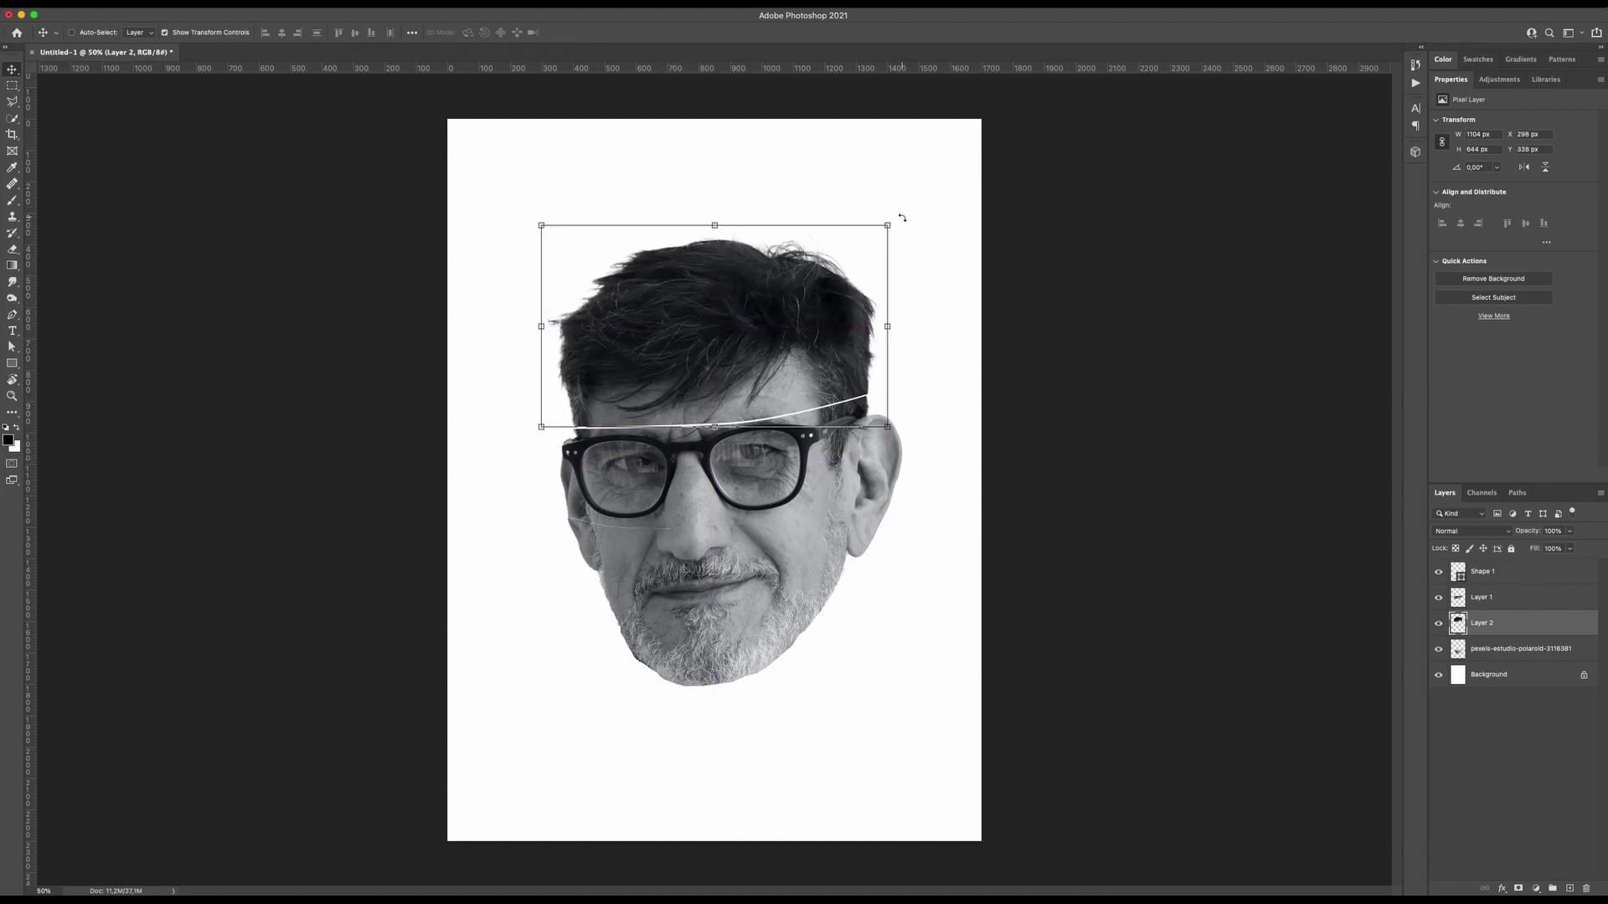
drag(897, 215, 881, 169)
drag(754, 317, 744, 299)
drag(888, 182, 879, 162)
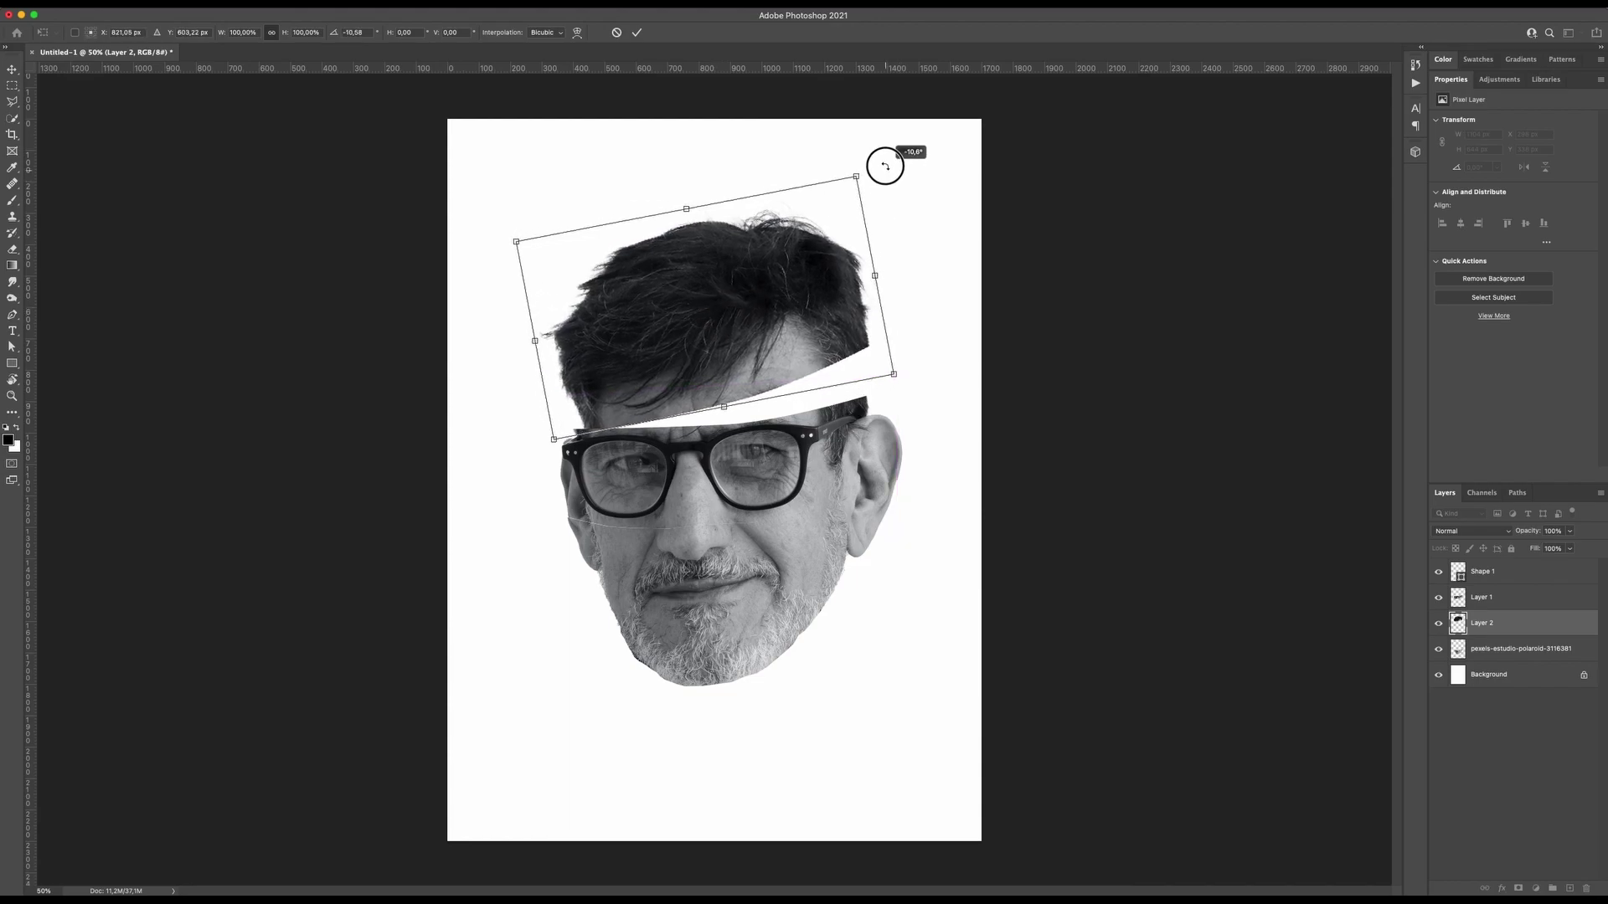
drag(700, 305, 693, 306)
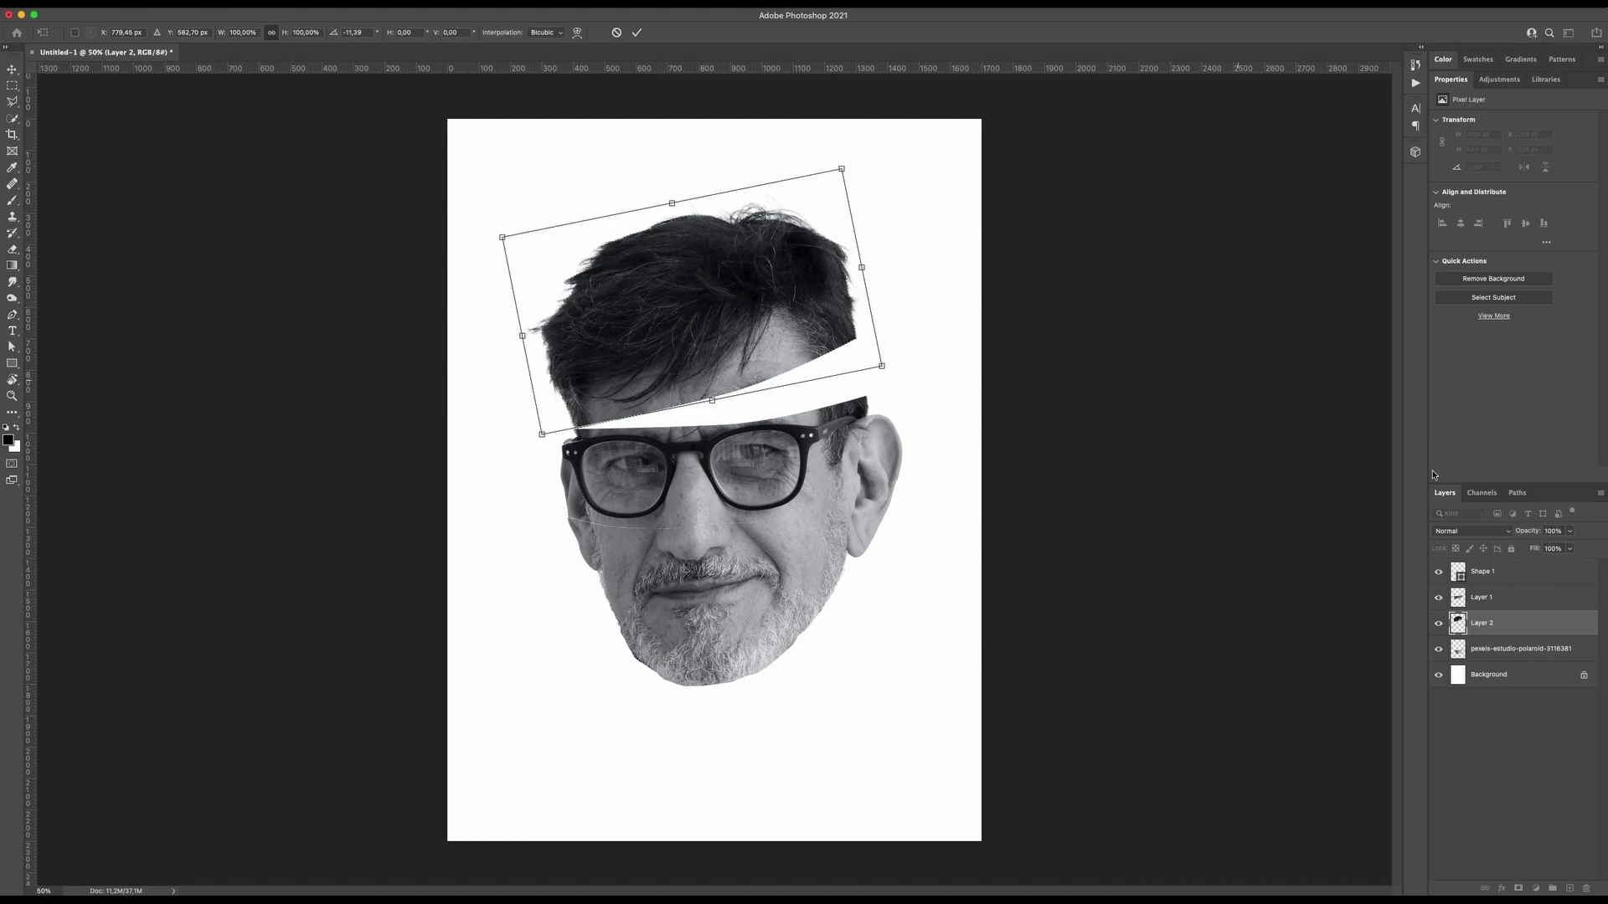
- Commit the hair rotation and move the lower face down to open a gap
click(1496, 598)
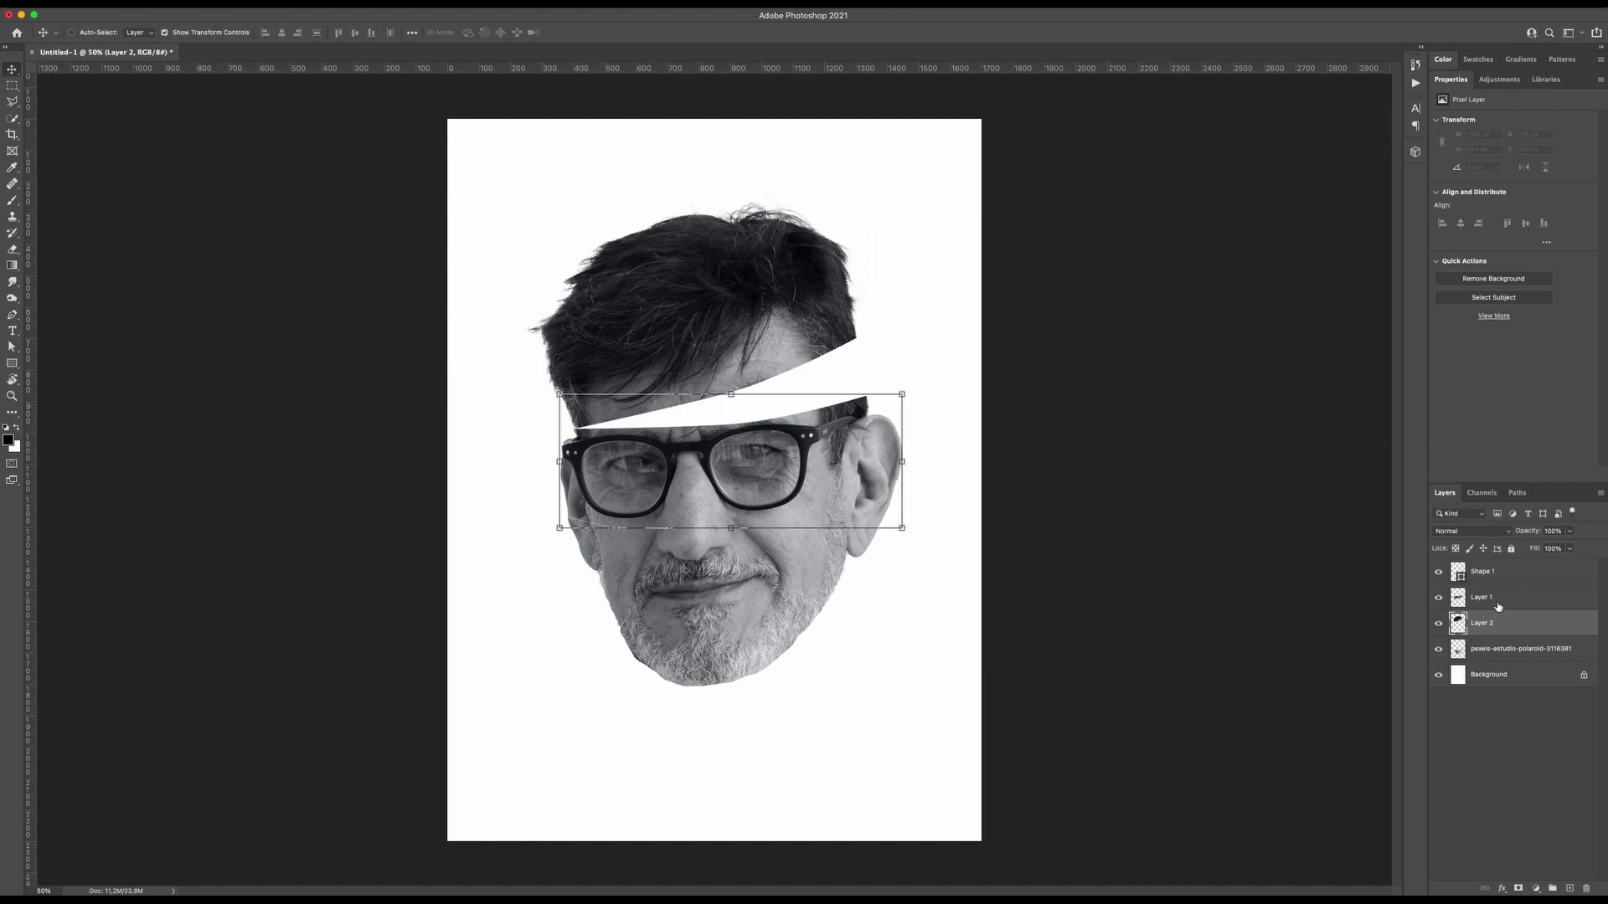
click(1501, 650)
drag(758, 651, 751, 718)
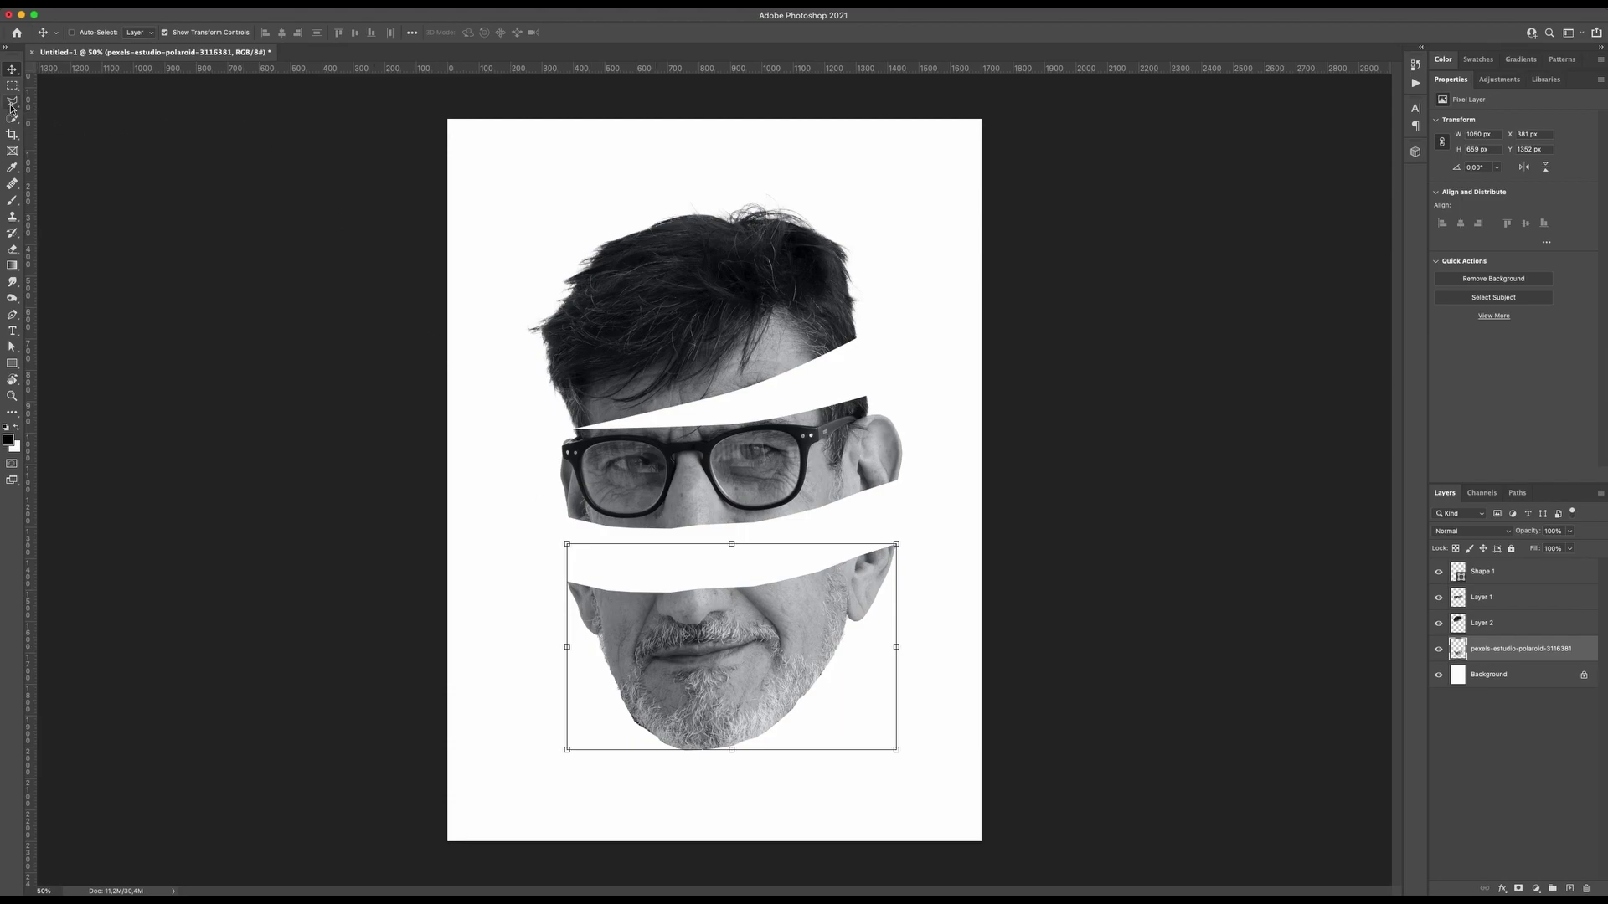
- Draw a Pen shape over the chin below the mouth line
key(p)
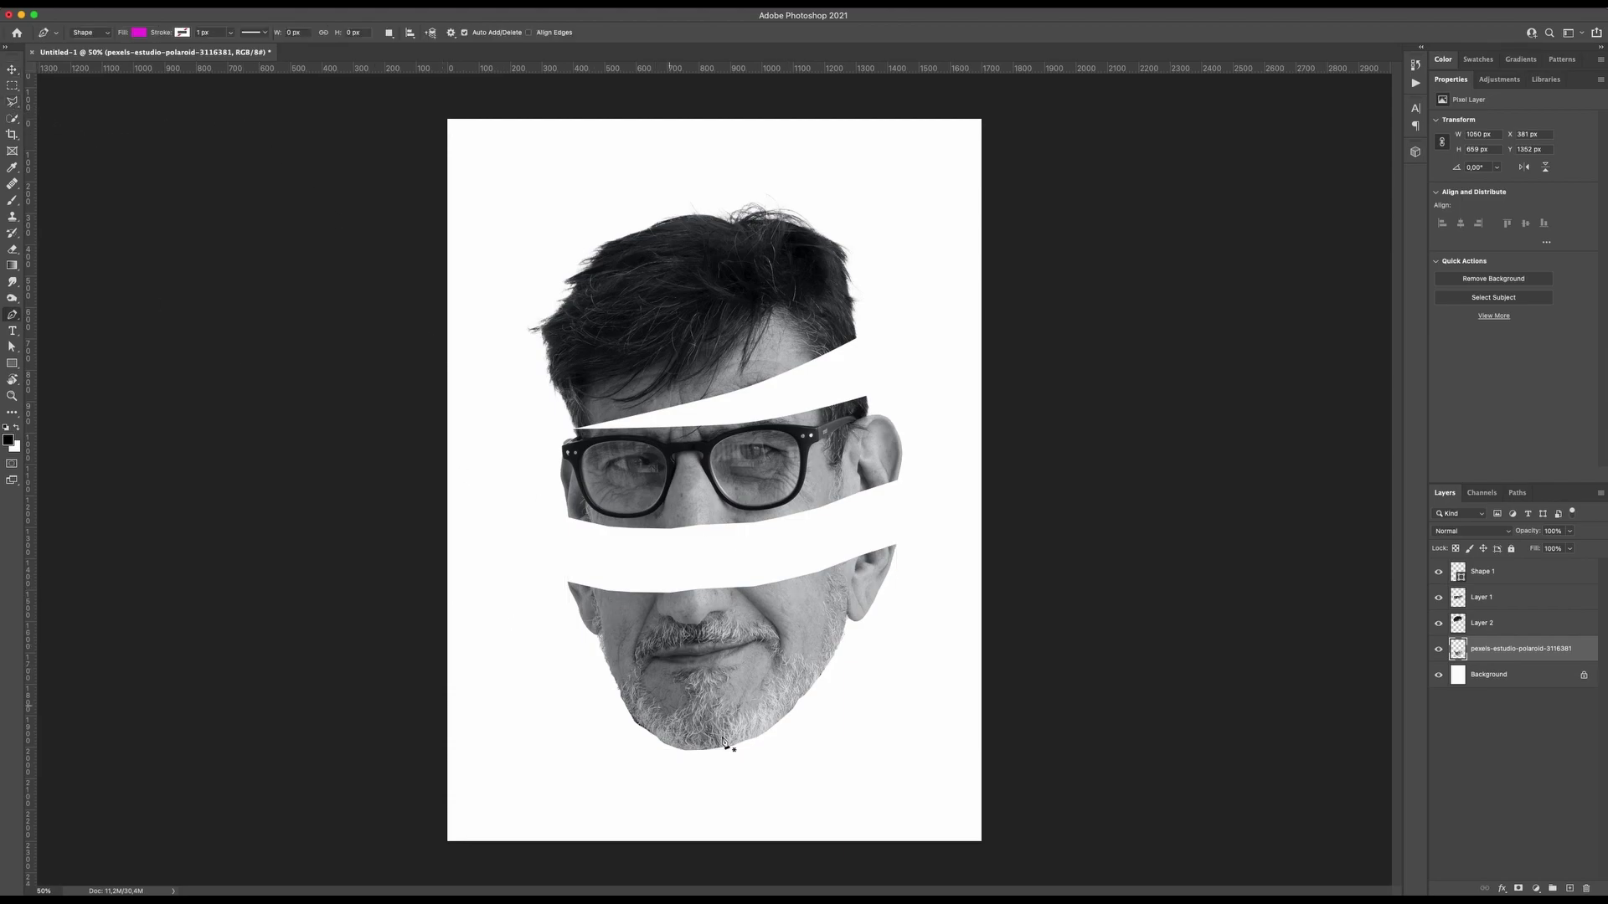
click(586, 655)
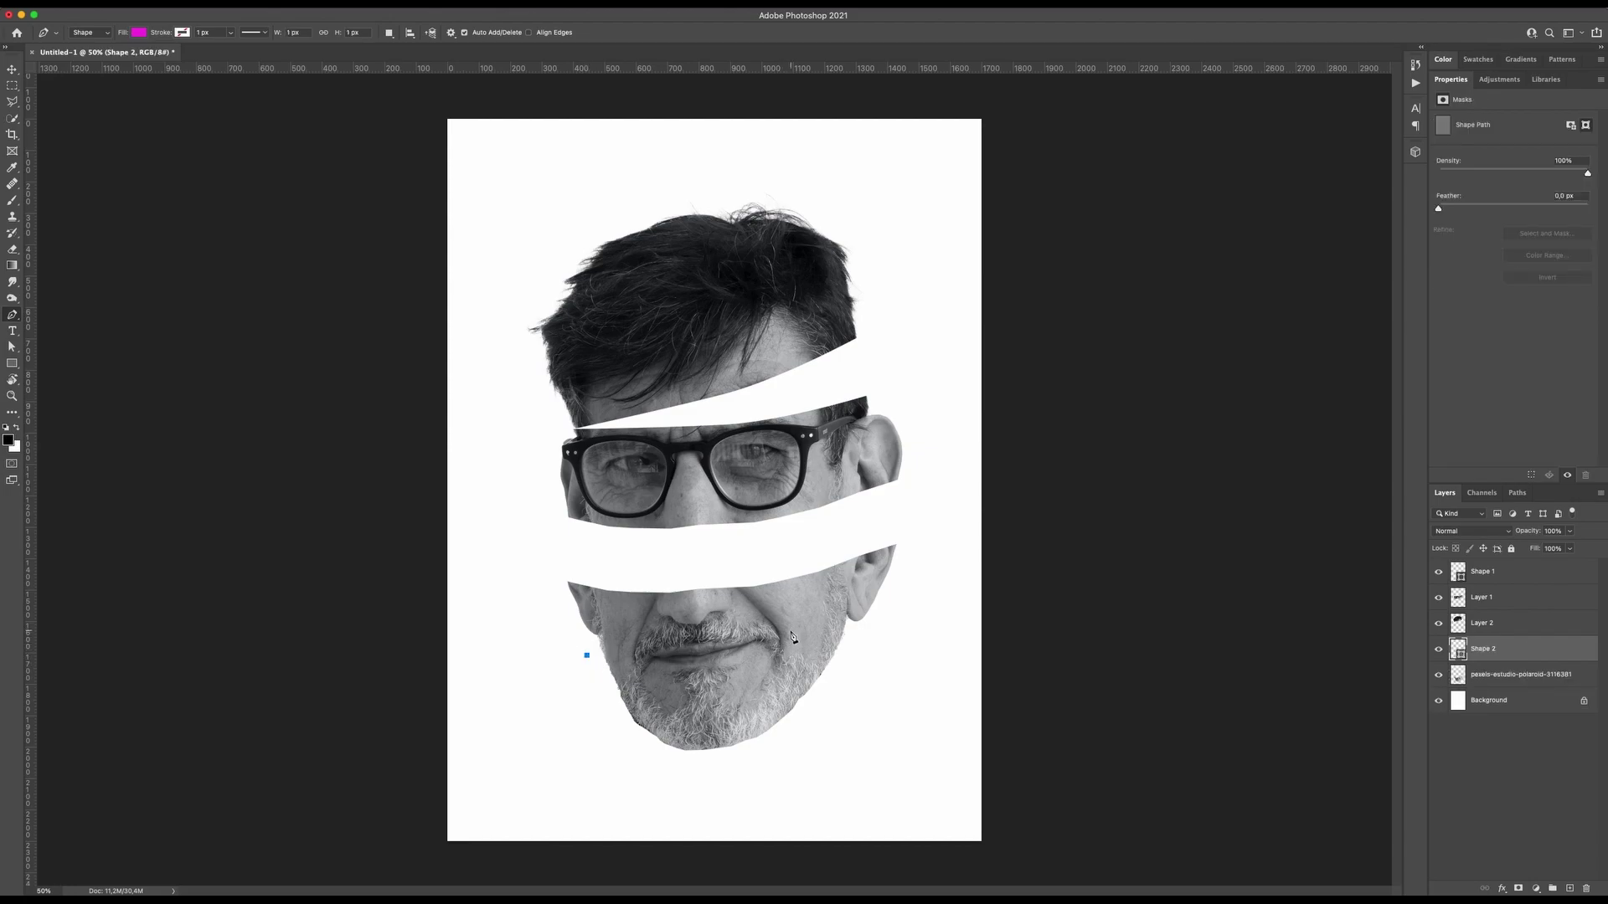
drag(814, 634, 869, 609)
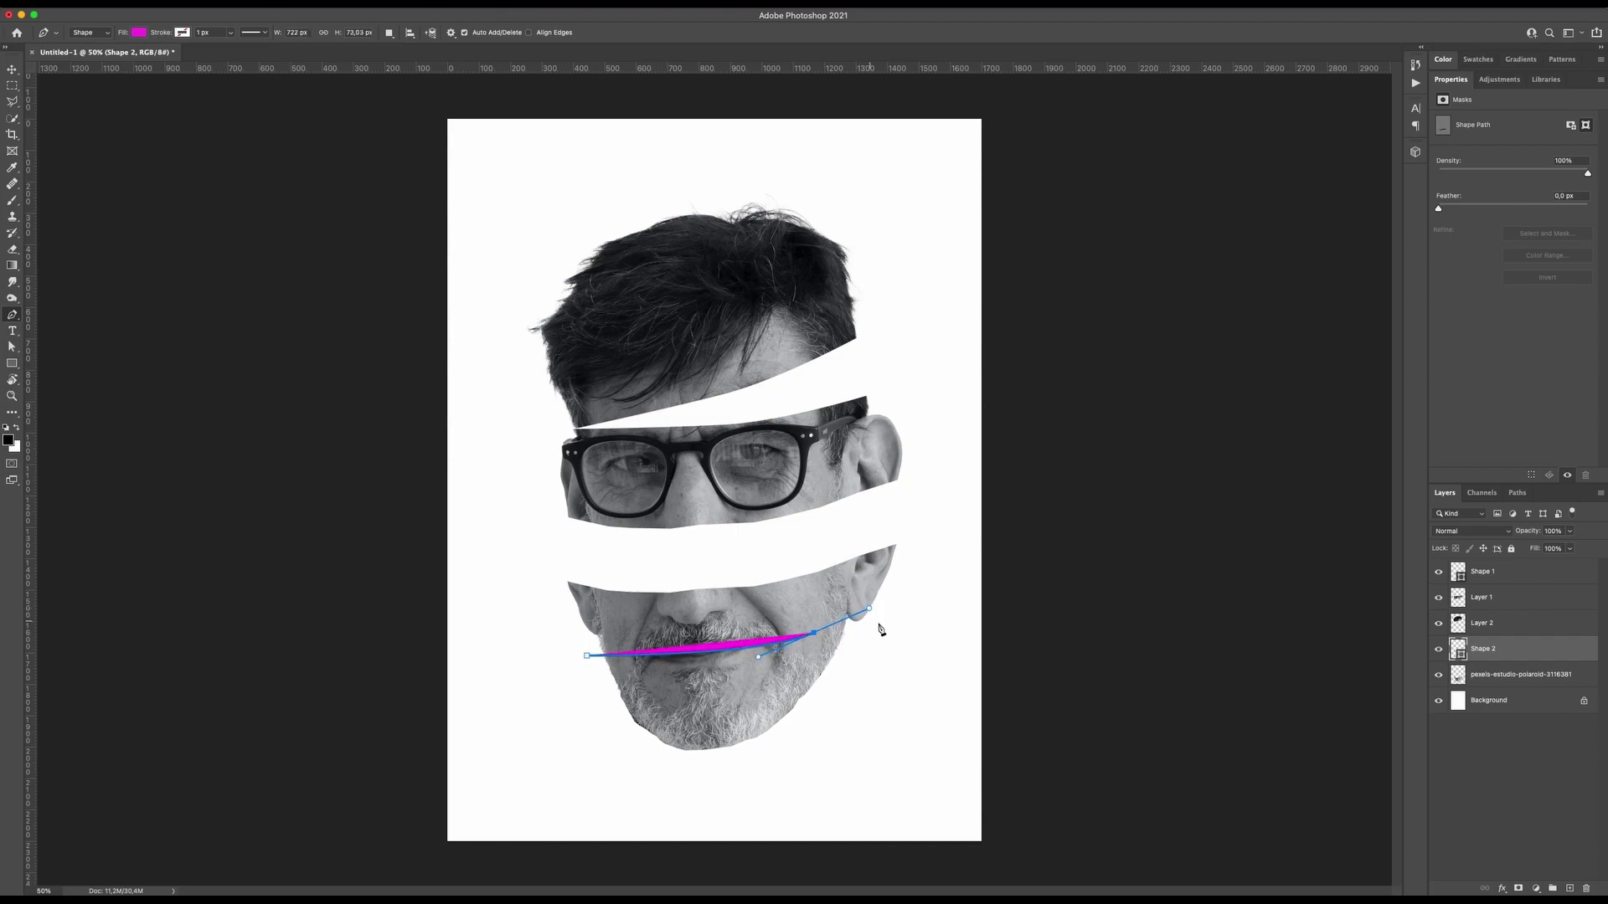
click(855, 625)
click(848, 745)
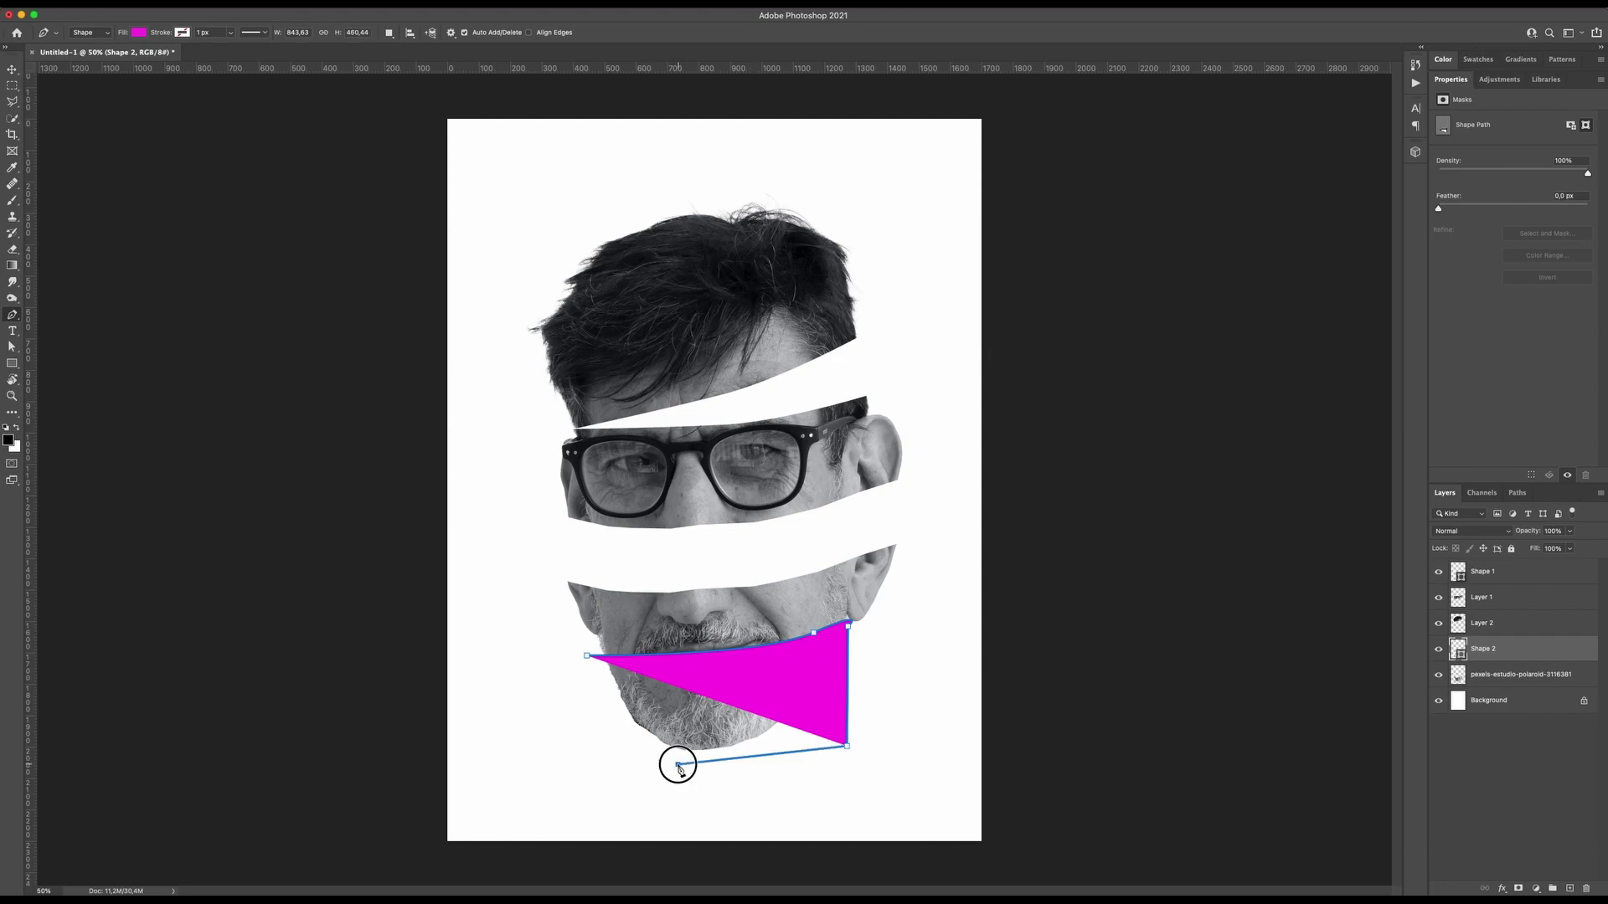
click(678, 766)
click(582, 758)
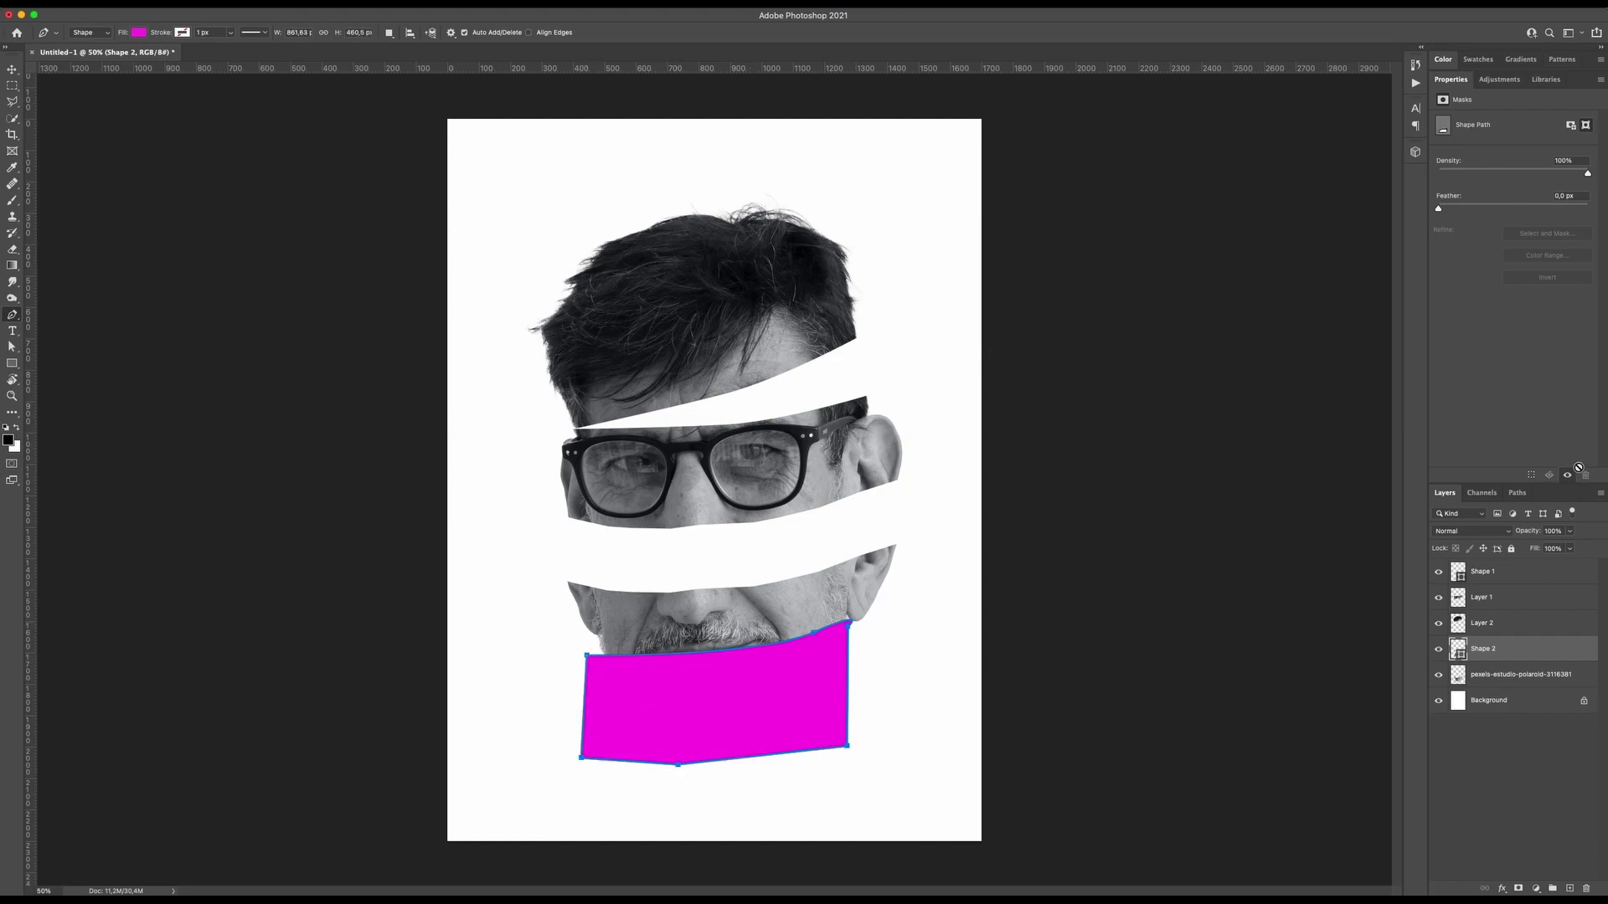
- Load the chin shape as a selection and copy that area of the photo onto Layer 3
click(1517, 493)
super+click(1437, 521)
click(1445, 492)
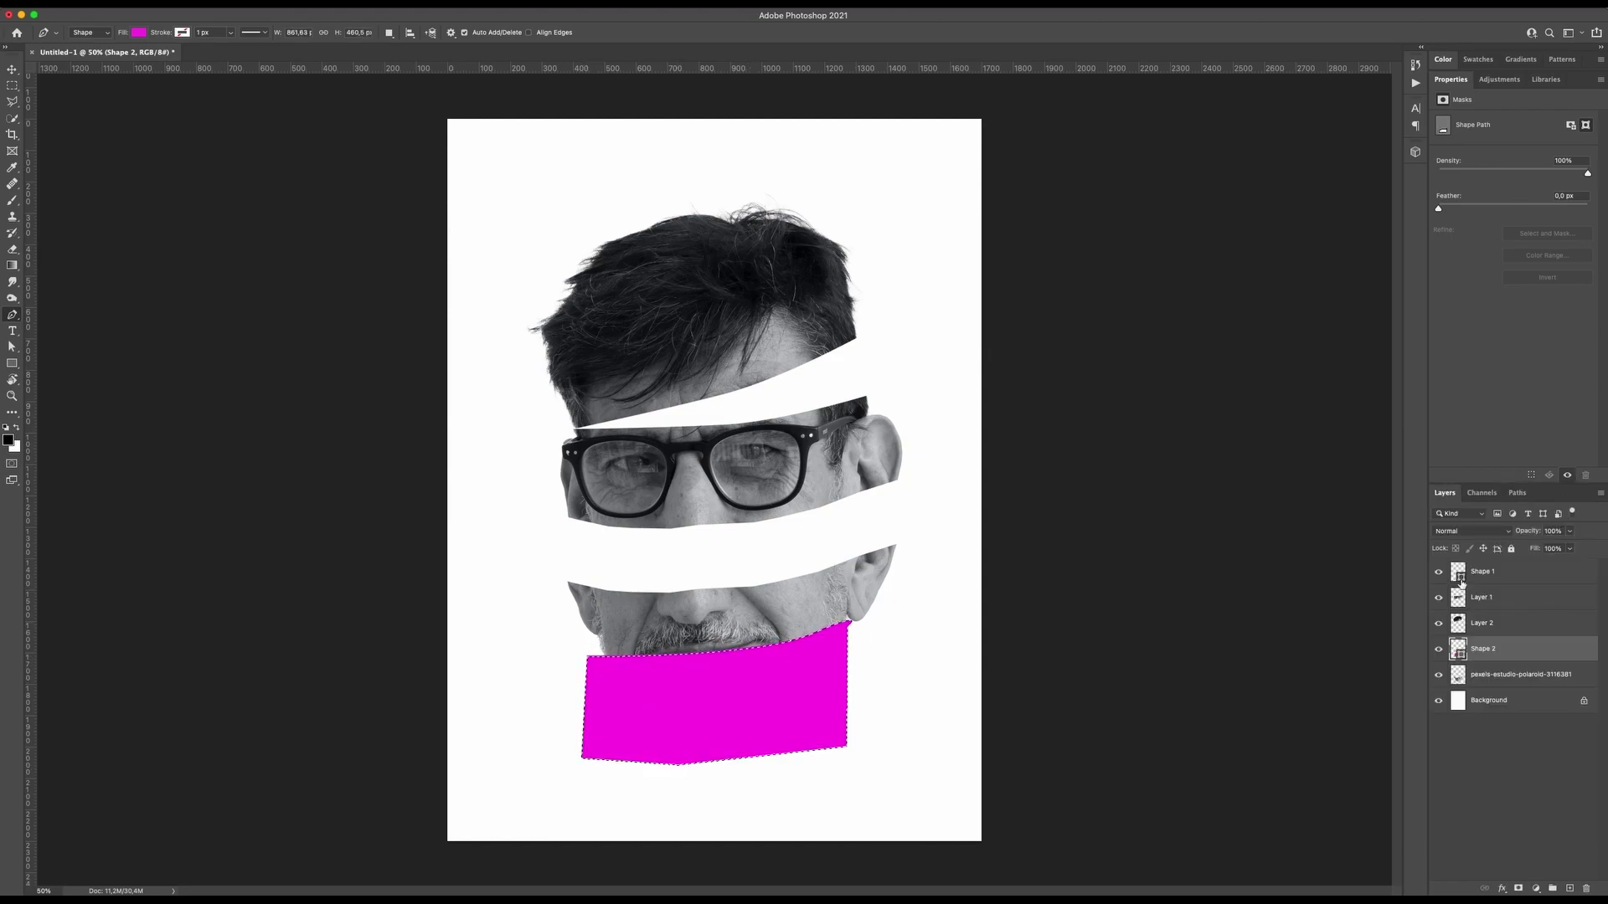
key(BackSpace)
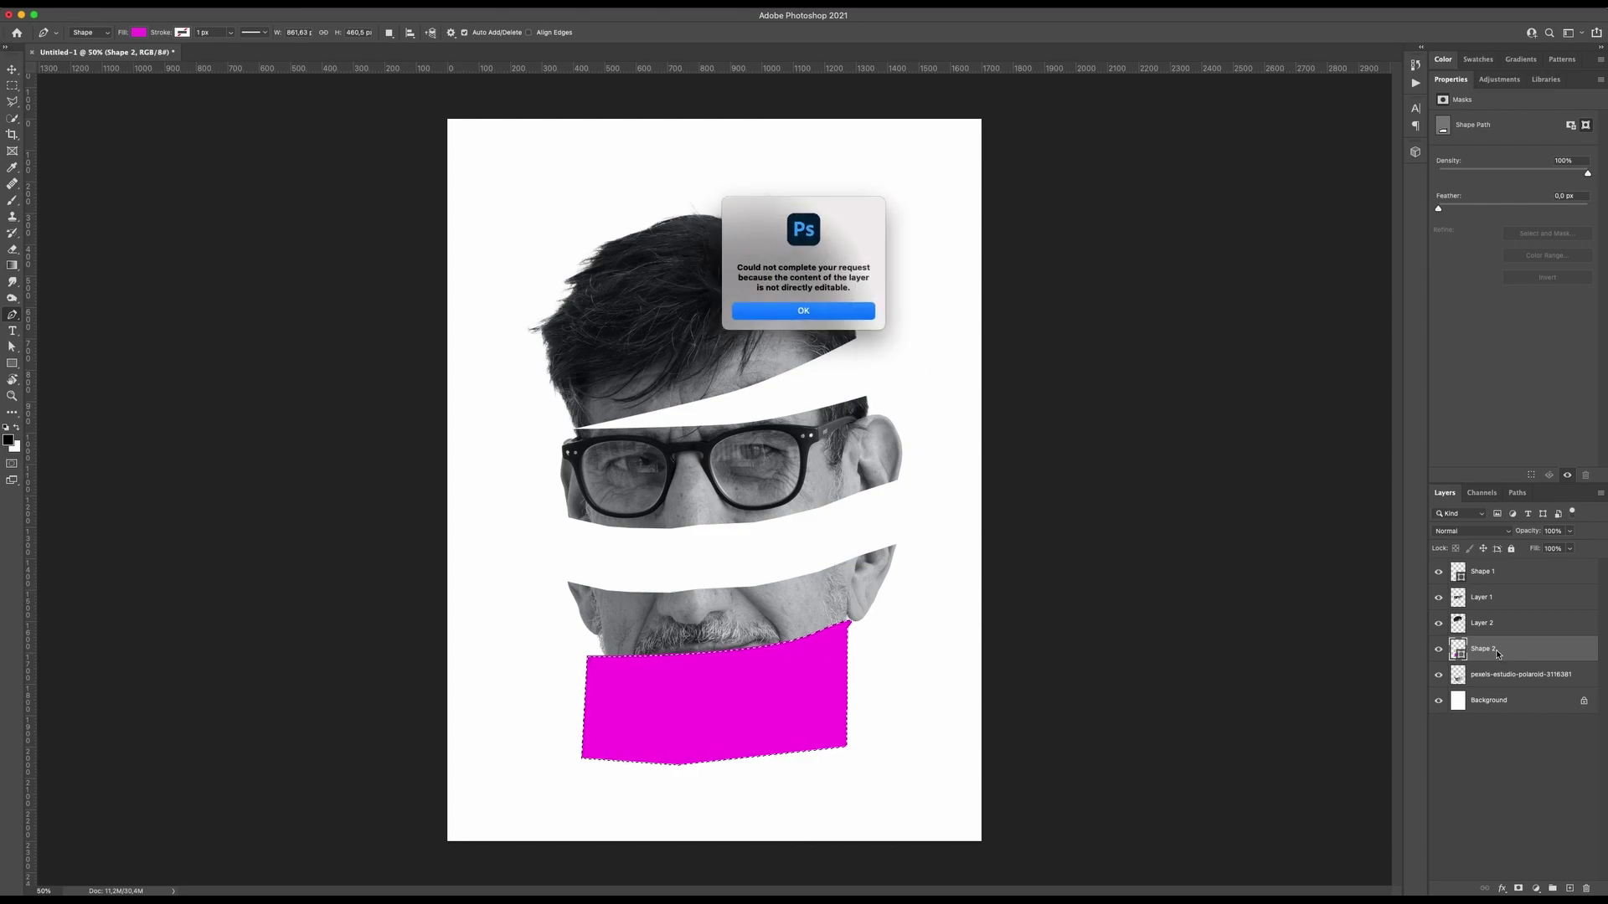
click(871, 313)
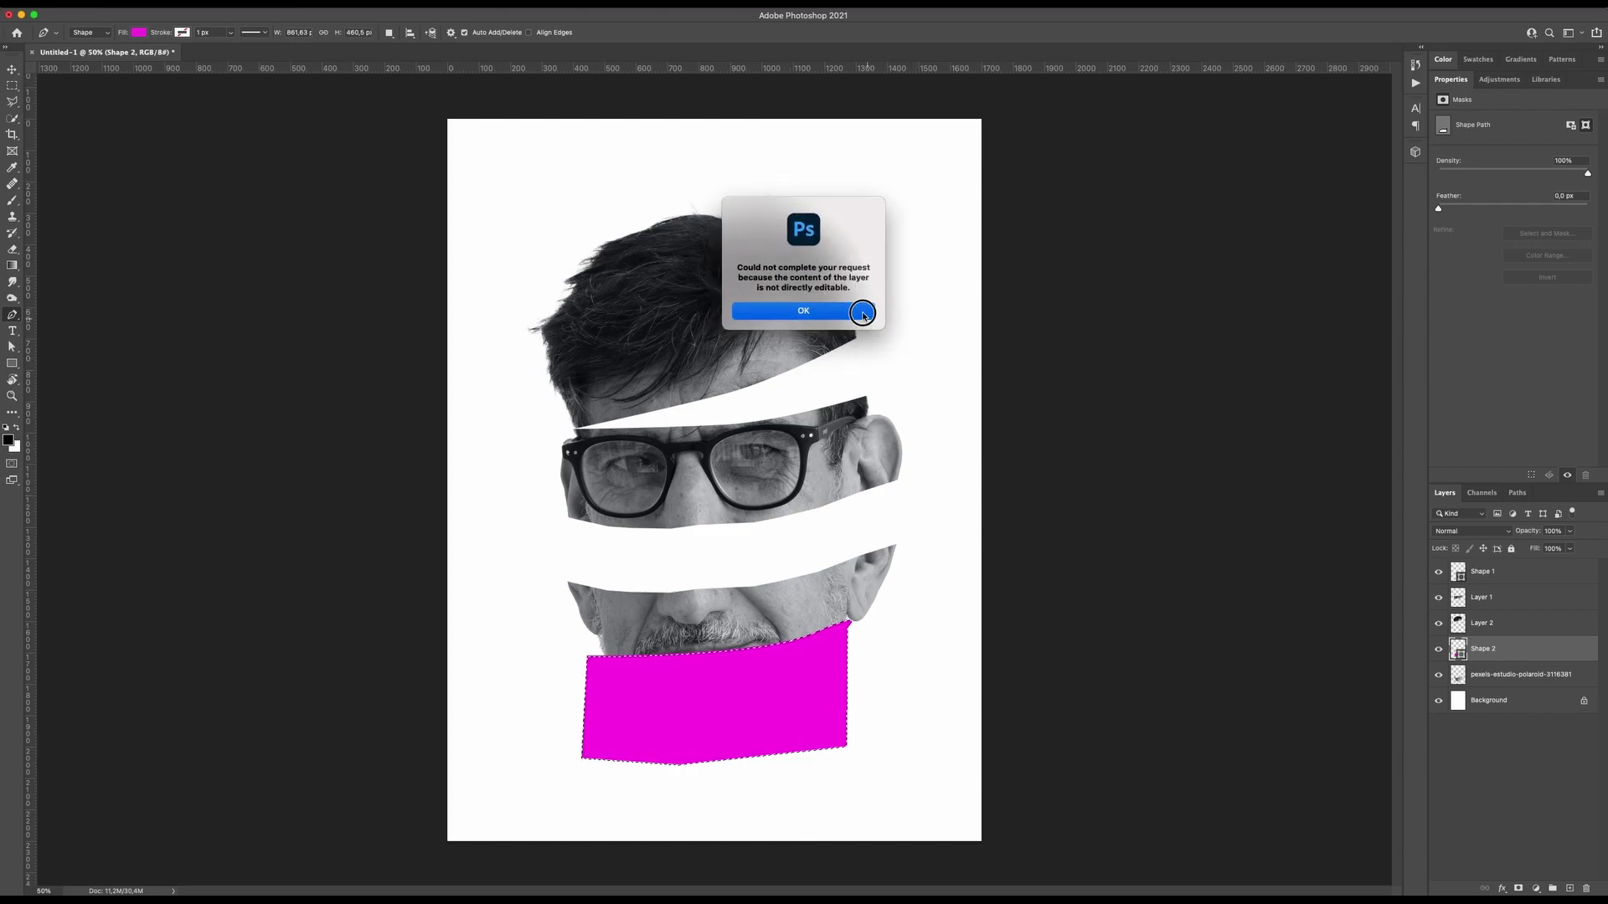
click(1532, 675)
key(super+j)
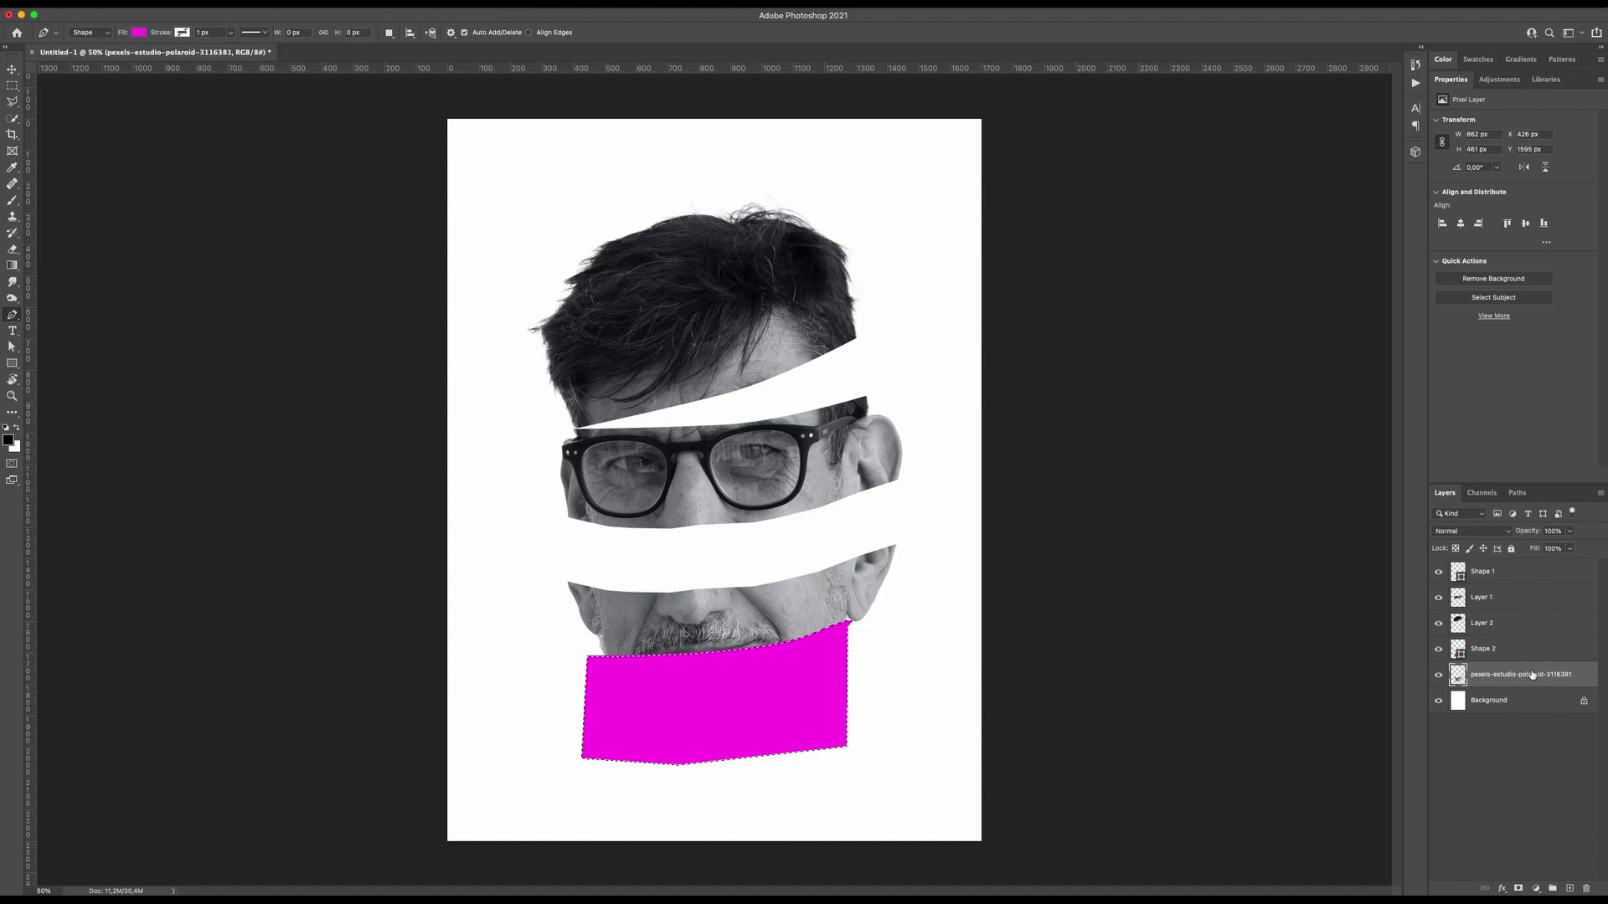
- Delete both helper shape layers, Shape 1 and Shape 2
click(1513, 649)
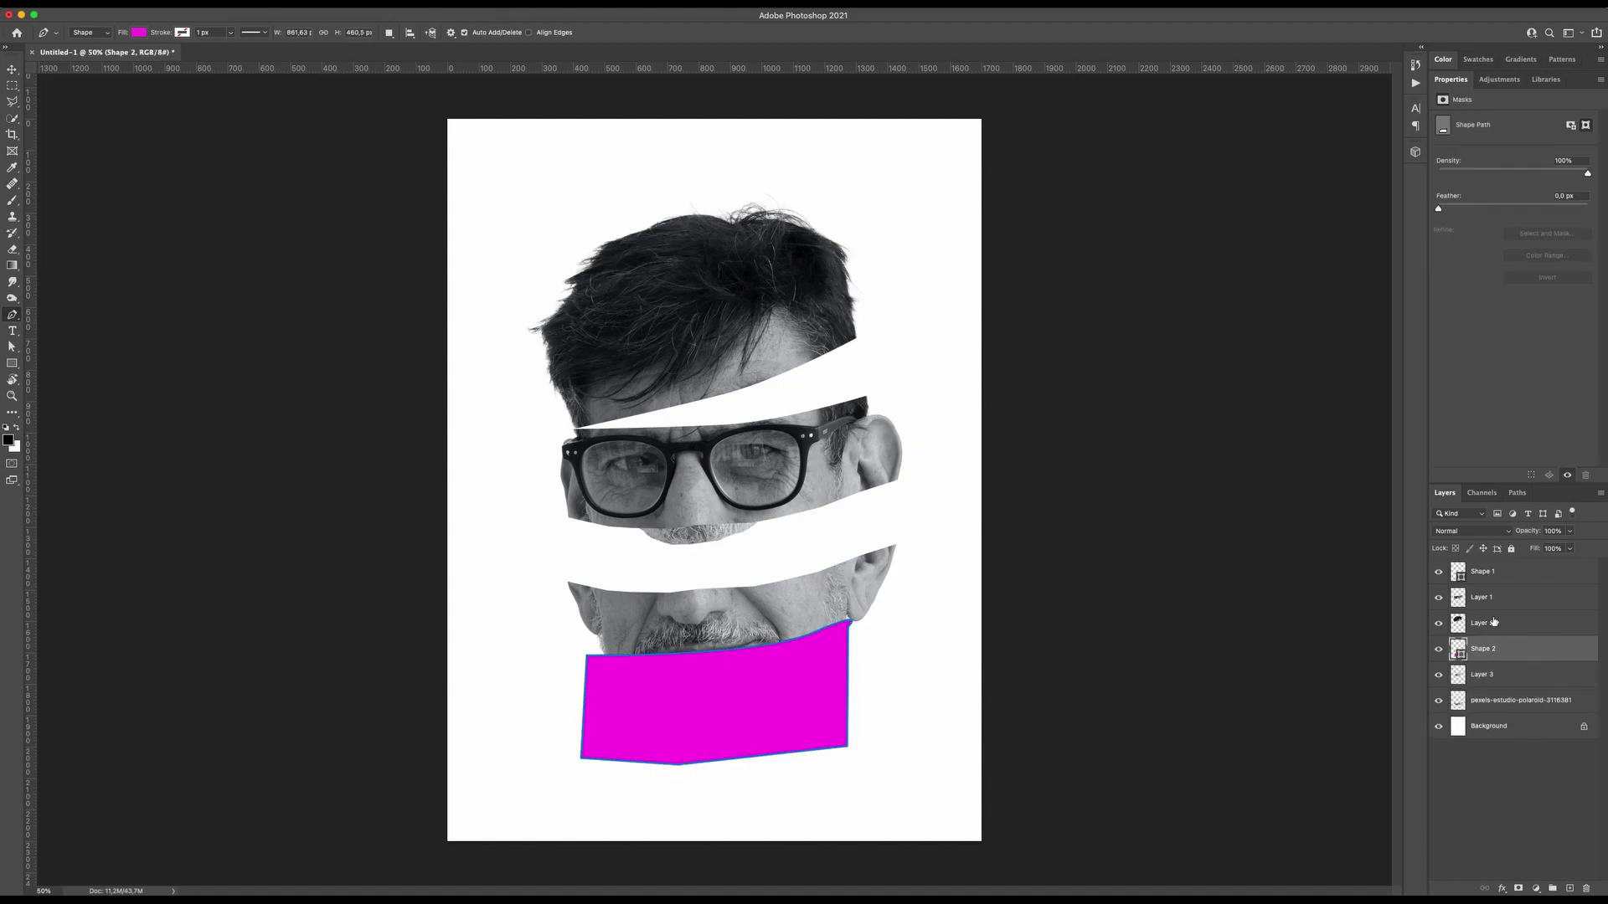
super+click(1491, 580)
key(Delete)
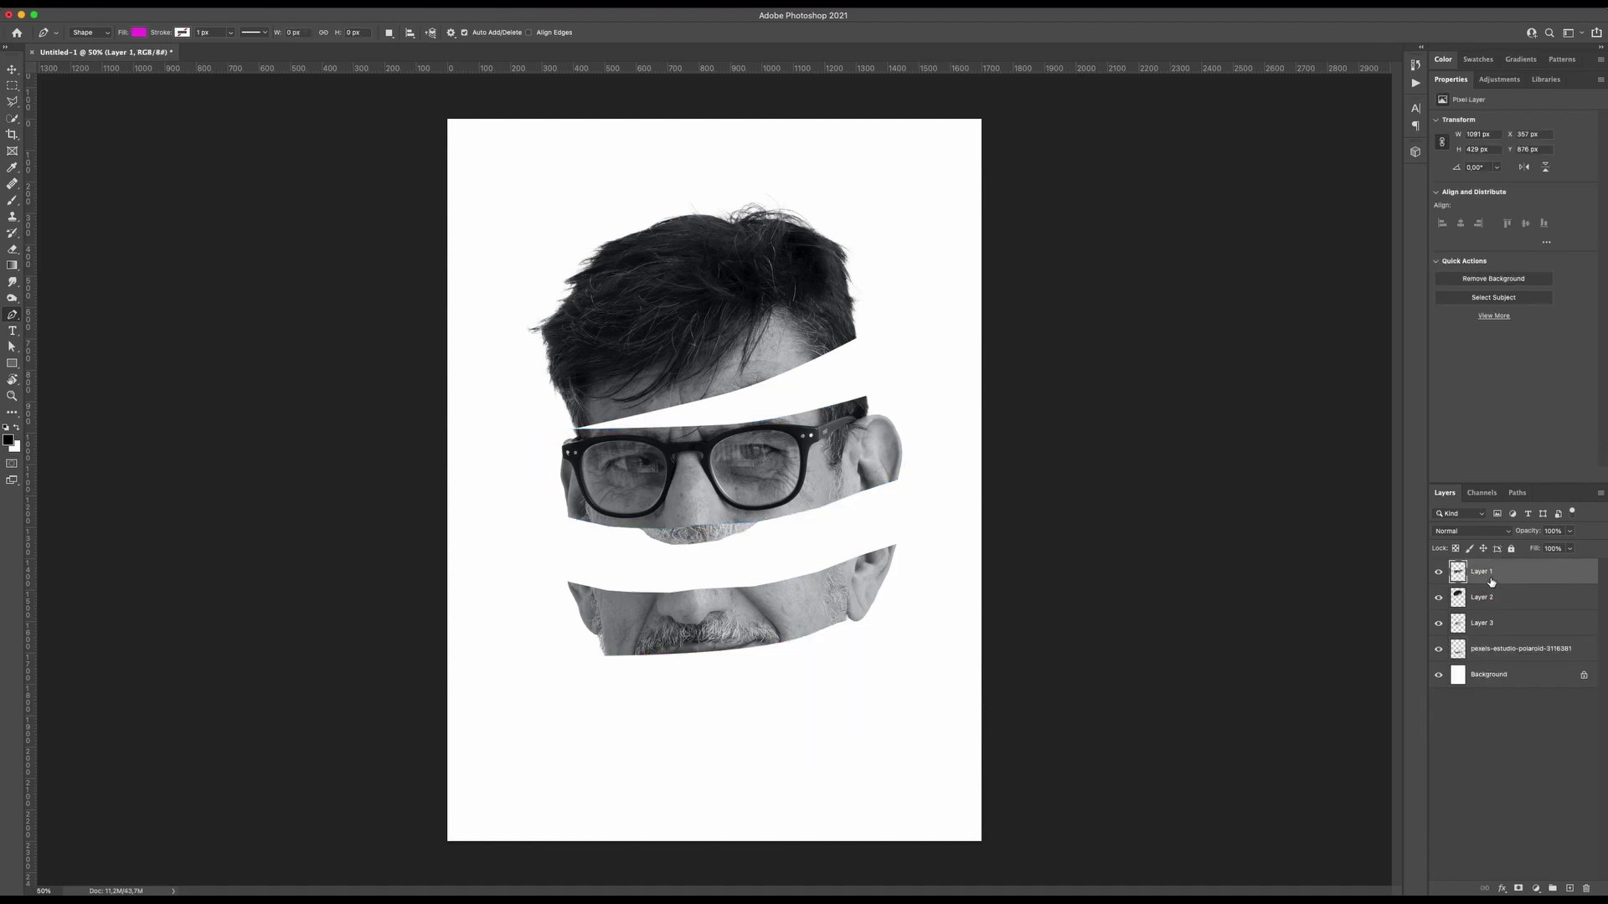
- Nudge the eye slice back into place and move the chin slice down to open a gap
click(11, 68)
mouse_move(812, 484)
mouse_down()
mouse_move(812, 763)
mouse_move(817, 486)
mouse_up()
click(838, 513)
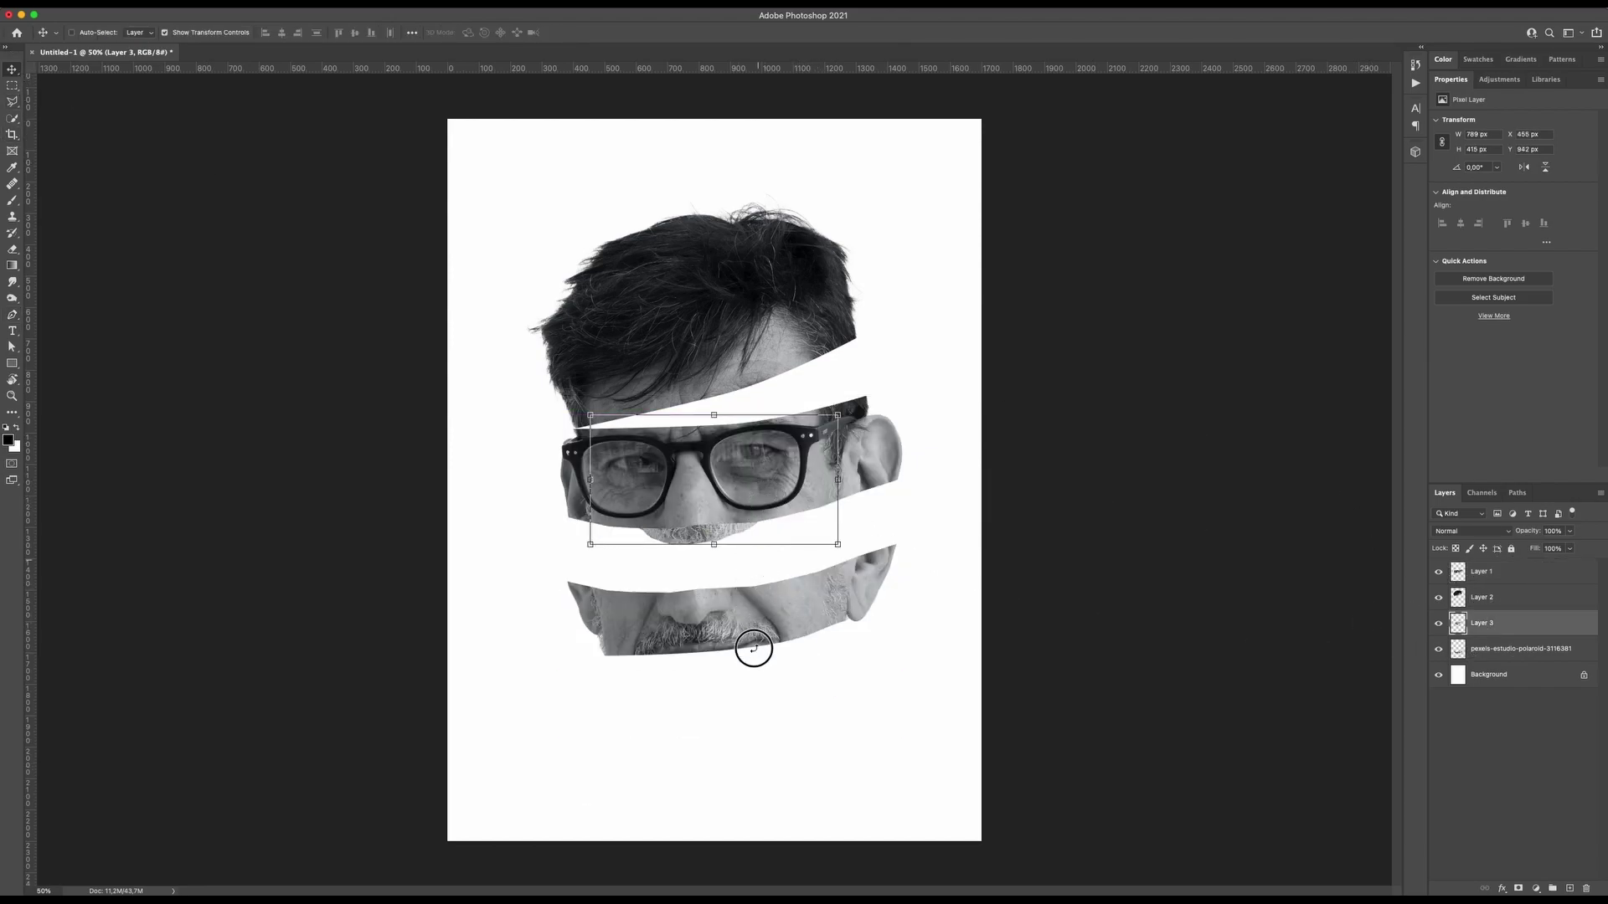
drag(761, 524, 772, 767)
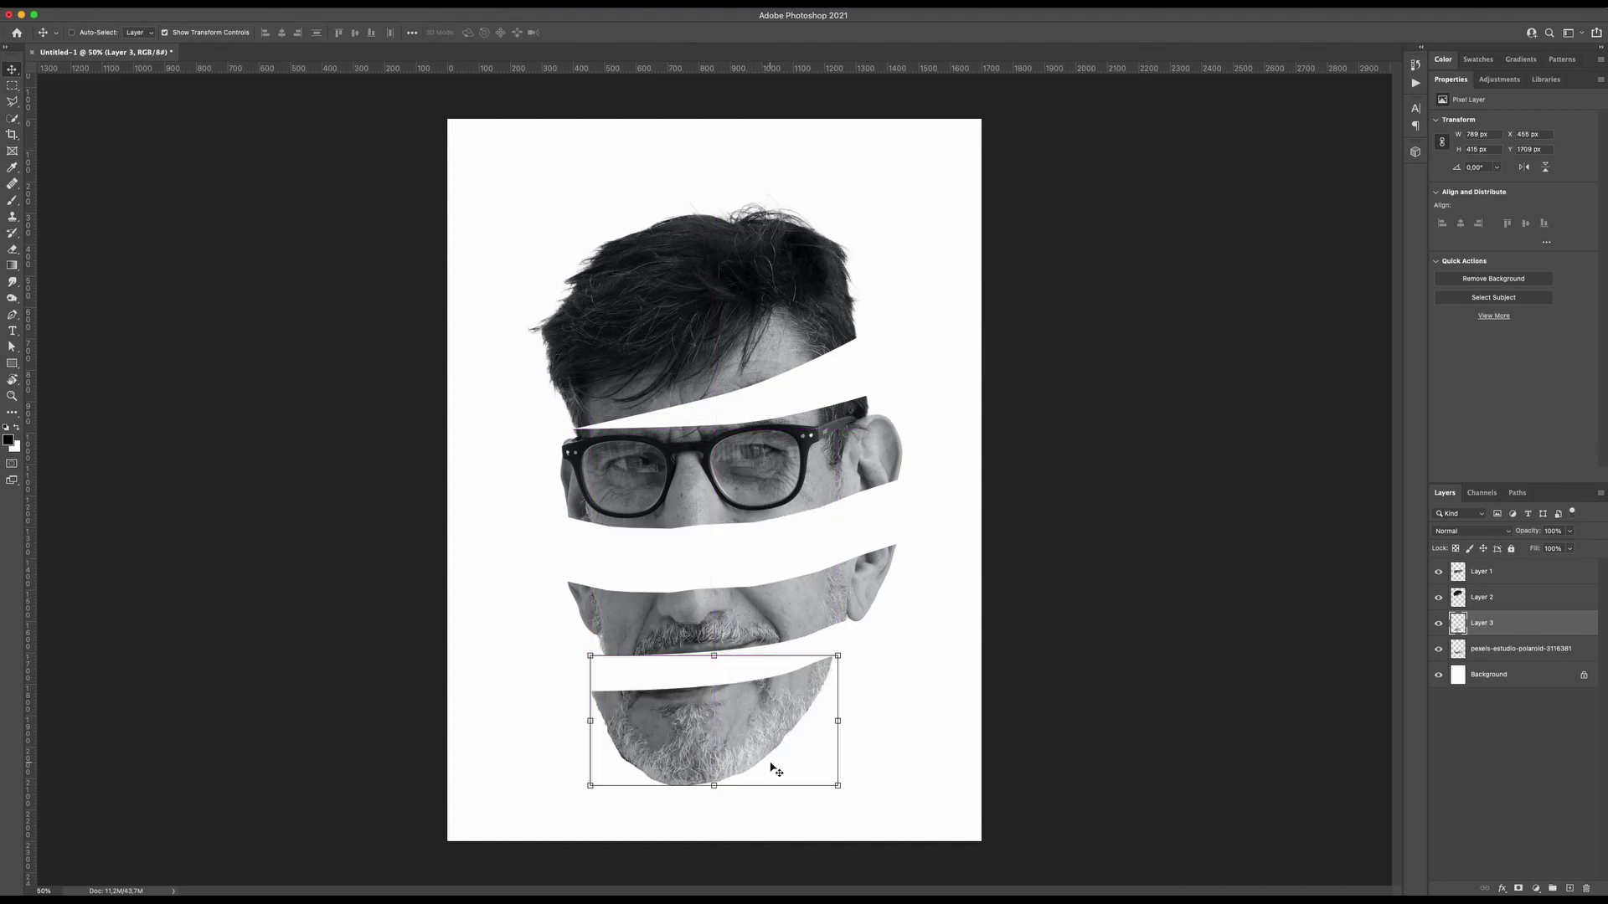
click(1484, 574)
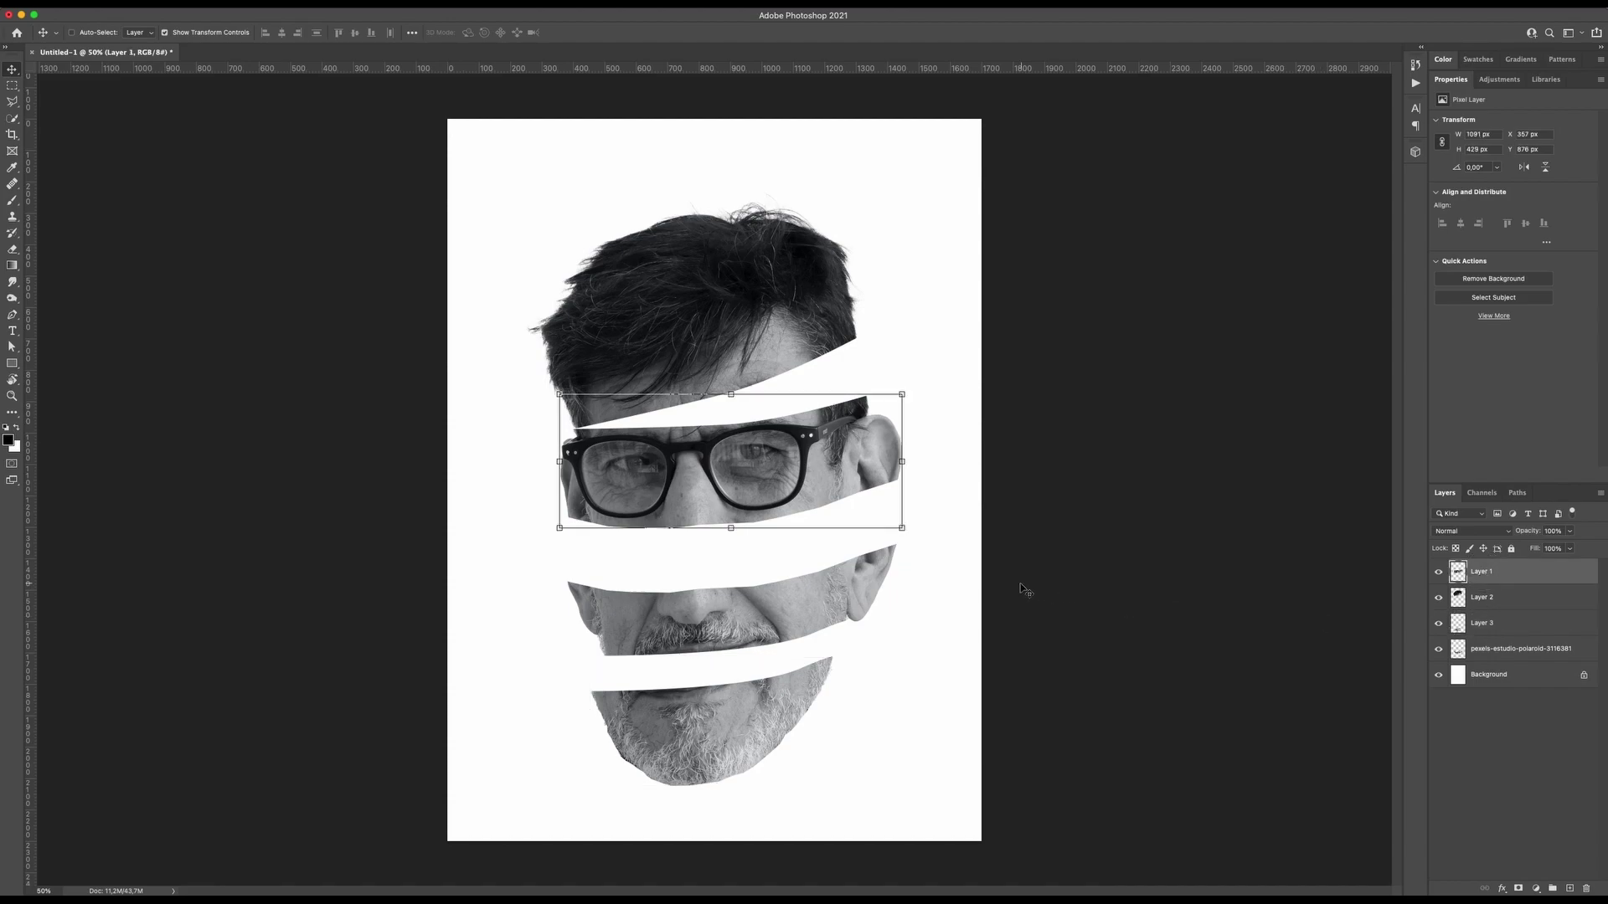
click(1485, 623)
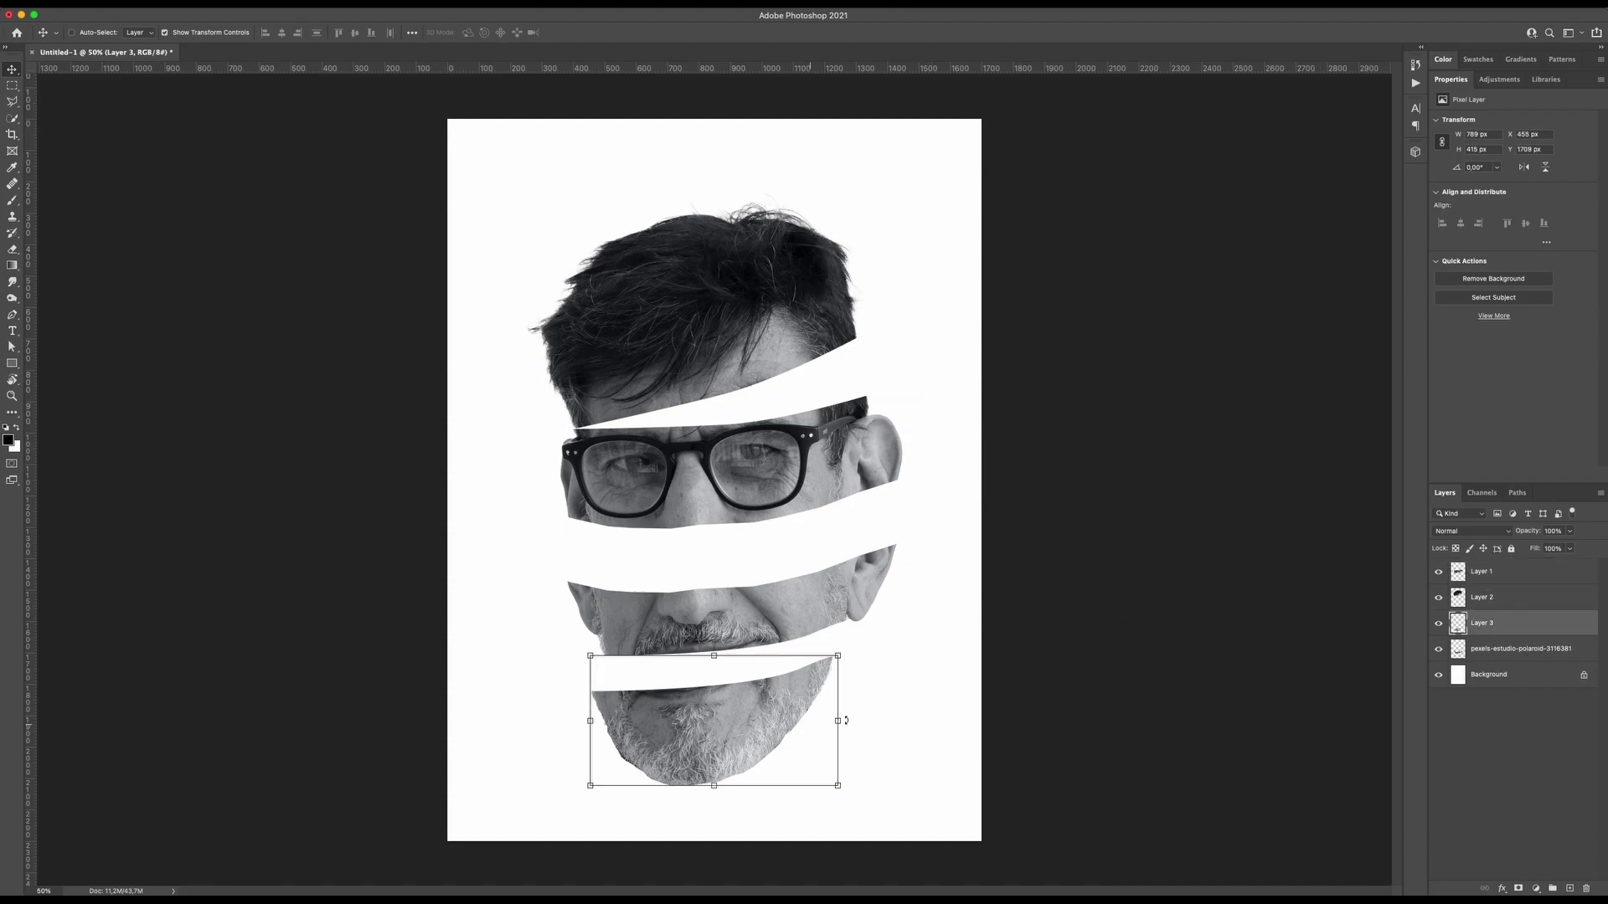
click(1490, 657)
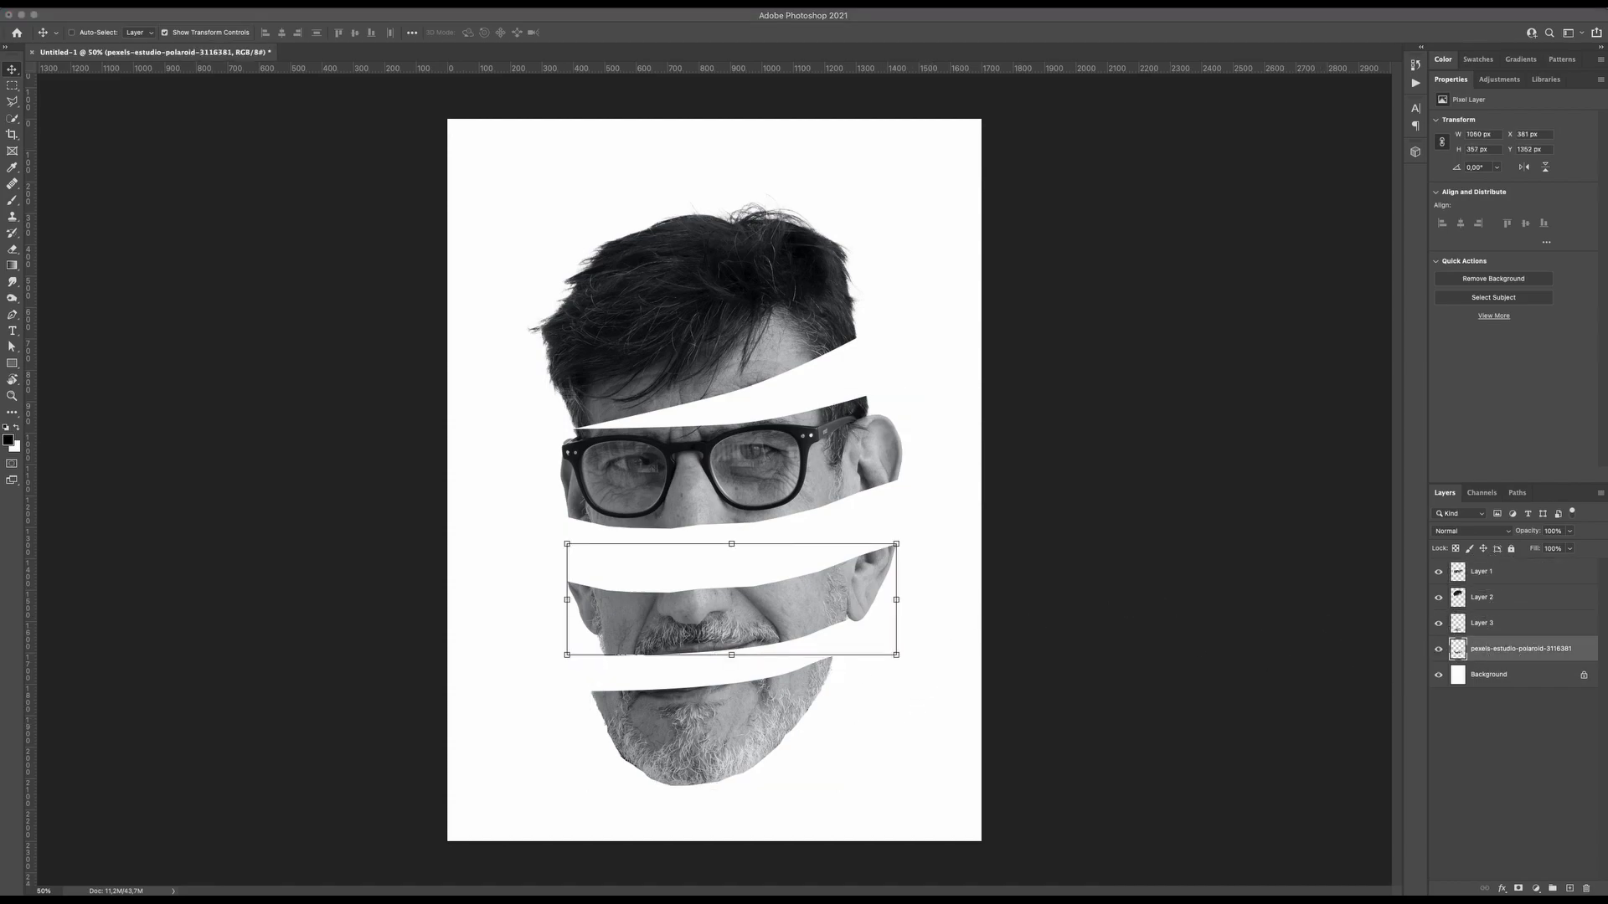
click(1492, 628)
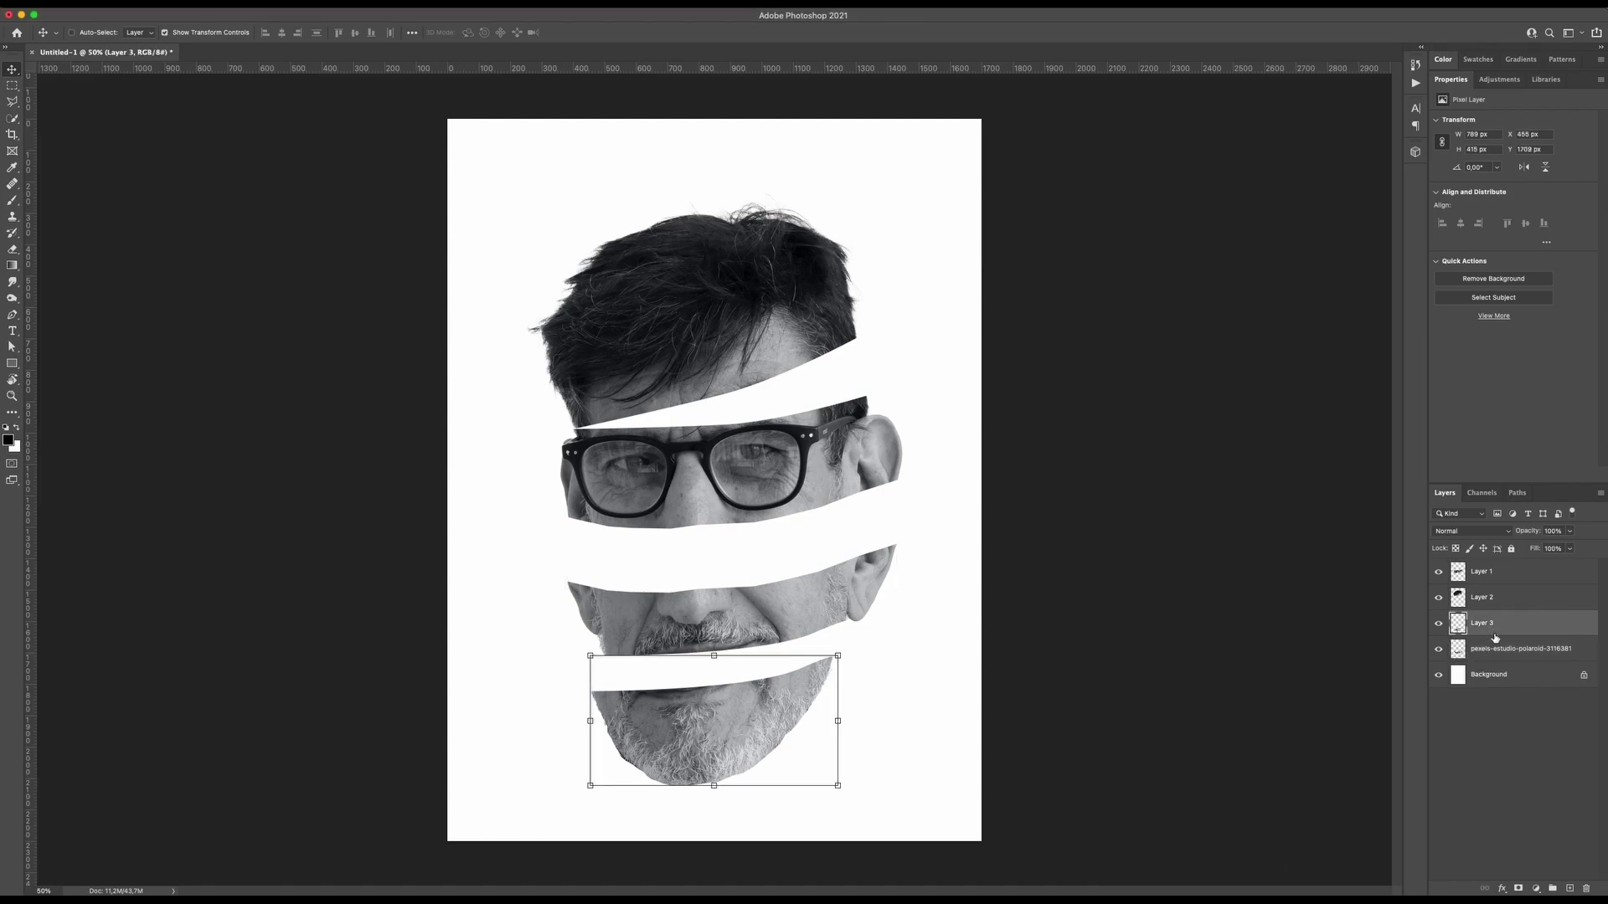
click(1498, 648)
- Move the nose slice up 124 px and rotate it about −11°, nudging it into place
drag(844, 619, 887, 566)
key(ctrl+t)
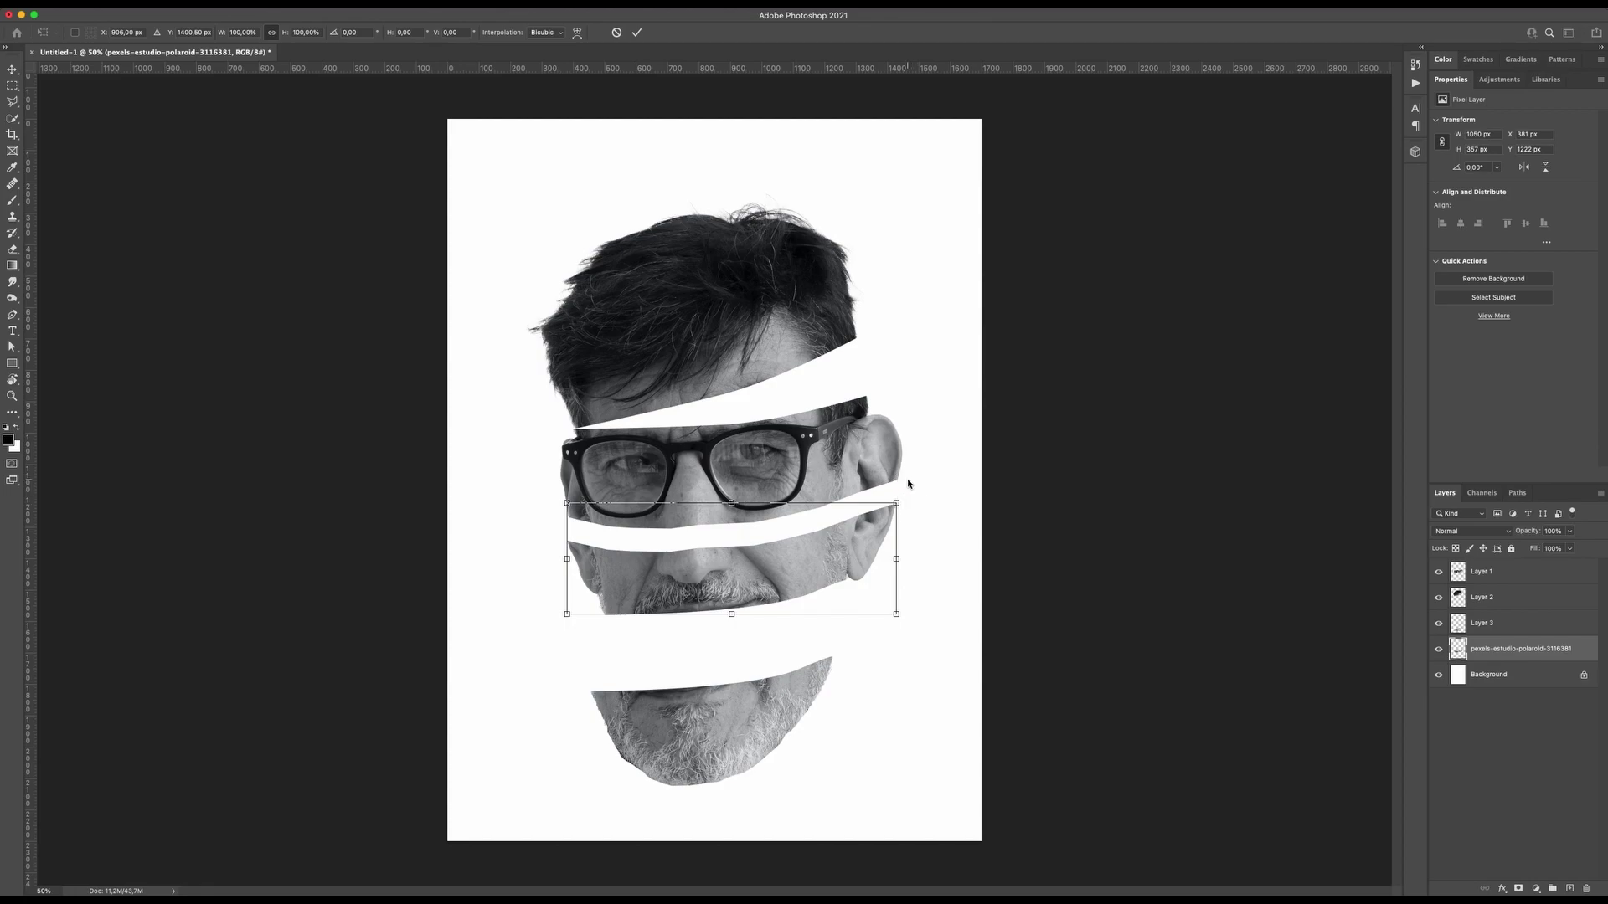
drag(908, 480, 915, 449)
mouse_move(843, 547)
mouse_down()
mouse_move(866, 541)
mouse_move(861, 557)
mouse_up()
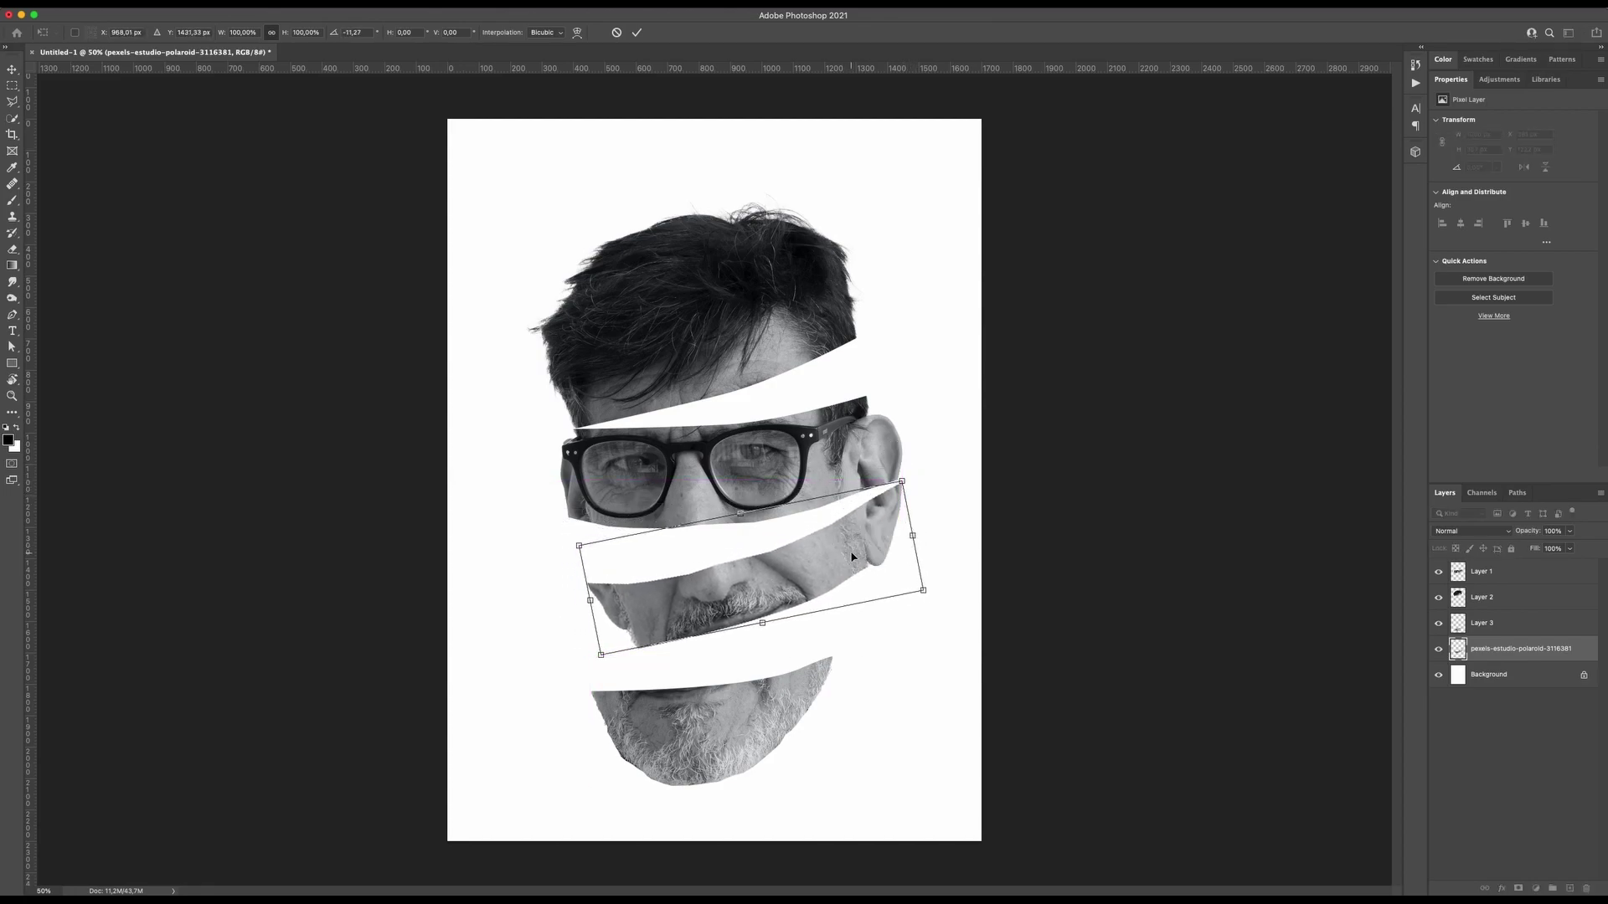
key(Left)
key(Left)
key(Left)
key(Left)
key(Left)
key(Left)
key(Left)
key(Left)
key(Left)
key(Left)
key(Up)
key(Up)
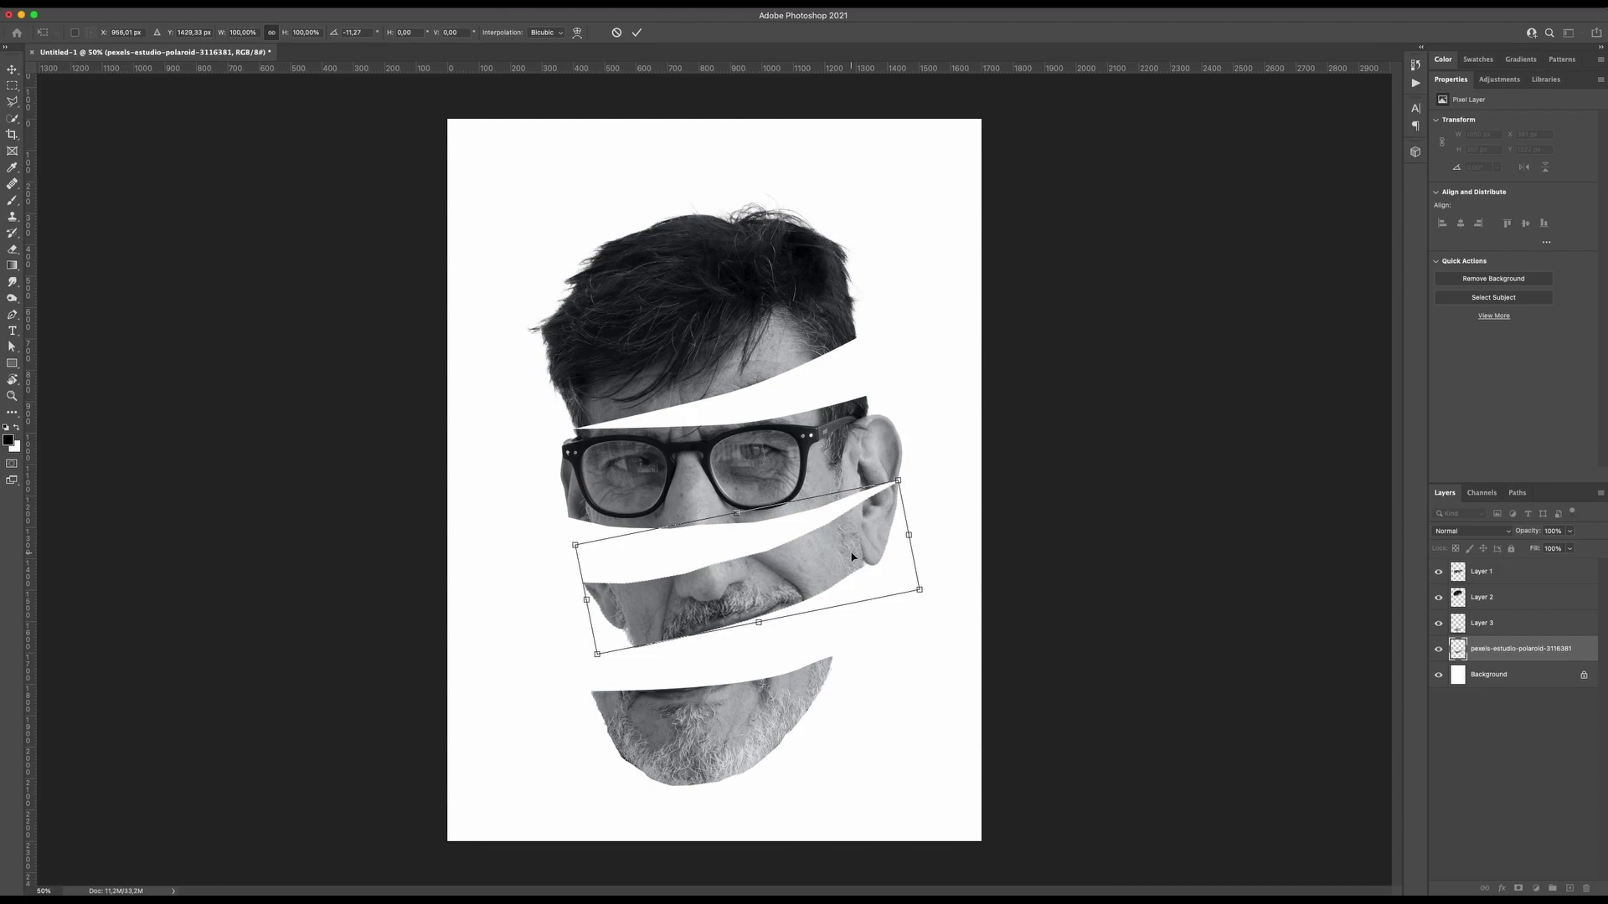
key(Left)
key(Left)
key(Left)
key(Left)
key(Return)
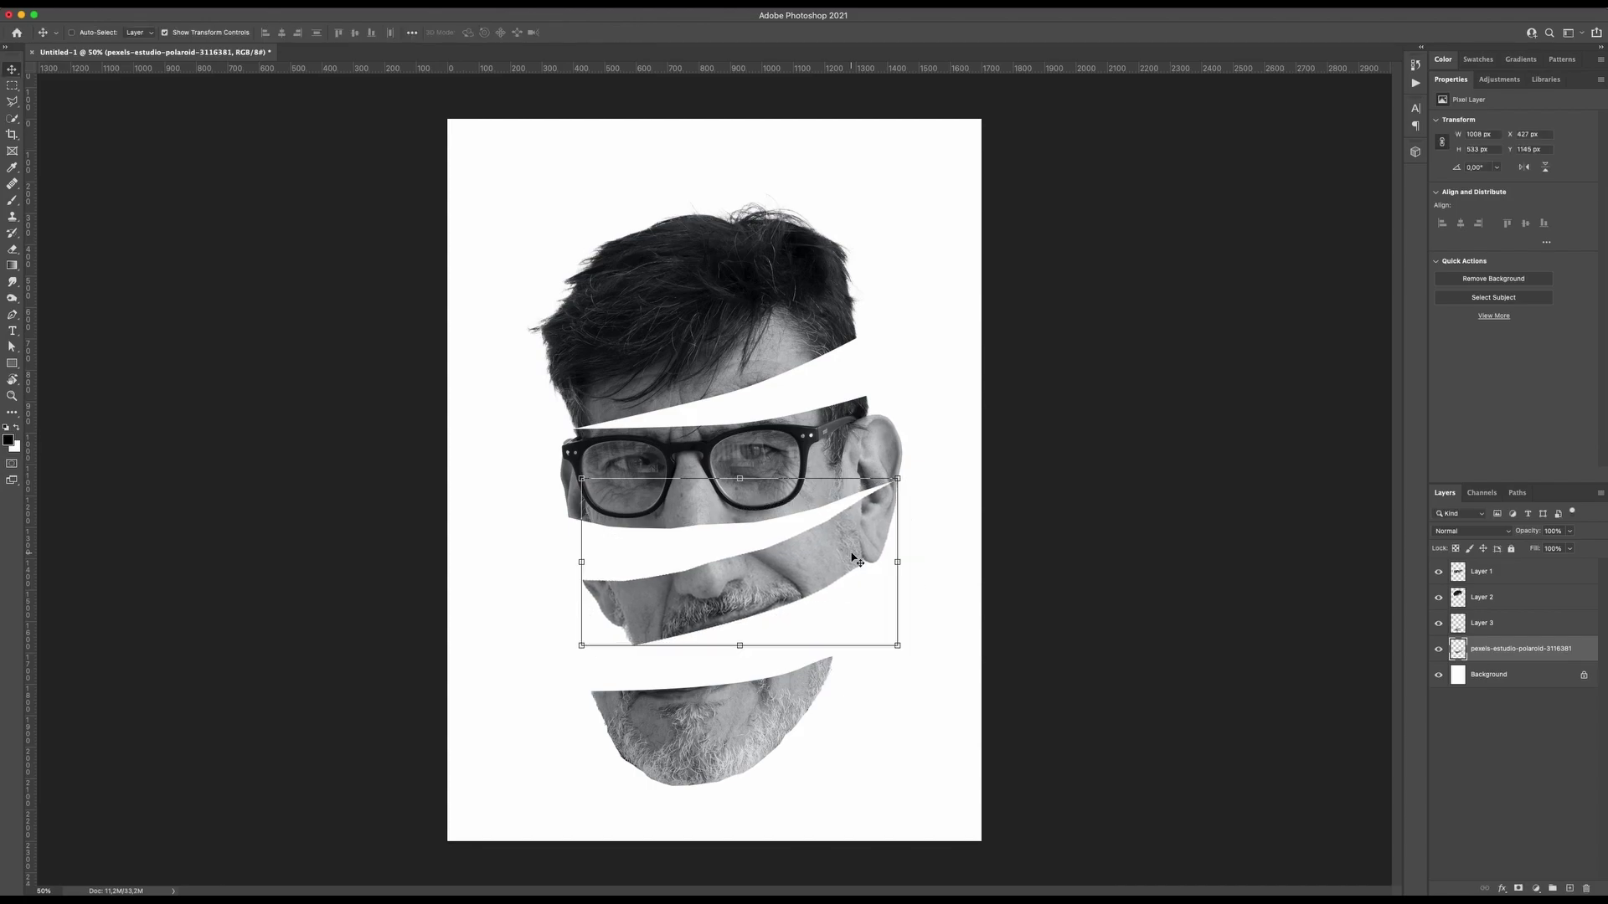
- Move the chin slice up toward the nose and rotate it about 6° clockwise
click(1496, 628)
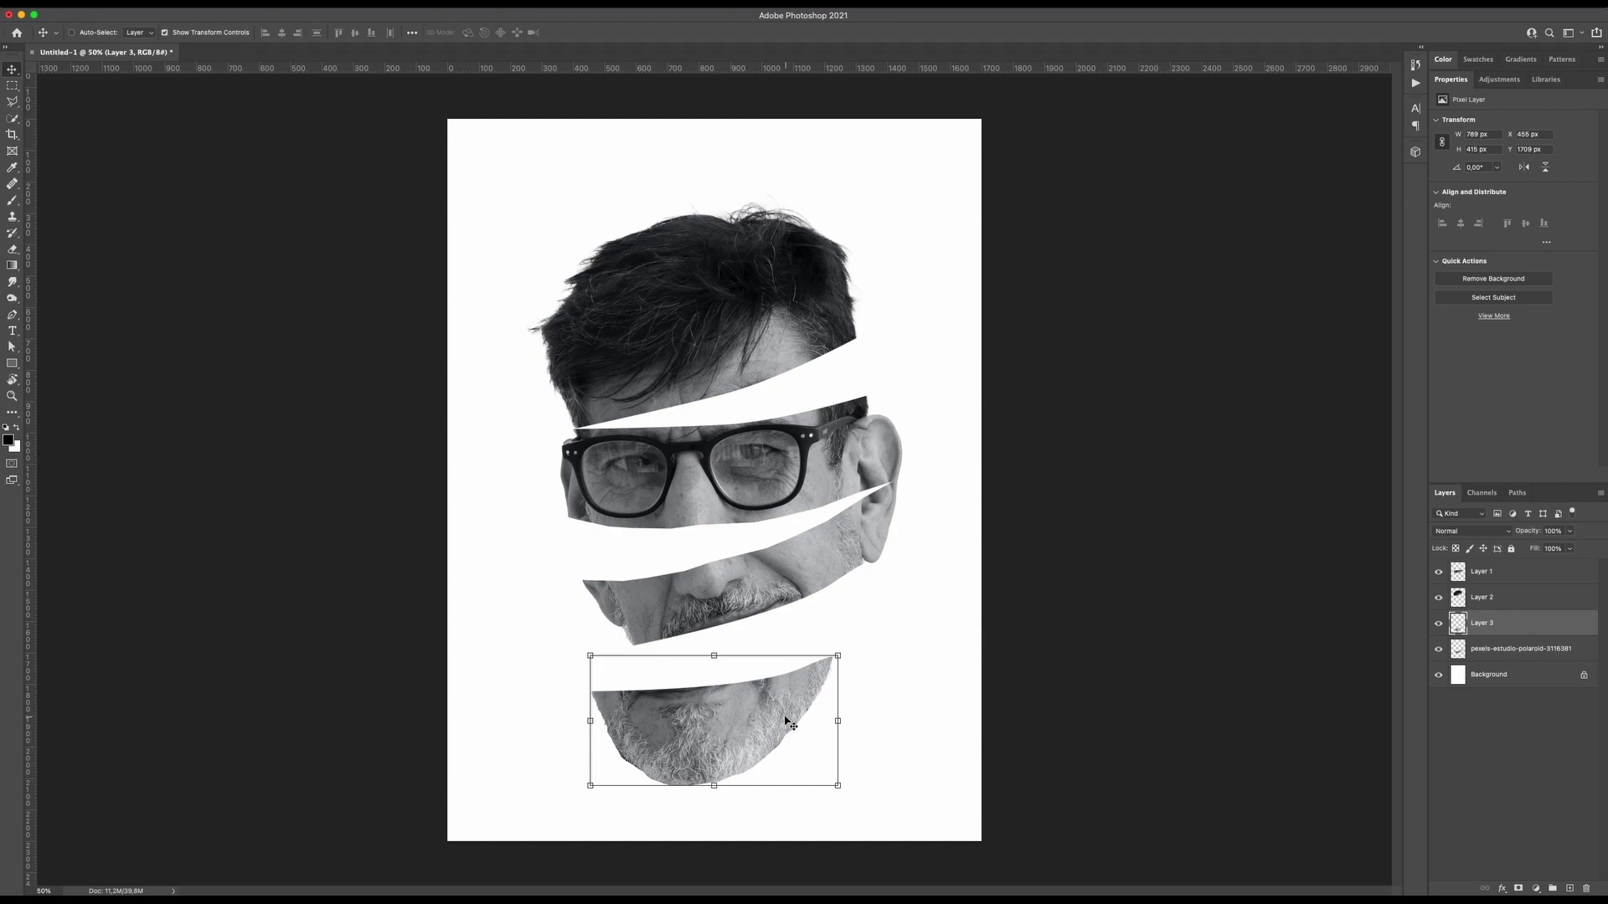
drag(766, 714, 809, 668)
key(super+t)
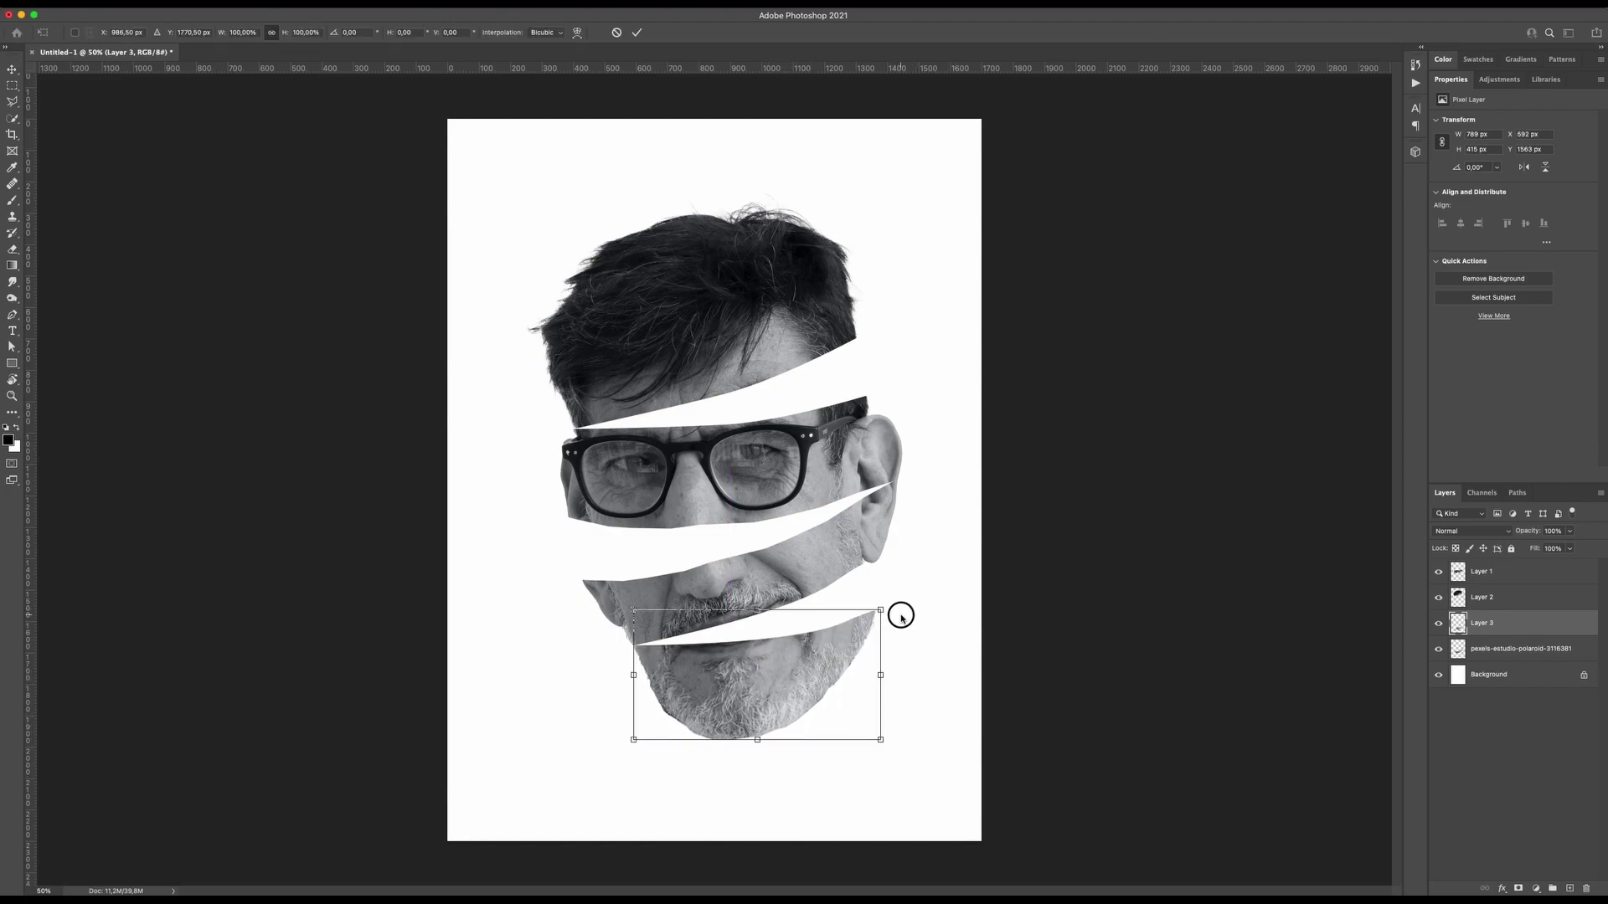
drag(896, 611, 901, 624)
drag(702, 672, 702, 683)
key(Left)
key(Left)
key(Left)
key(Left)
key(Left)
key(Left)
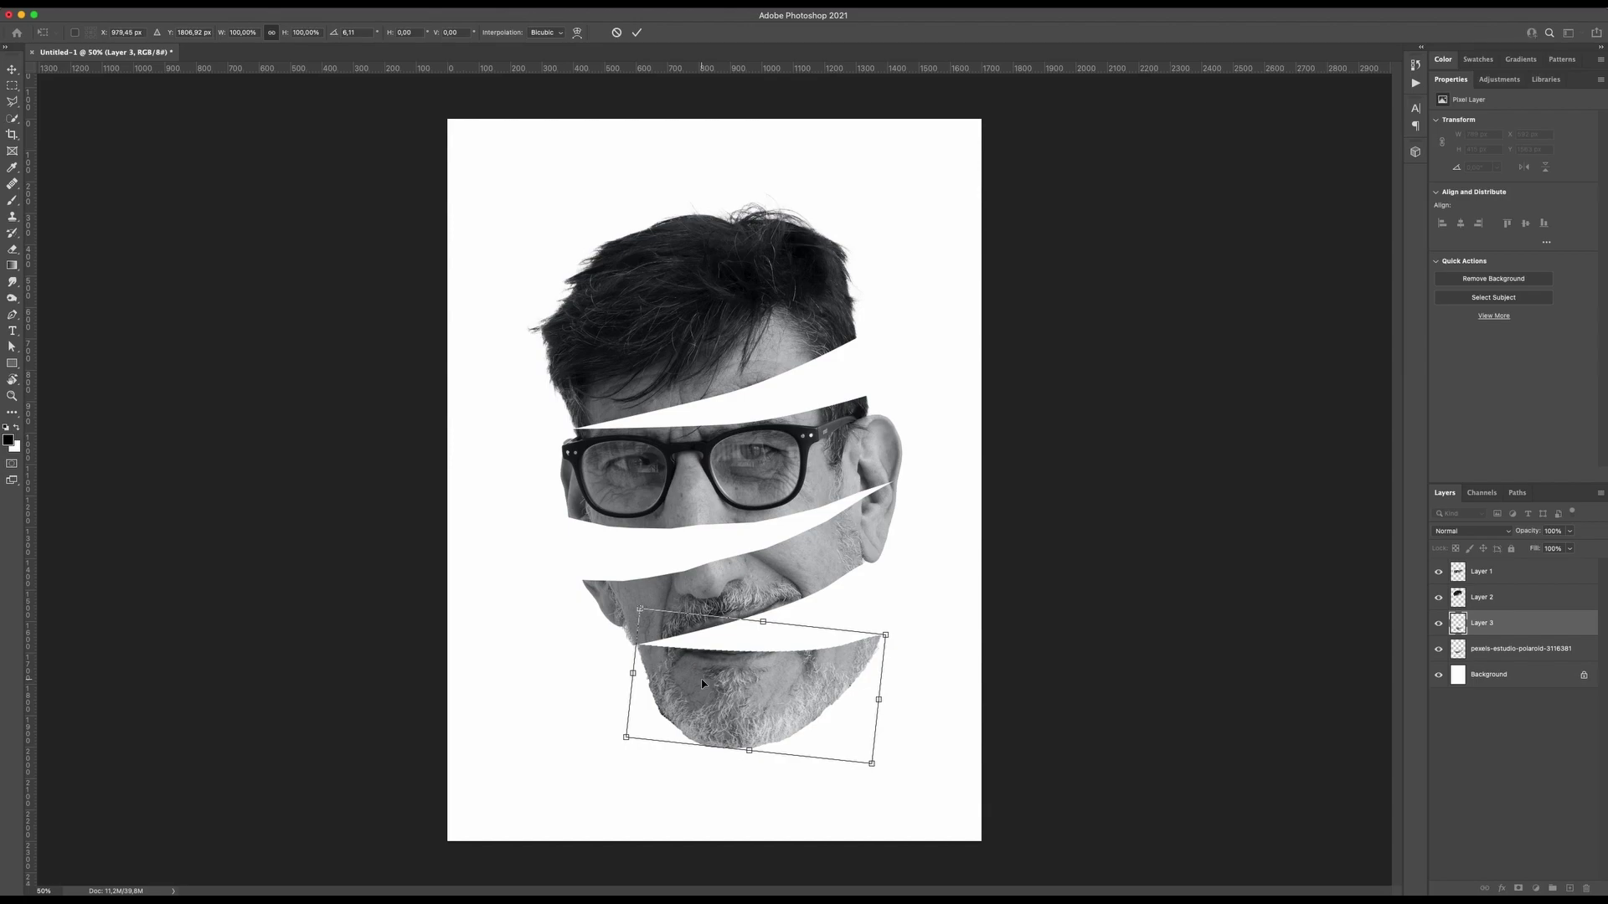
key(Left)
key(Left)
key(Left)
key(Left)
key(Left)
key(Left)
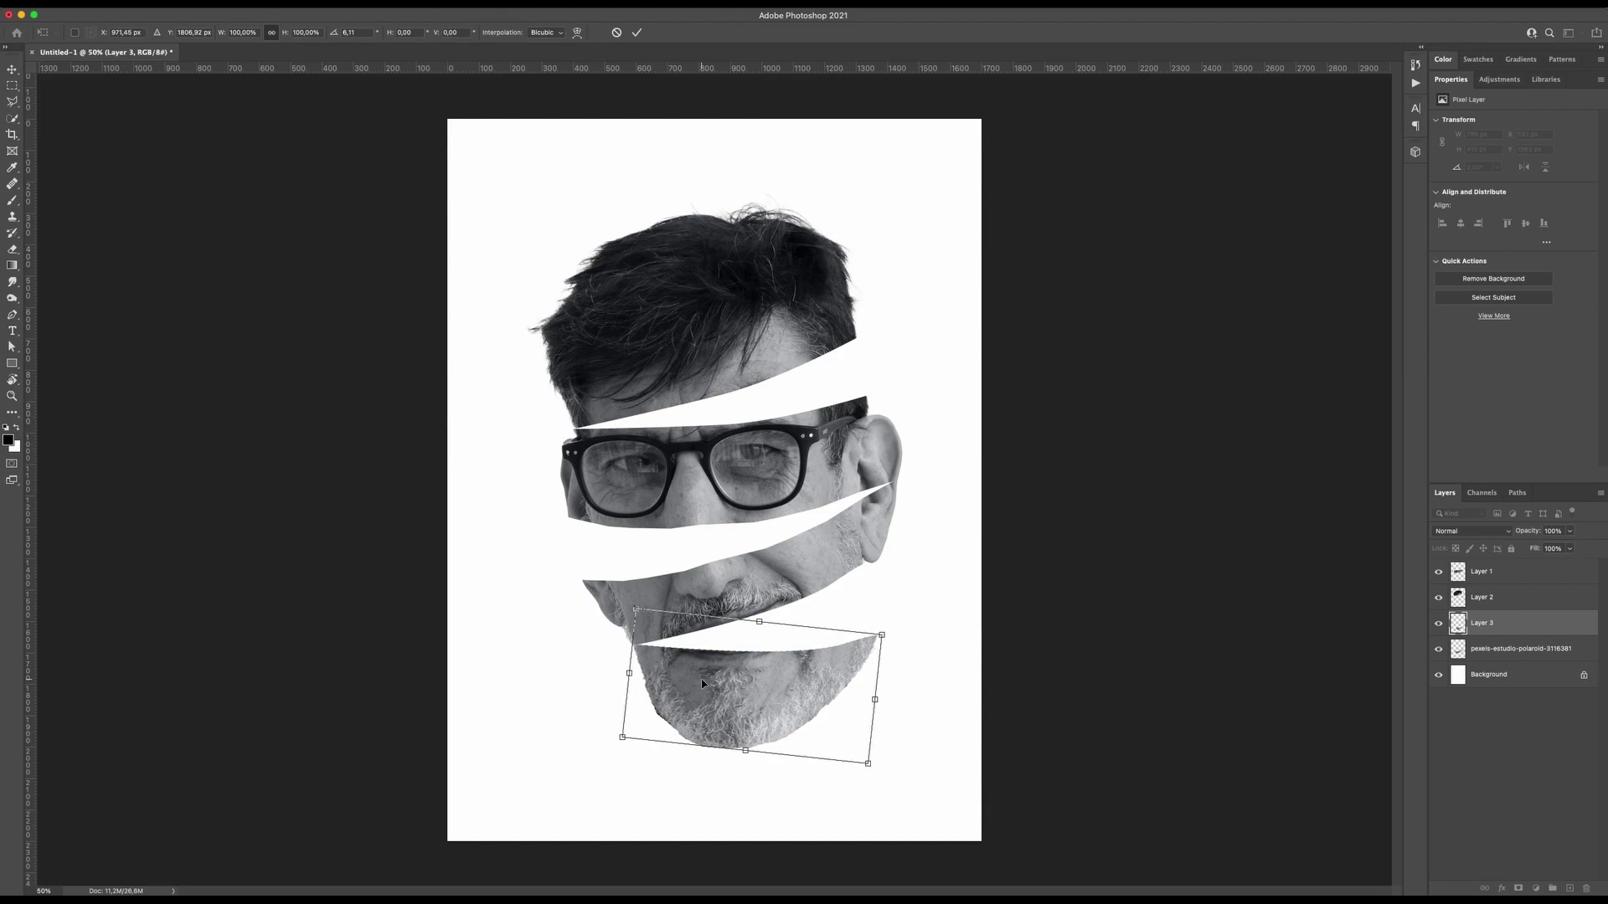
key(Return)
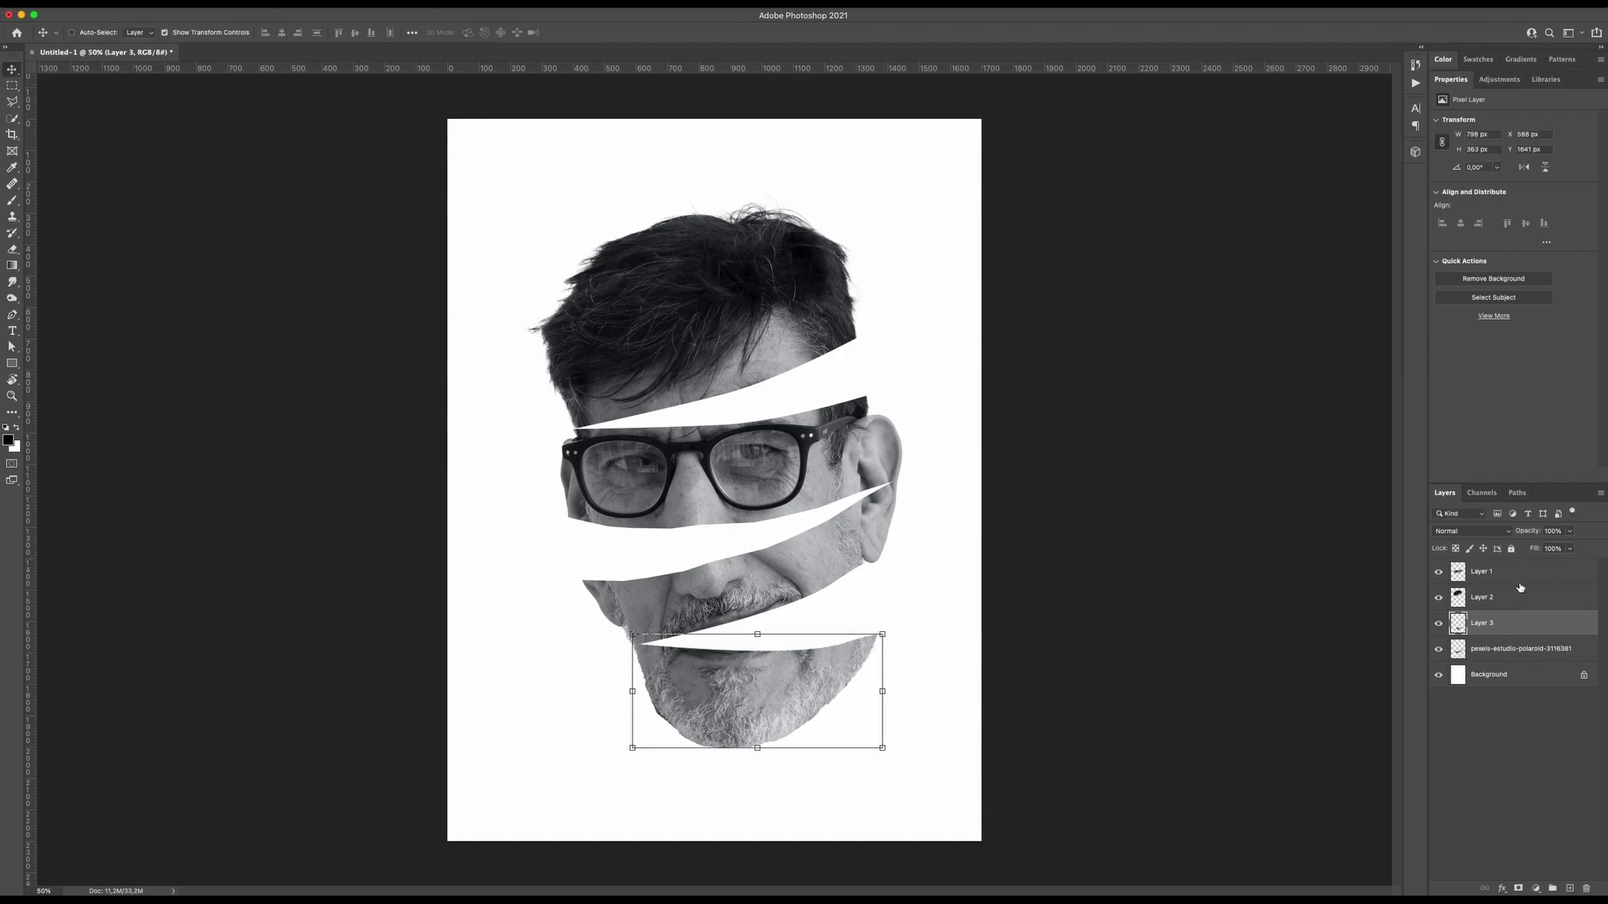
- Tilt all face slice layers together about 1° and shift them slightly left
click(1508, 578)
shift+click(1520, 648)
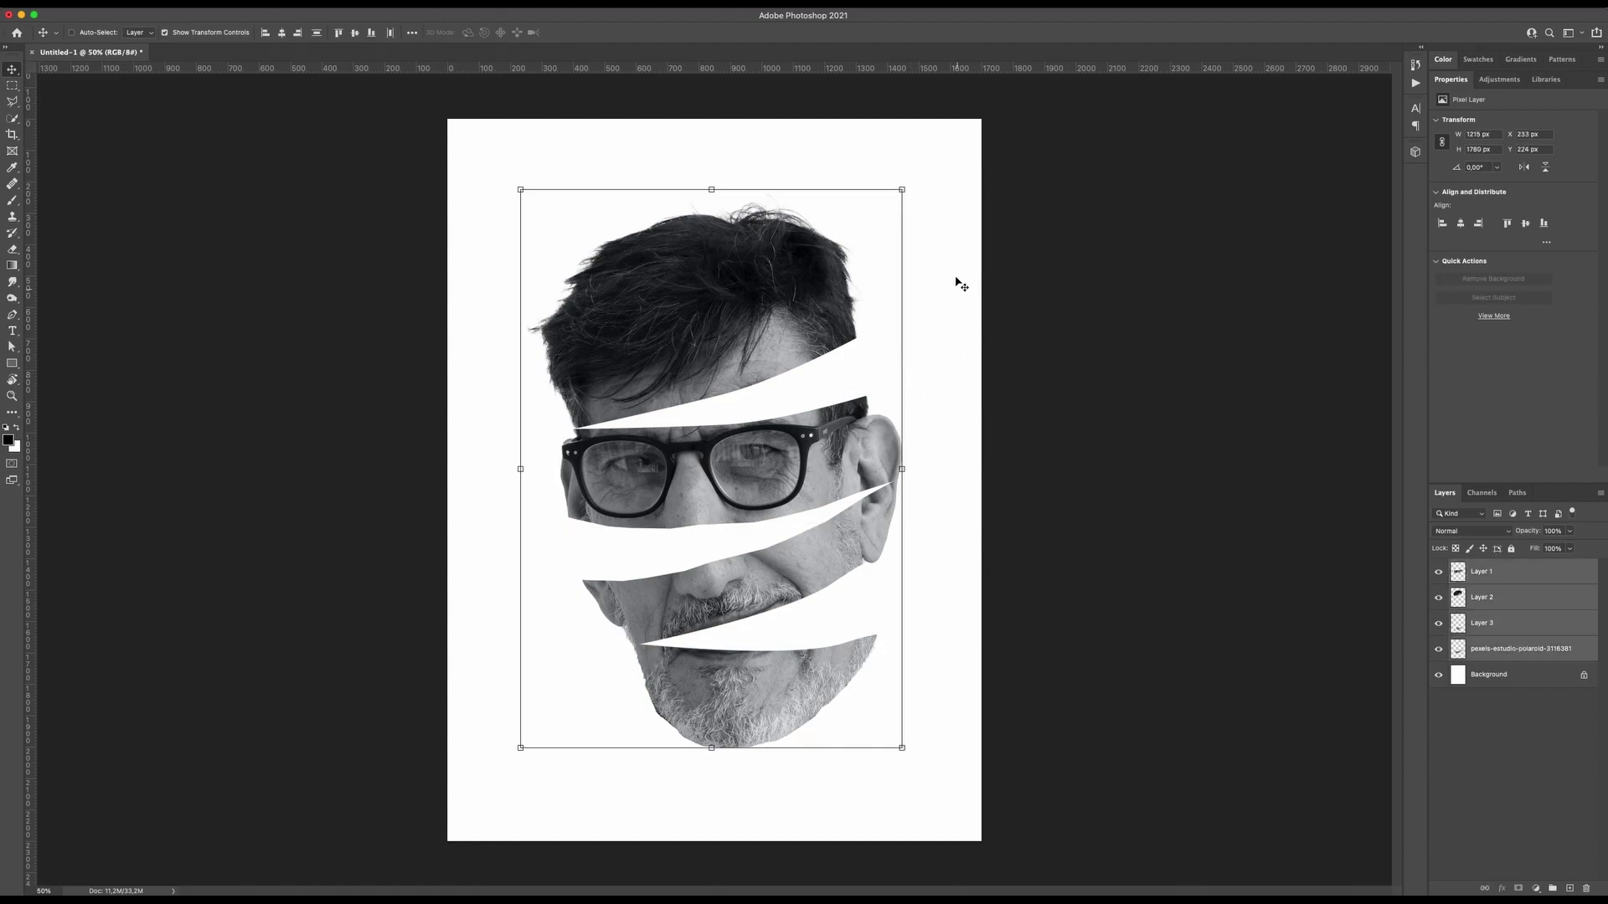
key(super+t)
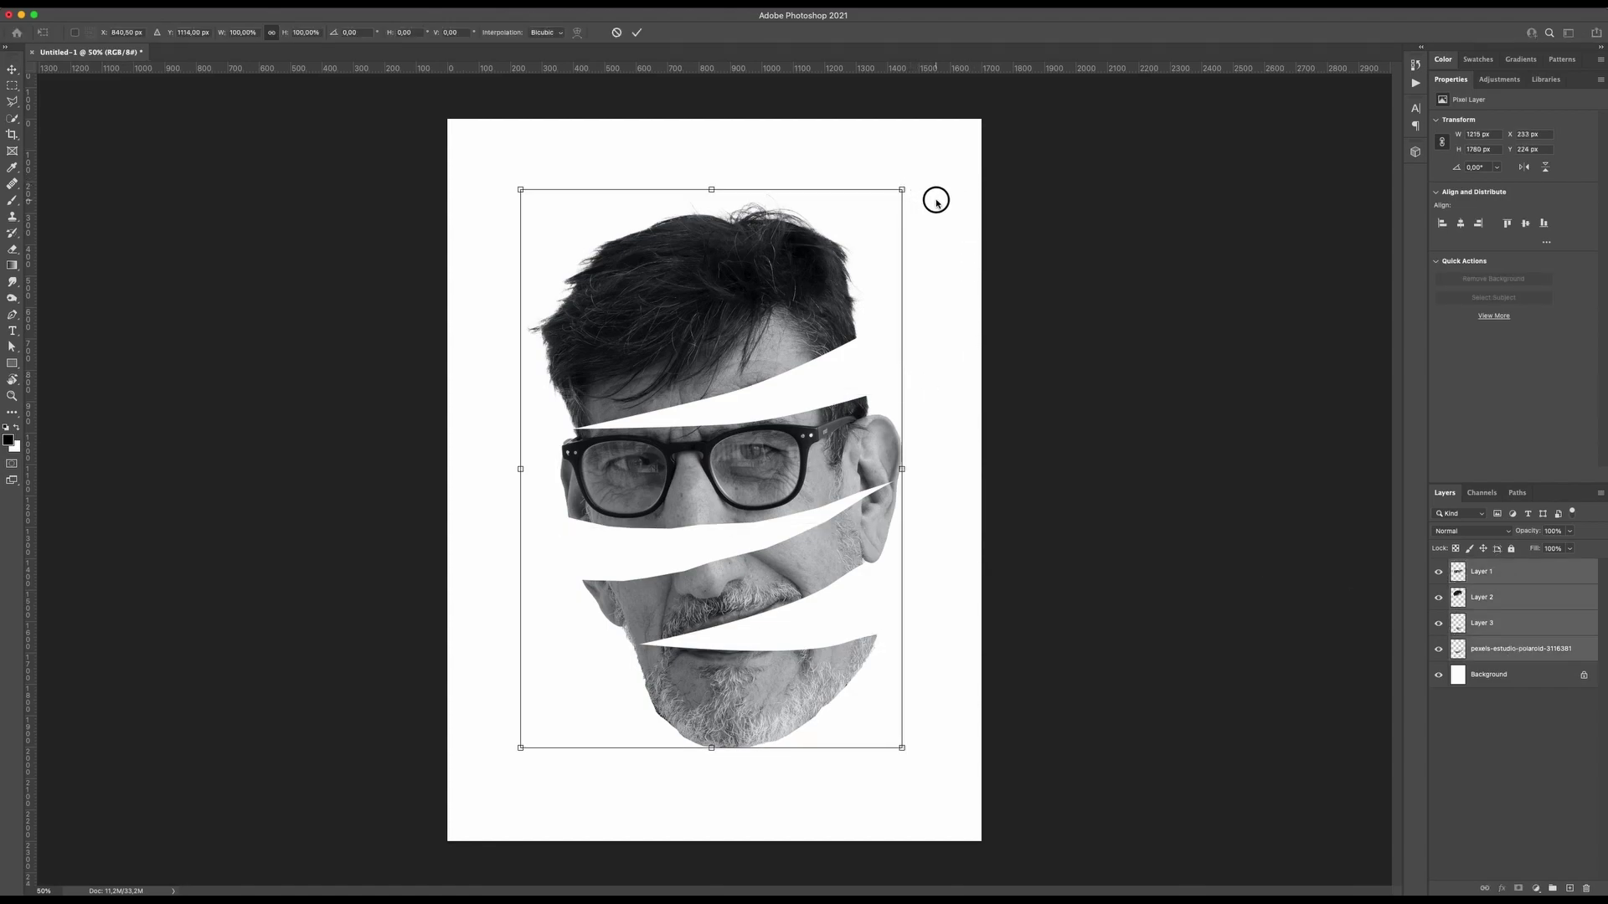
drag(929, 189, 958, 190)
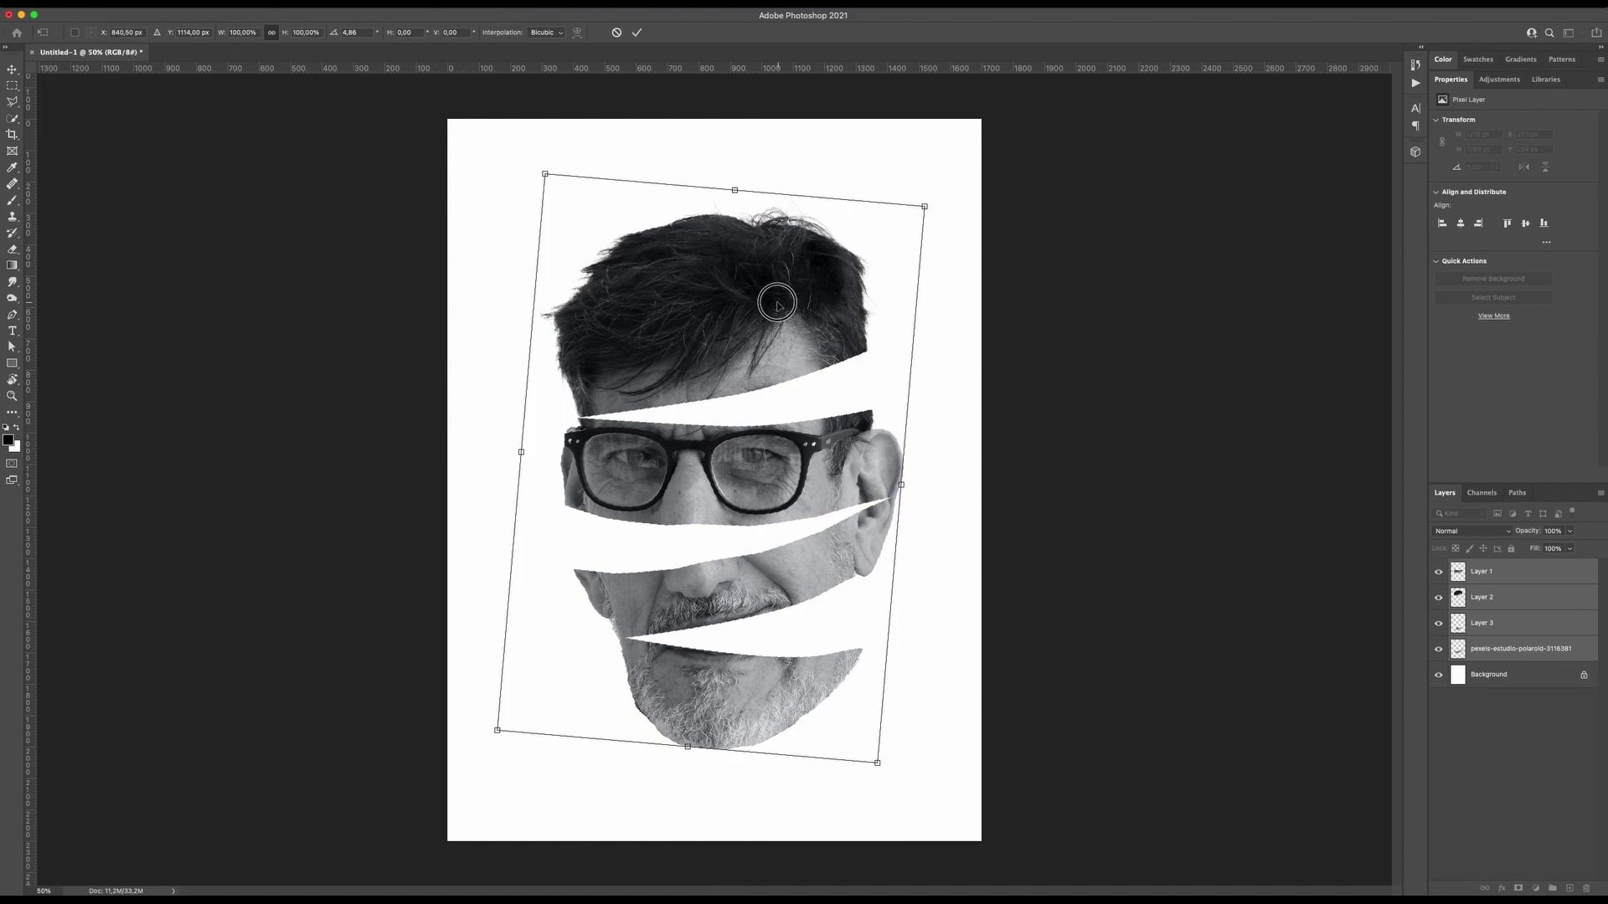
drag(764, 294, 770, 306)
drag(536, 160, 509, 171)
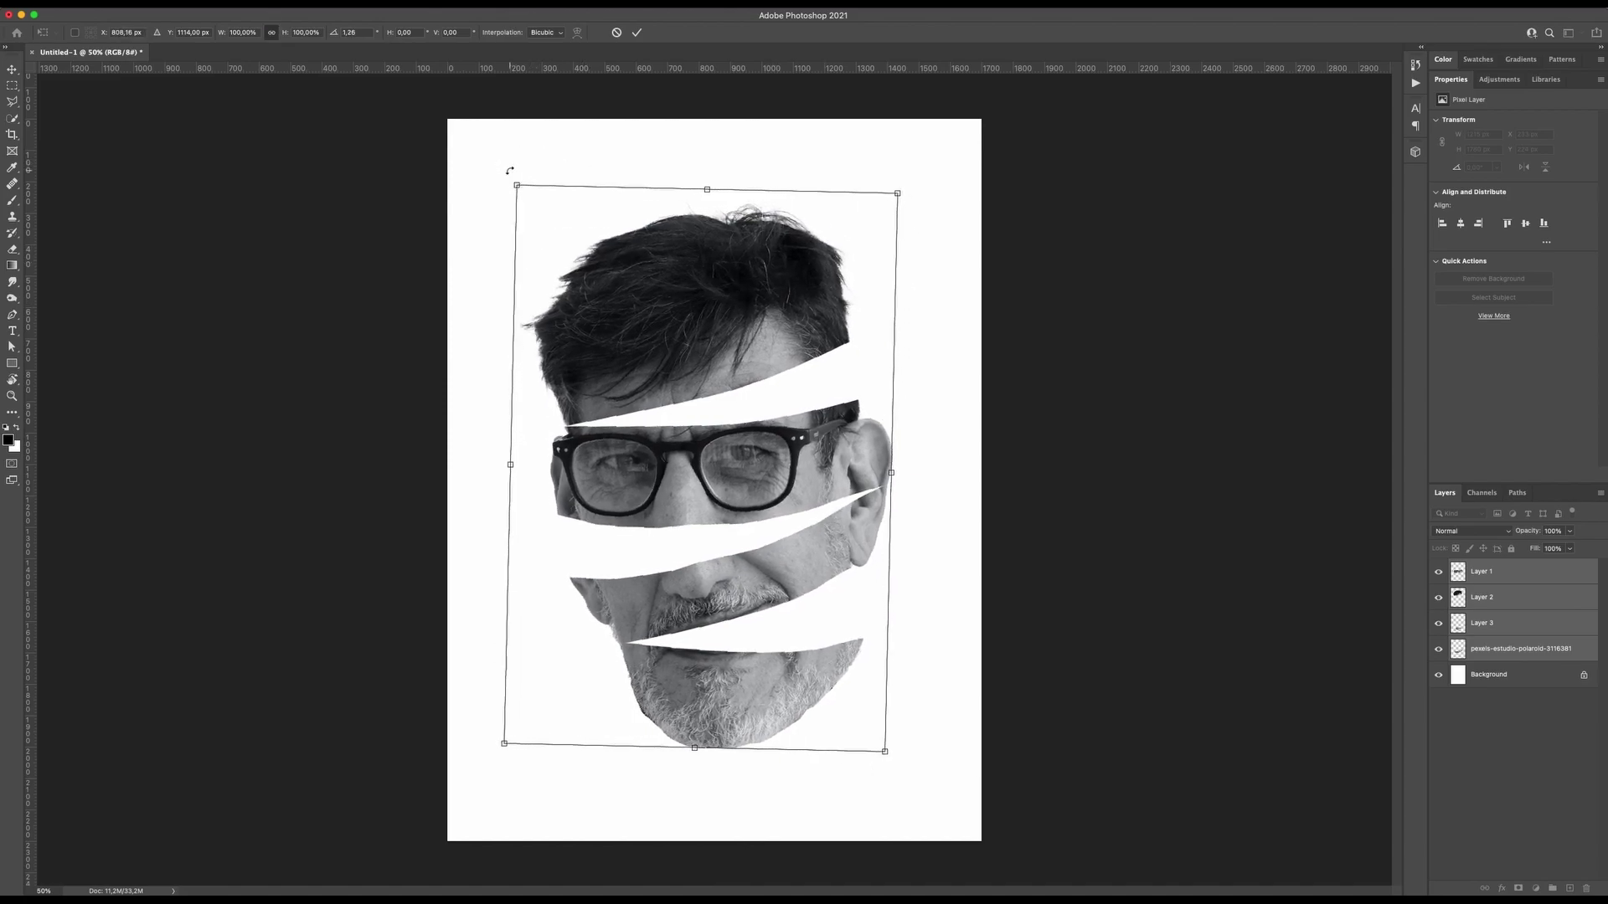
key(Escape)
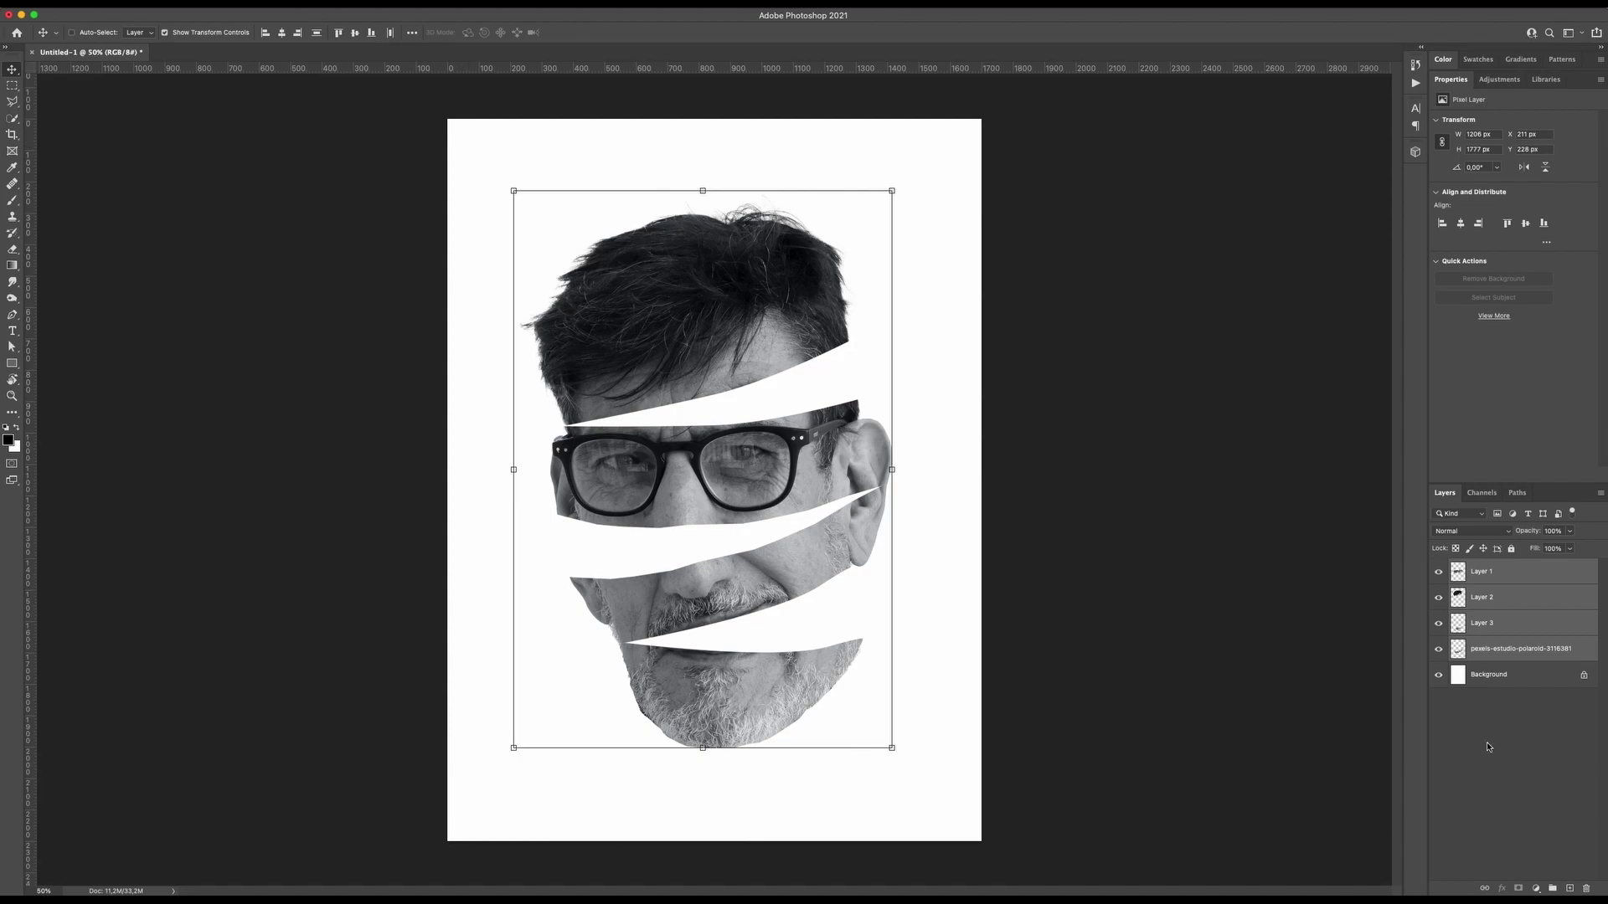
click(1500, 652)
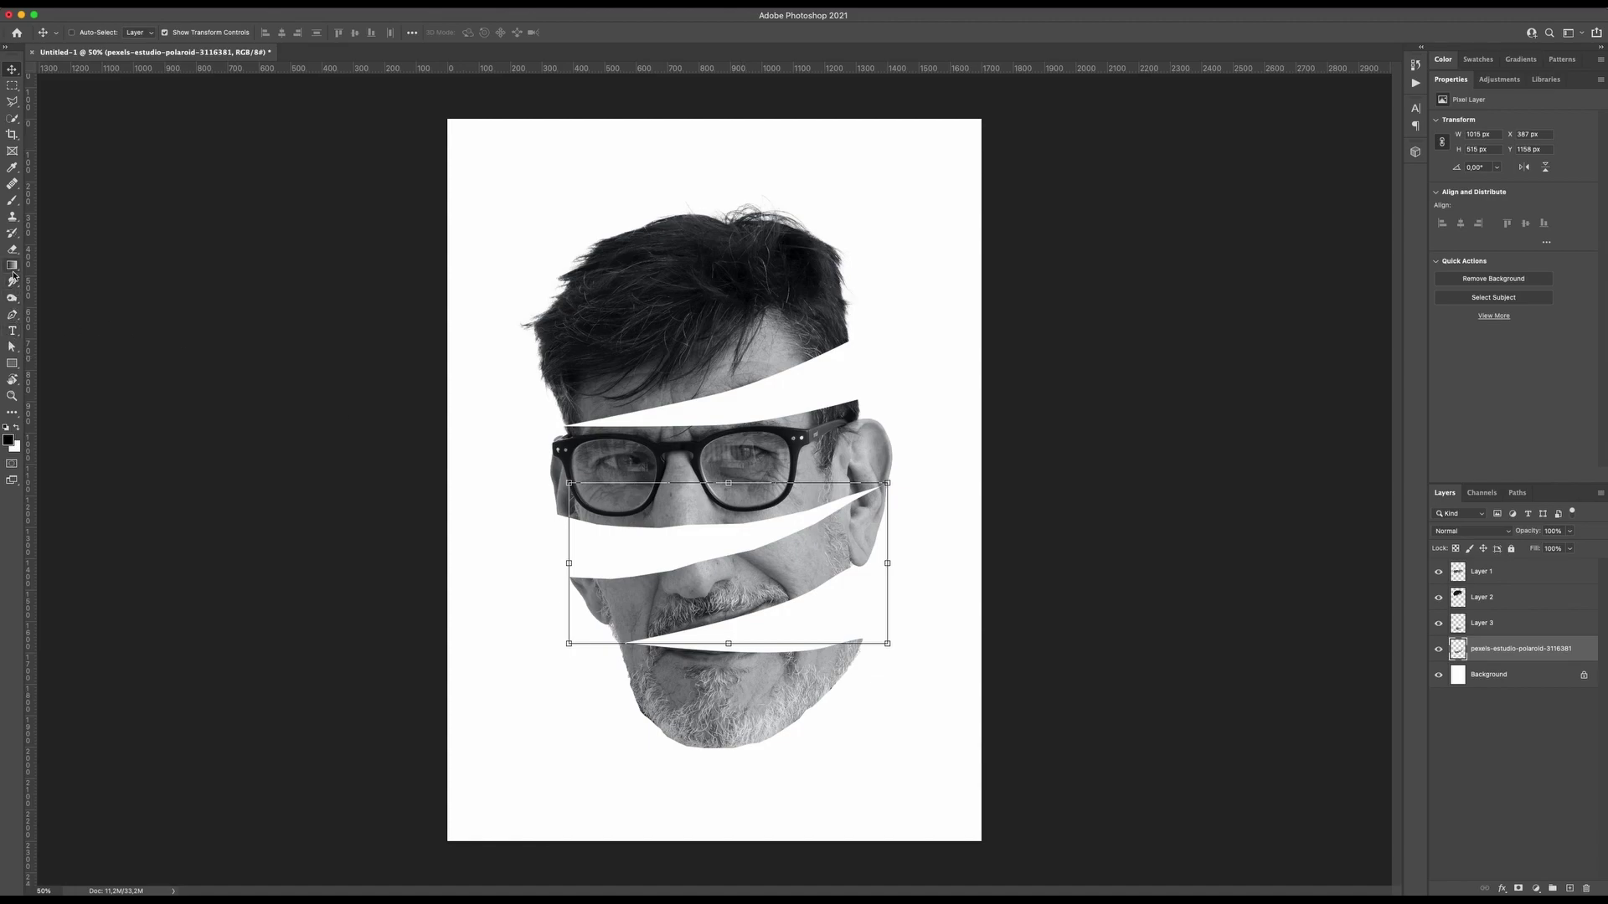
- Pick the Pen tool in Shape mode and add a new layer above Background
click(14, 298)
click(12, 315)
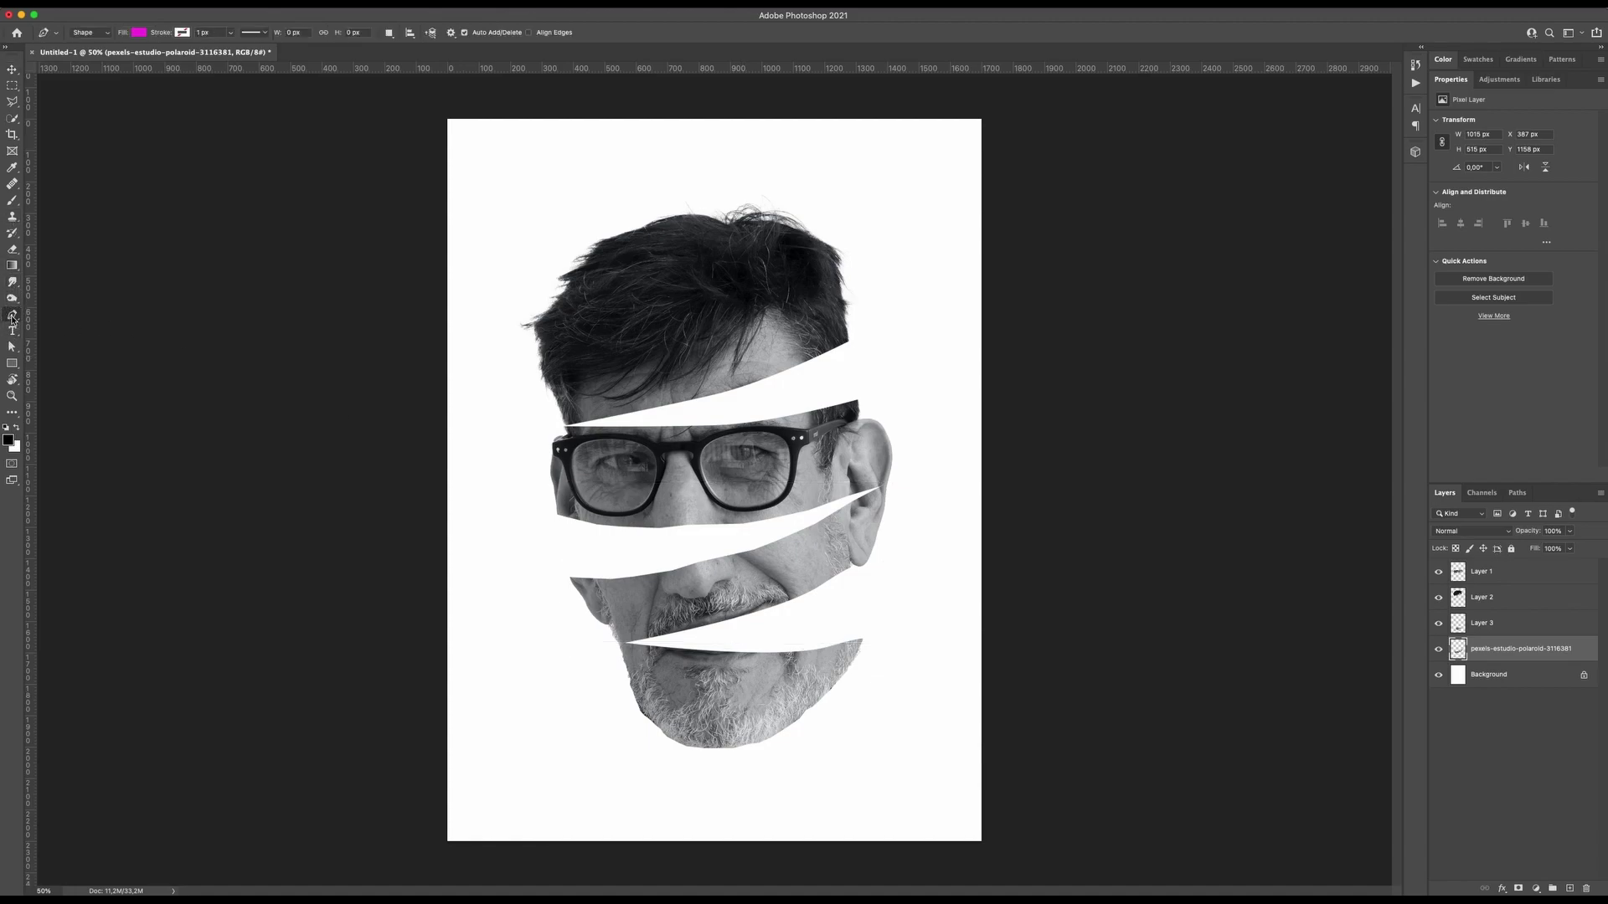
click(1495, 676)
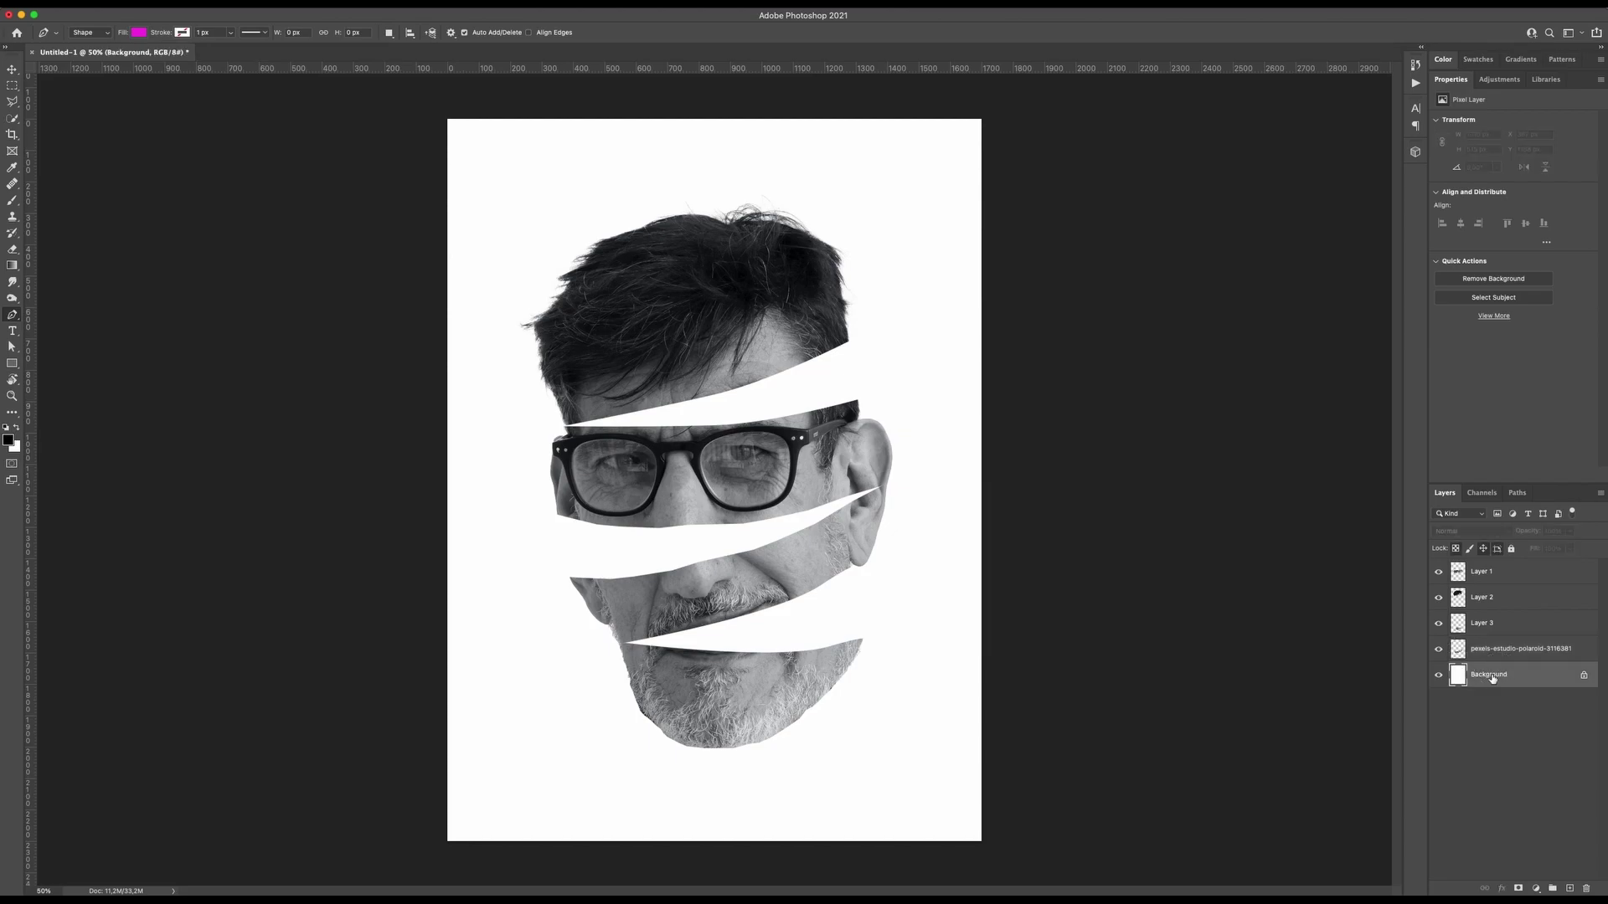
click(1569, 888)
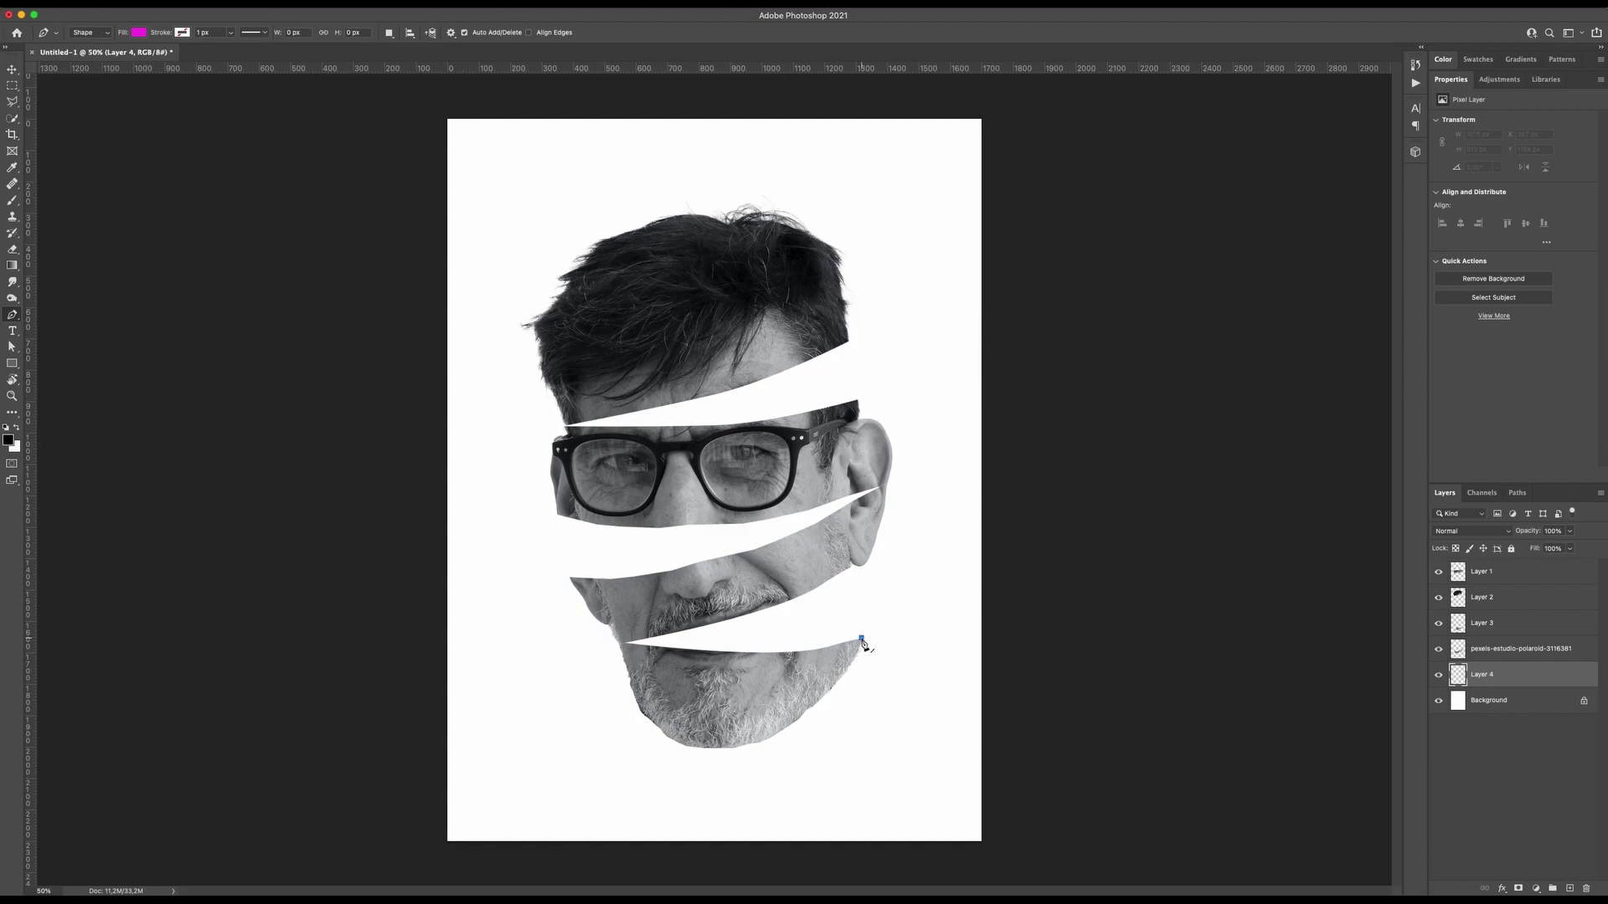
- Draw a closed curved magenta shape in the gap above the chin, then add an empty layer
drag(747, 618, 668, 625)
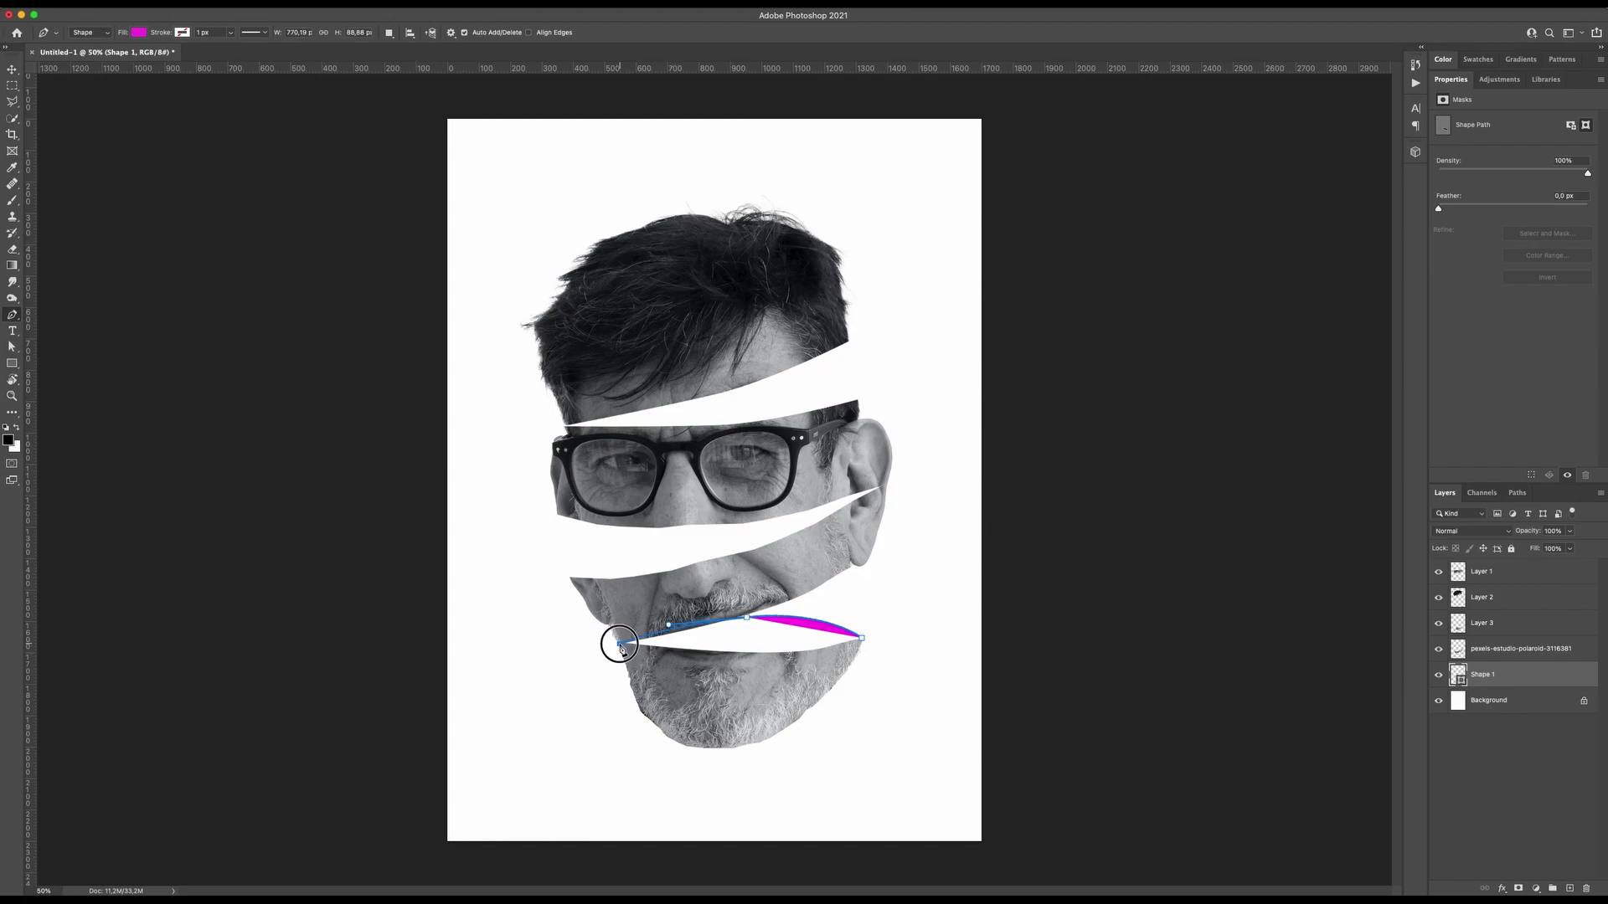
click(619, 643)
drag(862, 639, 902, 600)
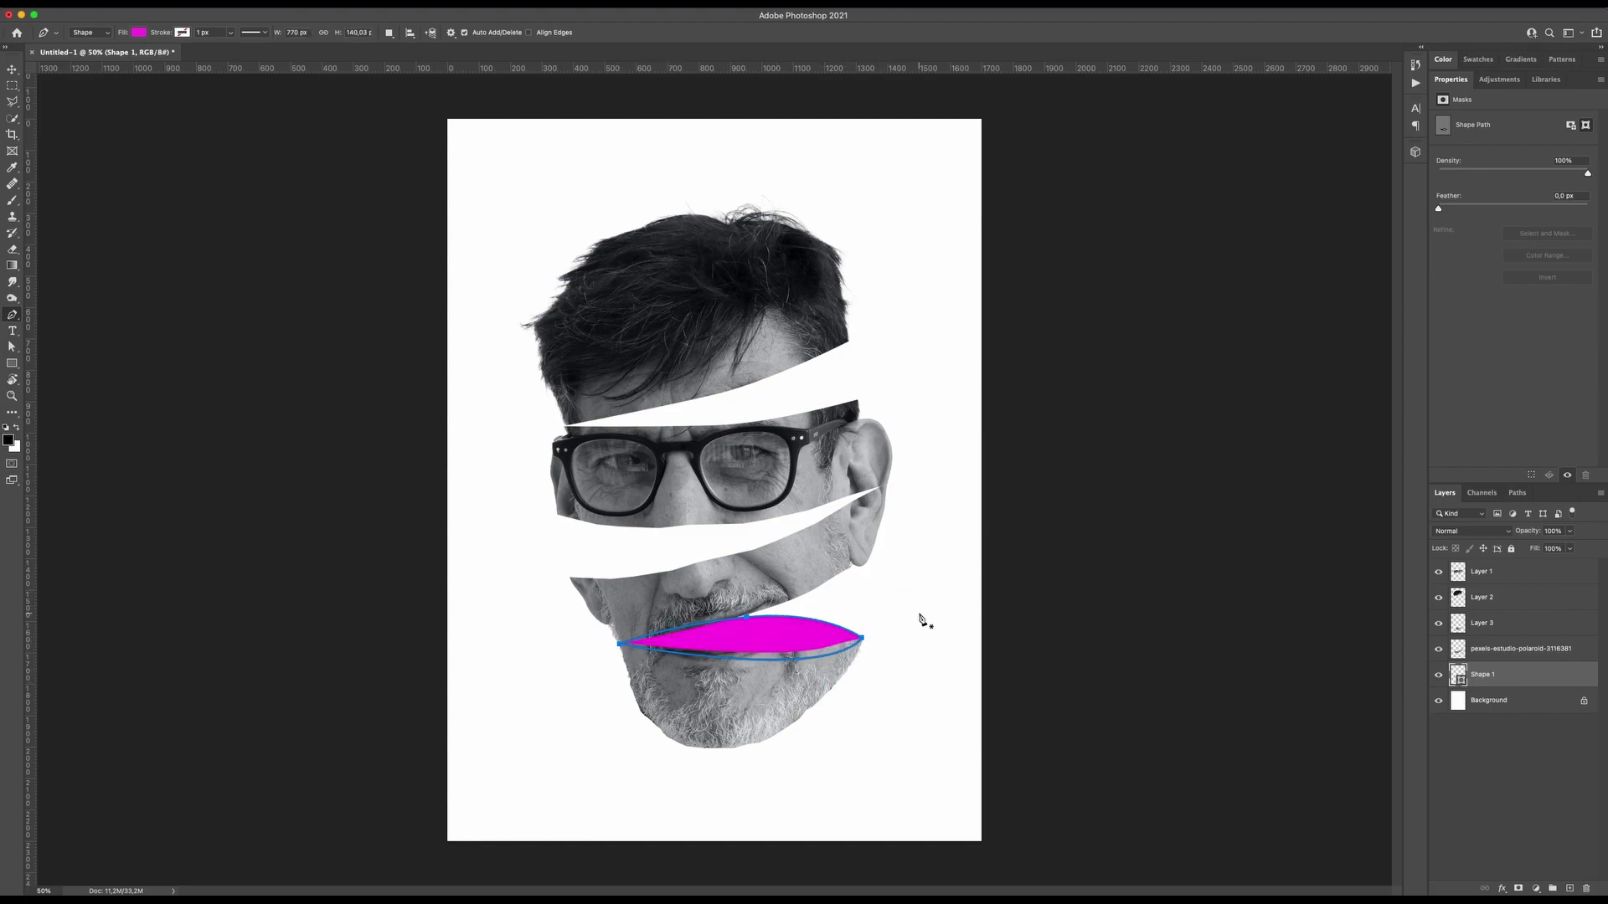
key(Return)
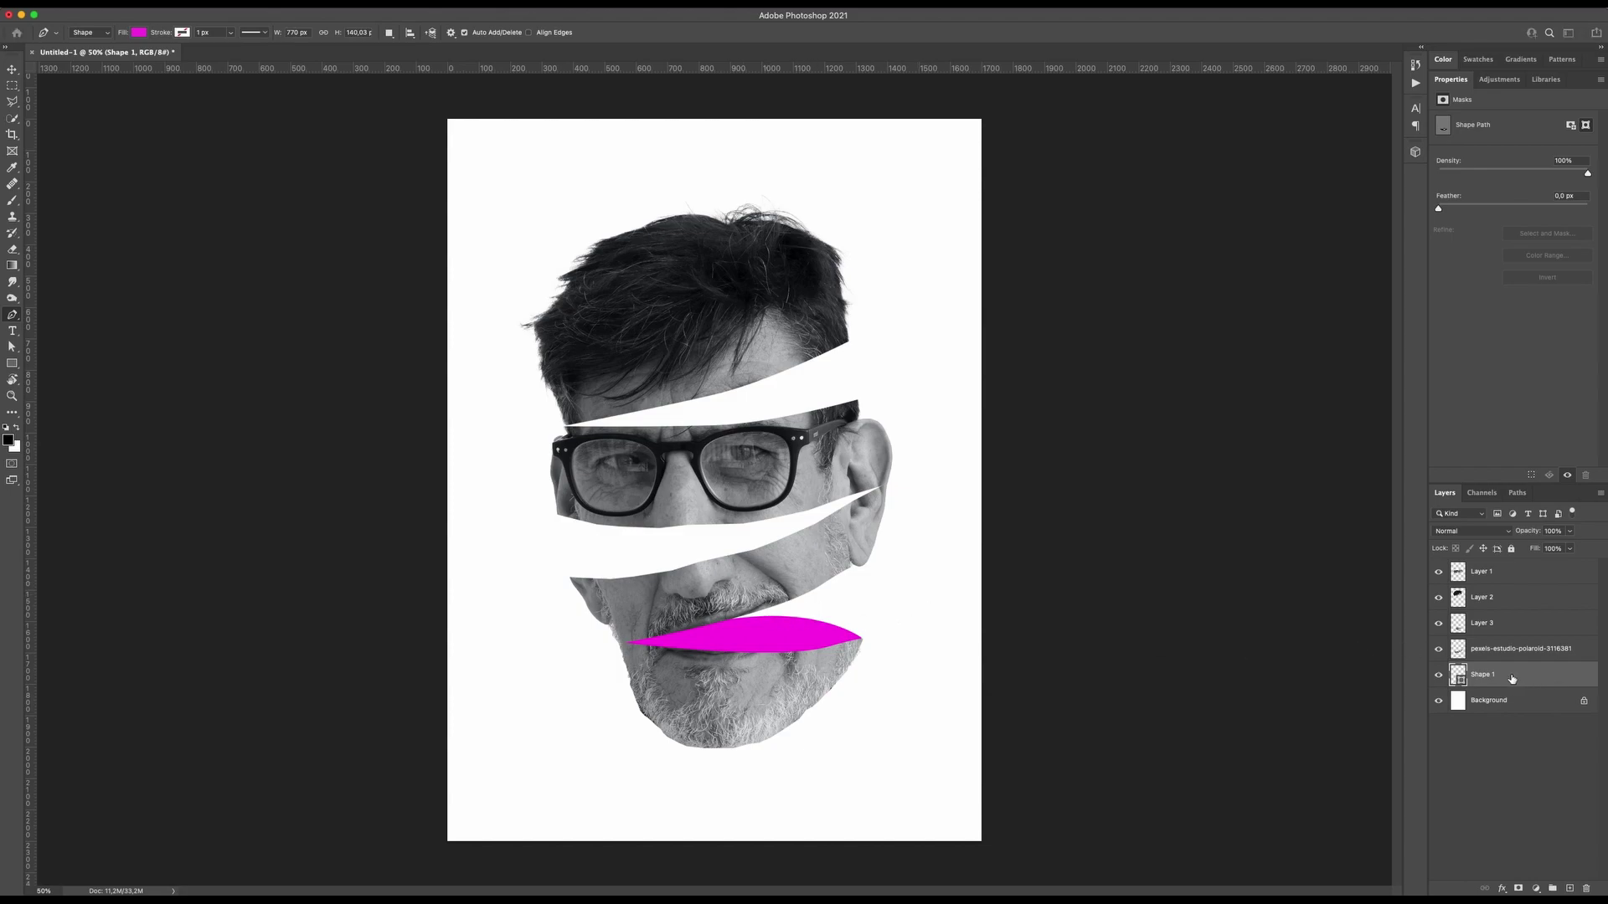
key(super+shift+alt+n)
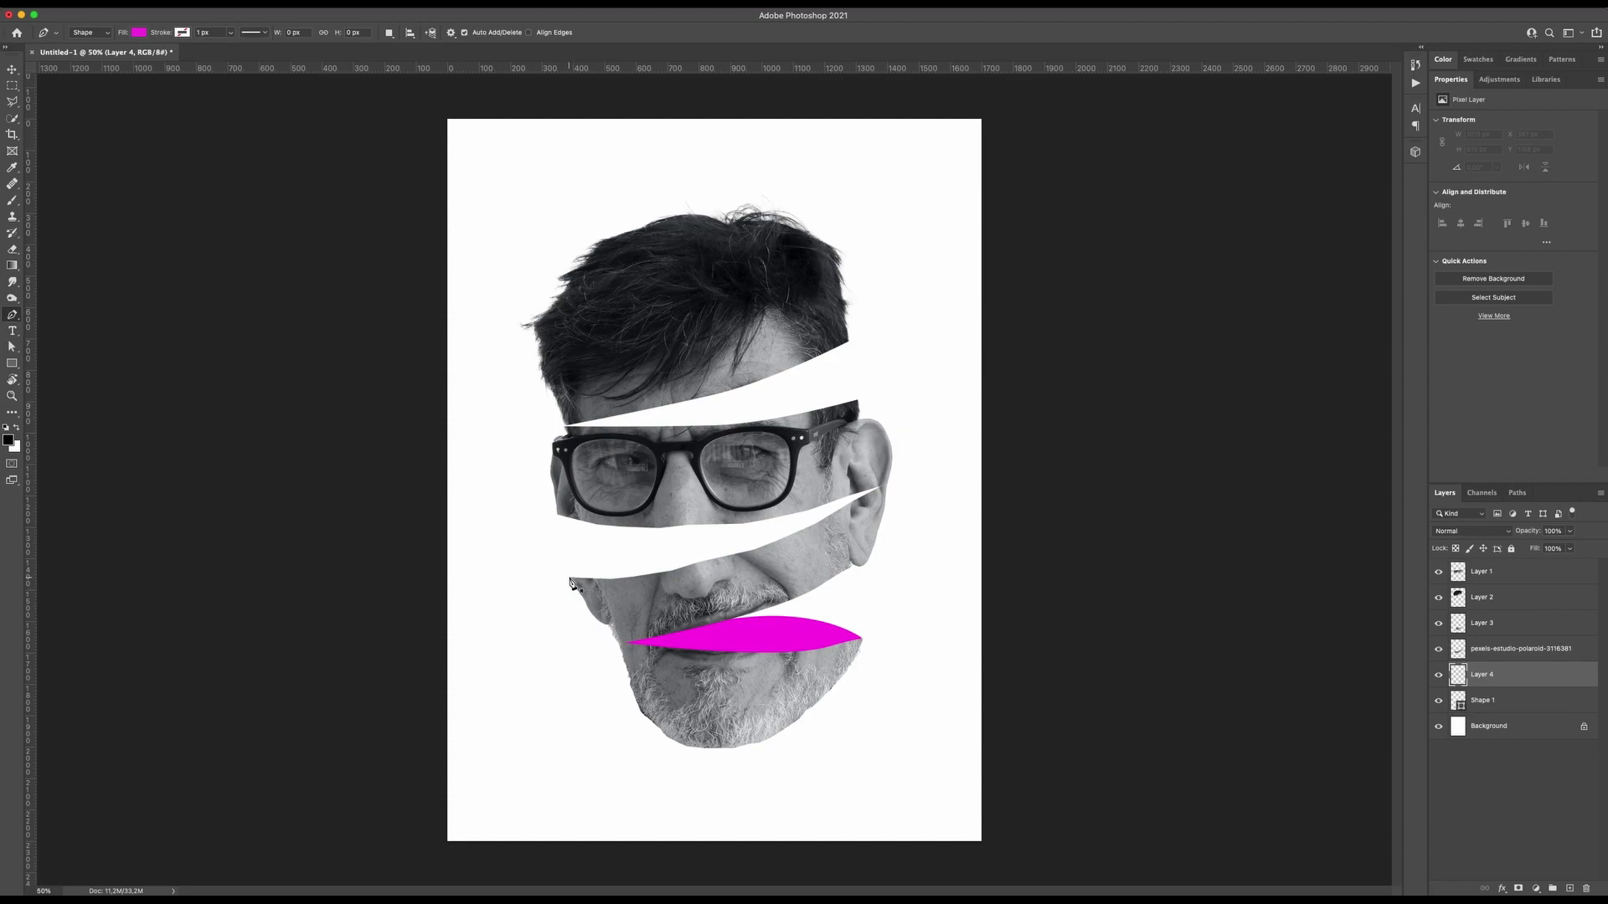
- Draw a closed curved shape along the gap below the glasses slice
click(570, 578)
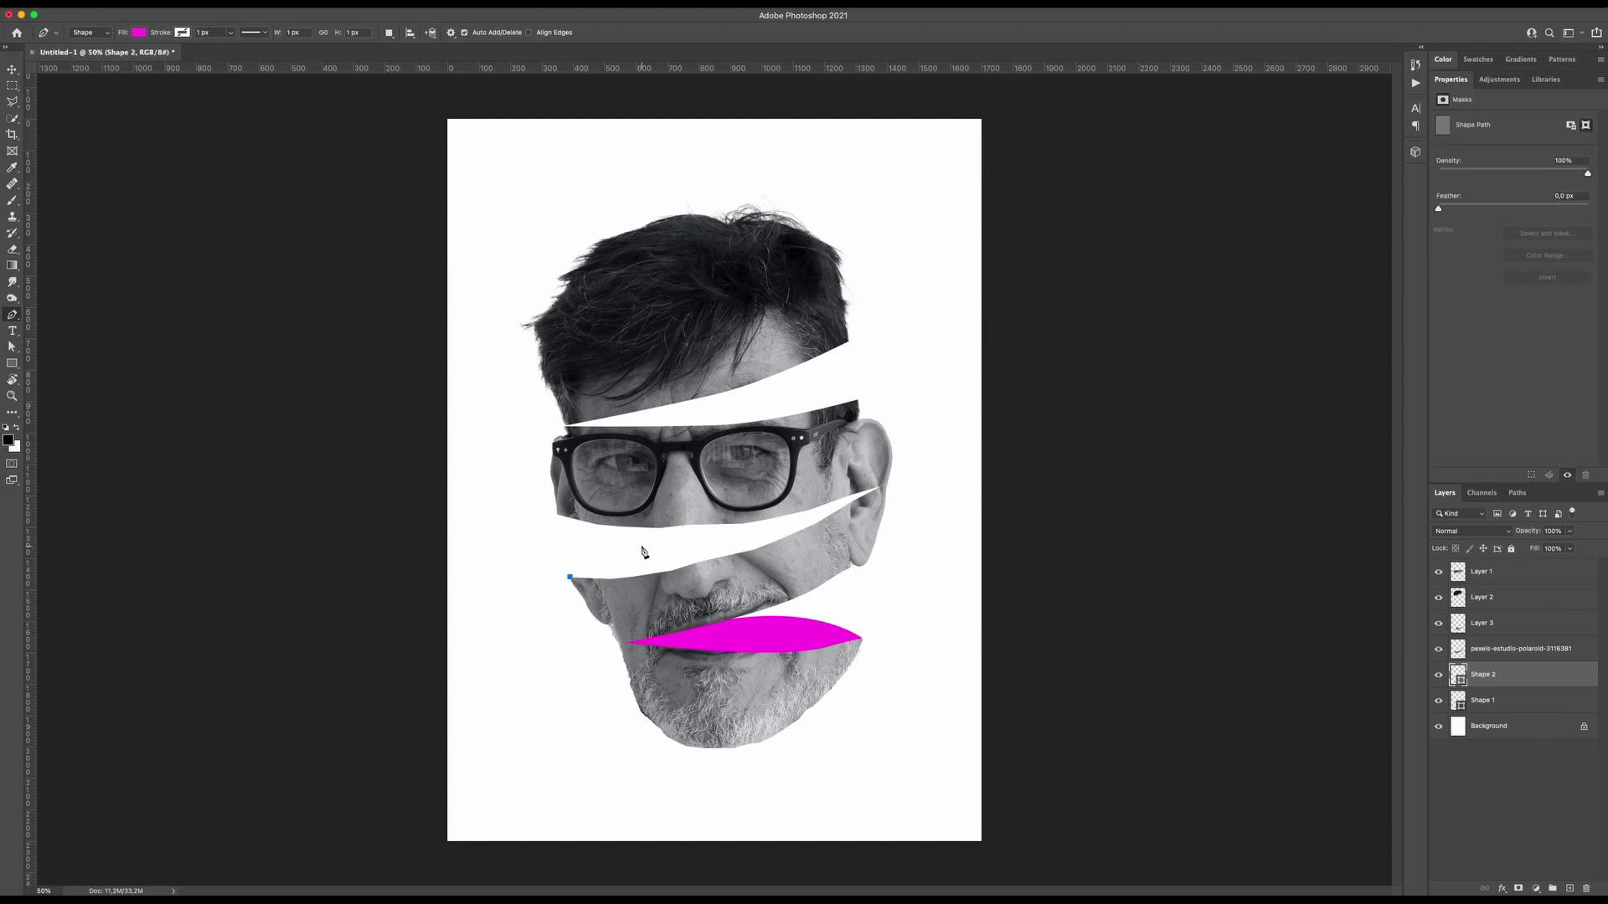
drag(625, 548, 729, 534)
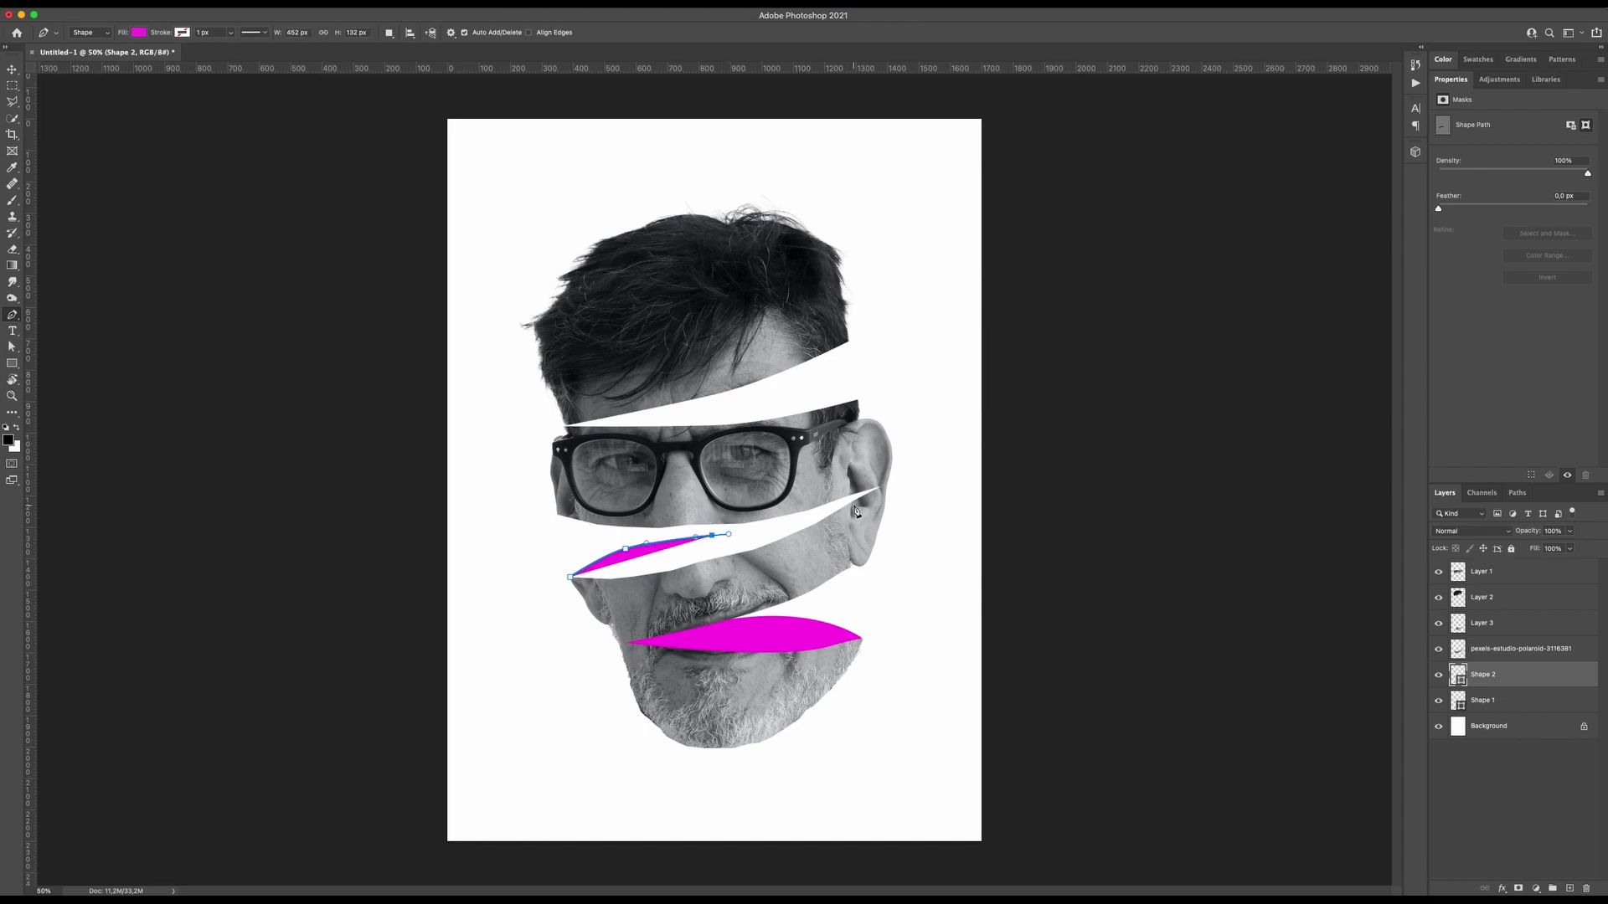
click(885, 488)
drag(884, 491, 882, 495)
click(765, 559)
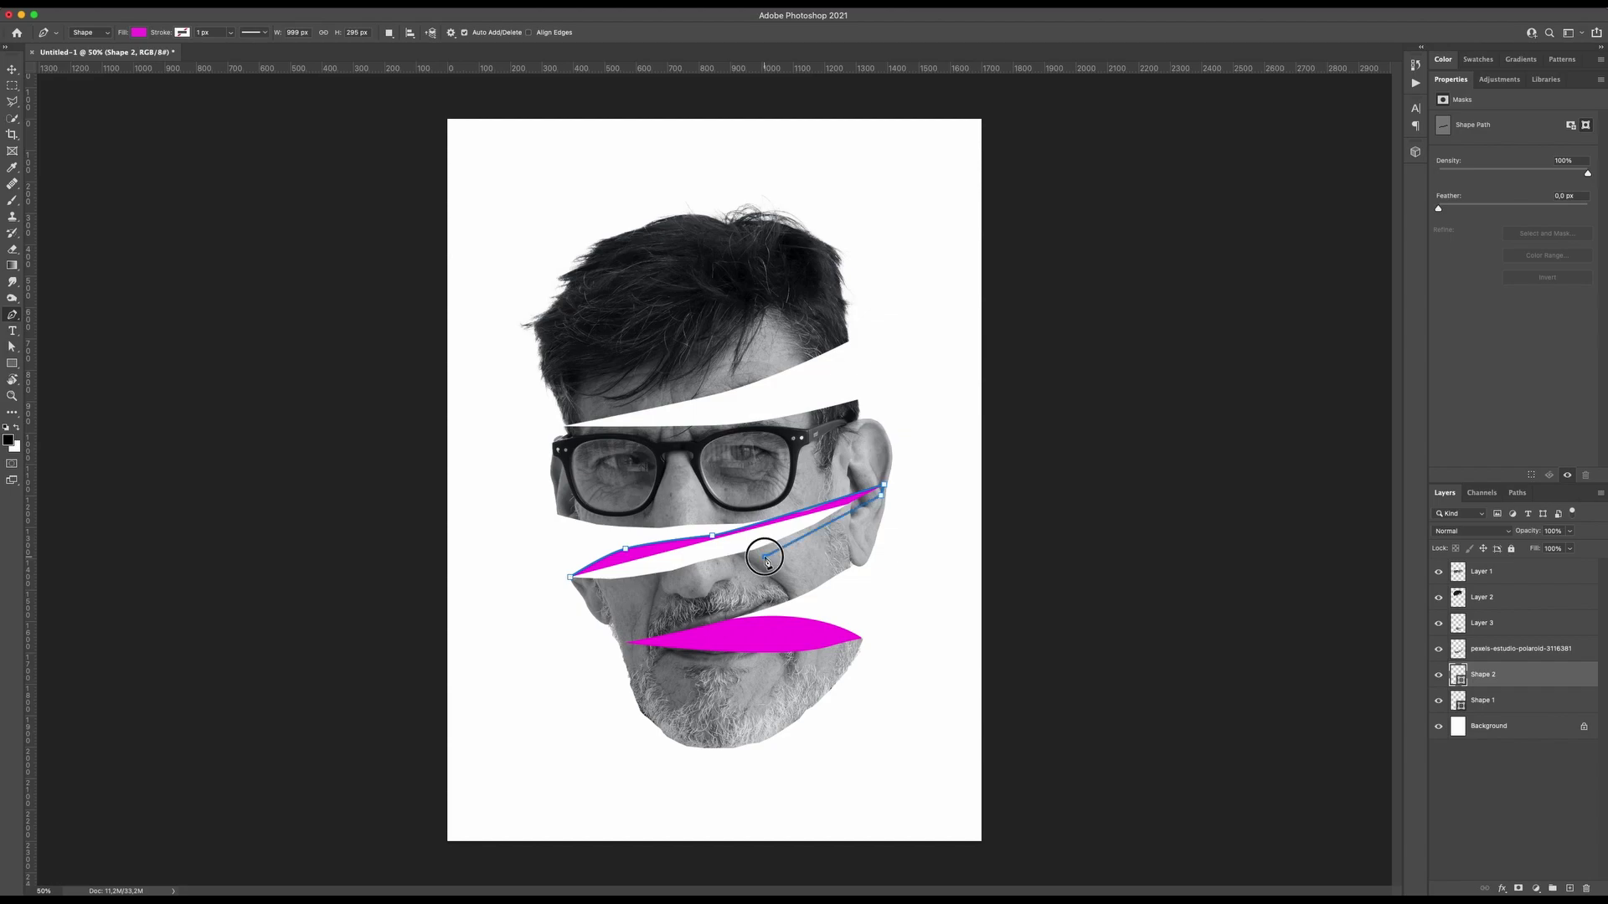
click(654, 583)
click(601, 587)
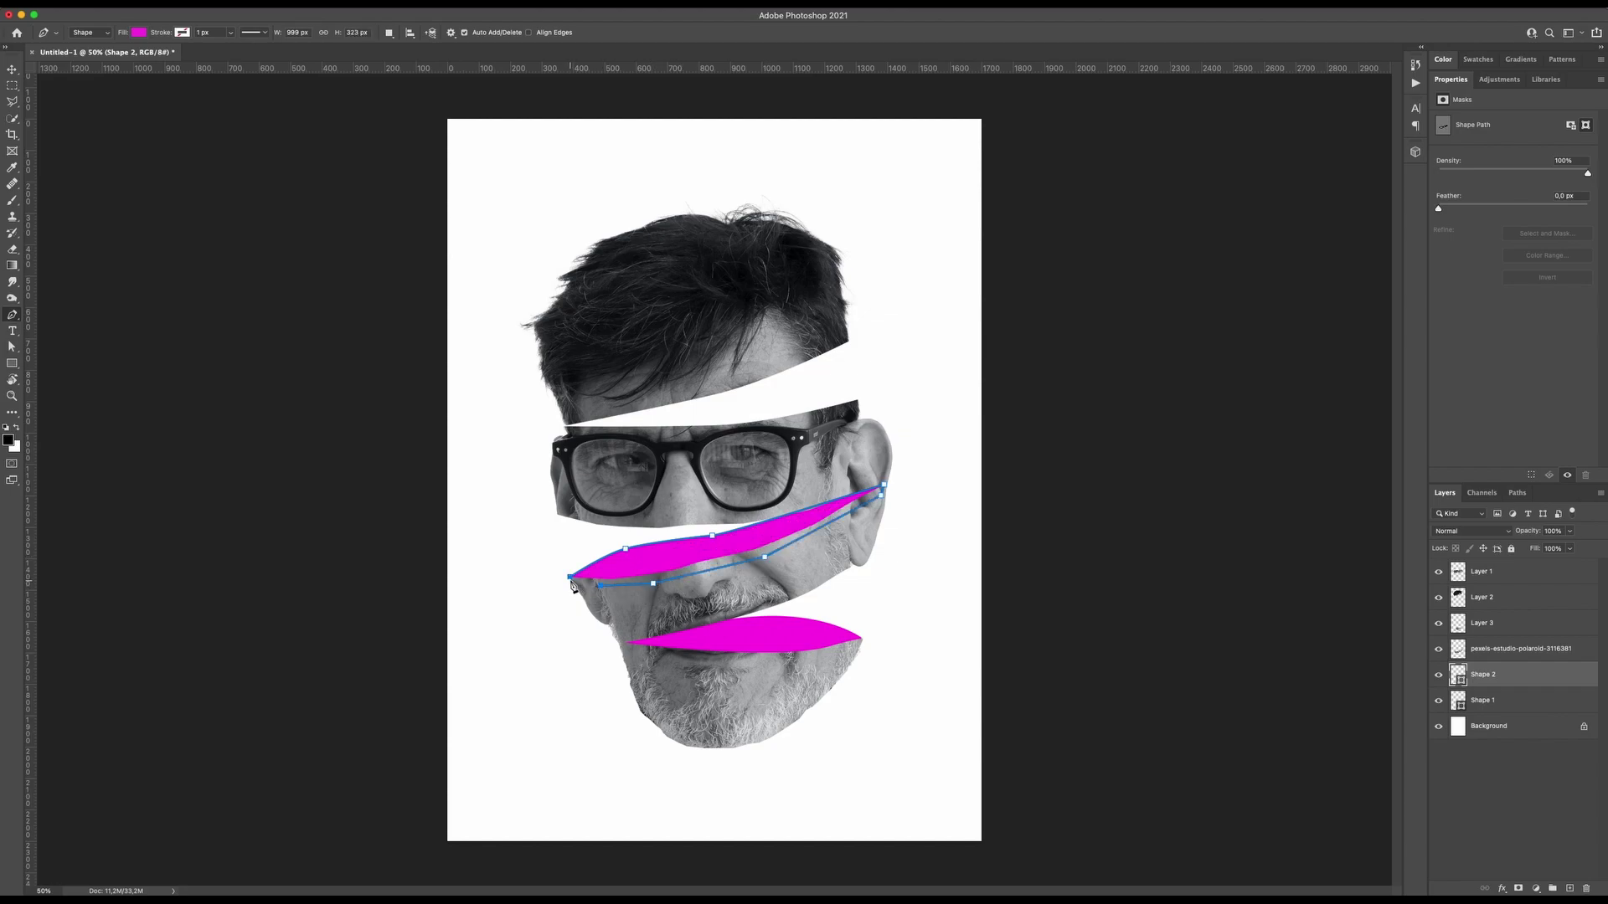
click(571, 577)
- Fill the new shape crimson red (about #f0204c) and add an empty layer above it
click(12, 362)
click(139, 33)
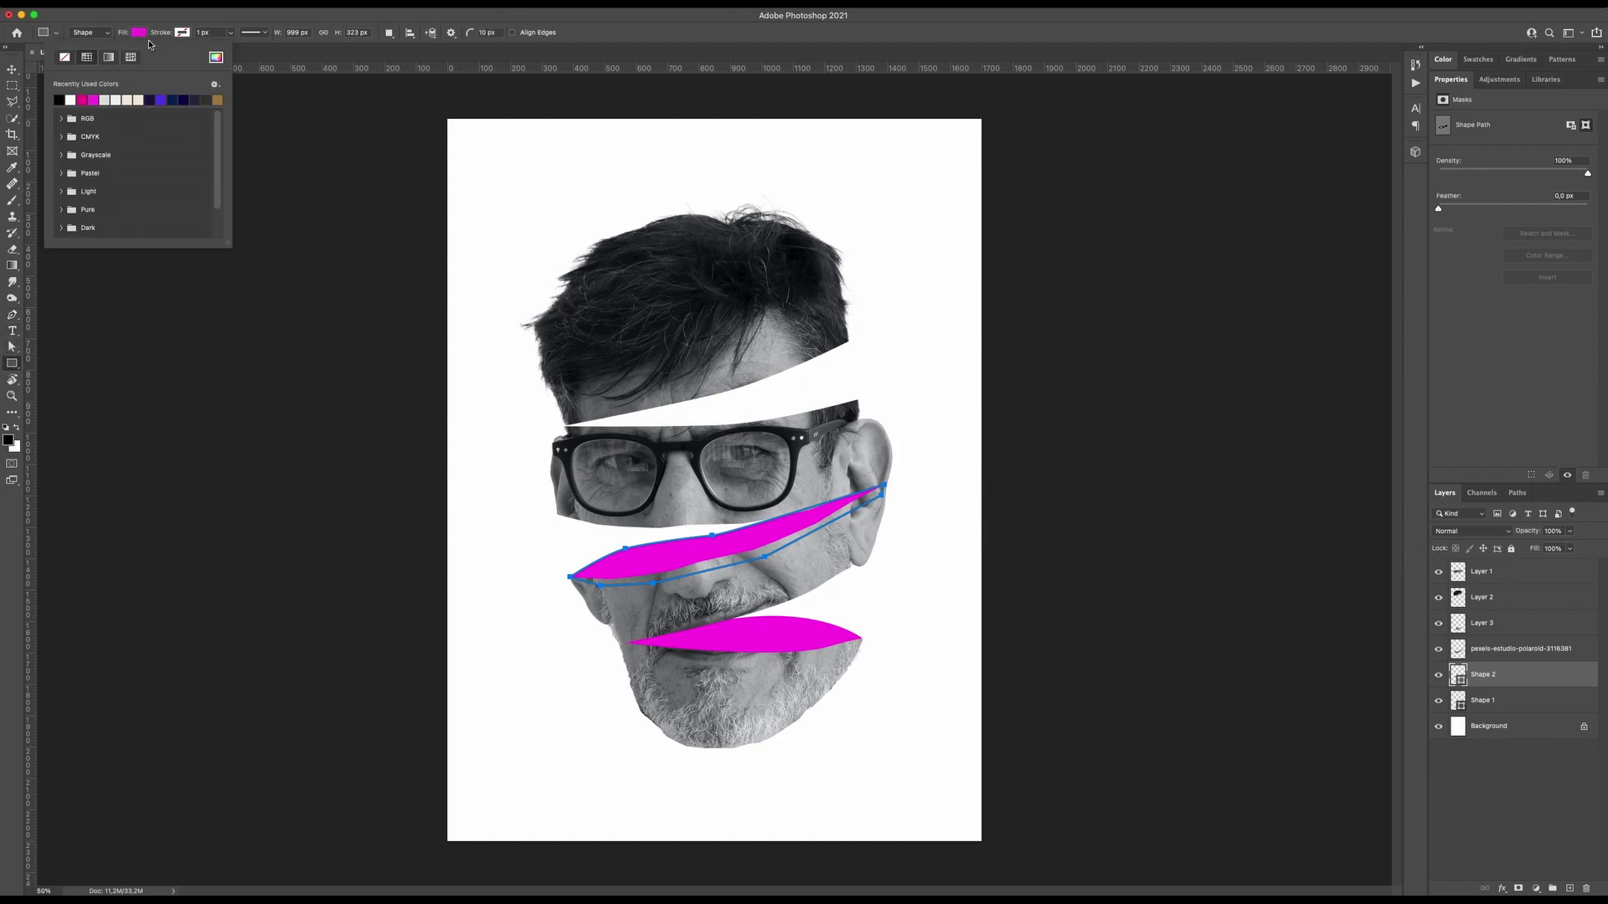
click(214, 60)
mouse_move(1171, 391)
mouse_down()
mouse_move(1170, 370)
mouse_move(1133, 375)
mouse_up()
click(1137, 378)
click(1254, 360)
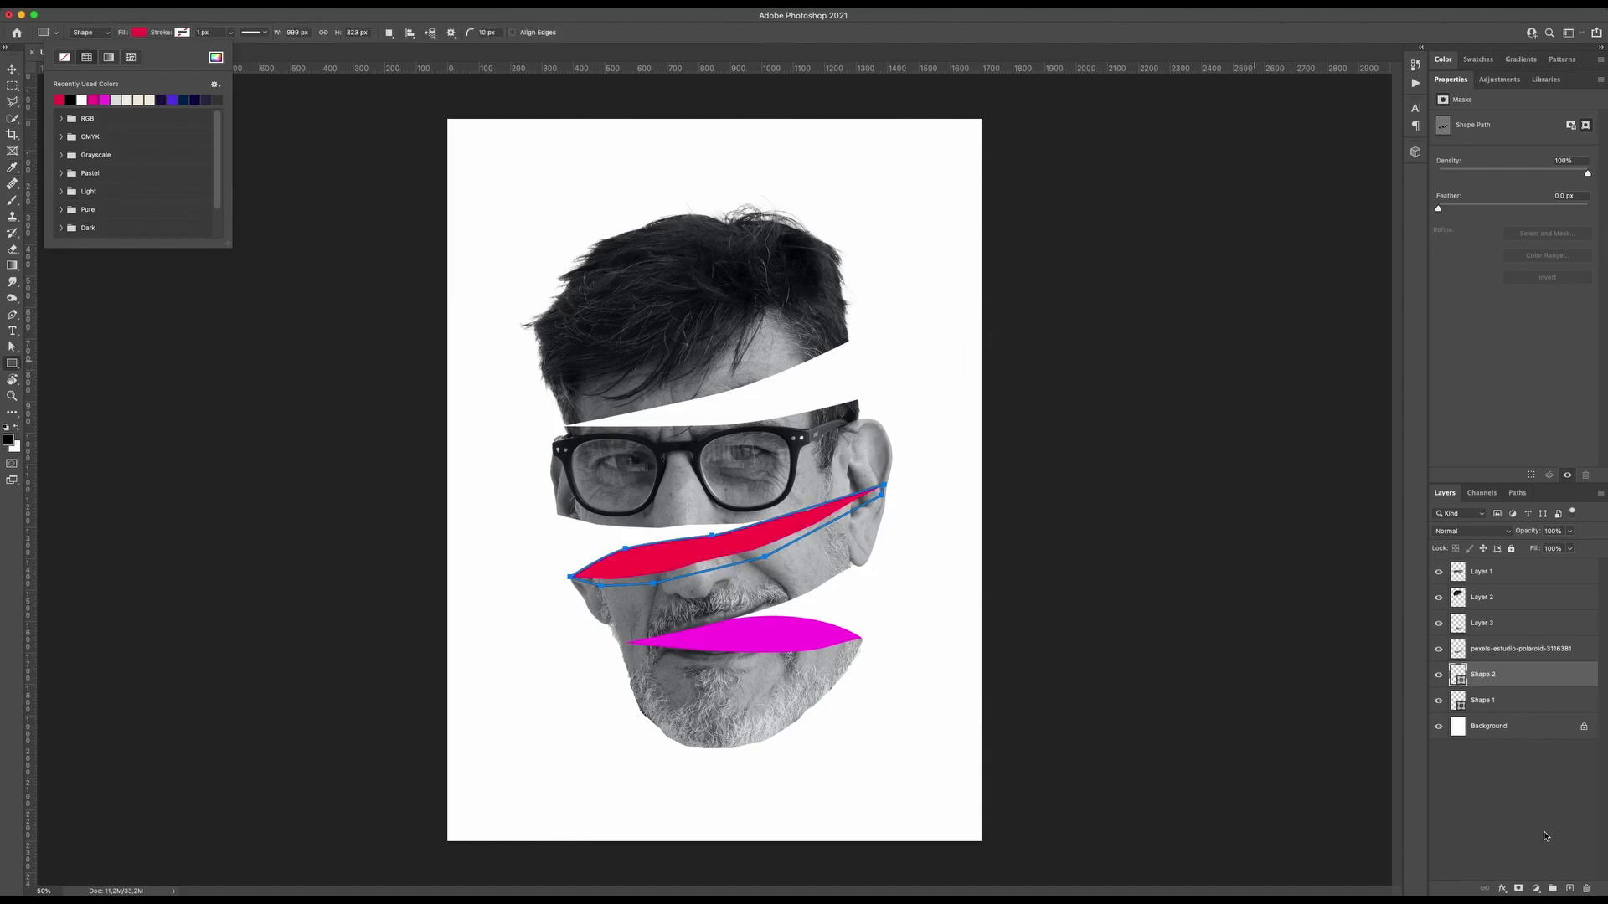
click(1569, 886)
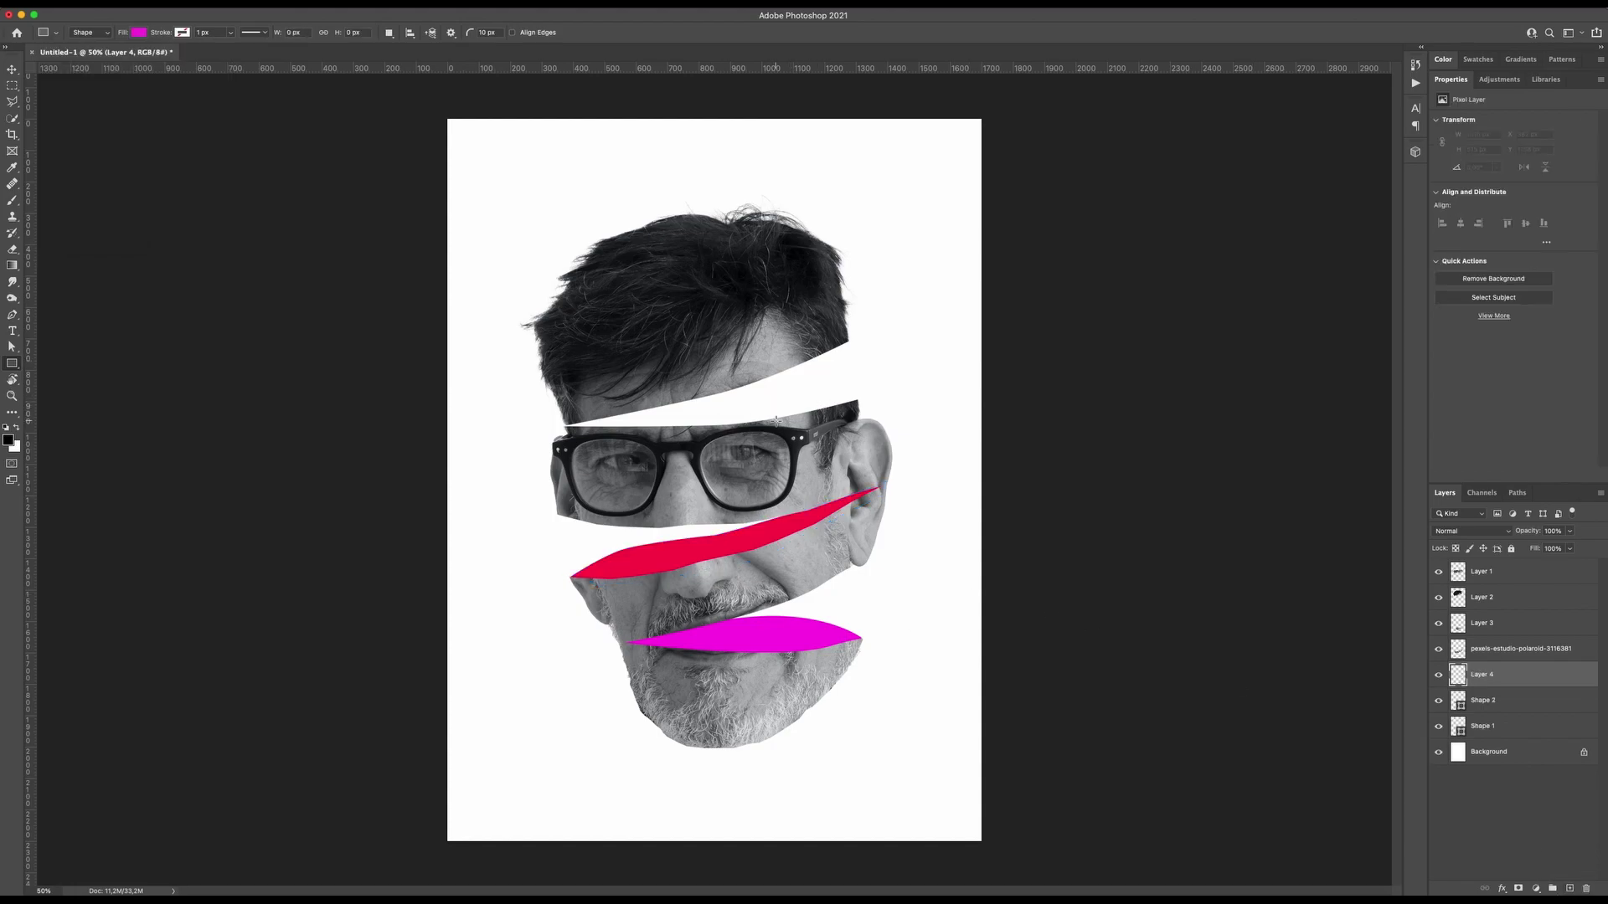
- Draw a closed curved shape in the gap between the hair and the glasses
click(11, 315)
click(855, 403)
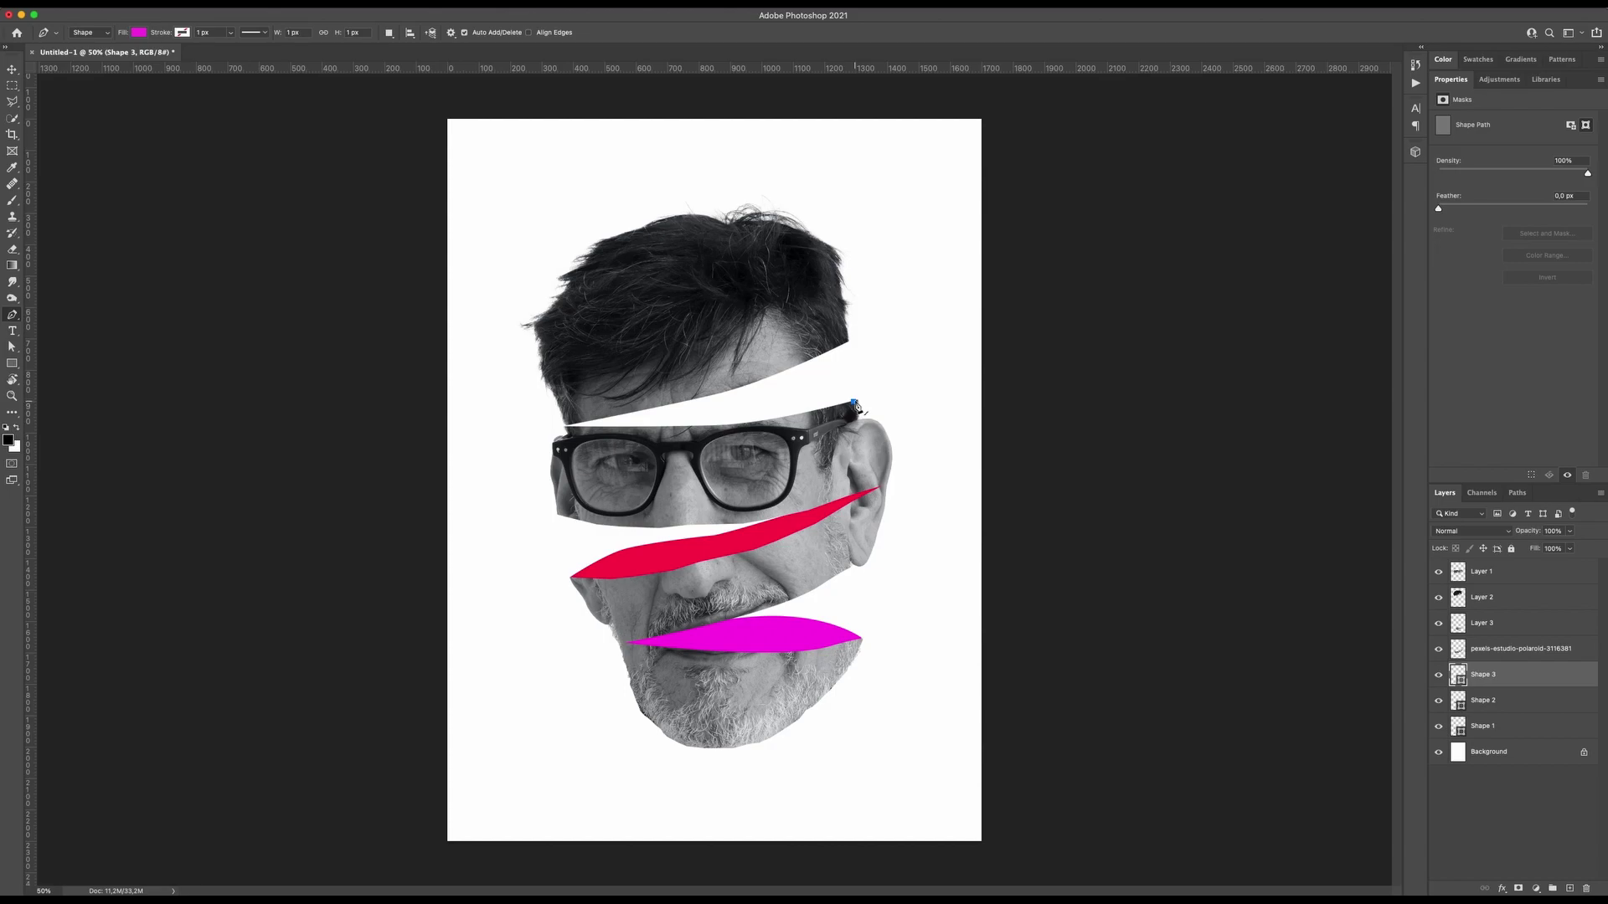
click(855, 384)
drag(784, 380, 782, 381)
click(671, 389)
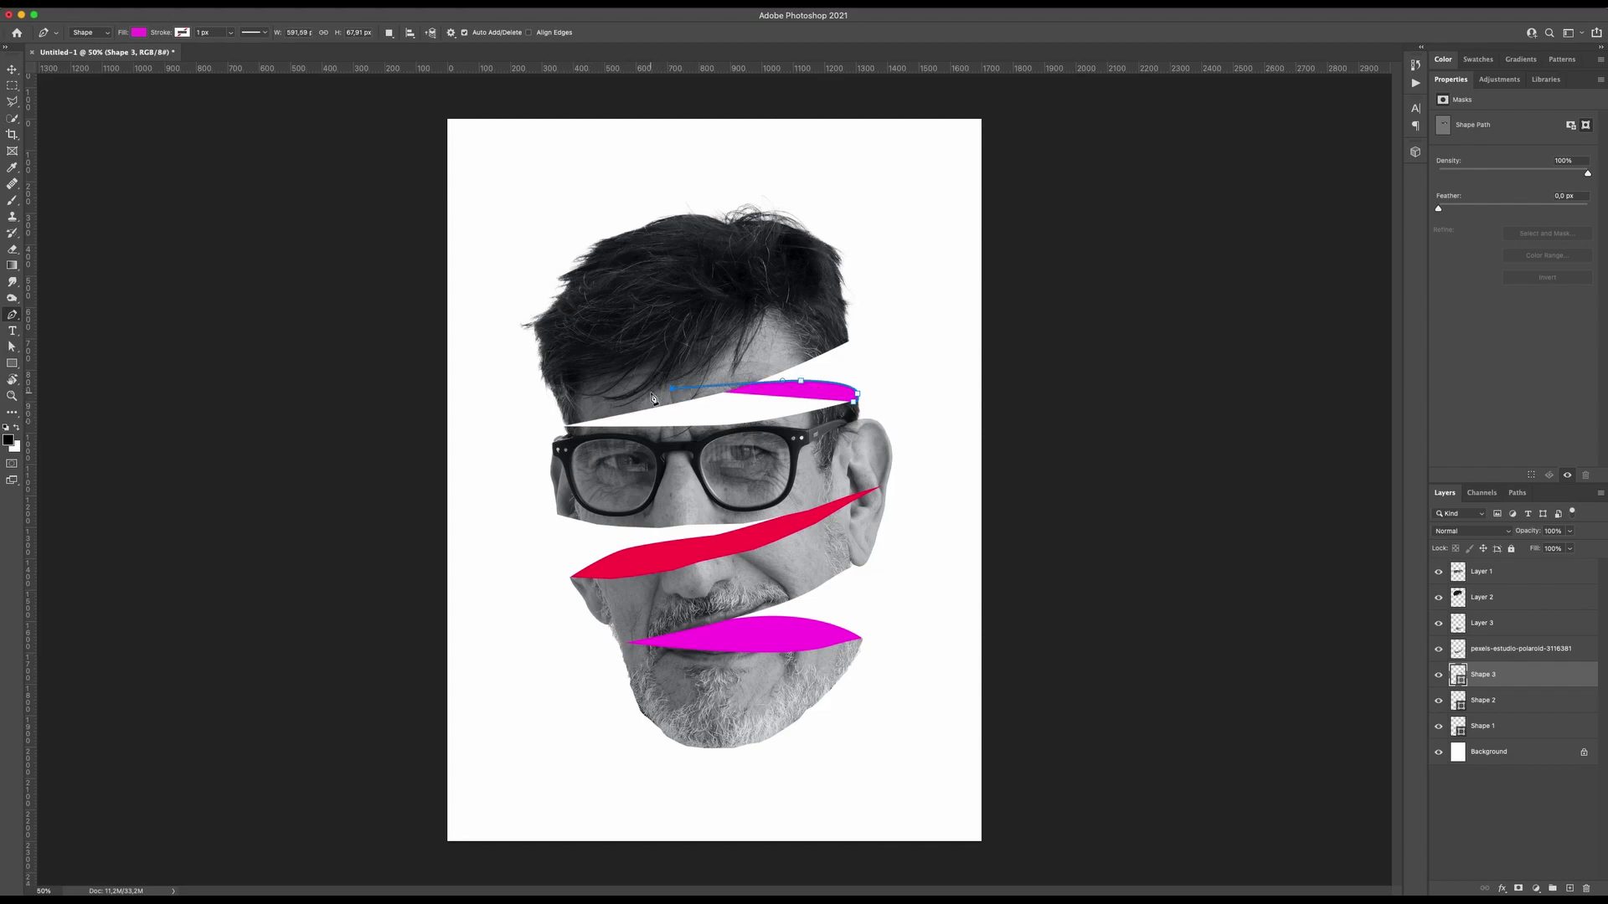
click(566, 428)
click(783, 439)
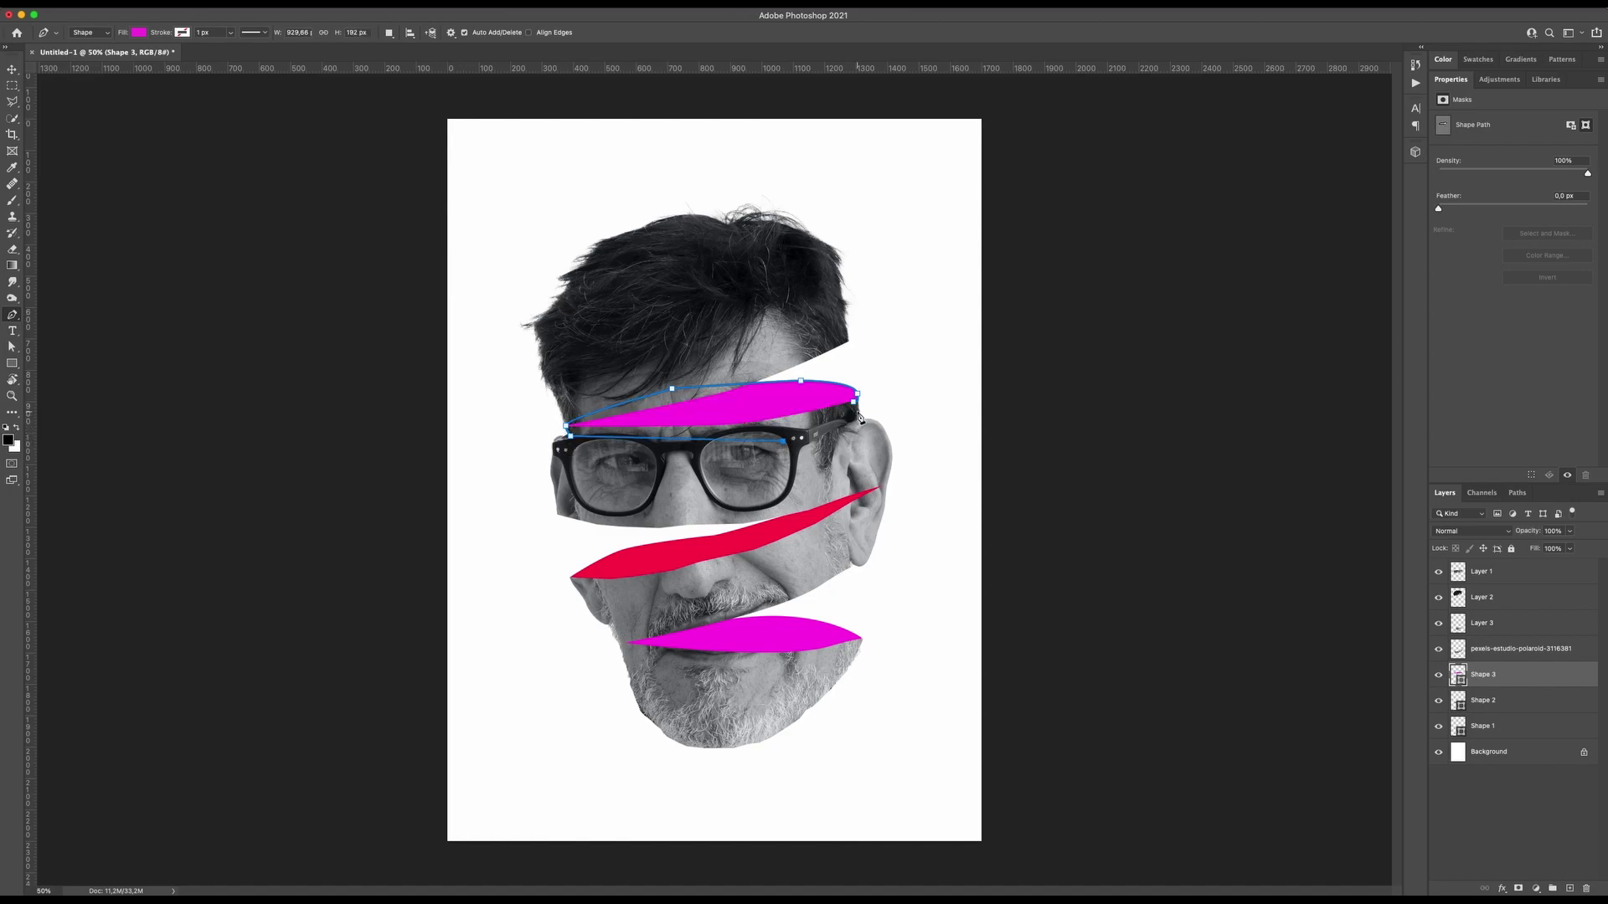
click(855, 401)
- Change the top gap shape's fill from magenta to a light orange
click(137, 33)
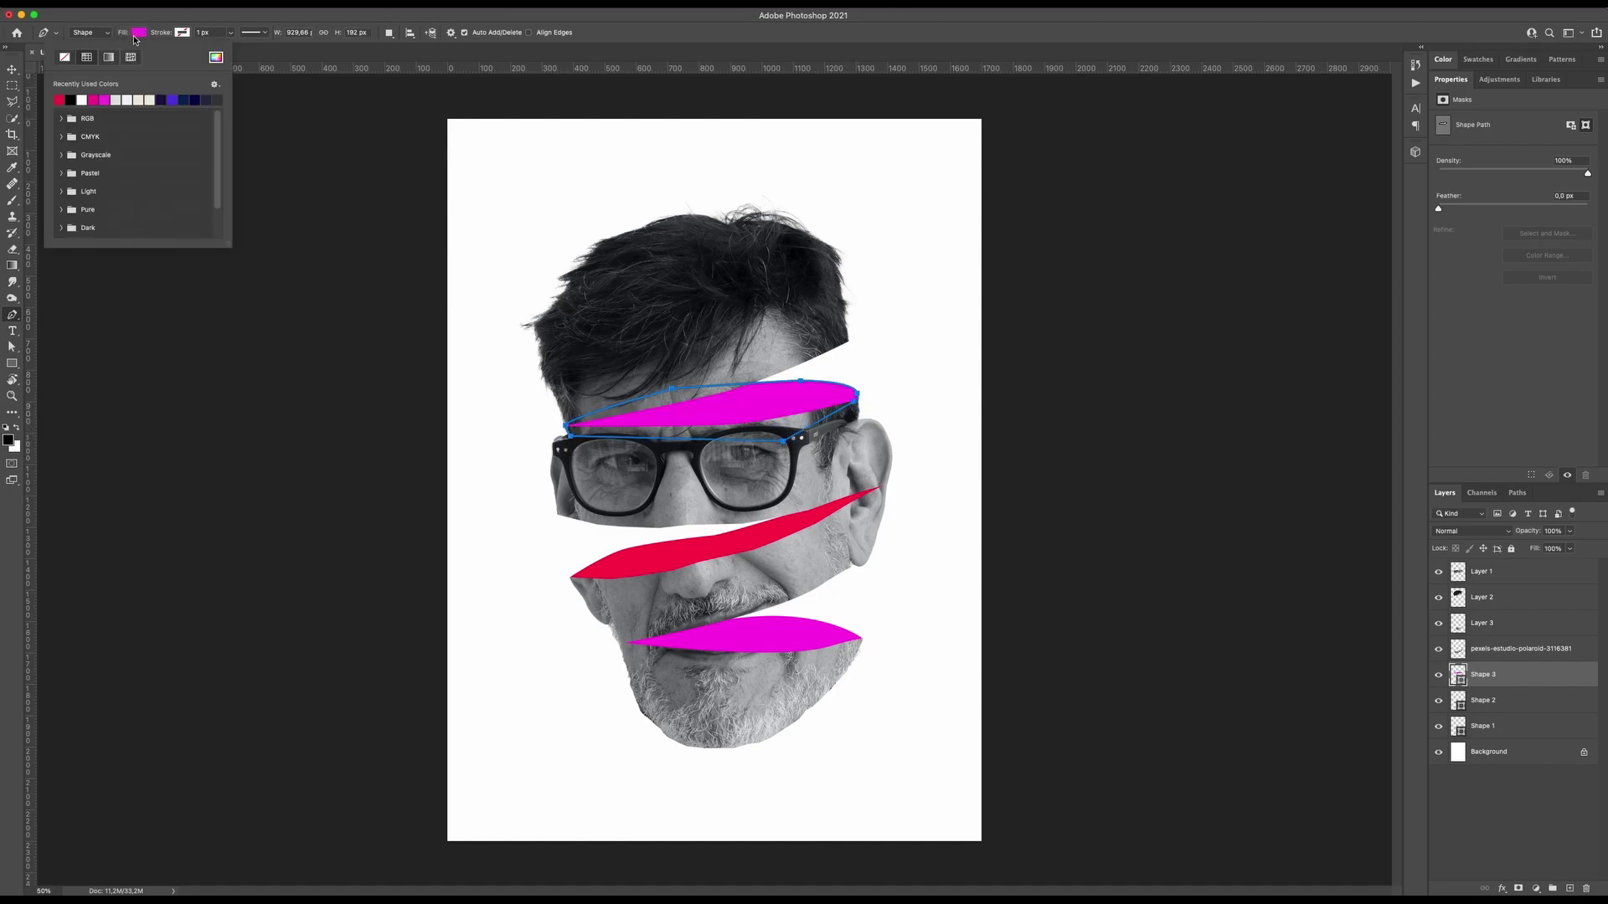
click(216, 57)
click(1154, 473)
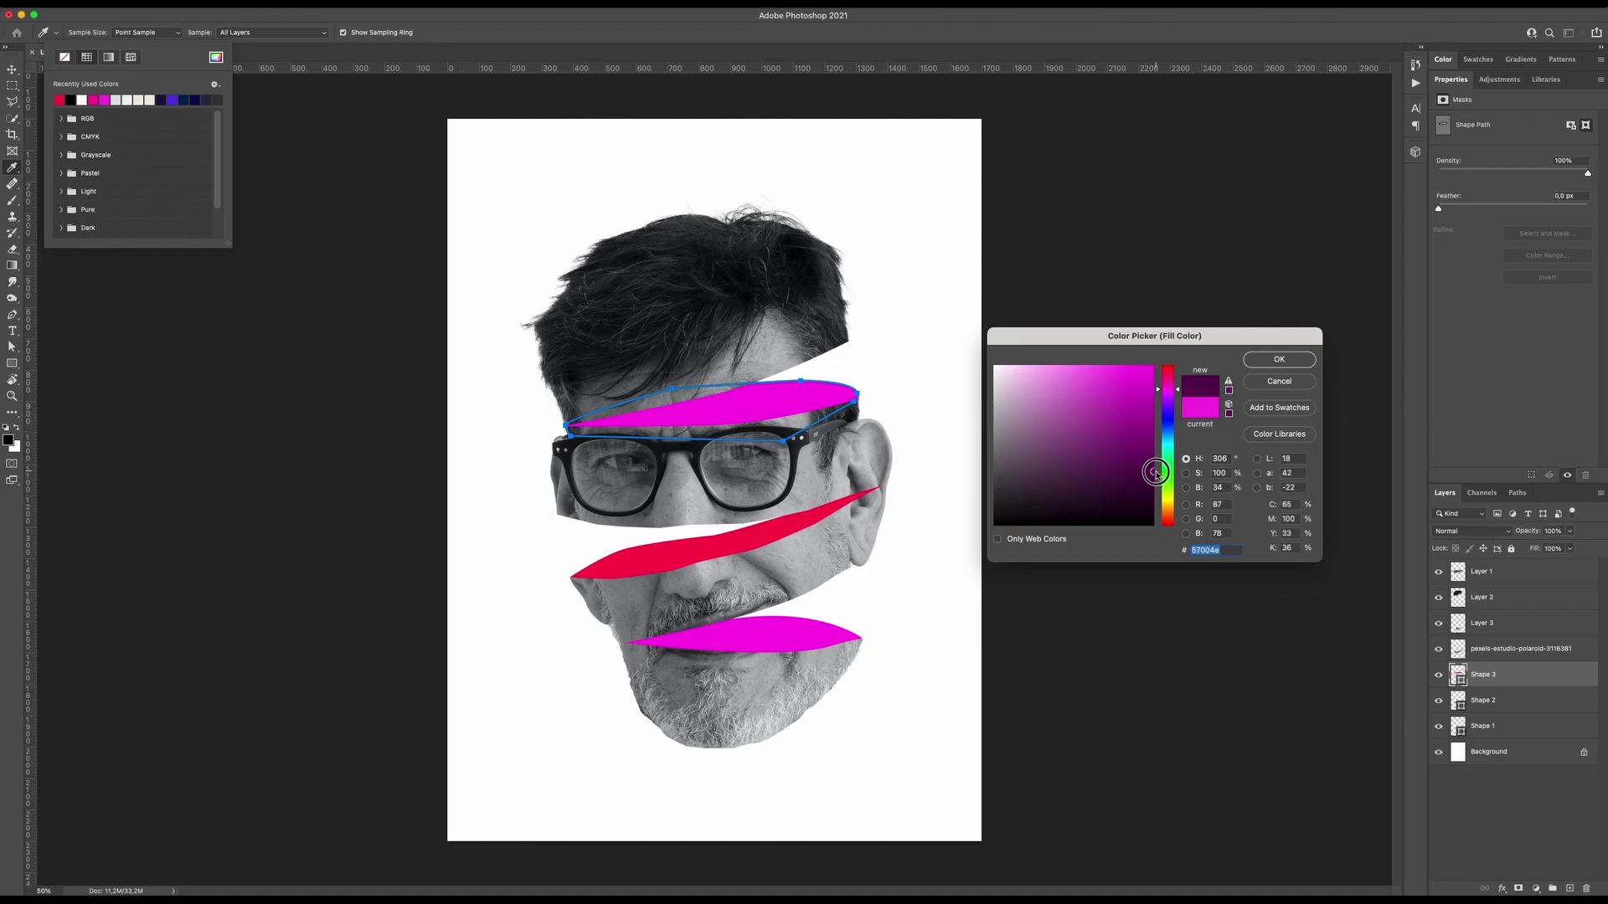
click(1162, 485)
drag(1159, 485, 1163, 503)
drag(1132, 376, 1130, 386)
drag(1163, 504, 1163, 509)
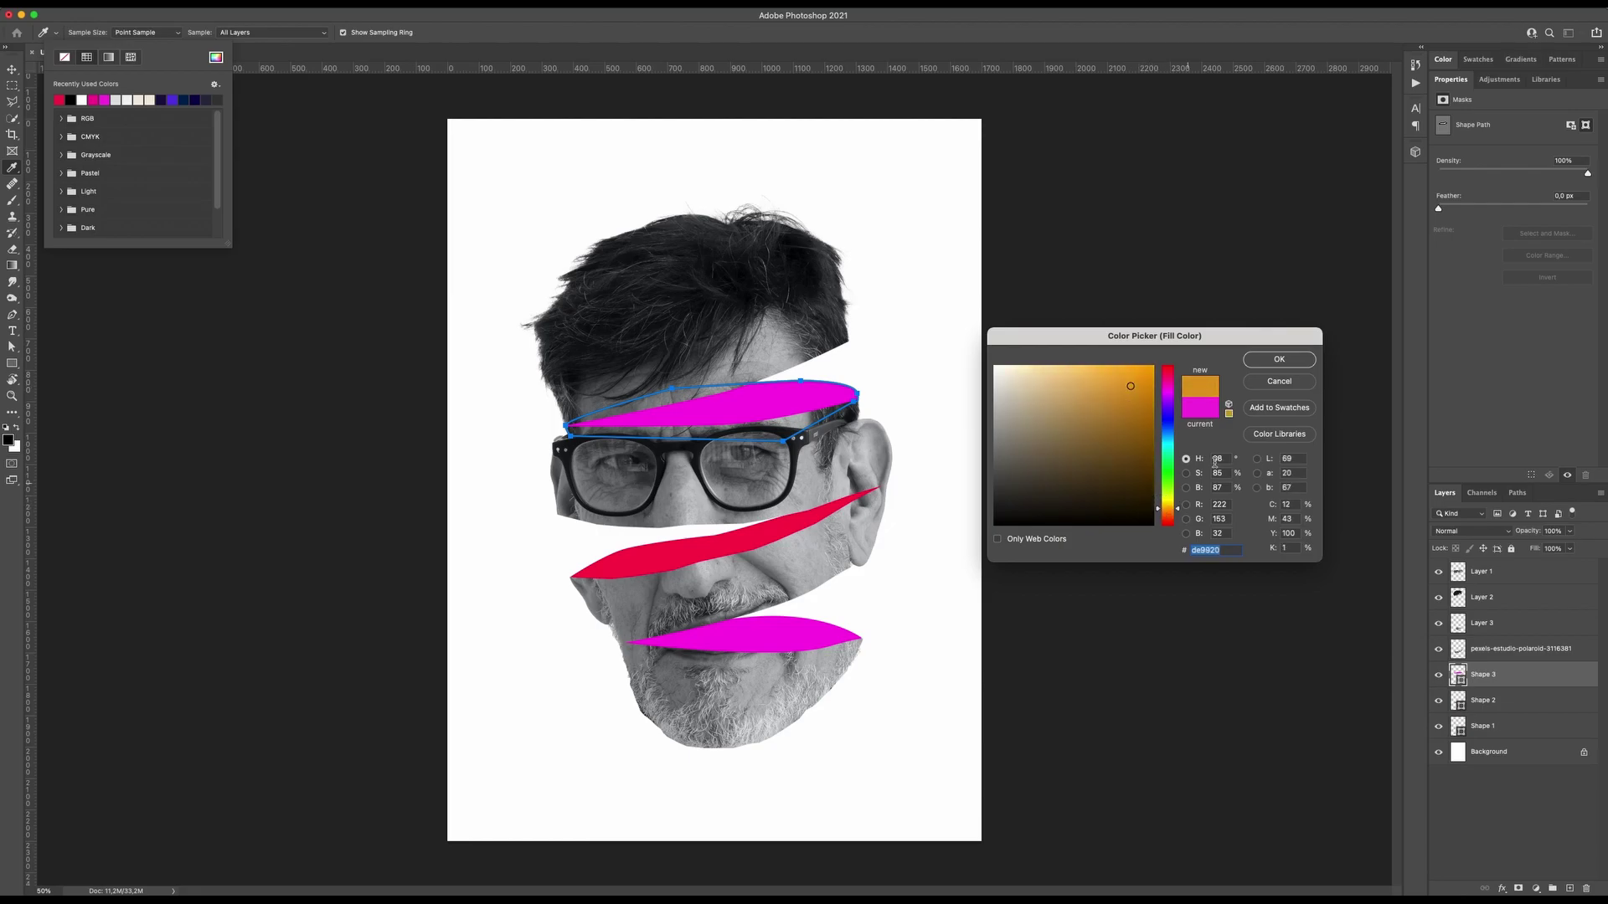
click(1265, 362)
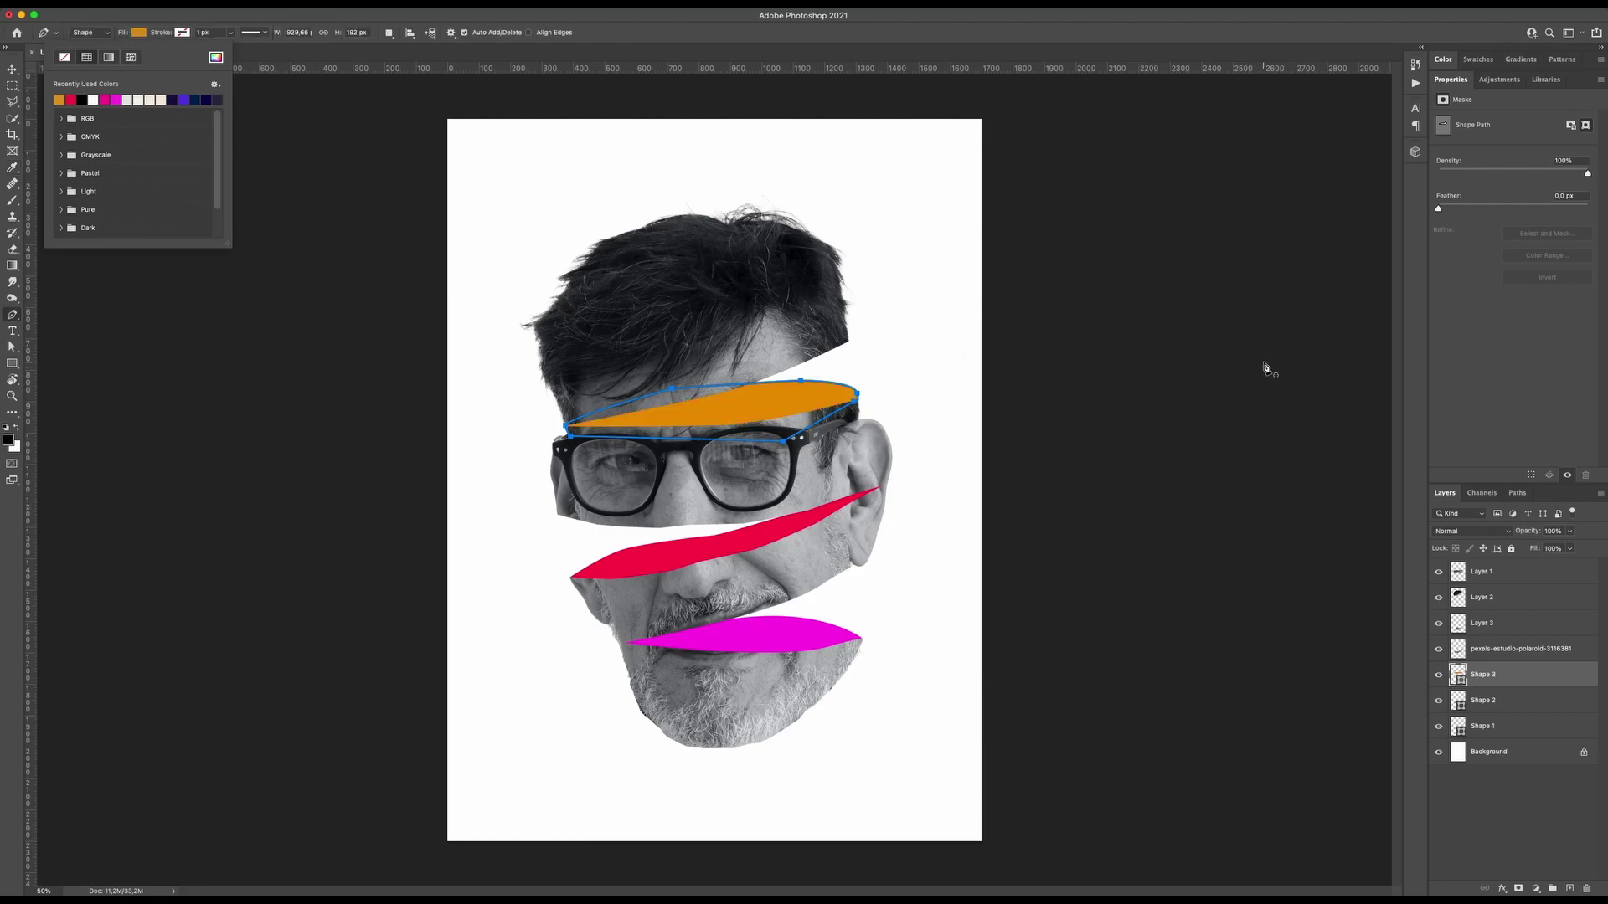
click(216, 57)
click(1131, 386)
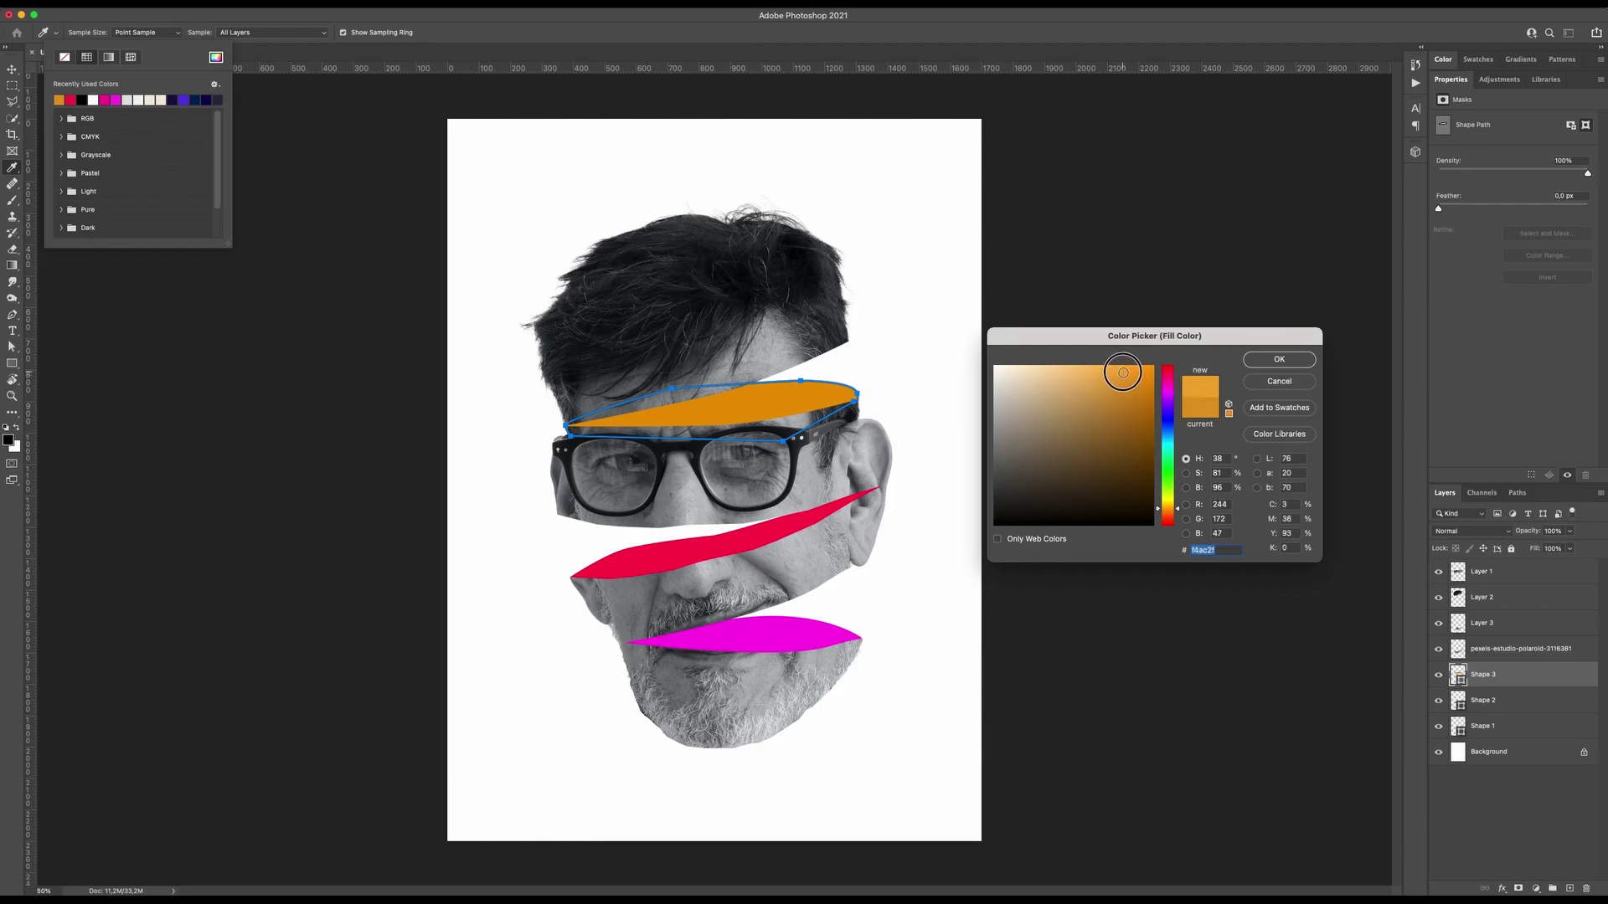
click(1265, 362)
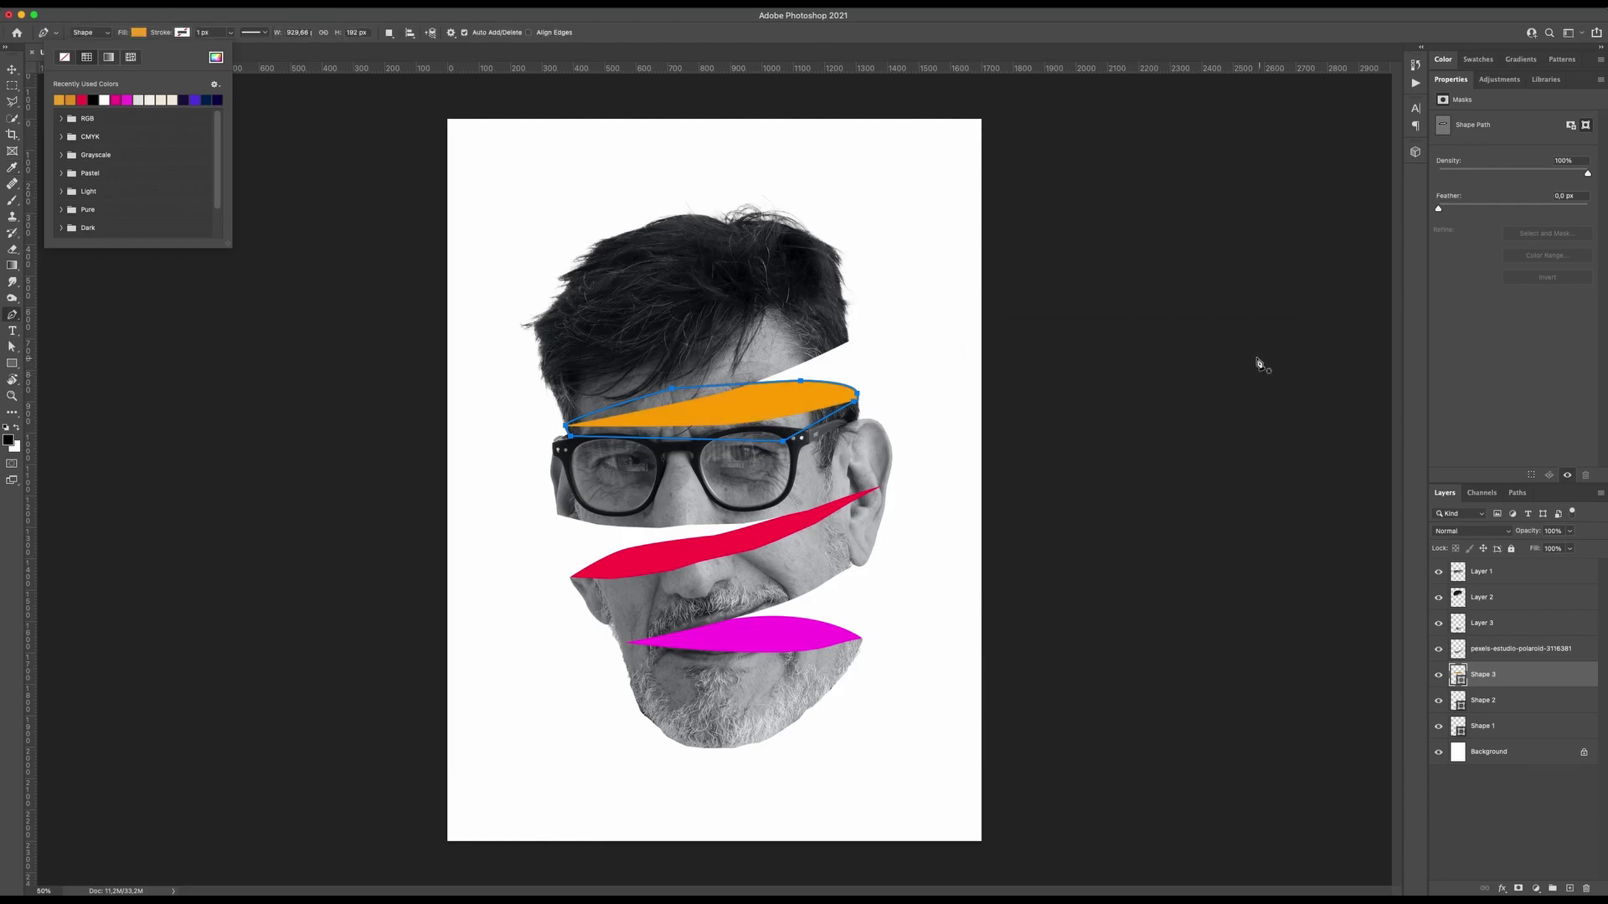
key(m)
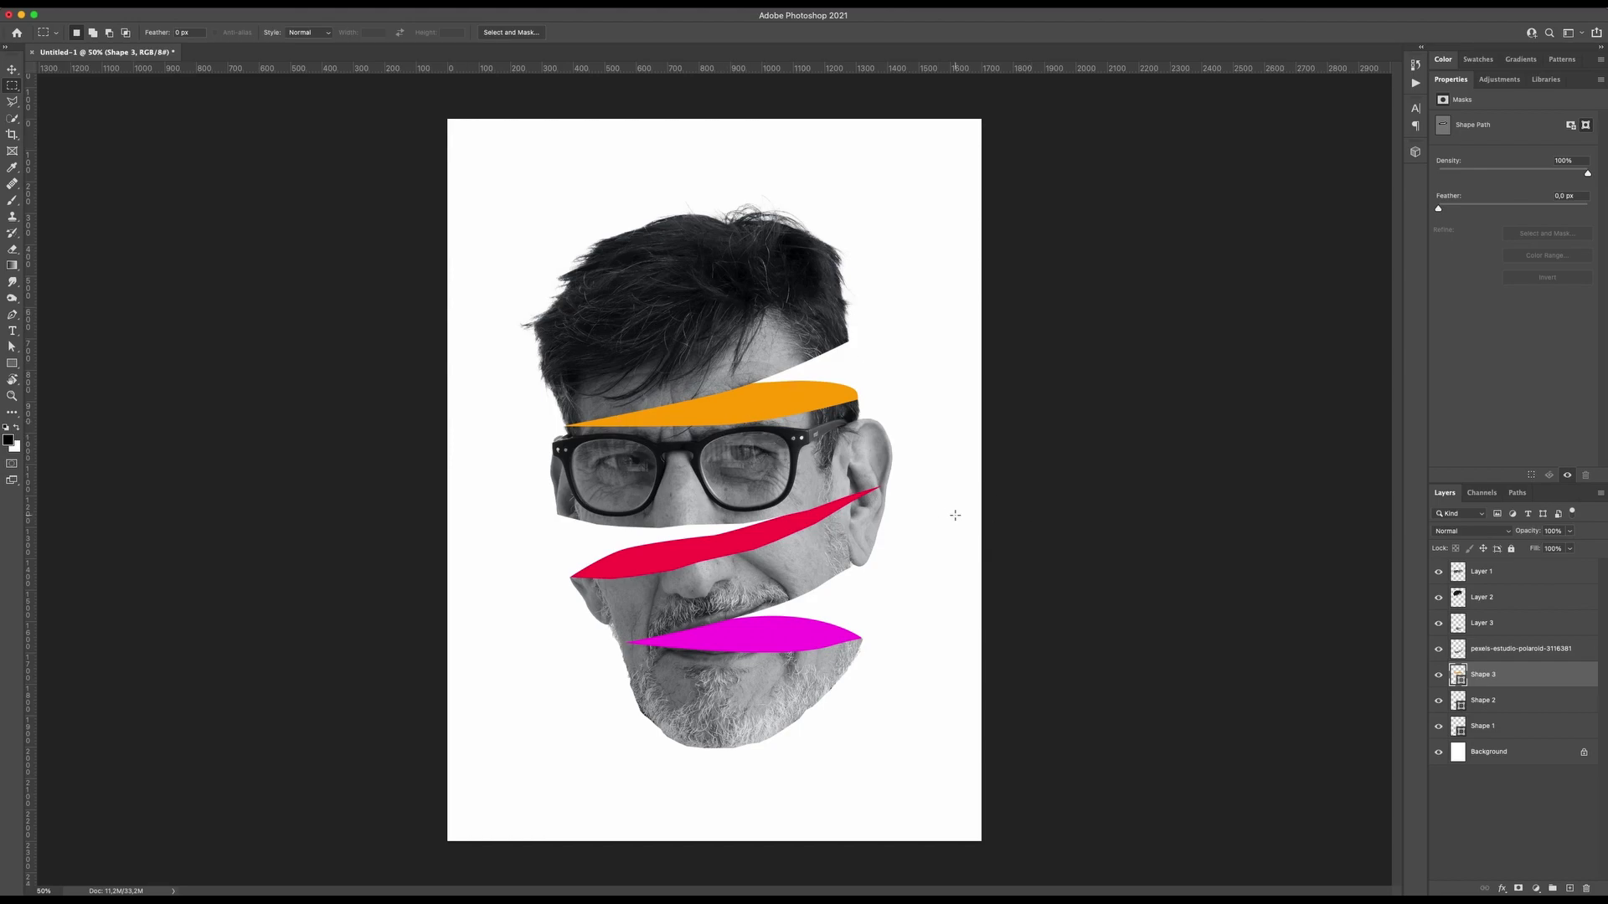
- Add a new layer clipped to the orange Shape 3
click(1570, 889)
right_click(1491, 685)
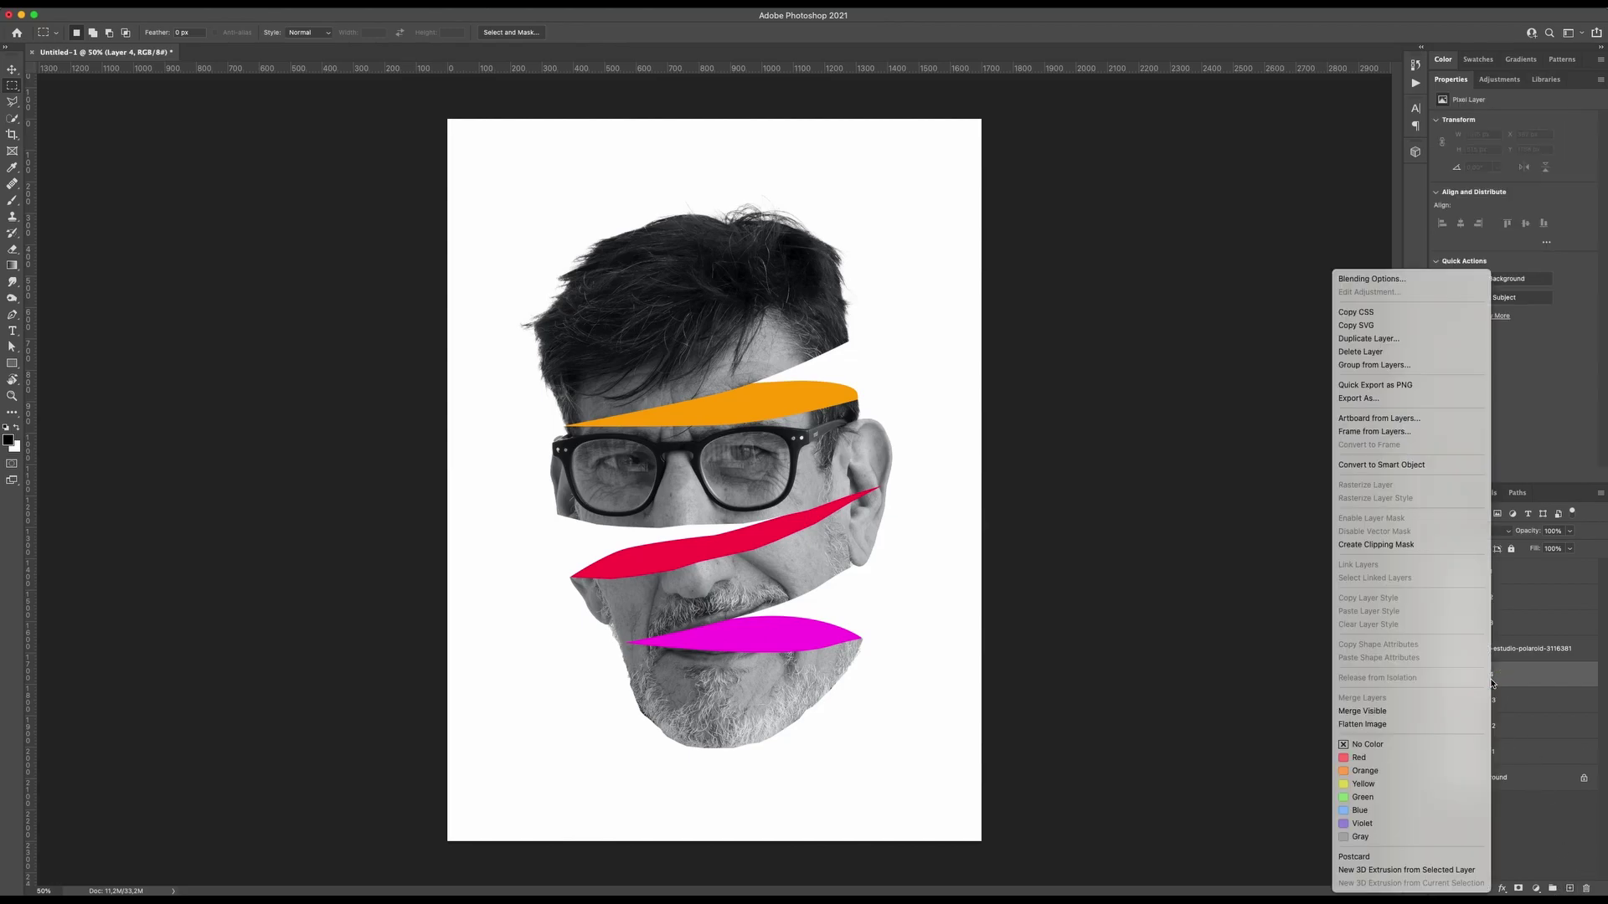
click(1393, 548)
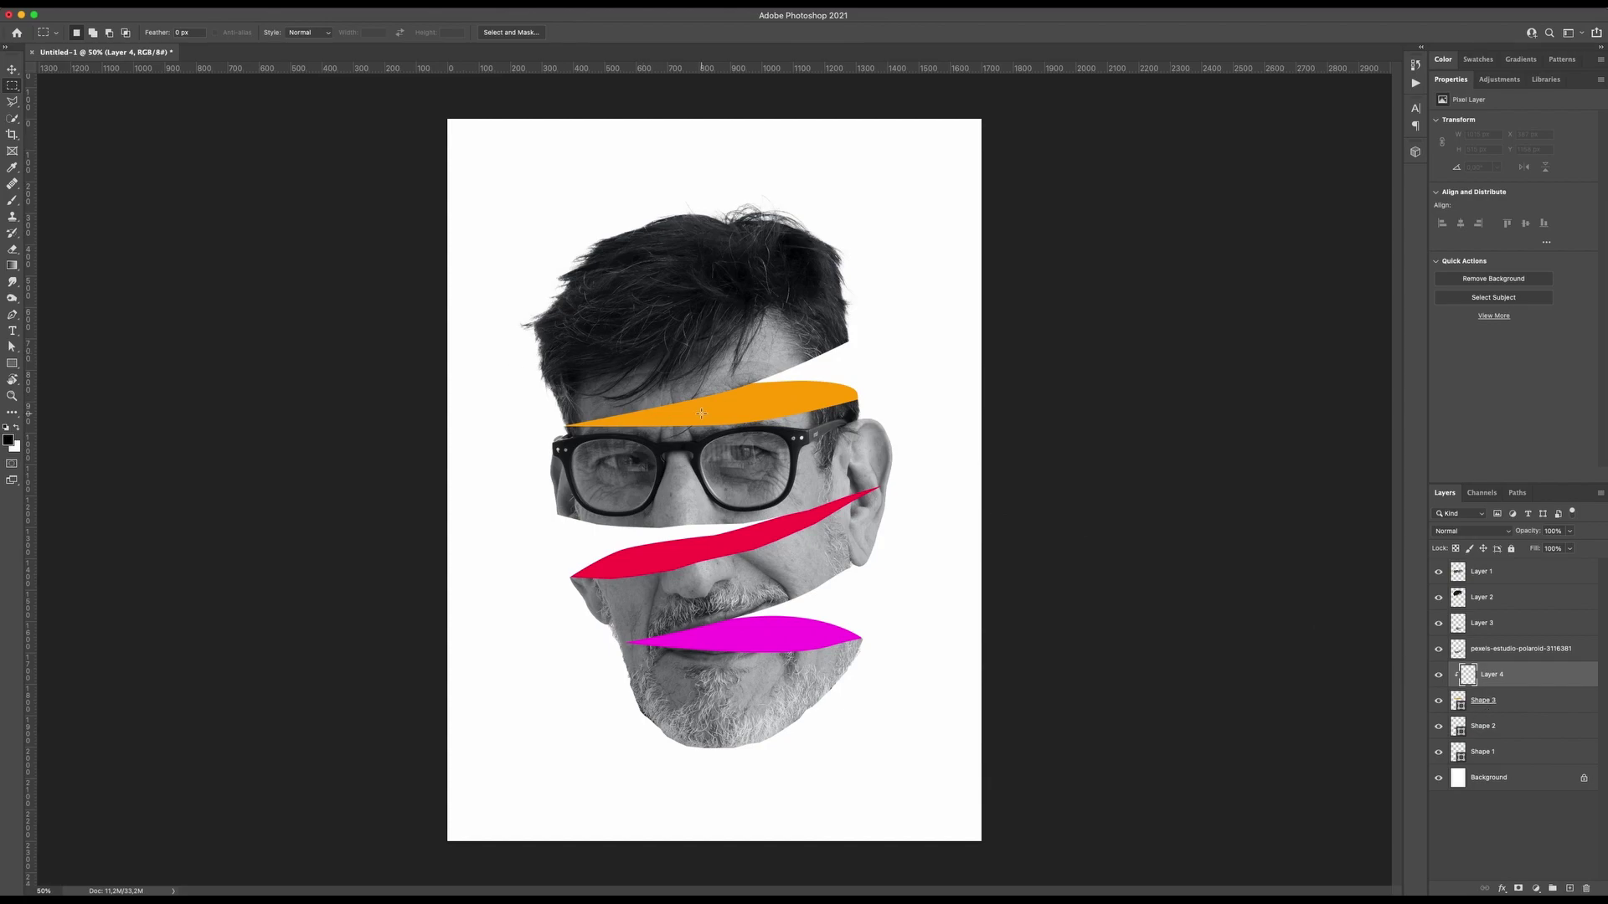
- Paint soft dark shading over the orange gap with a 268 px brush, then add a layer above Shape 2
click(12, 200)
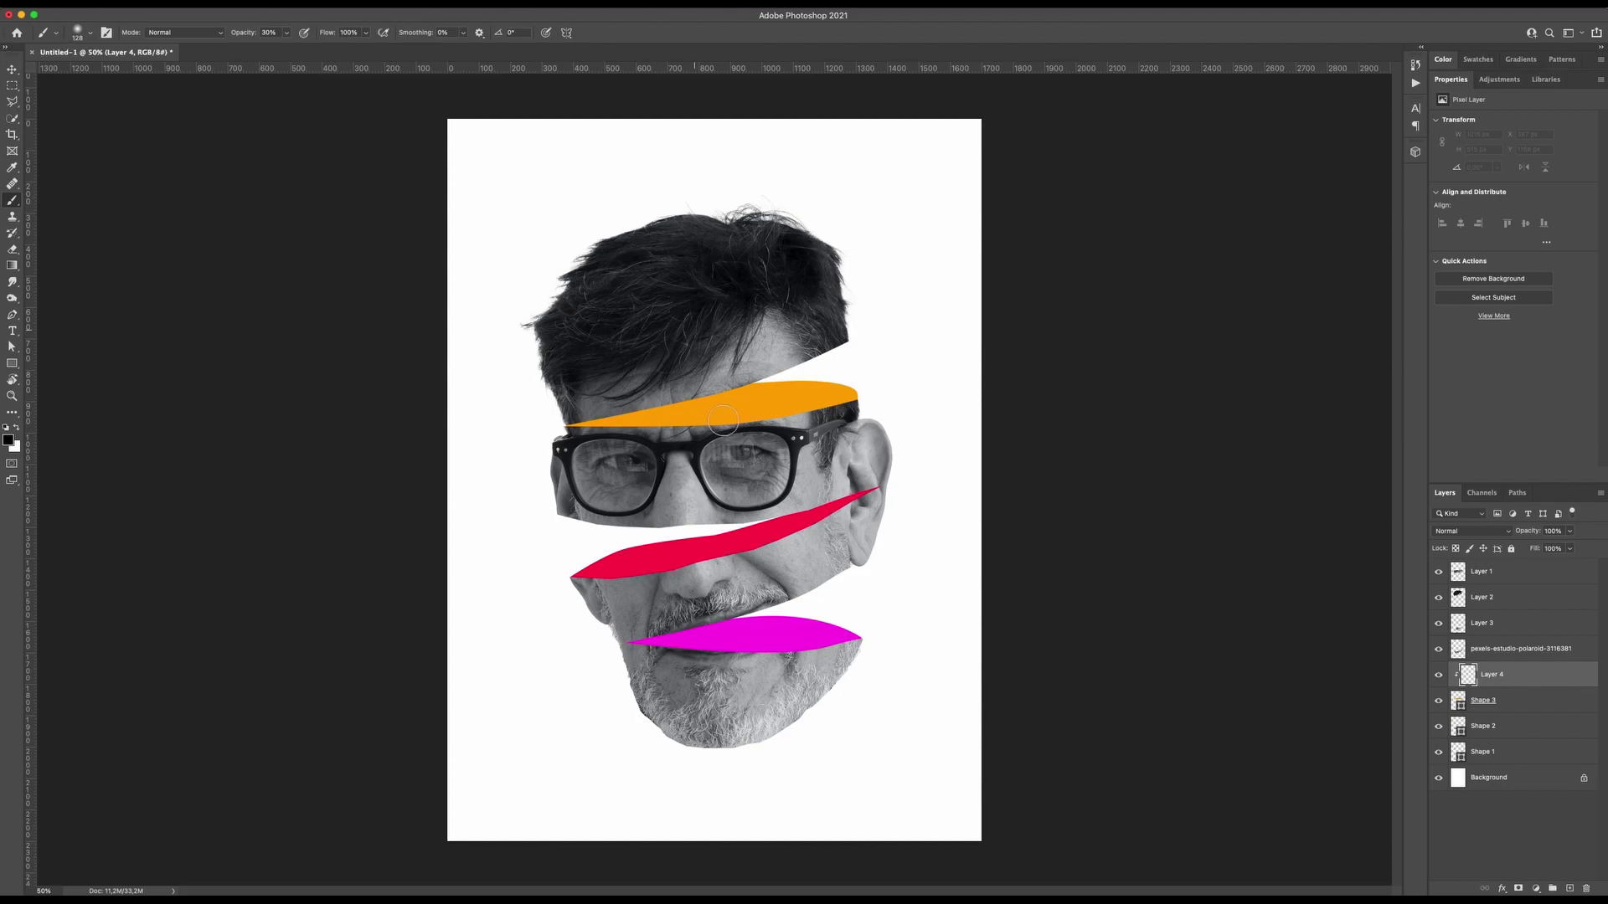
drag(610, 392, 632, 370)
click(268, 32)
mouse_move(696, 366)
mouse_down()
mouse_move(807, 341)
mouse_move(531, 395)
mouse_move(551, 411)
mouse_up()
mouse_move(779, 351)
mouse_down()
mouse_move(592, 359)
mouse_move(503, 406)
mouse_move(613, 396)
mouse_move(681, 323)
mouse_move(578, 398)
mouse_move(735, 341)
mouse_move(797, 335)
mouse_move(862, 359)
mouse_move(808, 341)
mouse_up()
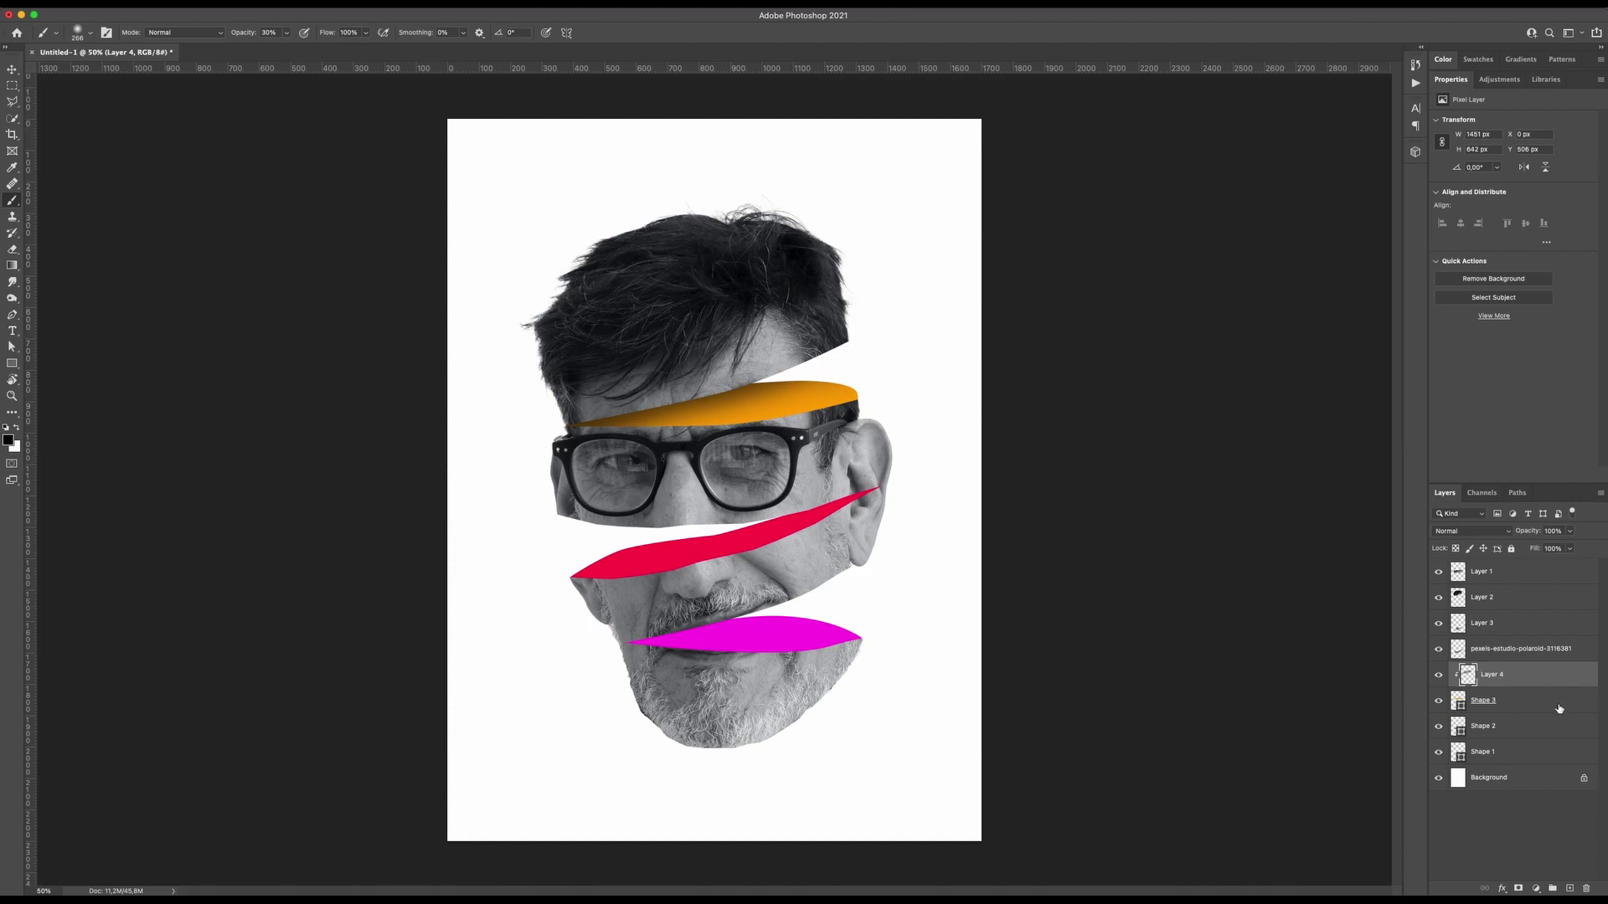
click(1504, 728)
click(1569, 889)
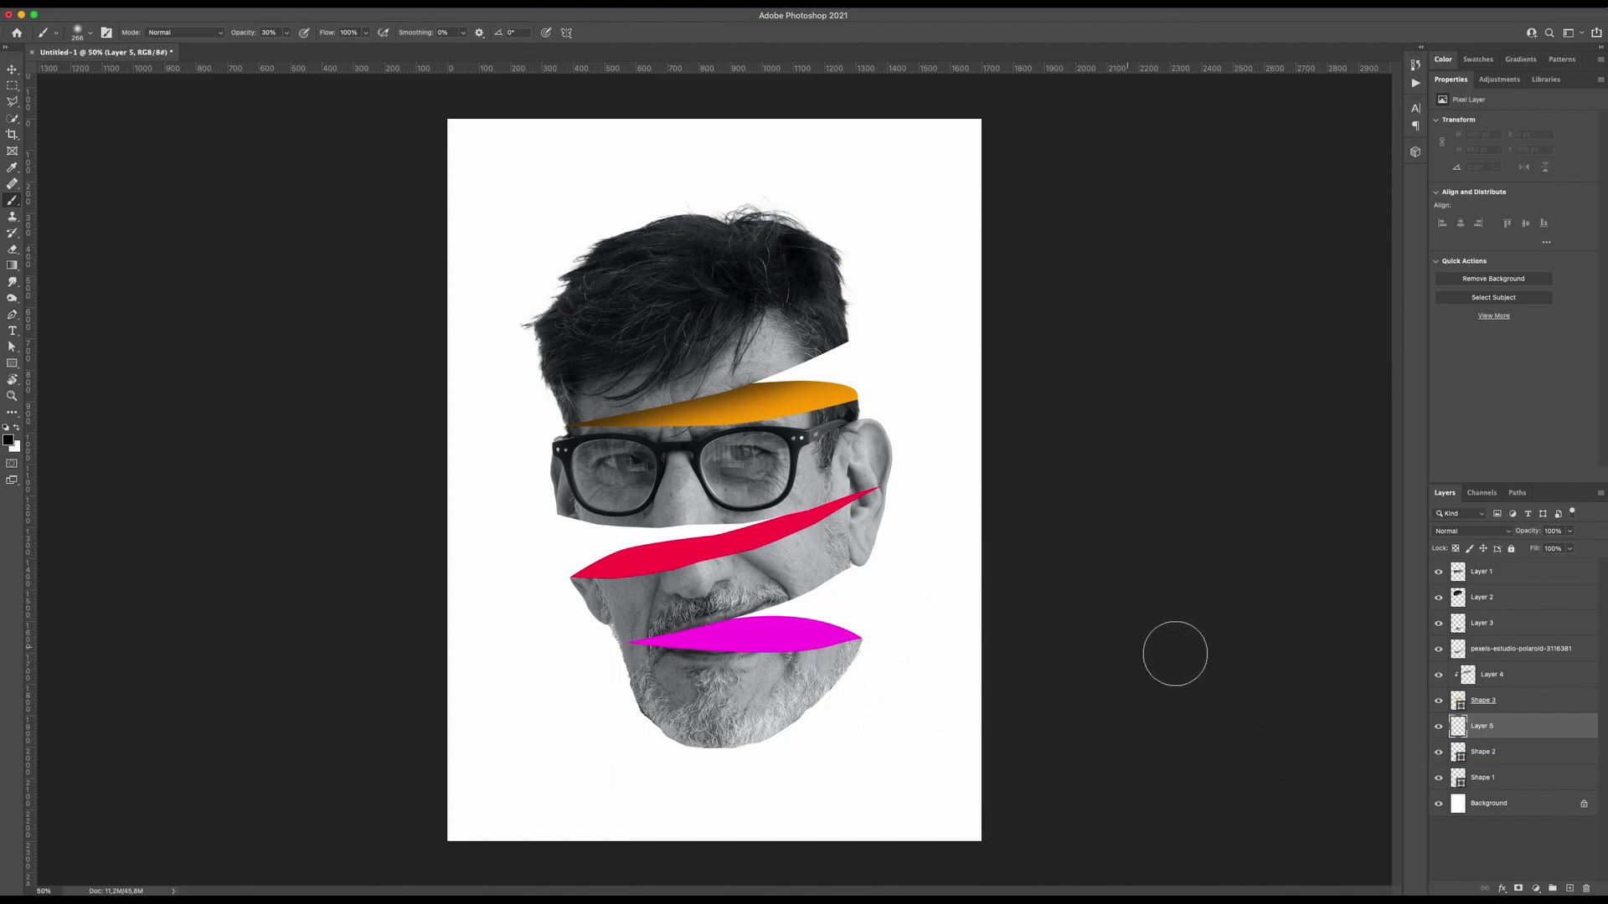
- Paint soft grey shadows near the ear and under the glasses on Layer 5, clipped to Shape 2
mouse_move(675, 528)
mouse_down()
mouse_move(850, 520)
mouse_move(861, 503)
mouse_up()
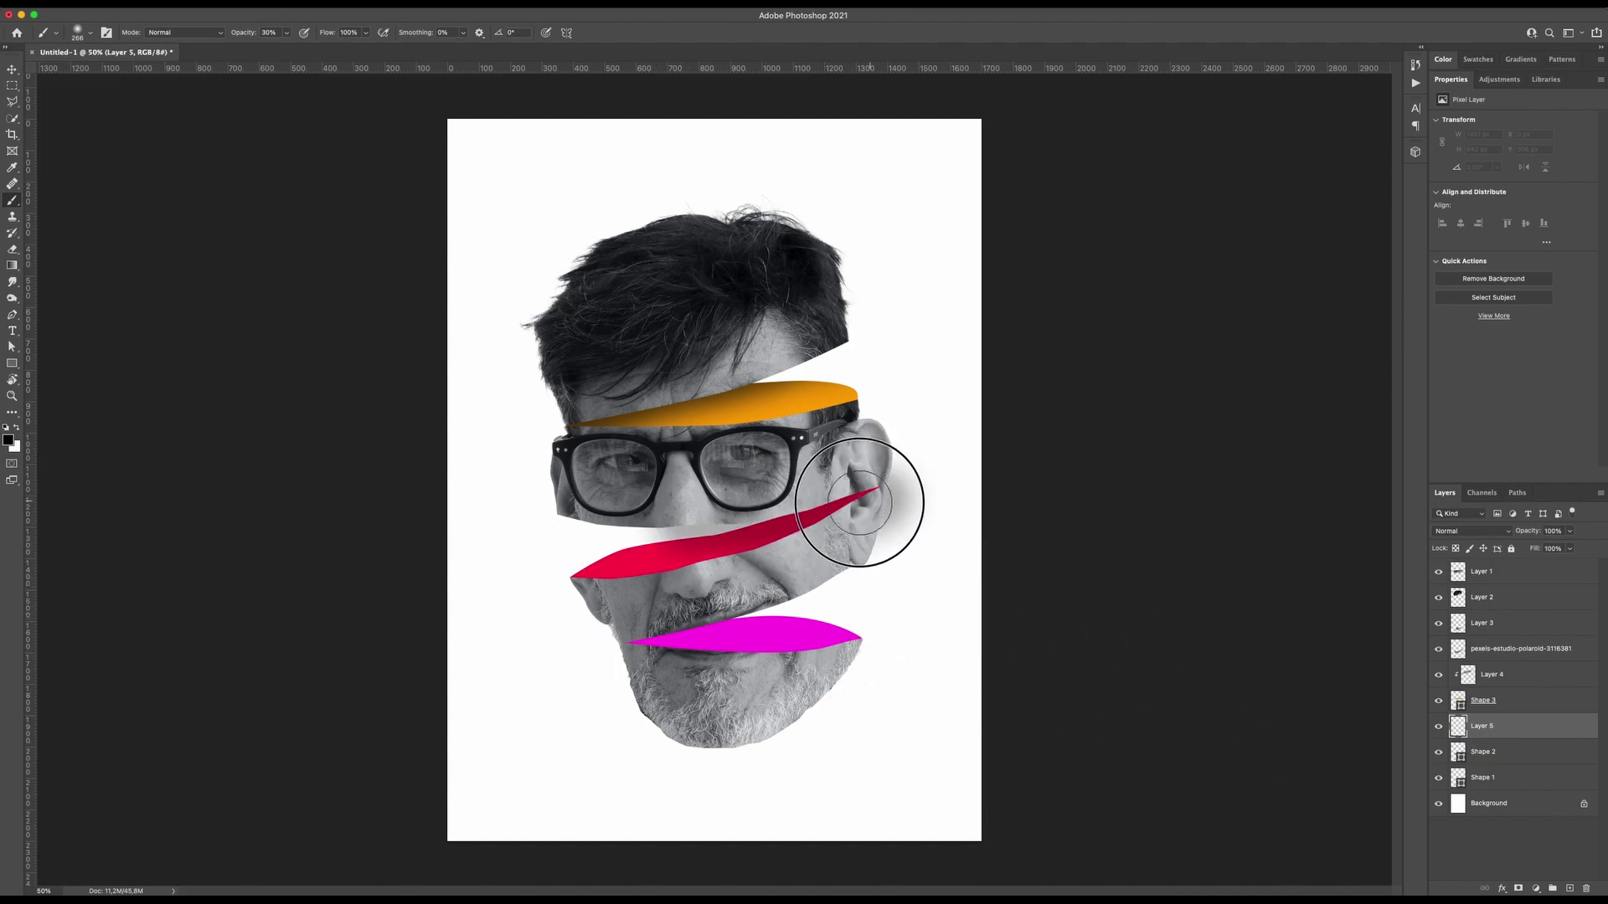
mouse_move(737, 512)
mouse_down()
mouse_move(578, 527)
mouse_move(628, 523)
mouse_up()
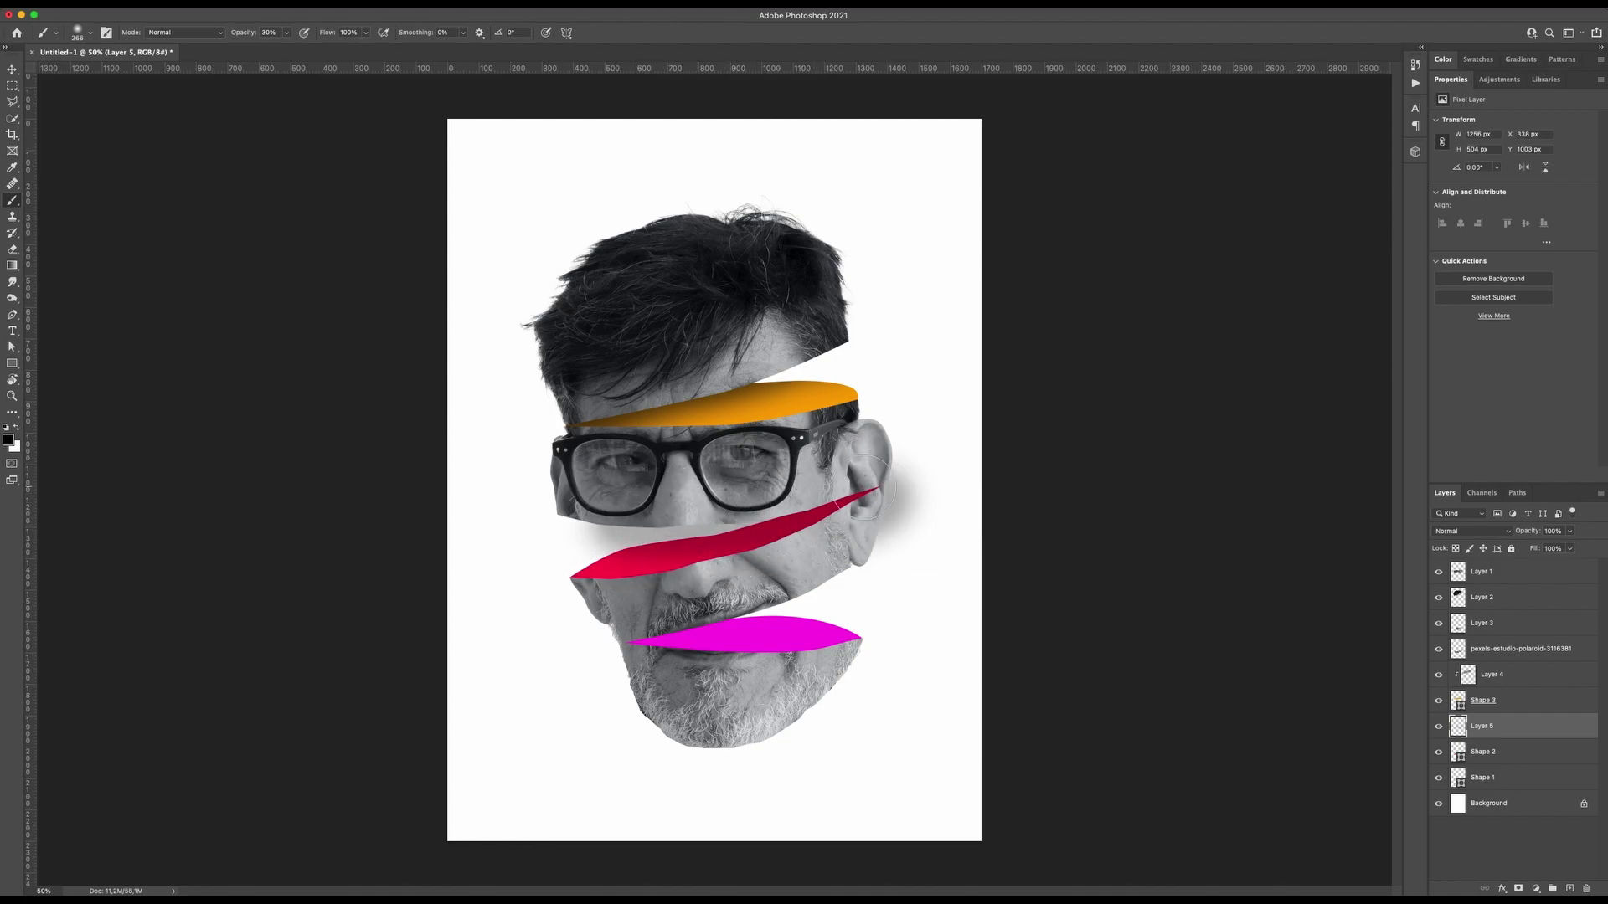
mouse_move(827, 501)
mouse_down()
mouse_move(704, 499)
mouse_move(846, 483)
mouse_up()
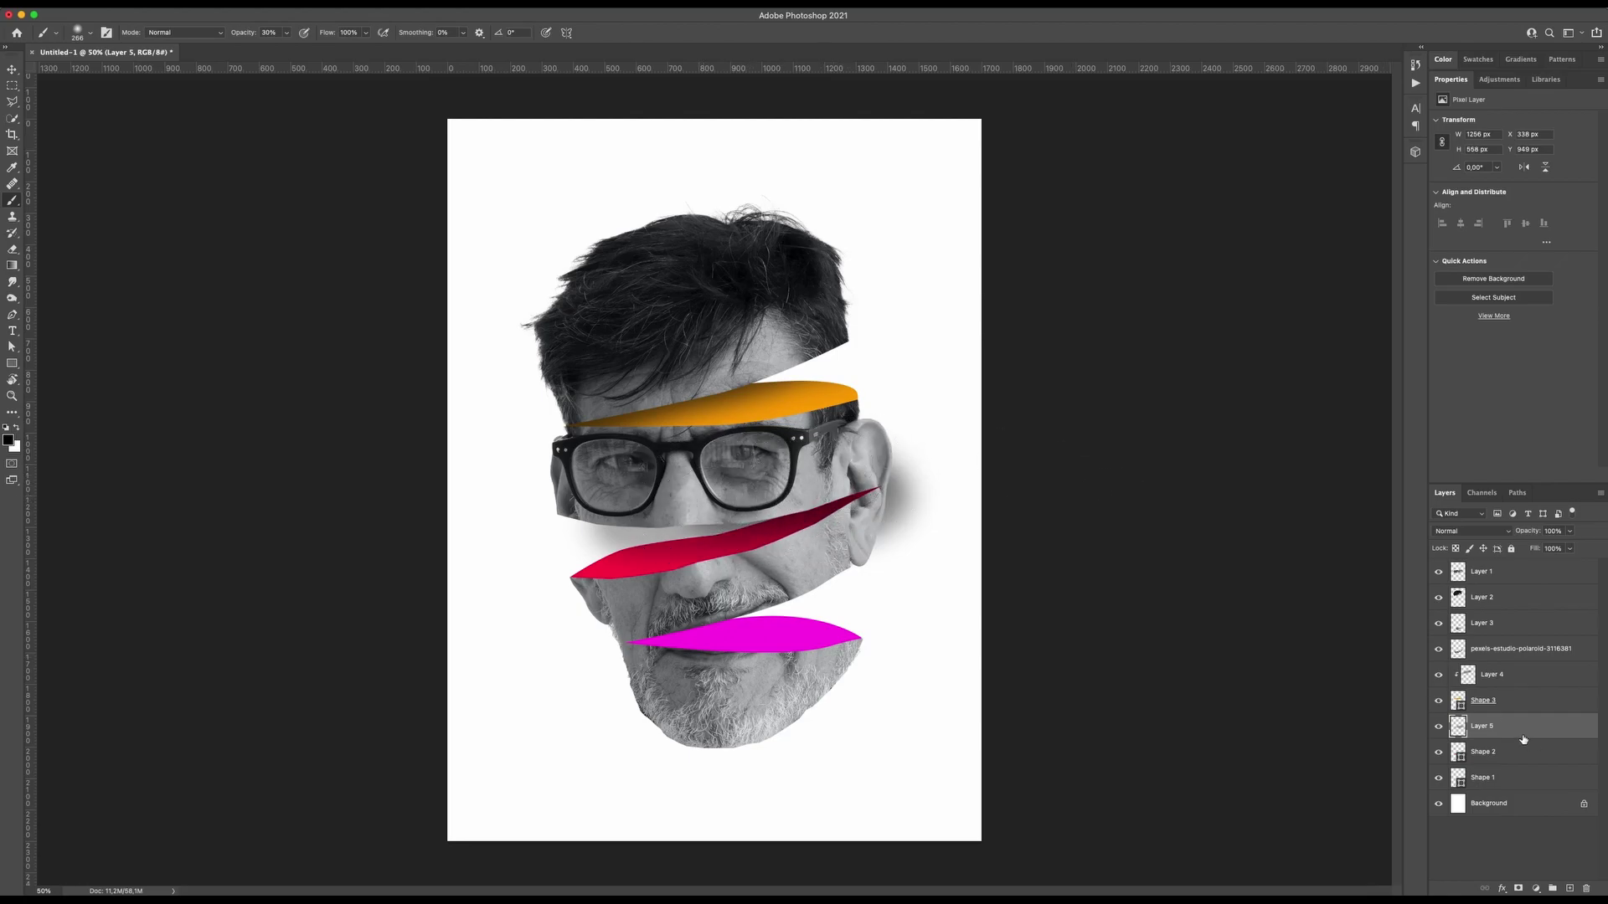
right_click(1492, 731)
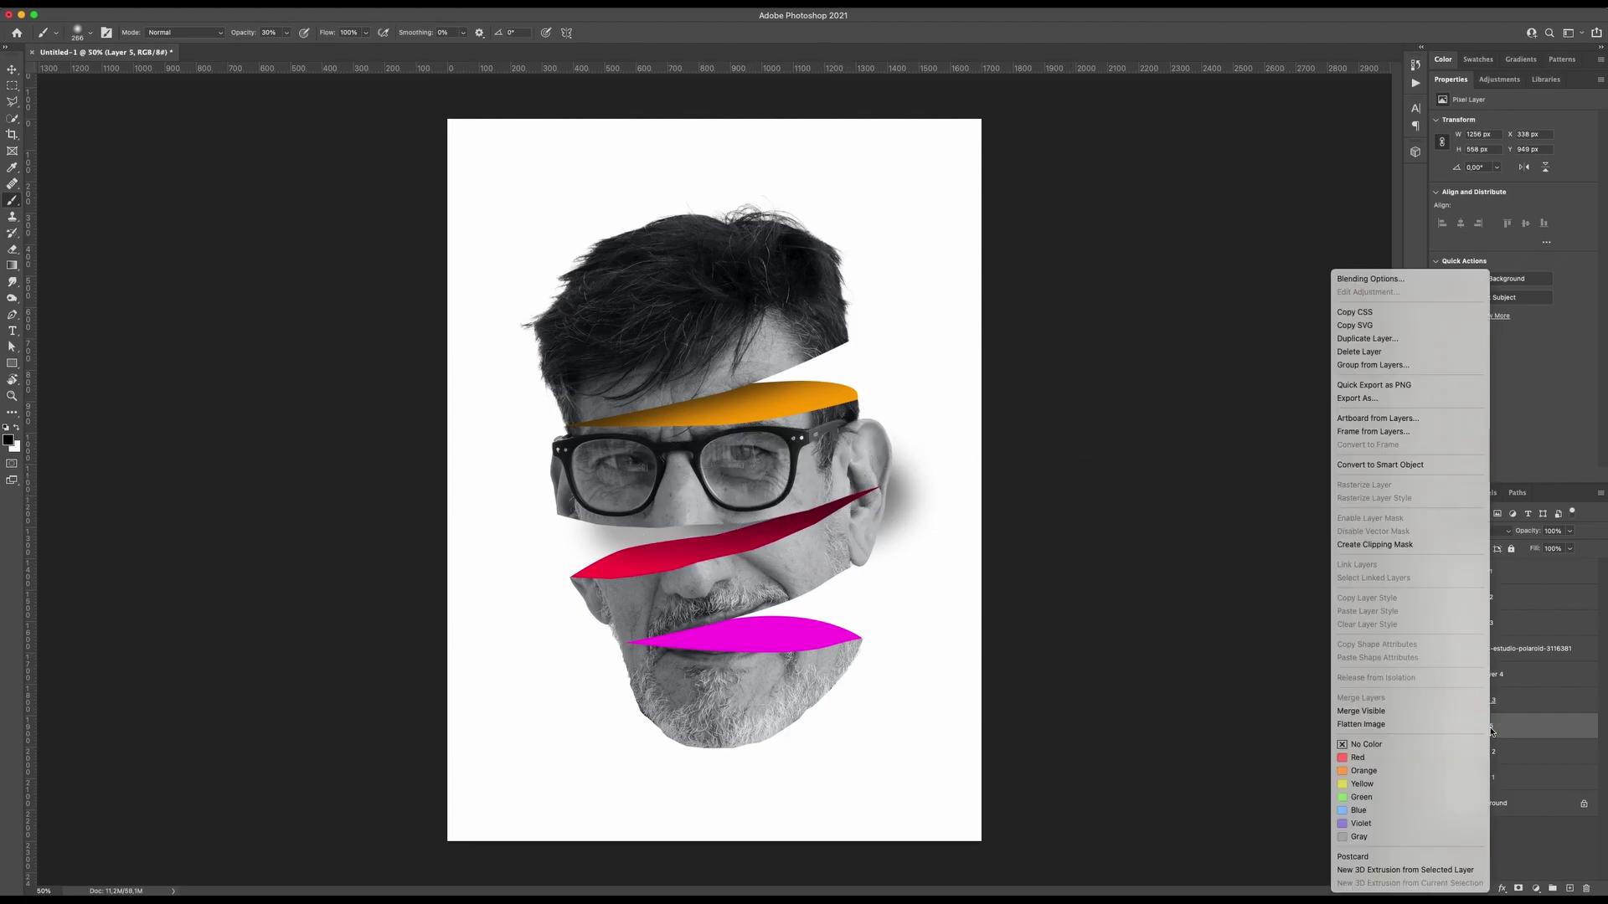
click(1360, 544)
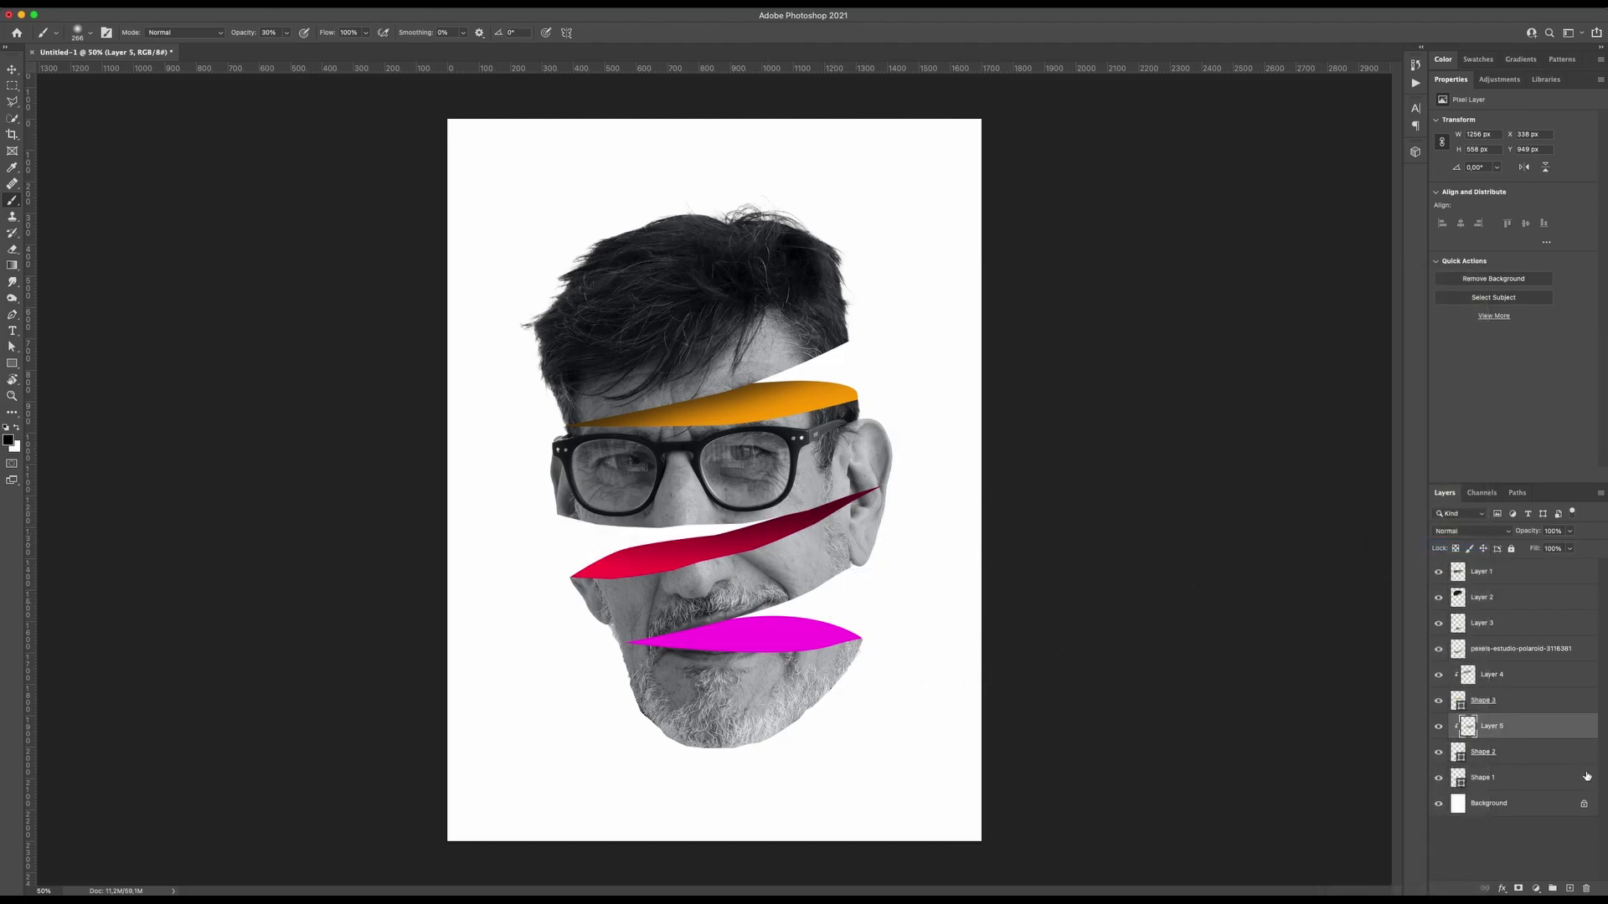
click(1491, 780)
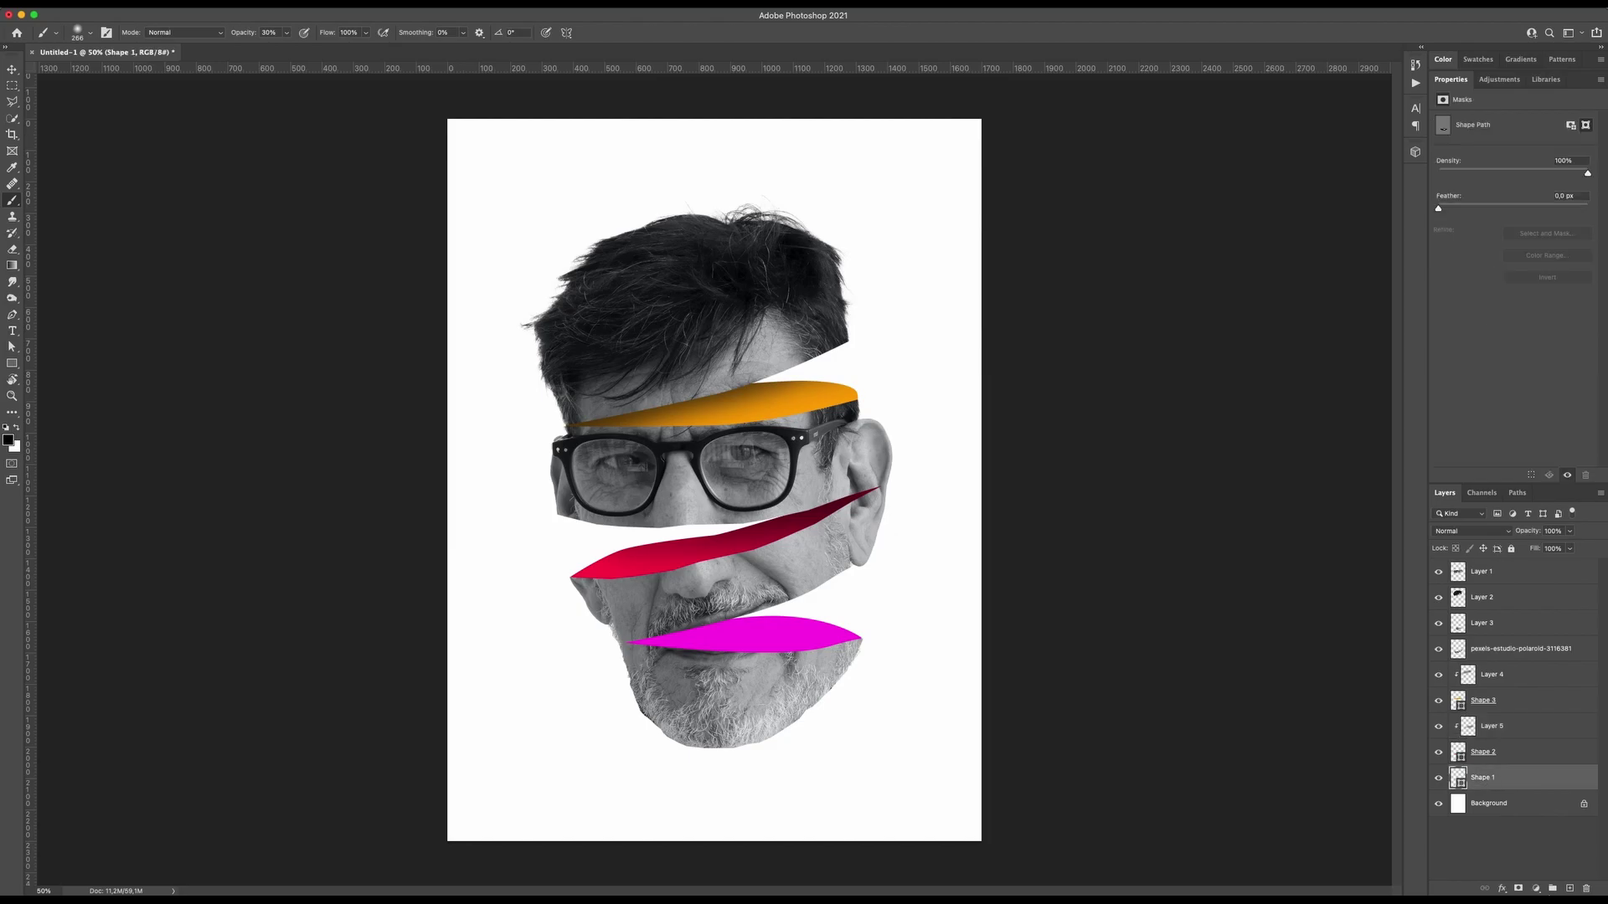
- Add Layer 6 clipped to Shape 1 and paint dark shading over the magenta gap
click(1570, 889)
right_click(1493, 778)
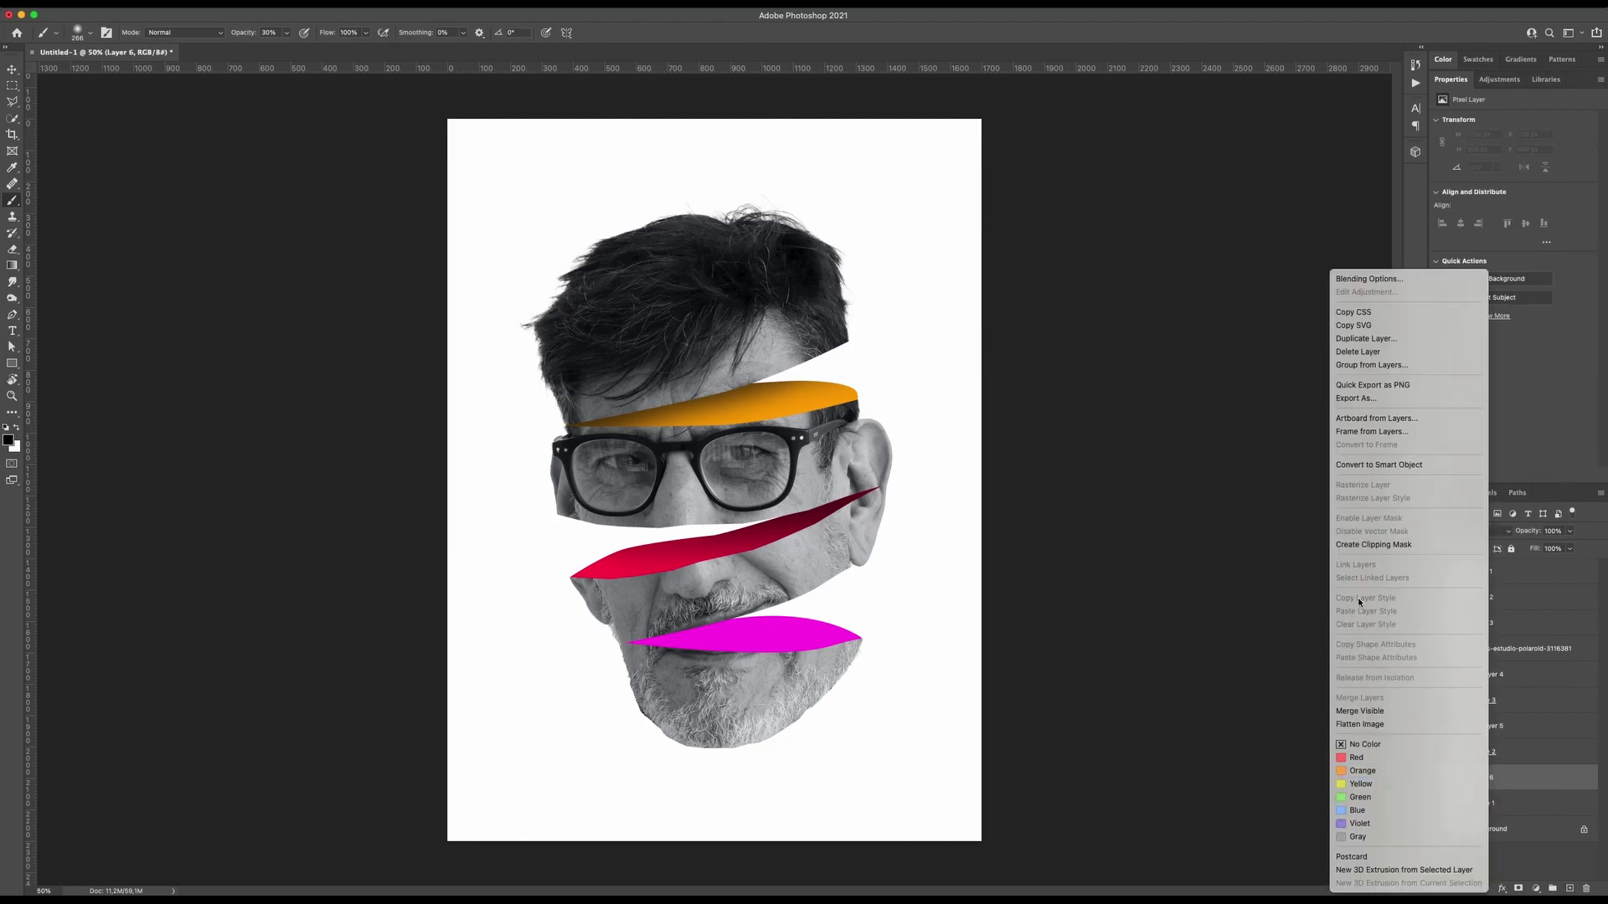
click(1366, 545)
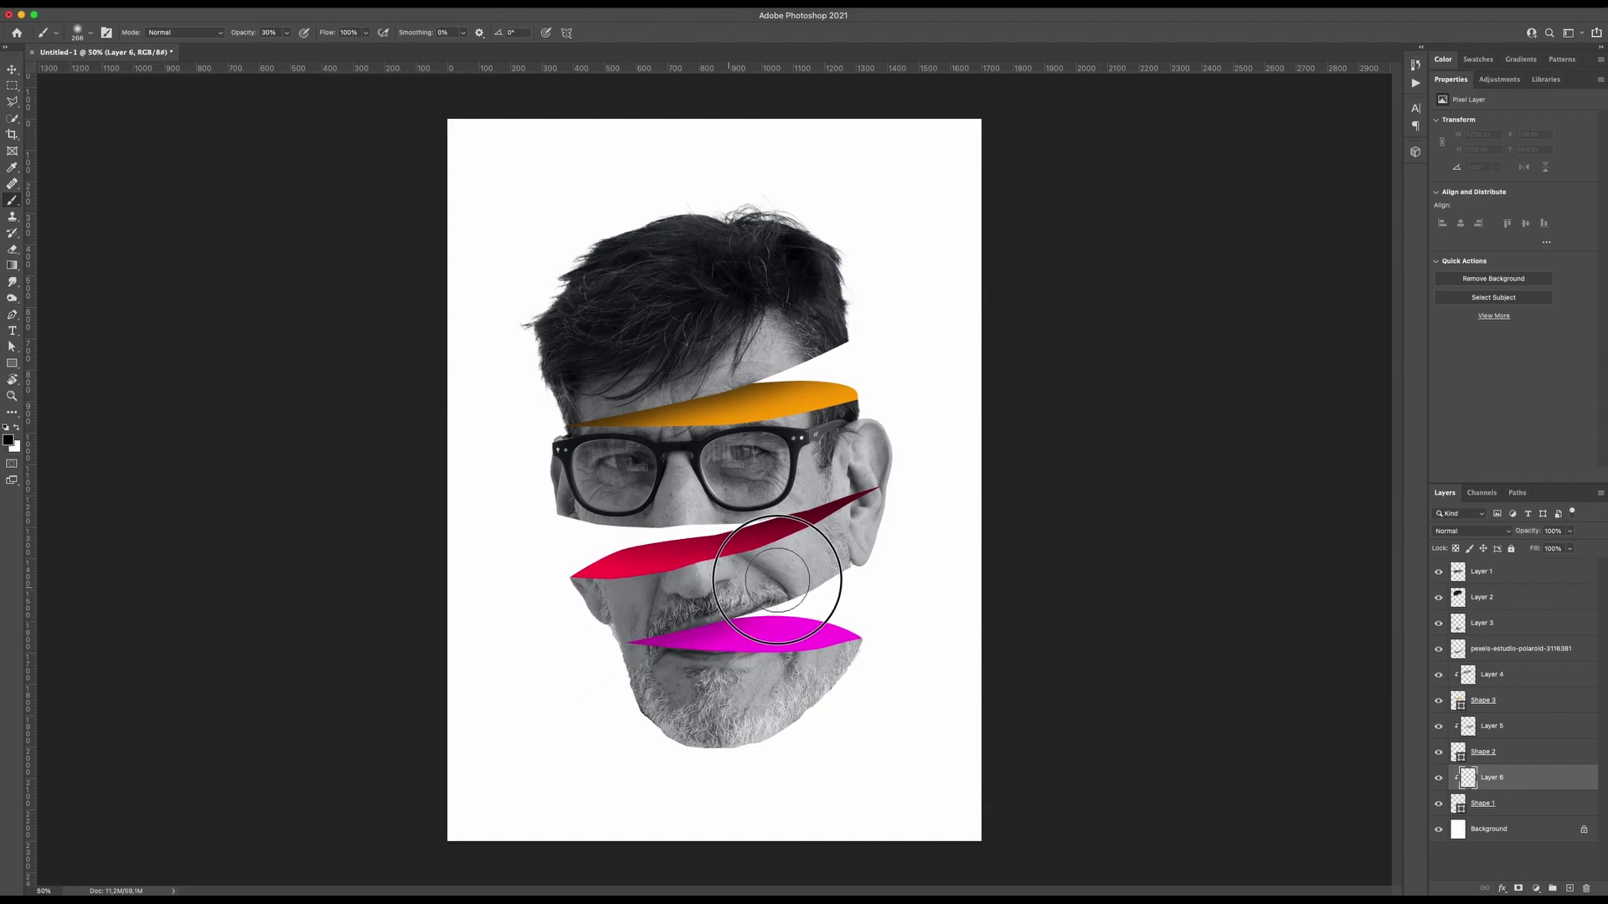
mouse_move(716, 554)
mouse_down()
mouse_move(637, 604)
mouse_move(632, 629)
mouse_move(742, 578)
mouse_move(787, 575)
mouse_move(643, 615)
mouse_move(810, 578)
mouse_move(619, 633)
mouse_up()
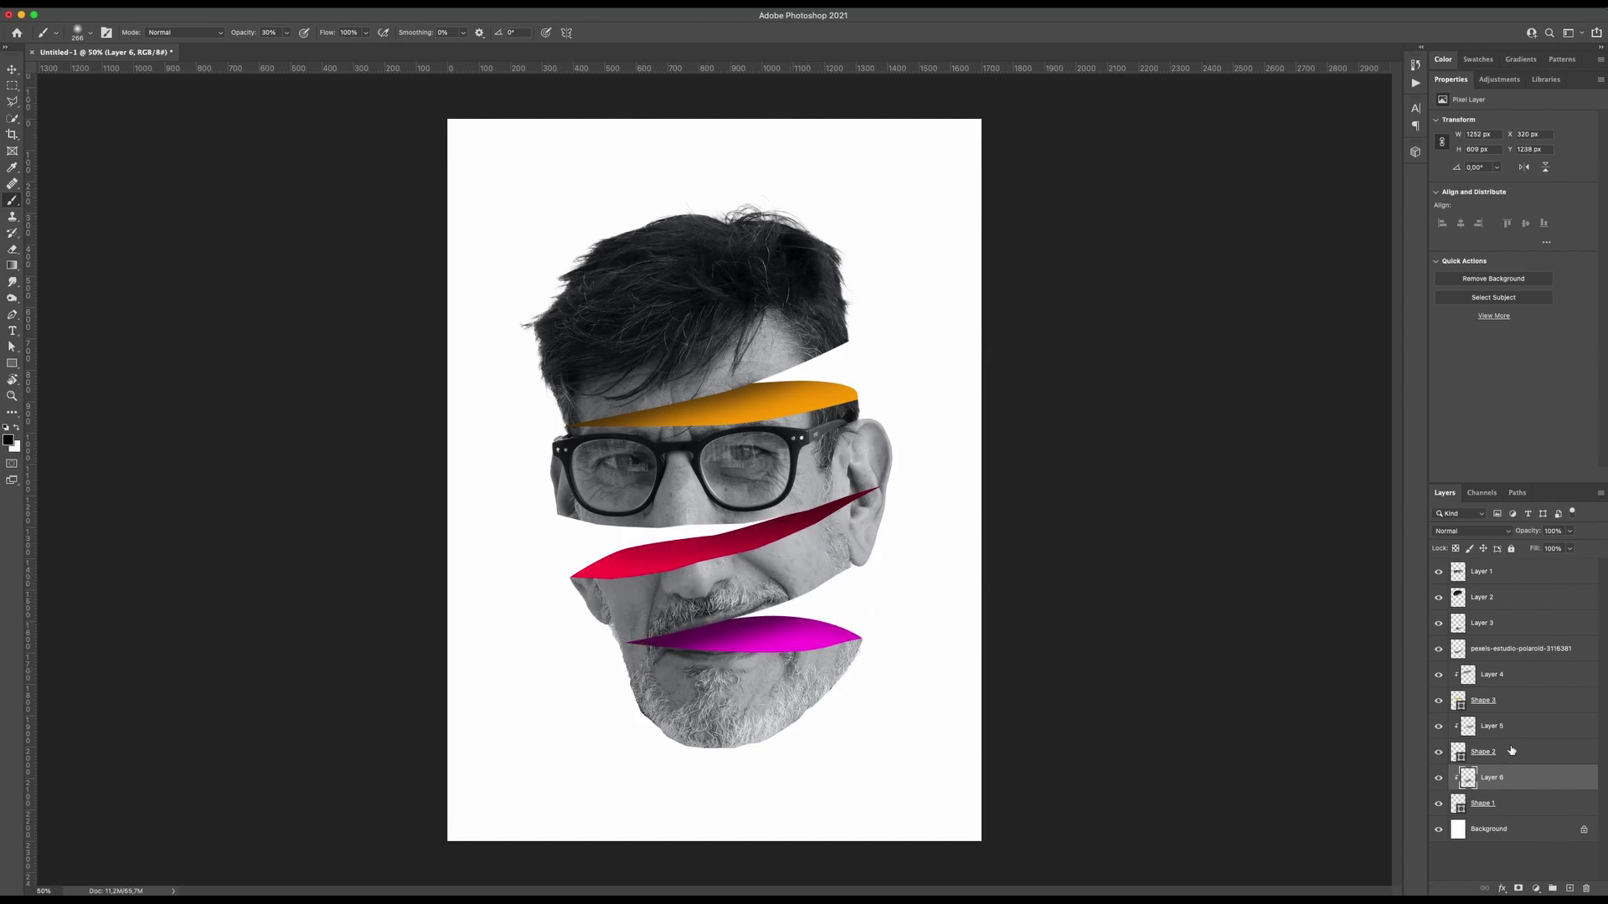
- Select Shape 1, Layer 6, Shape 2, Layer 5 and Layer 3 together
click(1499, 804)
shift+click(1495, 781)
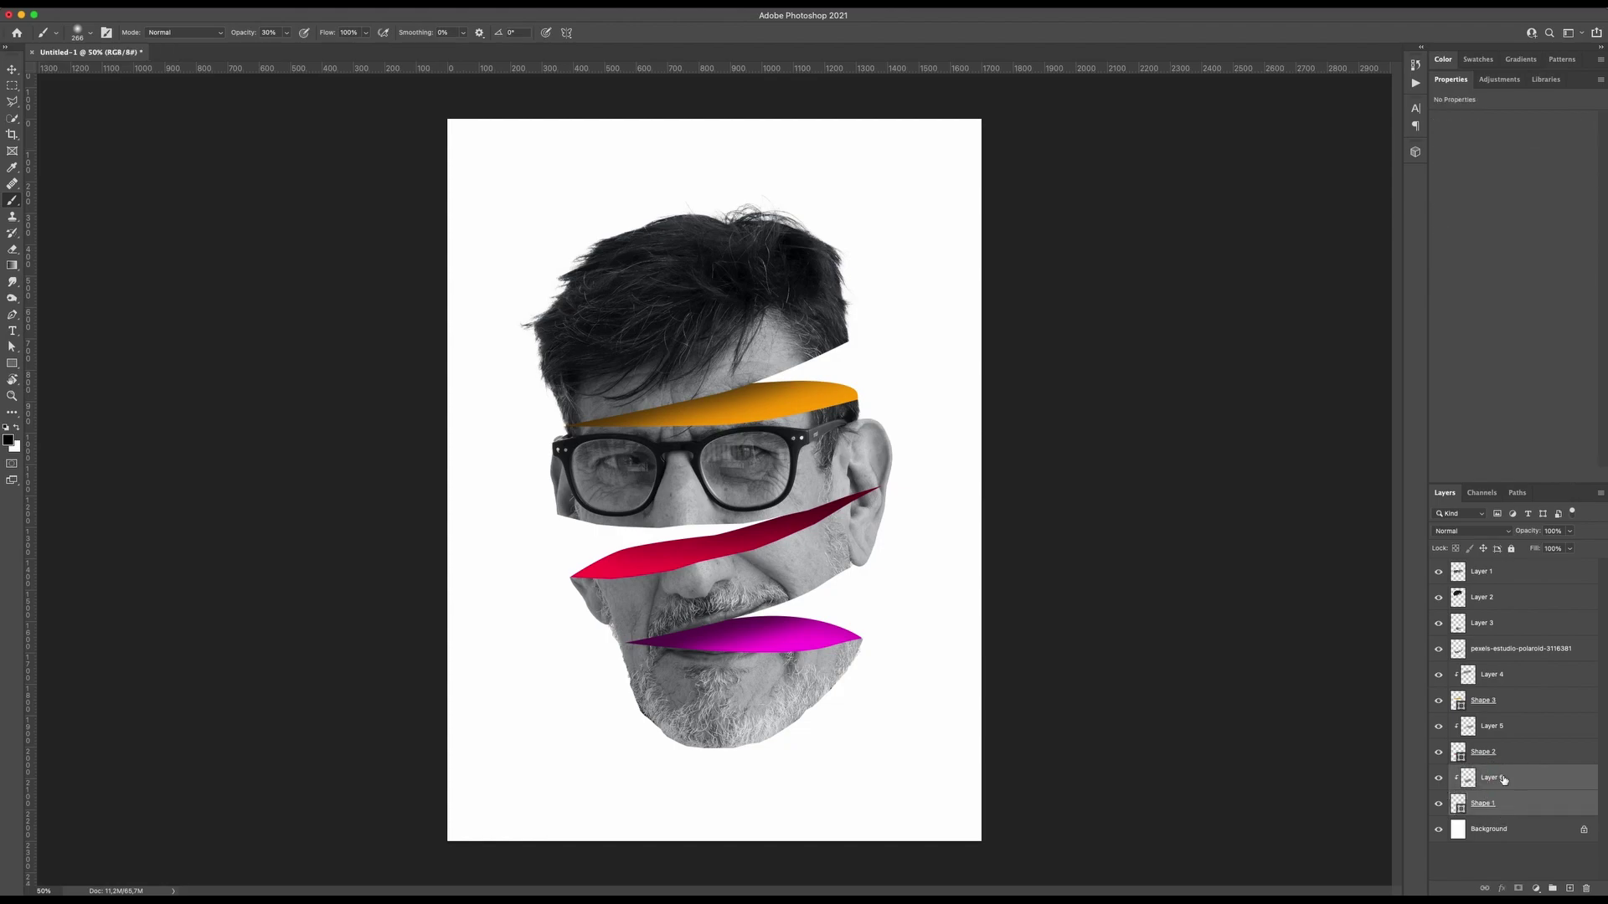
shift+click(1503, 752)
shift+click(1506, 725)
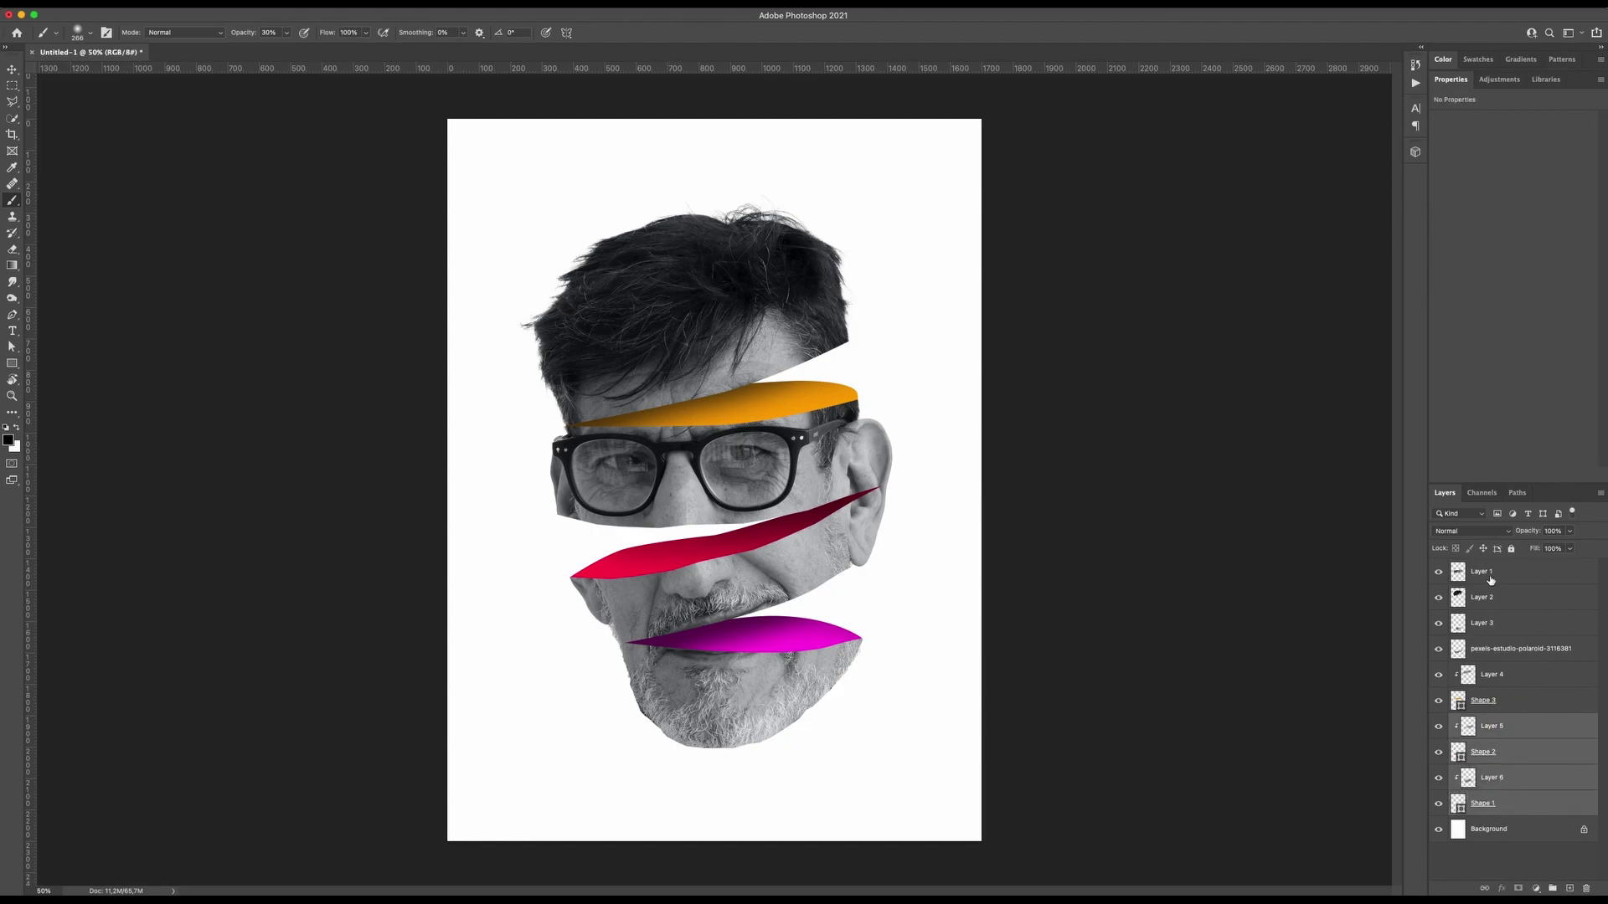
shift+click(1495, 620)
click(12, 70)
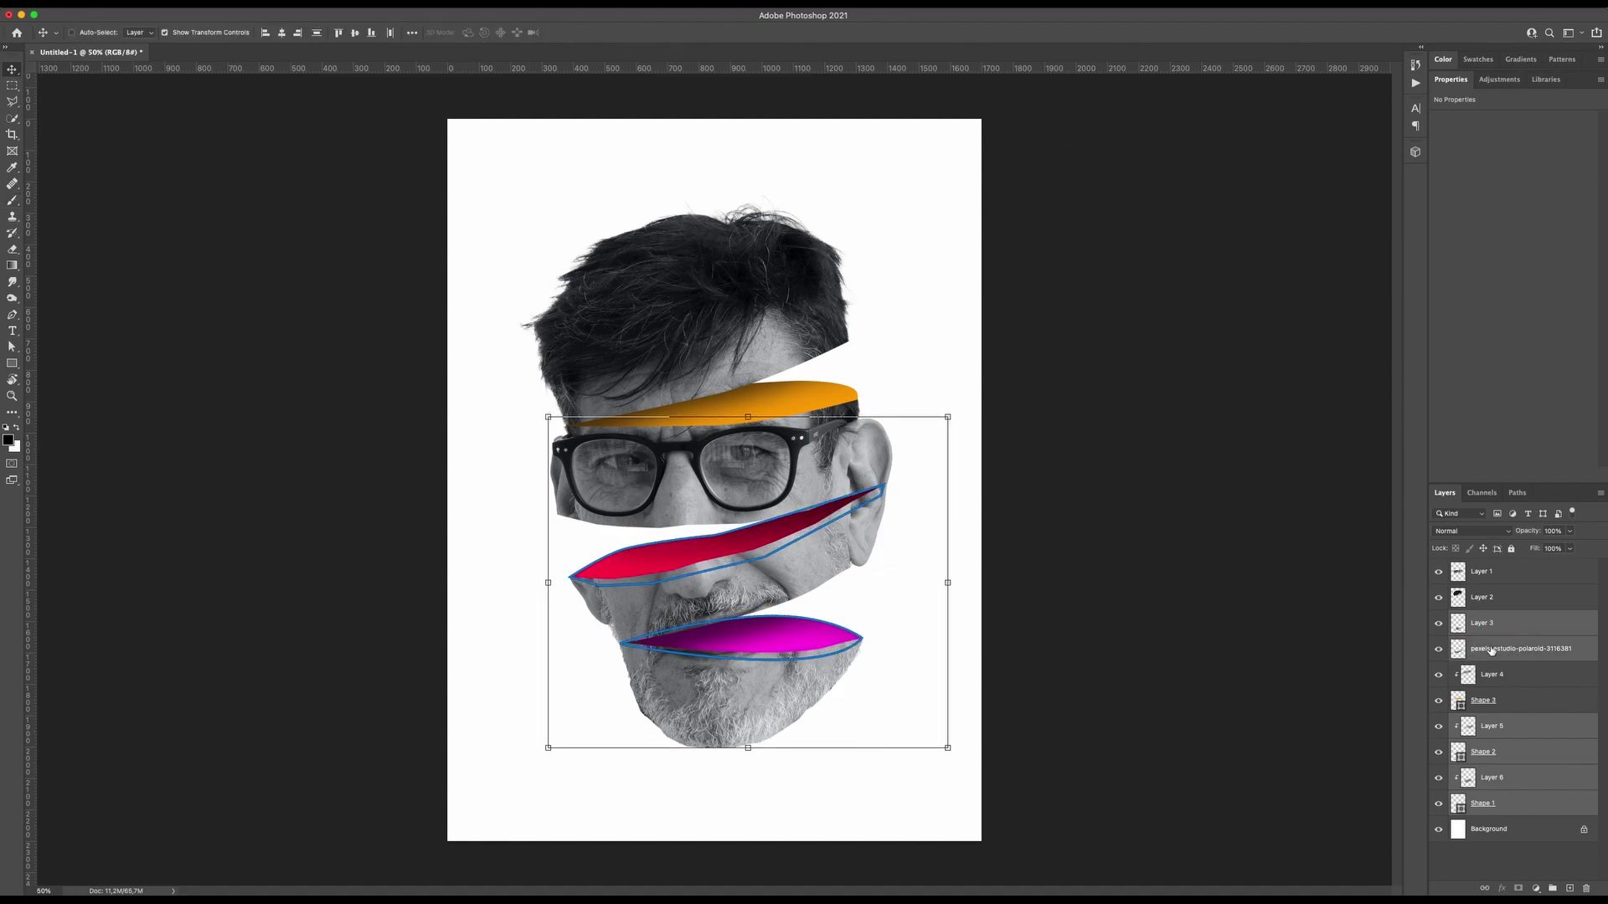
- Nudge the selected lower slice and gap layers up, then a pixel down and right
key(Up)
key(Up)
key(Up)
key(Up)
key(Up)
key(Up)
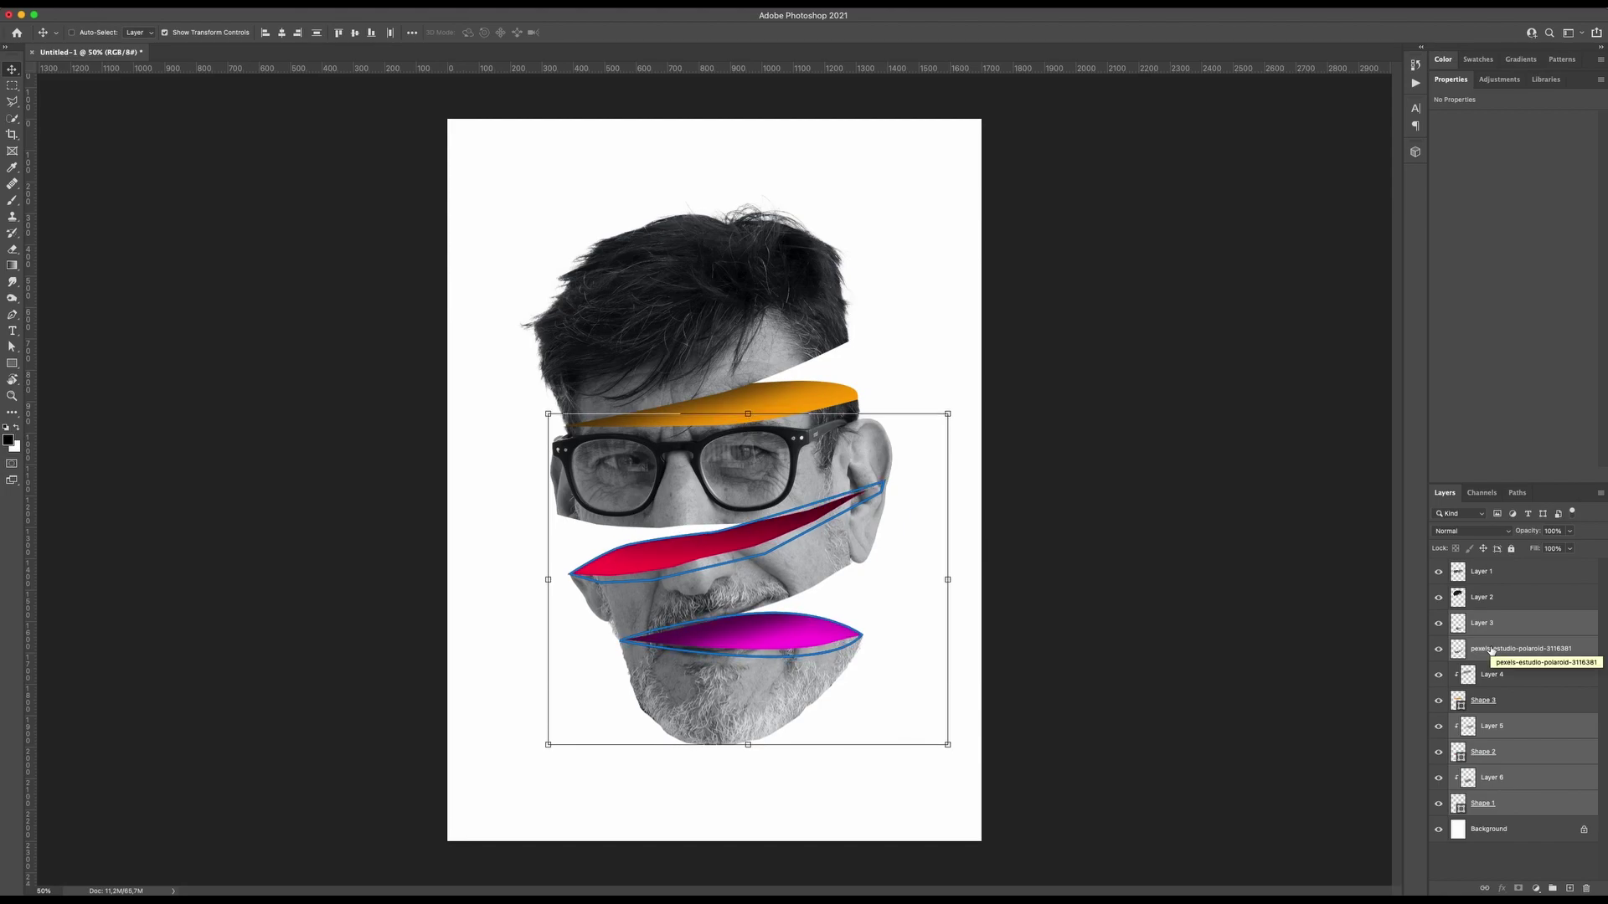
key(Down)
key(Down)
key(Right)
key(Right)
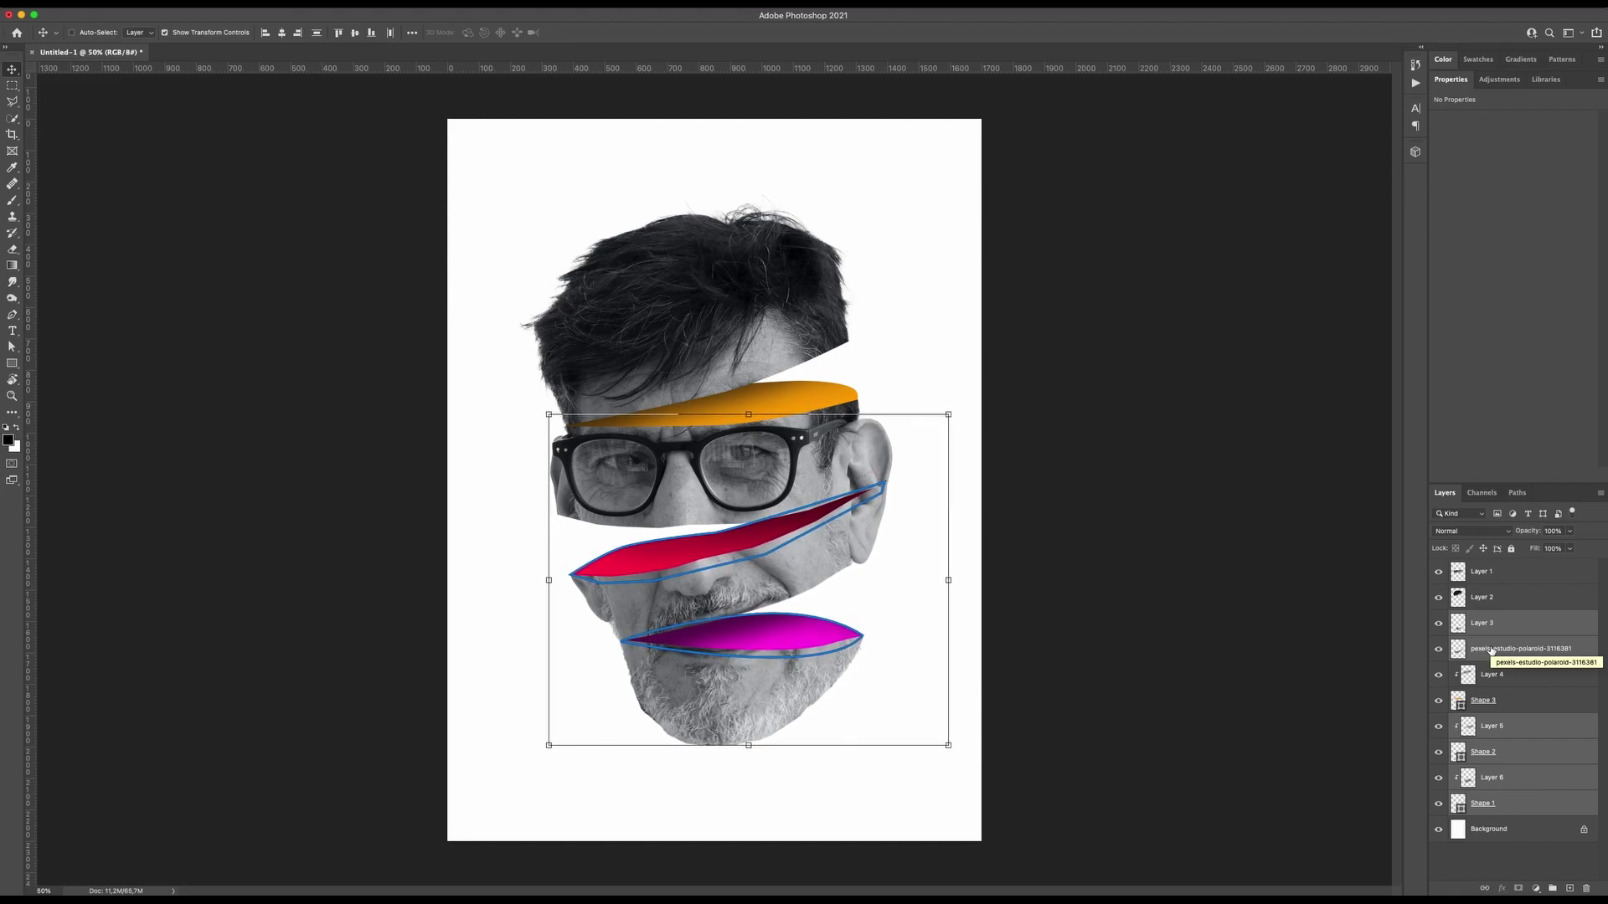
key(m)
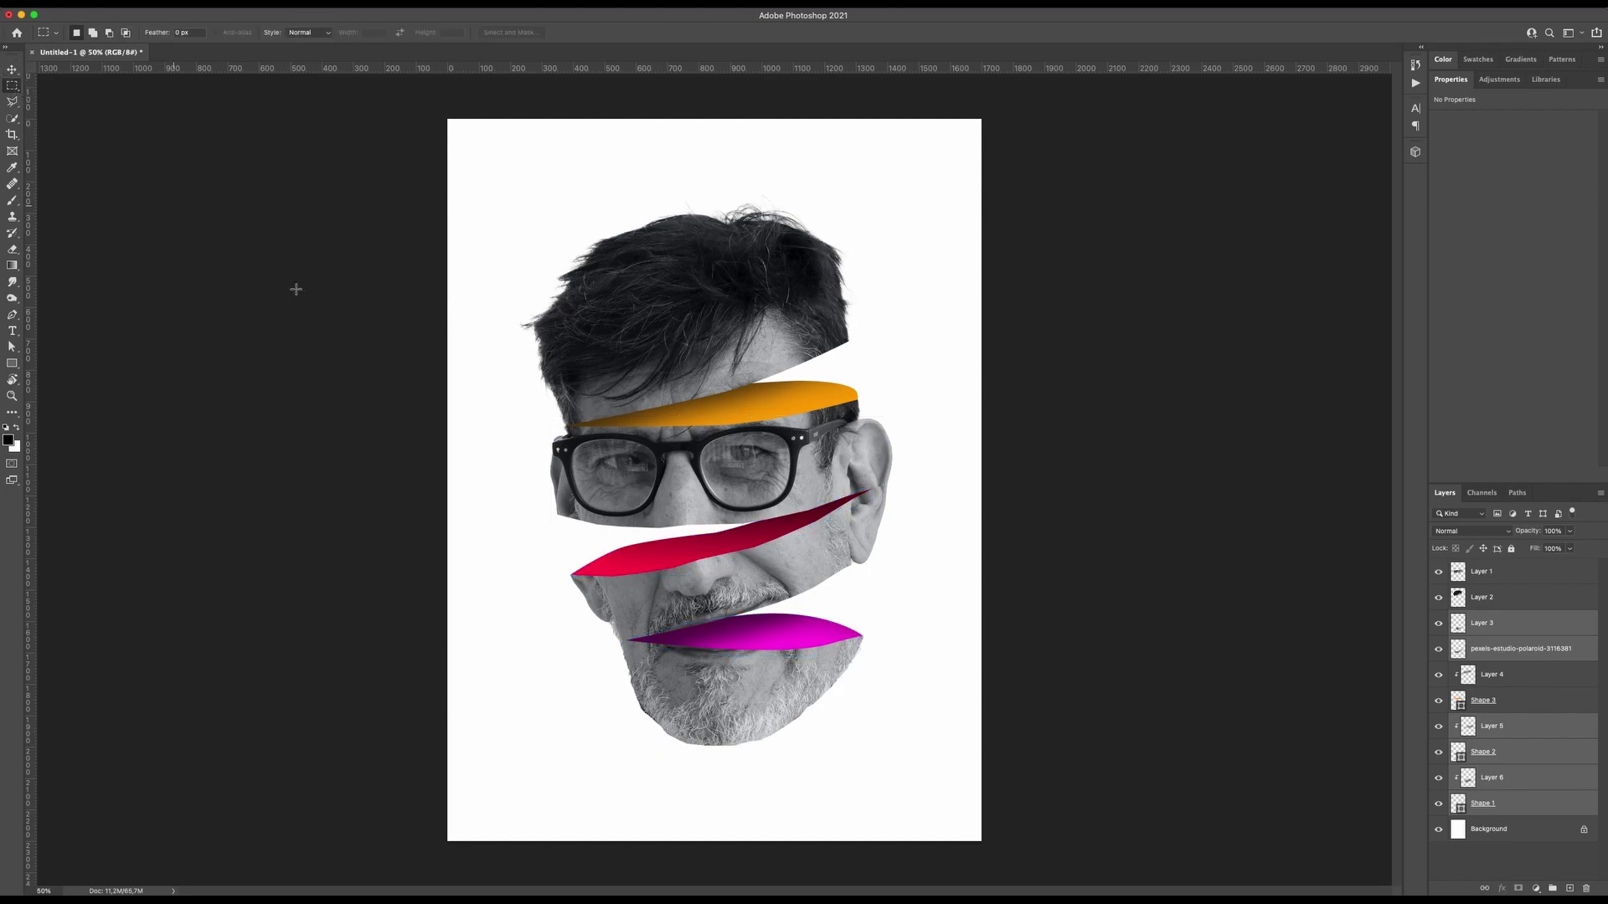
click(1529, 626)
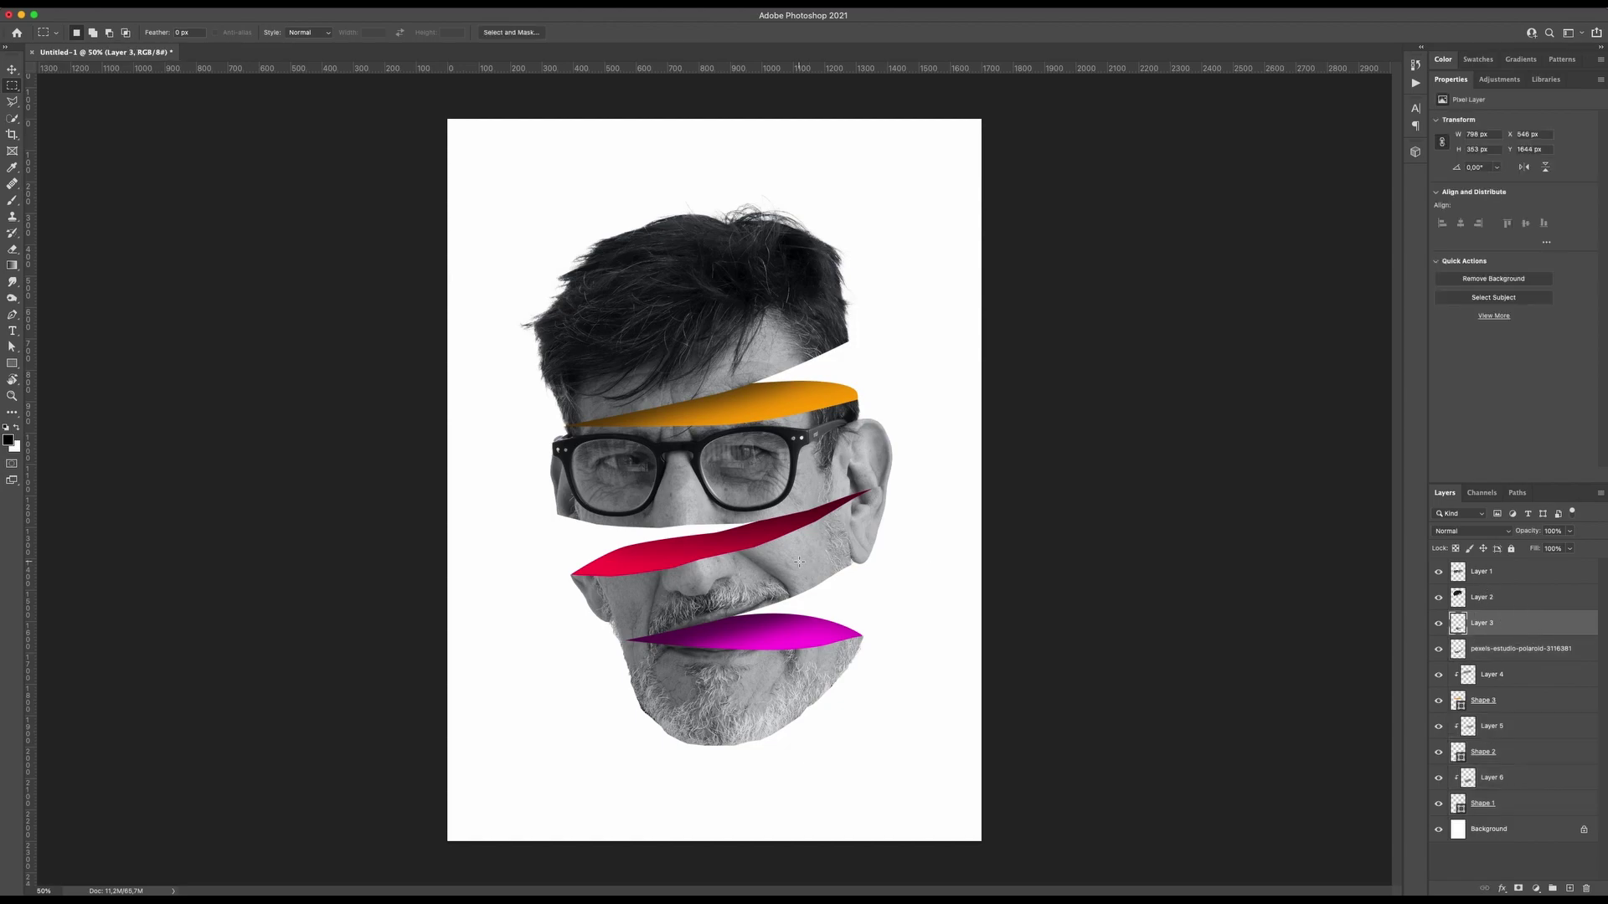
- Outline the left lens of the glasses as a new curved Pen shape
key(p)
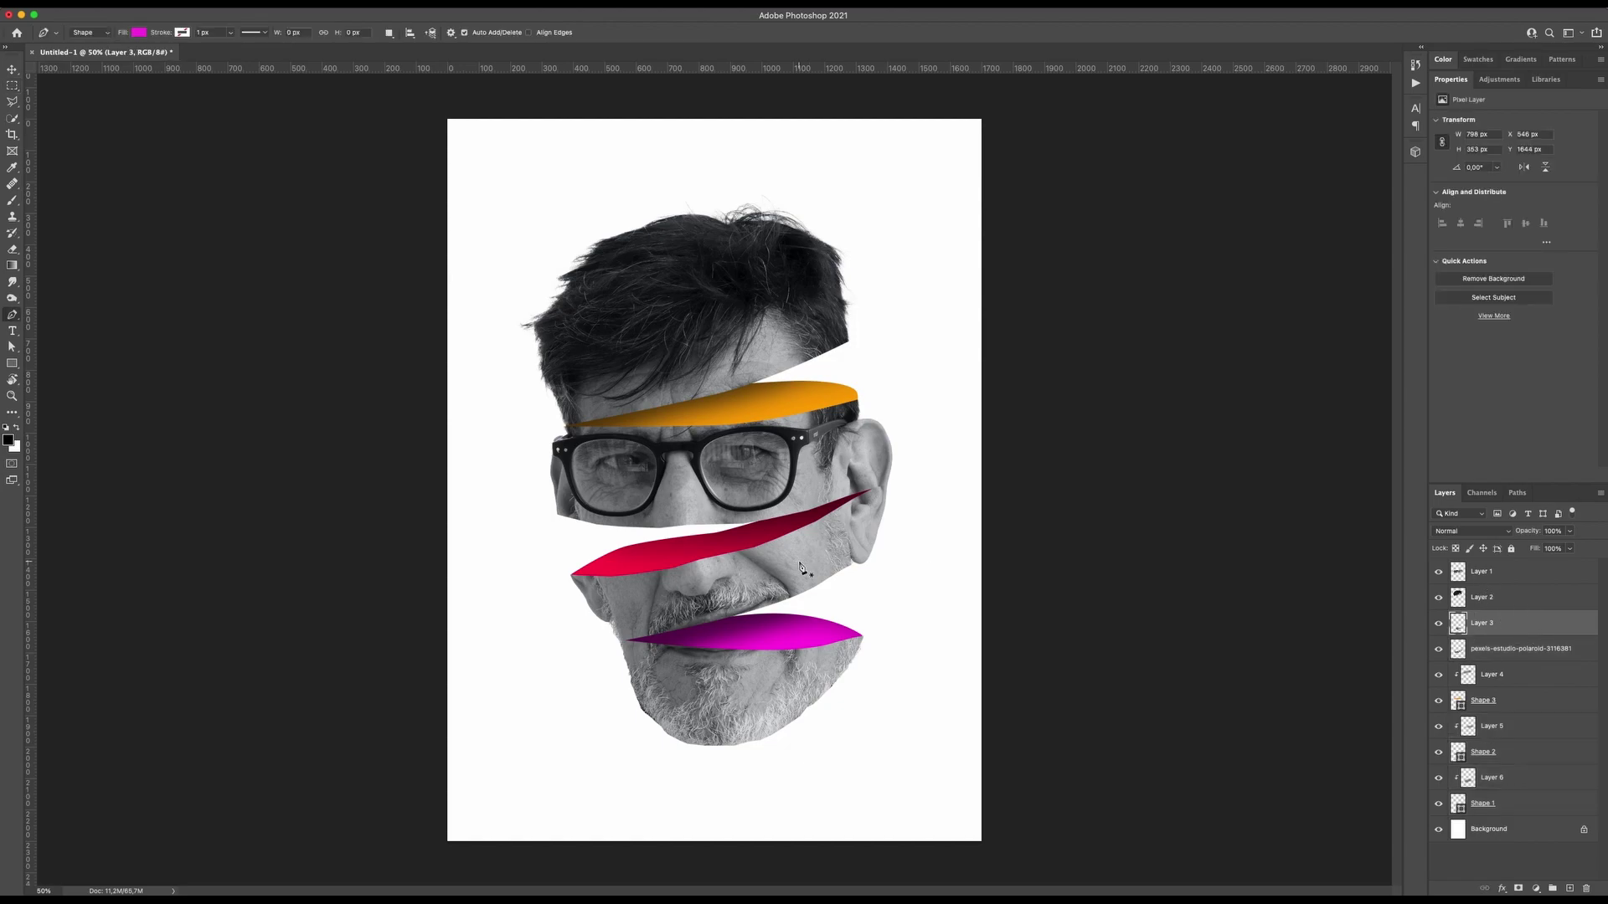
click(590, 440)
drag(570, 444, 621, 516)
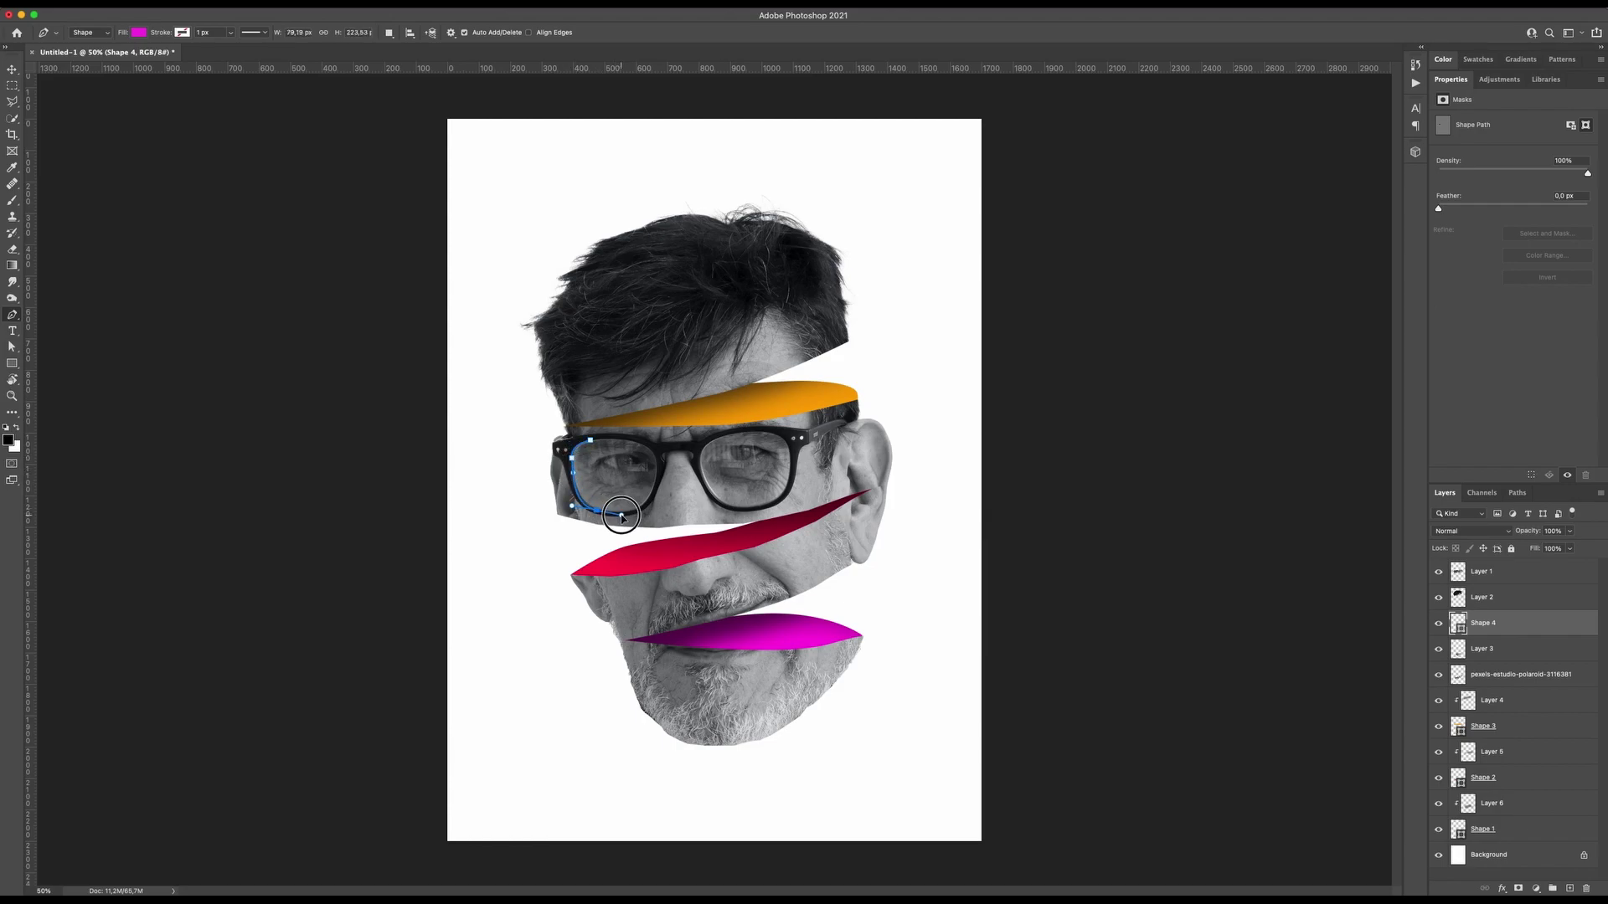
click(621, 516)
drag(652, 493, 567, 450)
click(1565, 889)
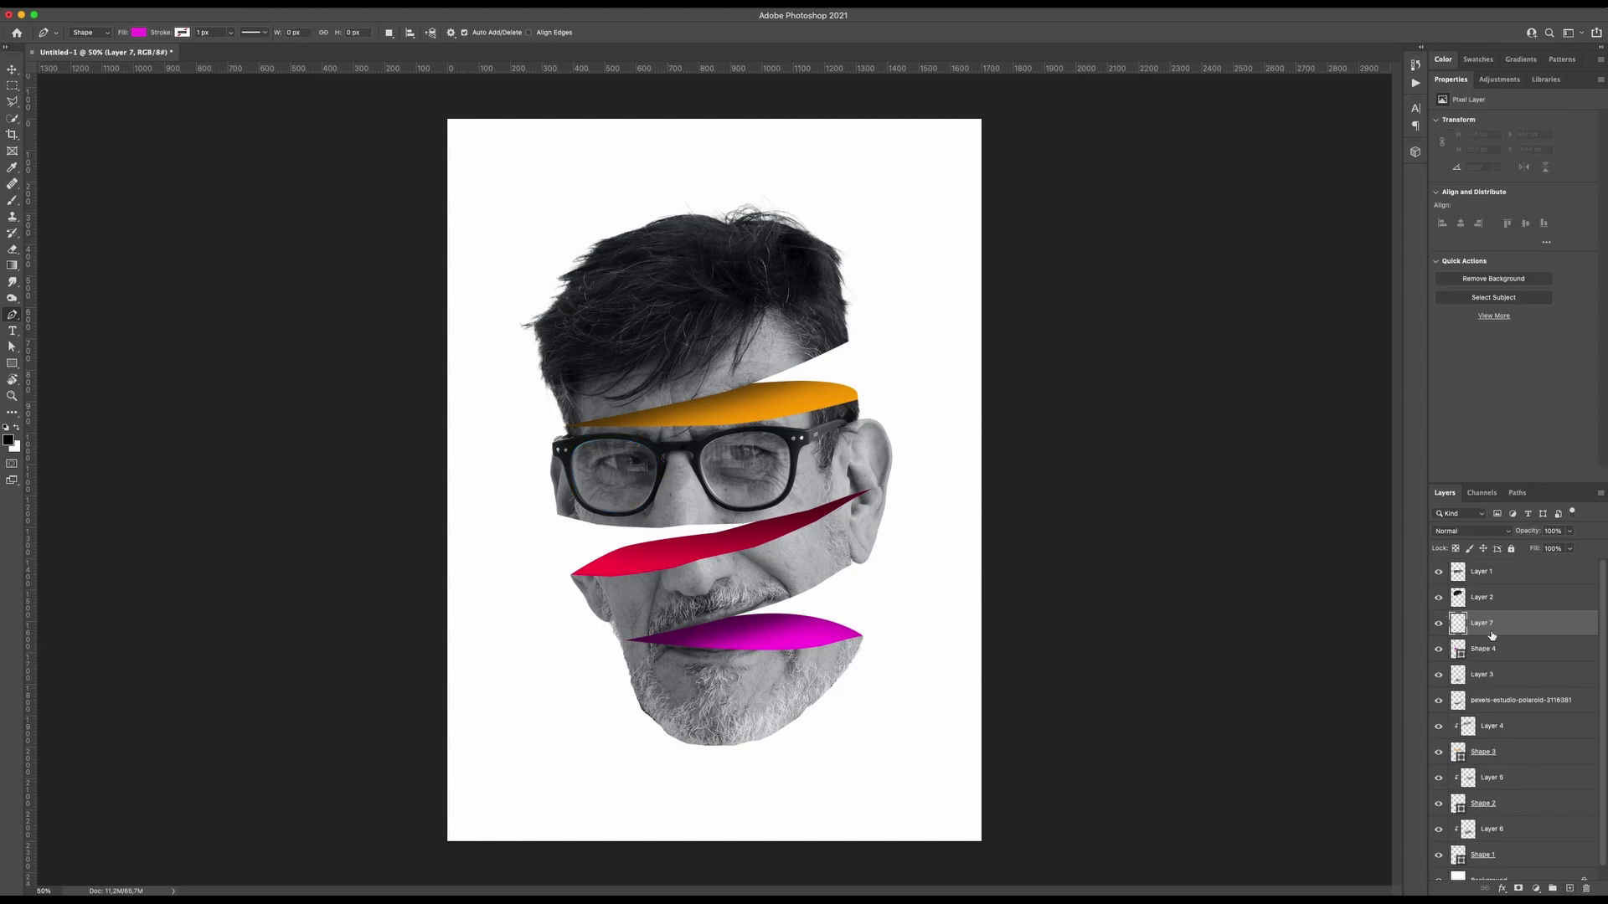
key(Delete)
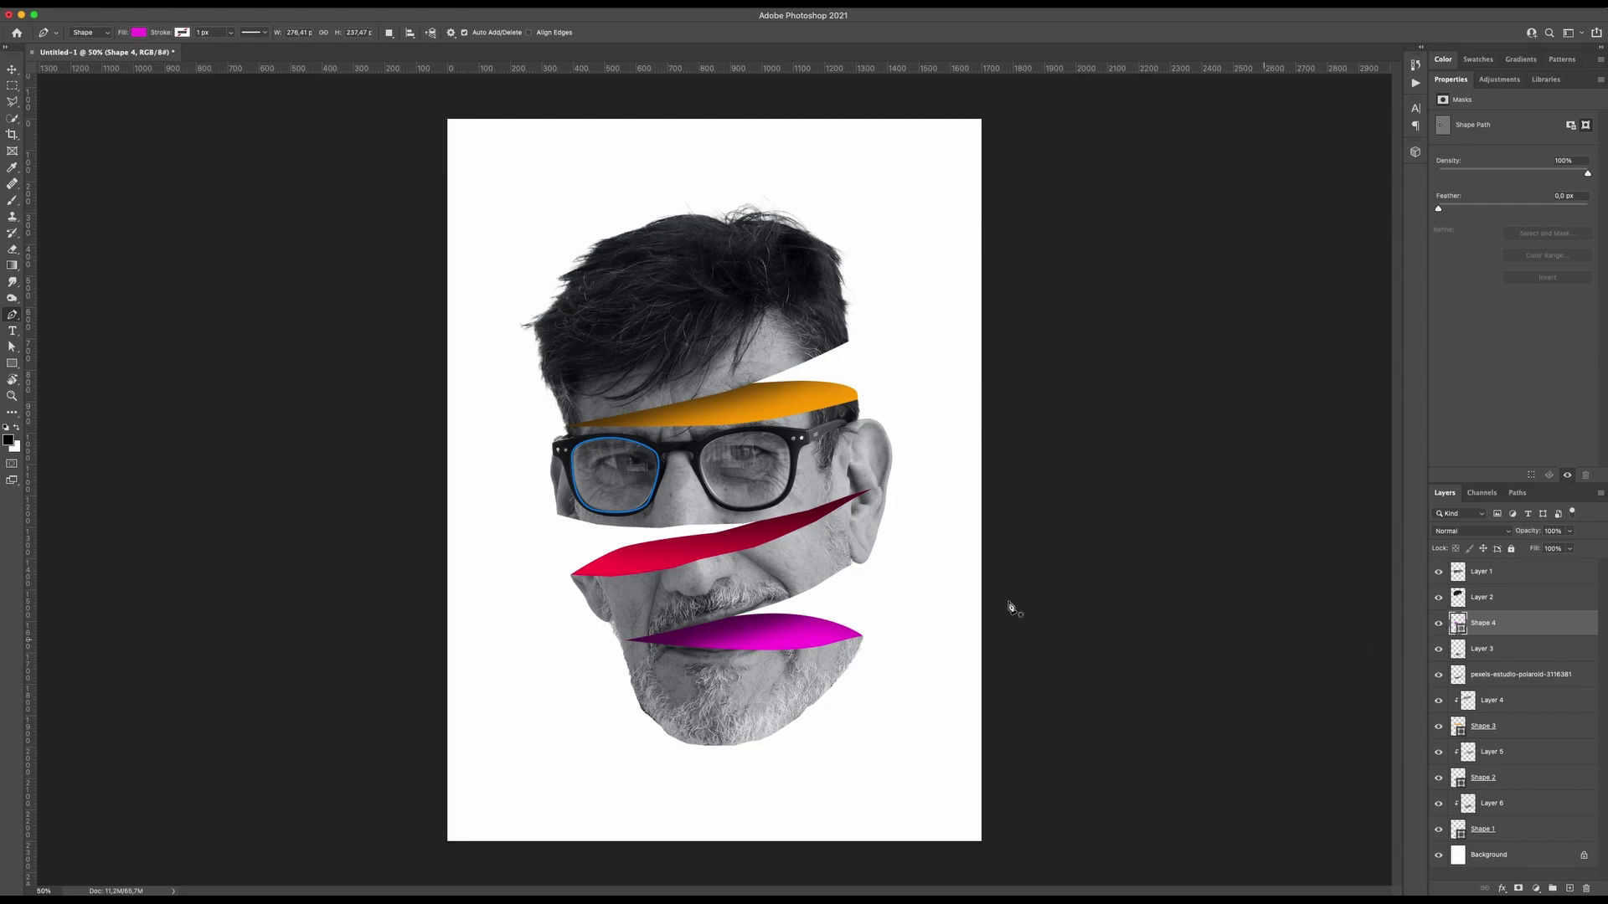
- Fill the left lens shape red and move it to the top of the layer stack
click(11, 362)
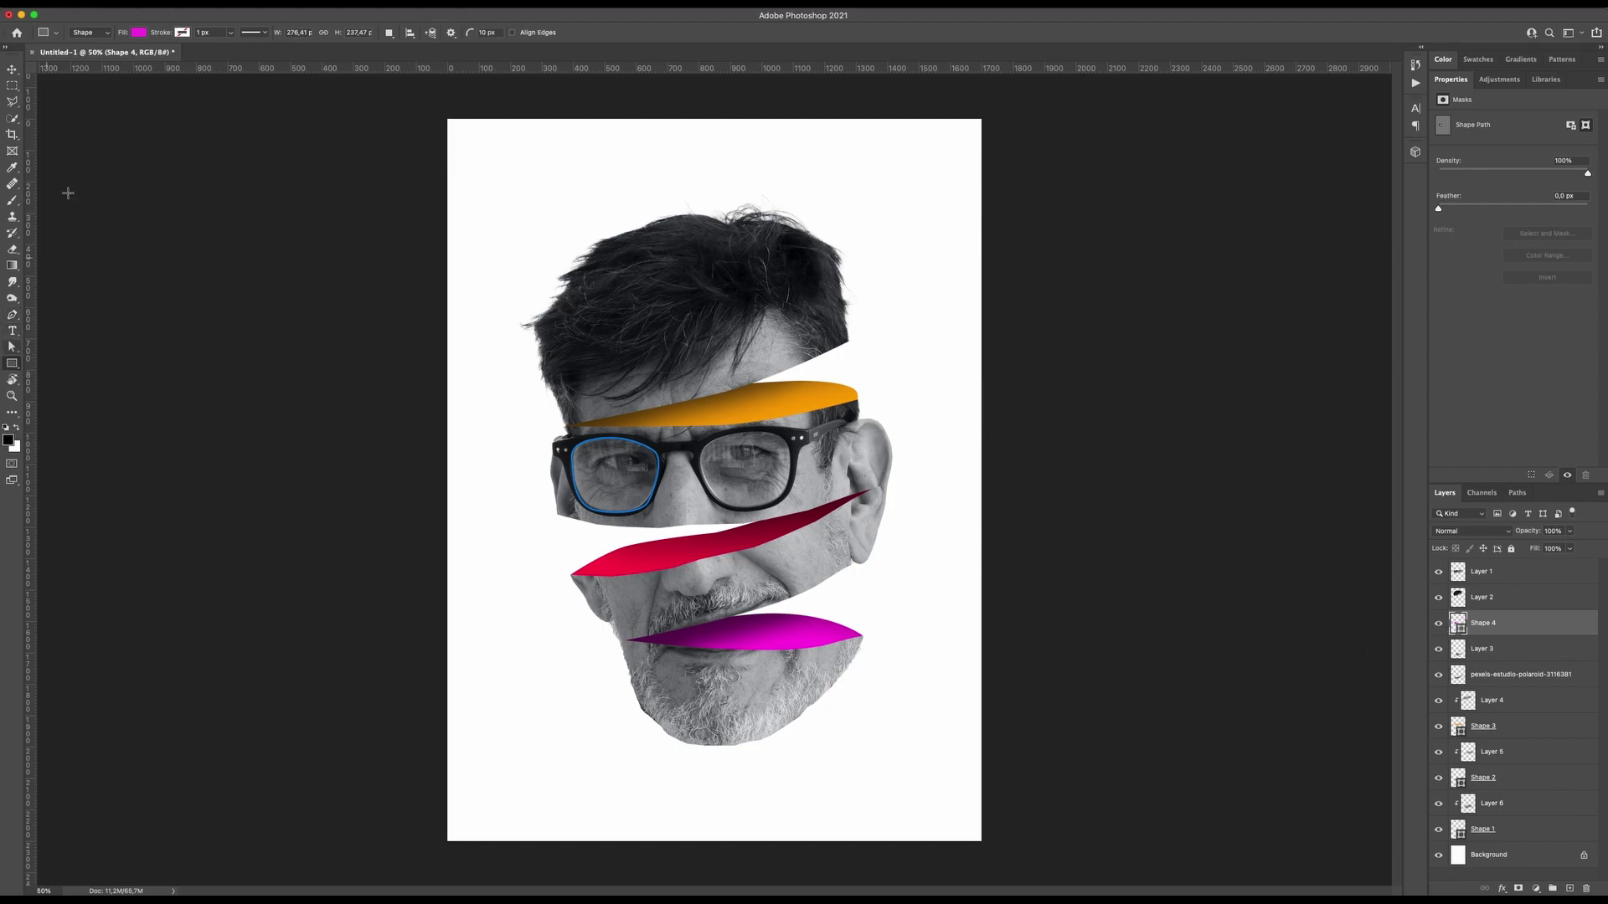
click(138, 32)
click(86, 99)
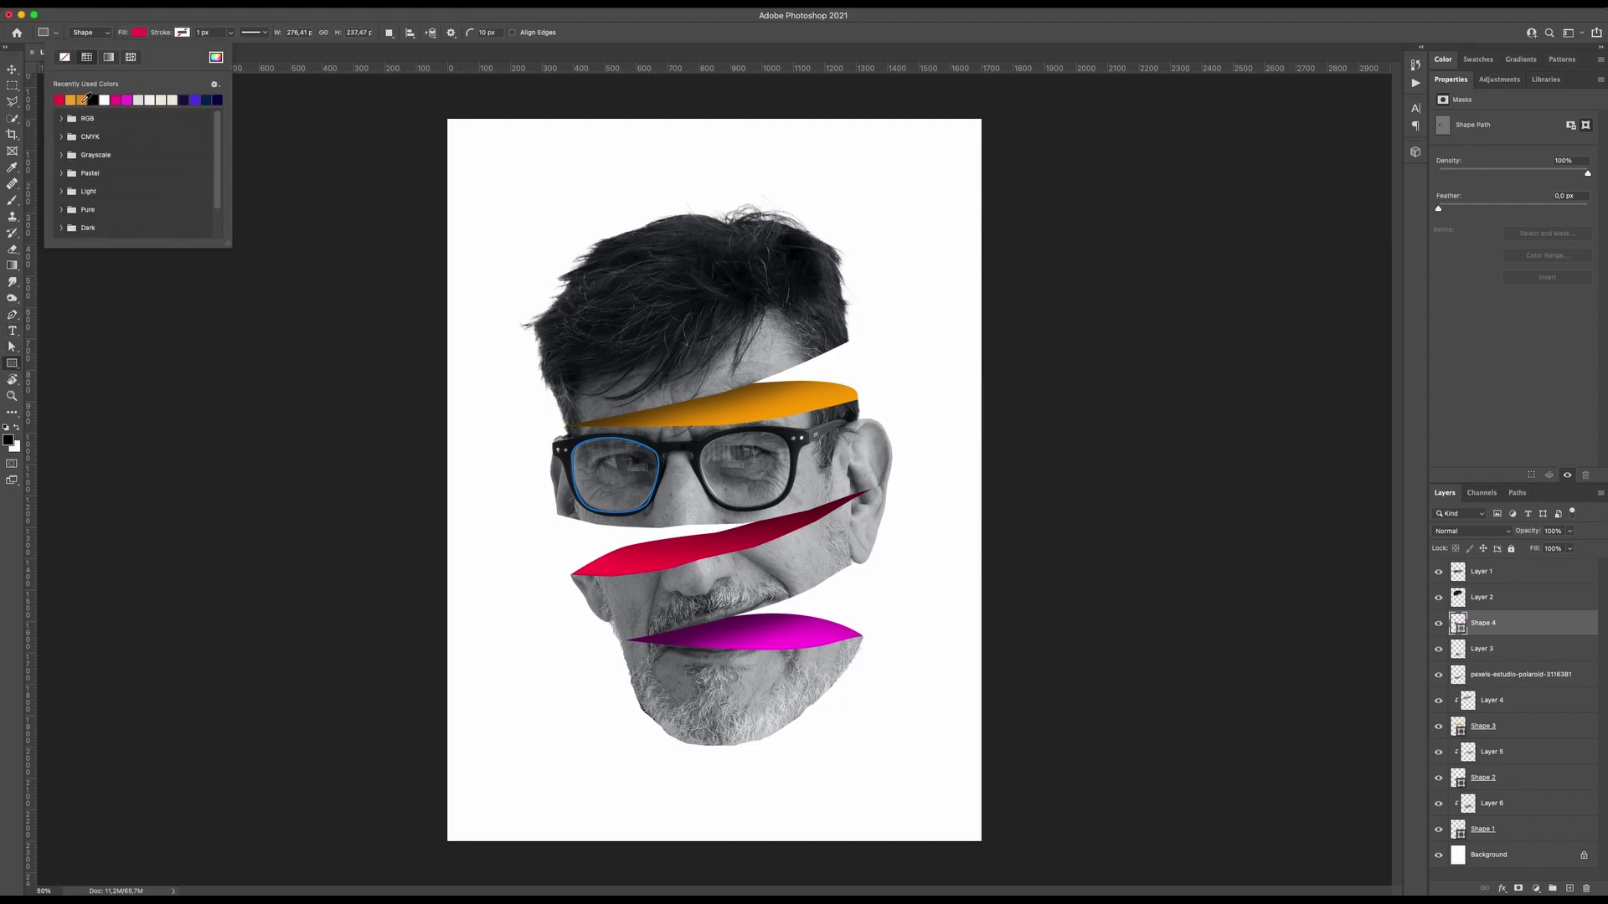
click(12, 84)
drag(1499, 628, 1497, 572)
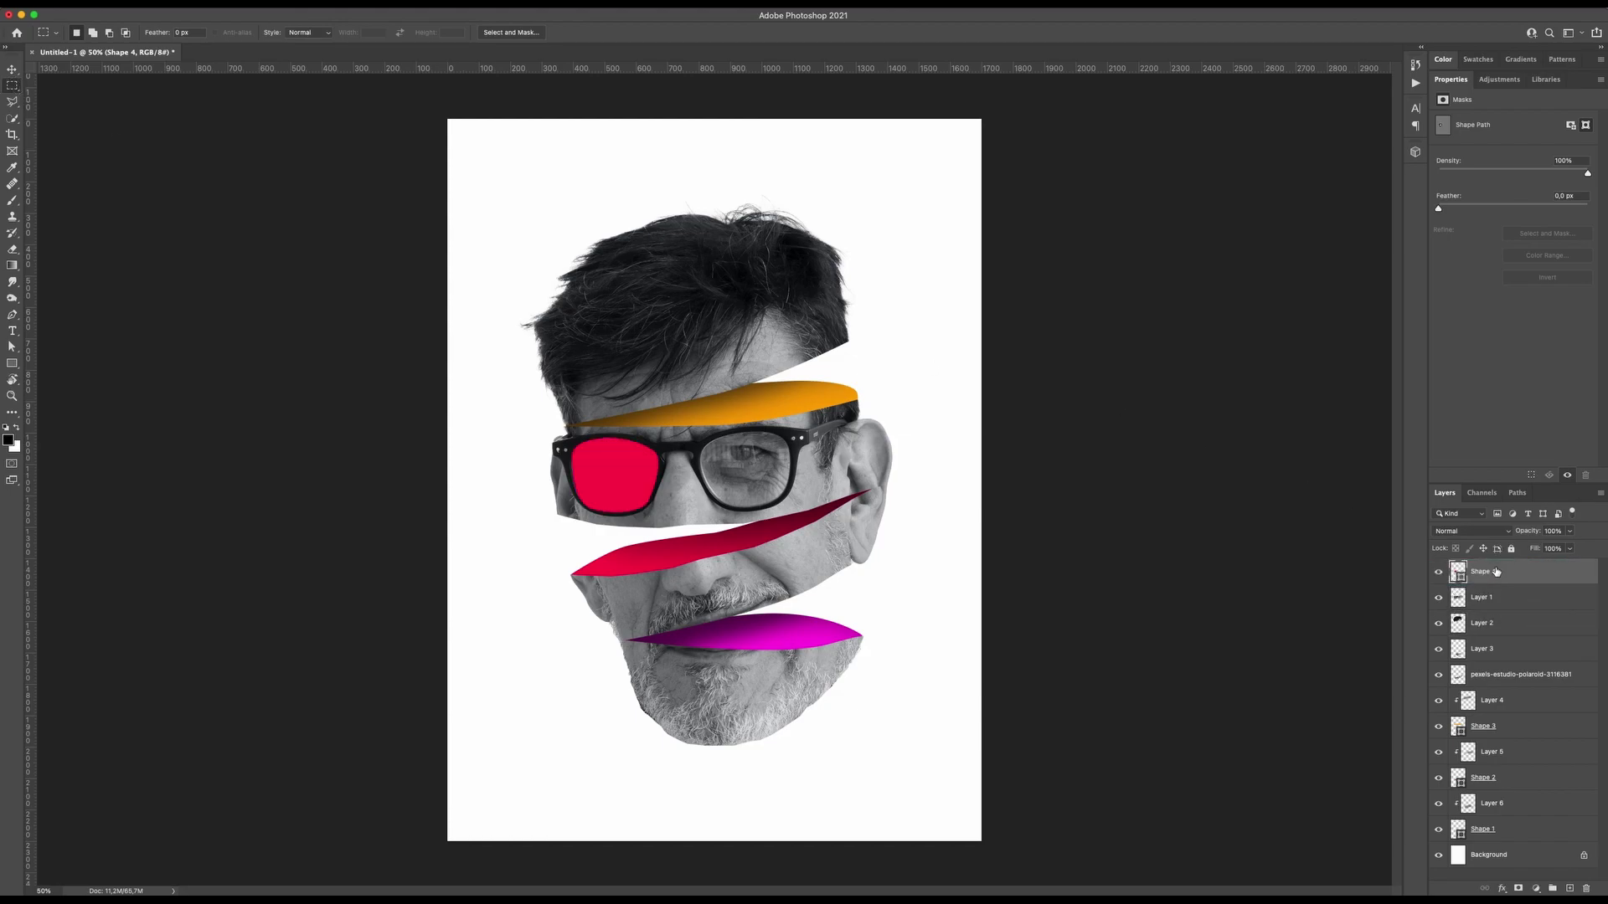
click(1438, 575)
click(1439, 575)
- Outline the right lens as a new closed Shape 5 with the Pen tool
key(p)
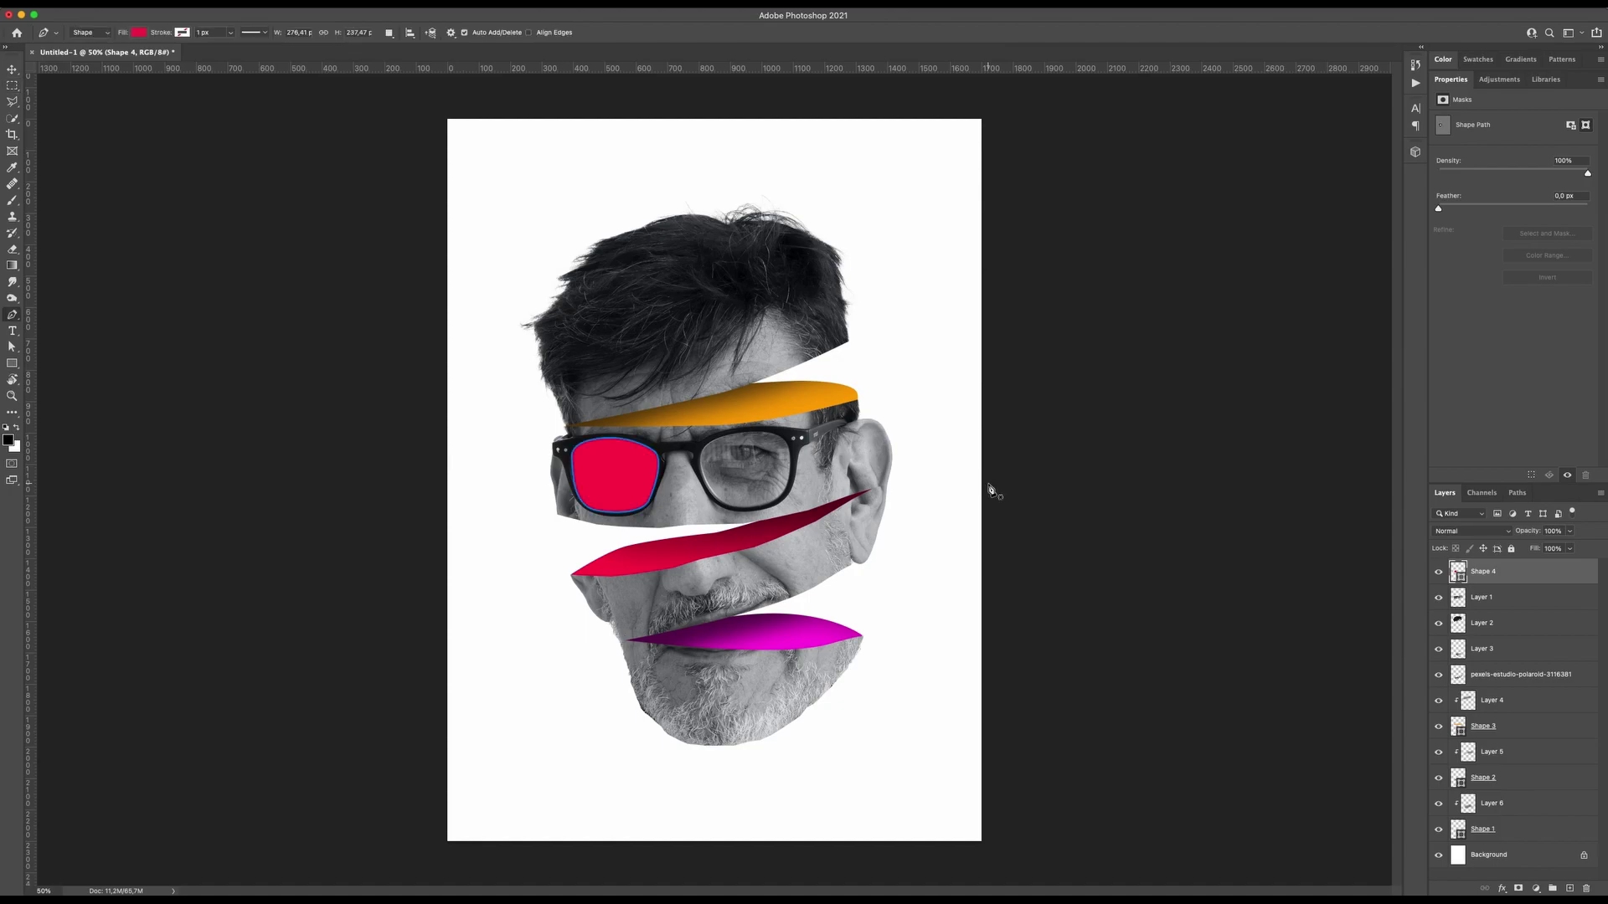
click(711, 442)
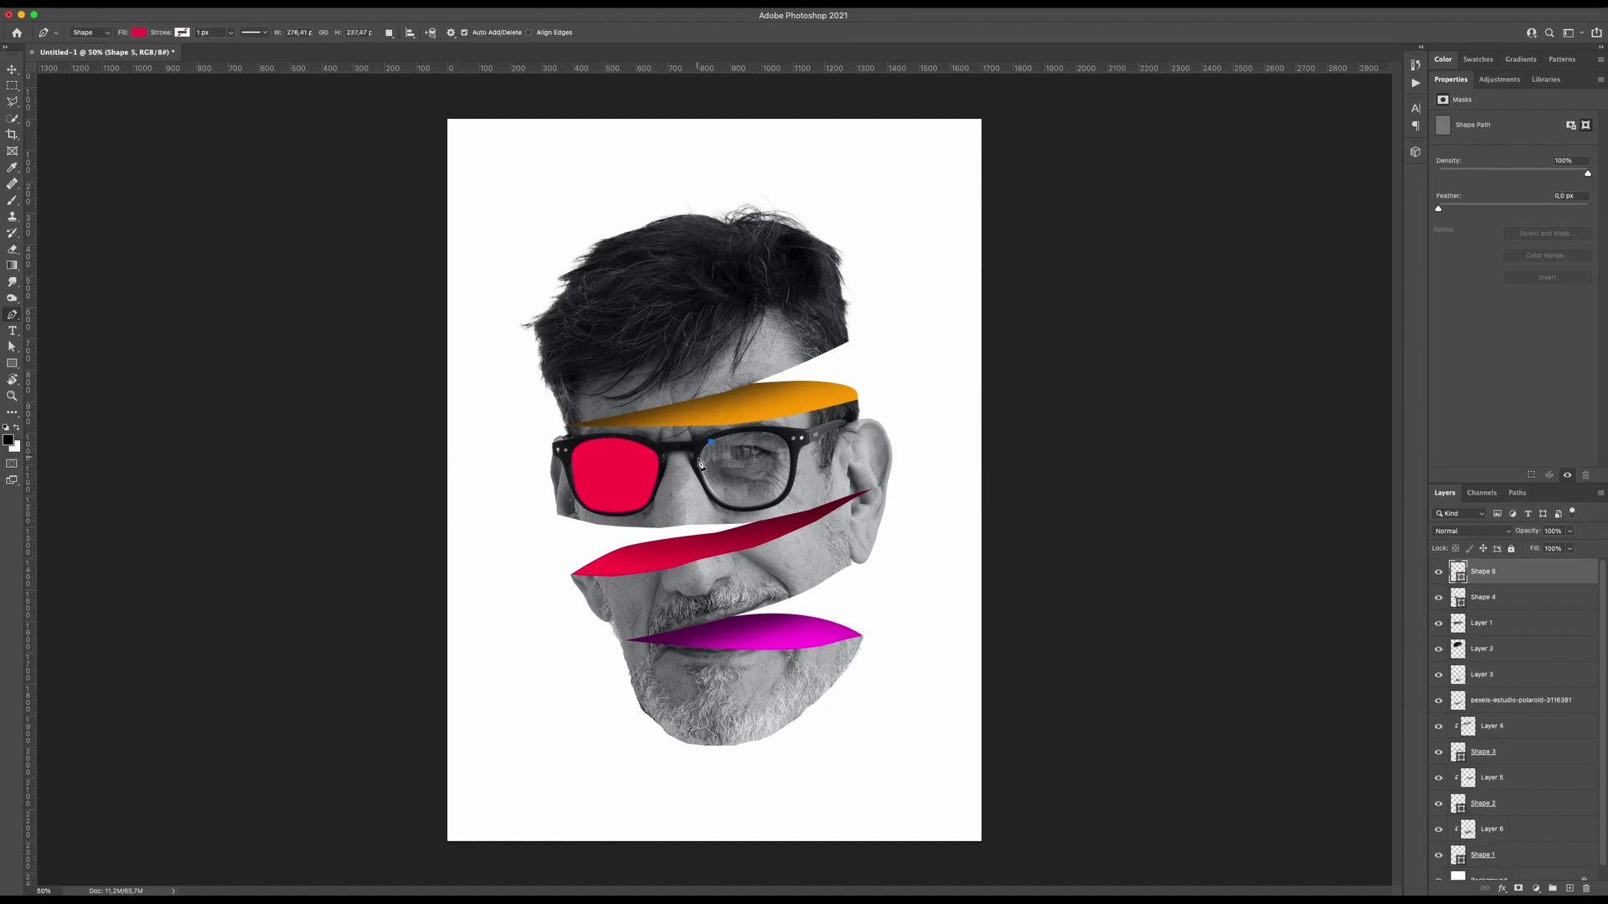
click(699, 459)
drag(700, 464, 718, 509)
click(704, 499)
drag(745, 510, 775, 513)
click(778, 501)
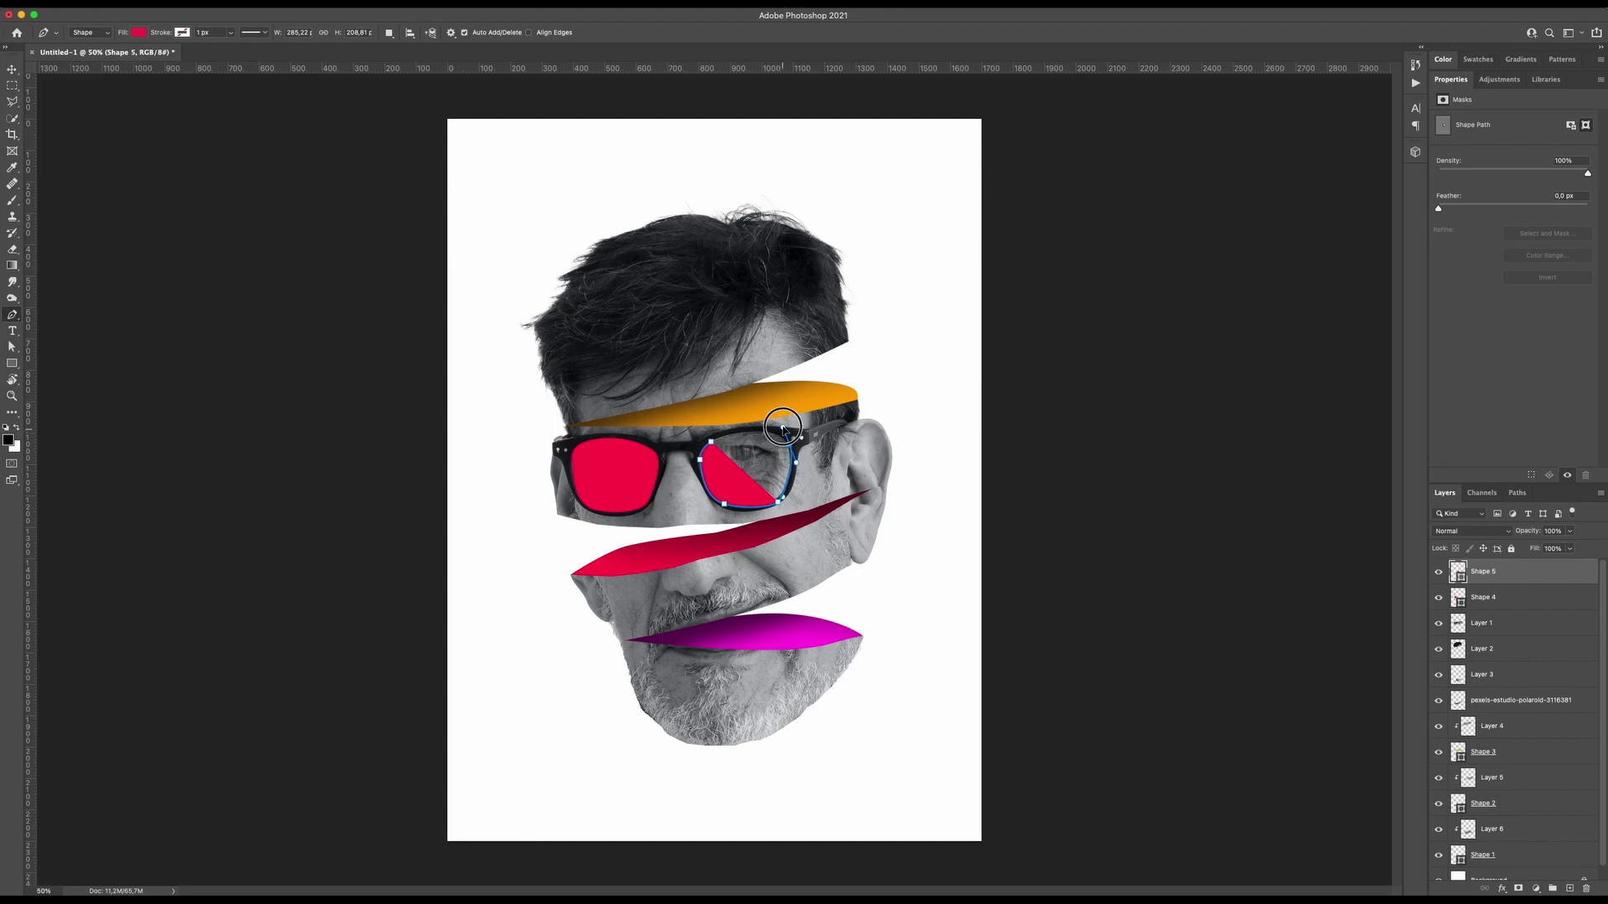
click(784, 427)
click(726, 431)
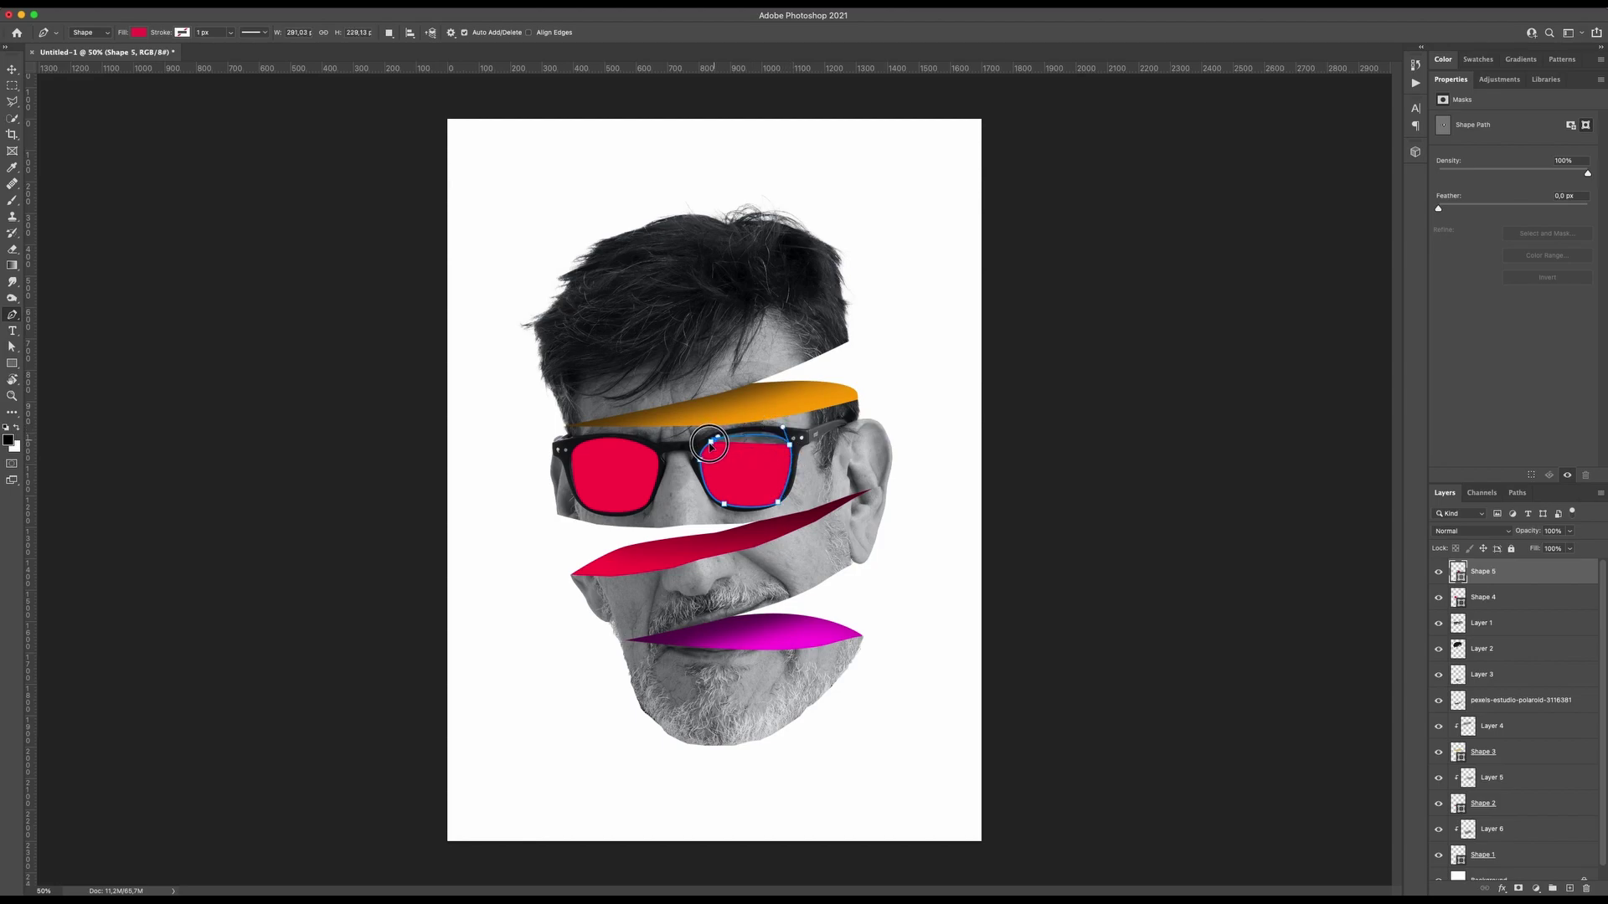
click(698, 452)
- Select both lens shapes to edit their fill together
shift+click(1503, 597)
click(13, 365)
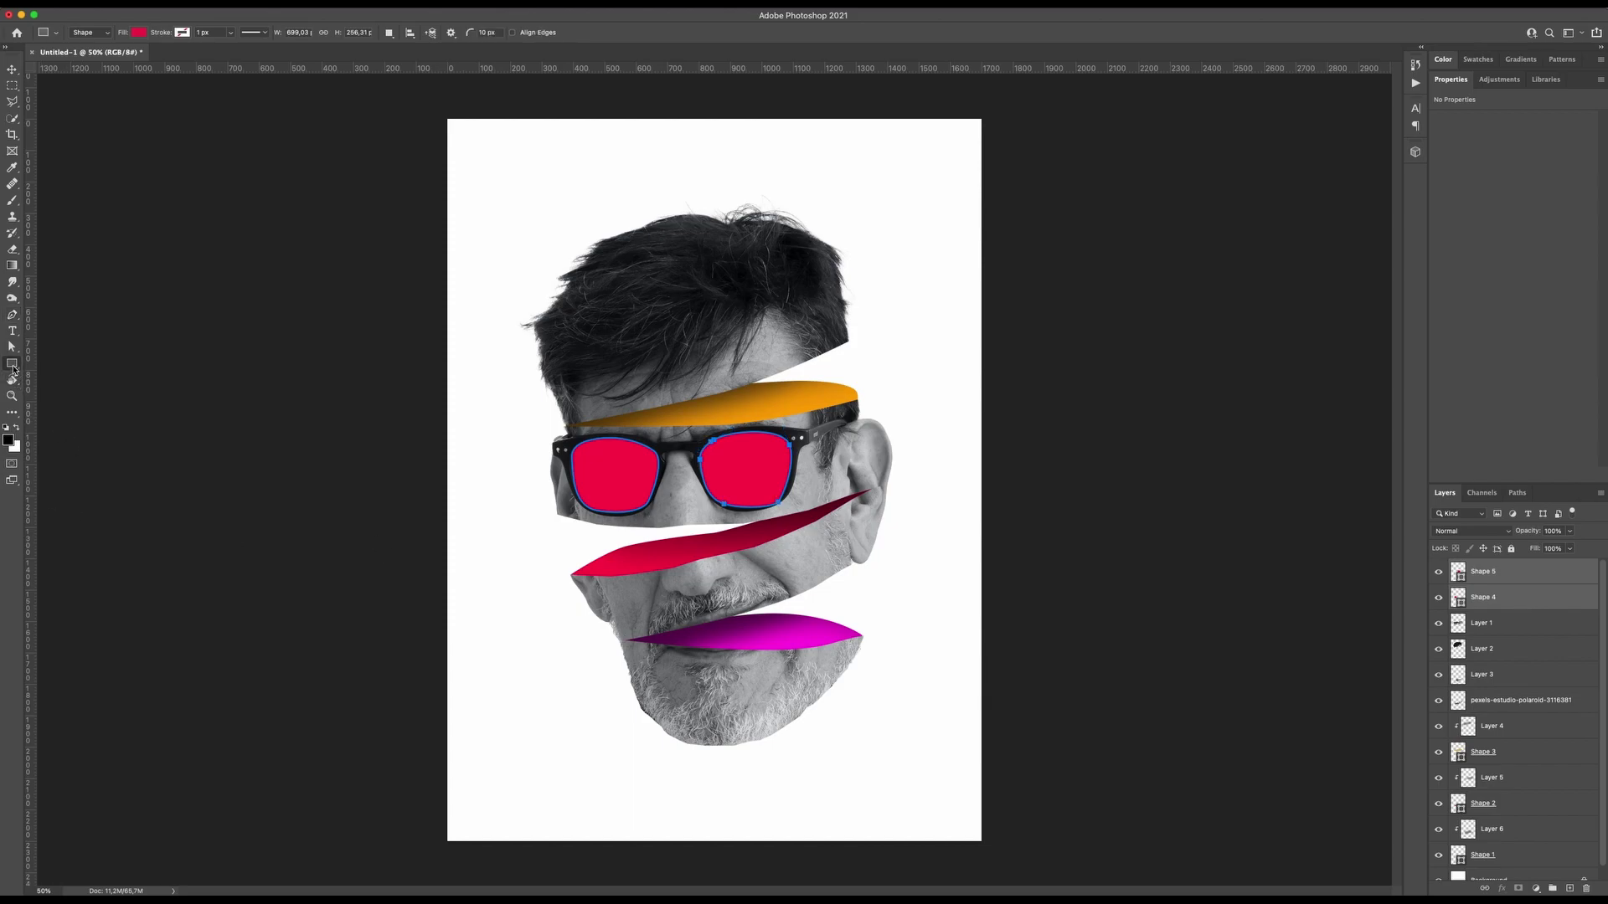
click(141, 33)
- Switch the lens fill to a gradient and apply a blue-purple preset from the Purples folder
click(109, 58)
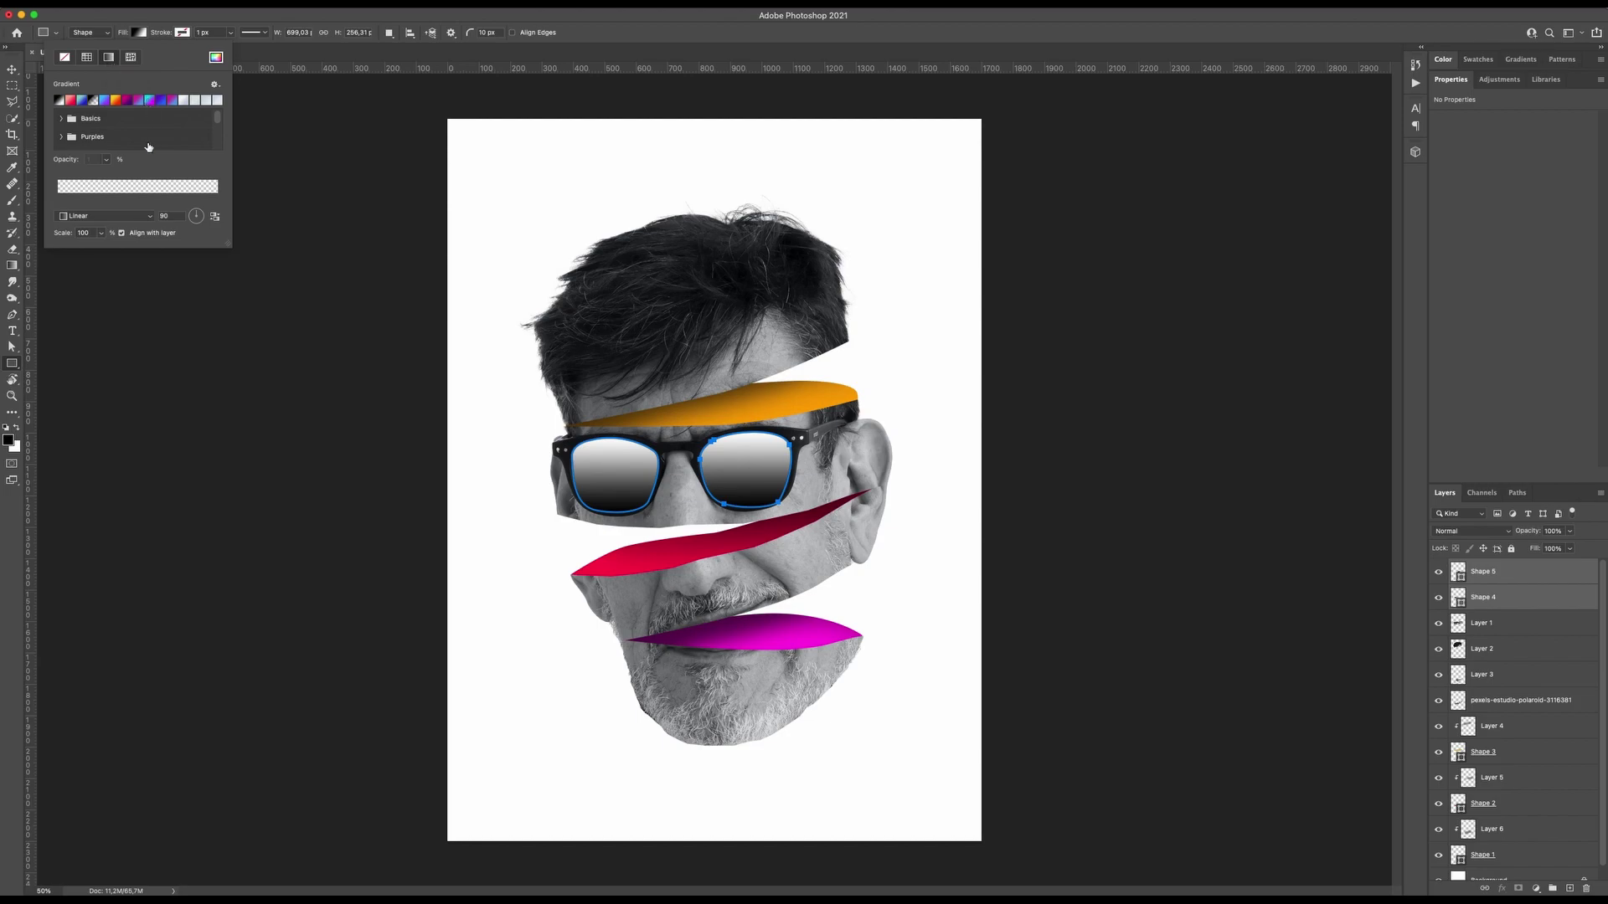
click(148, 102)
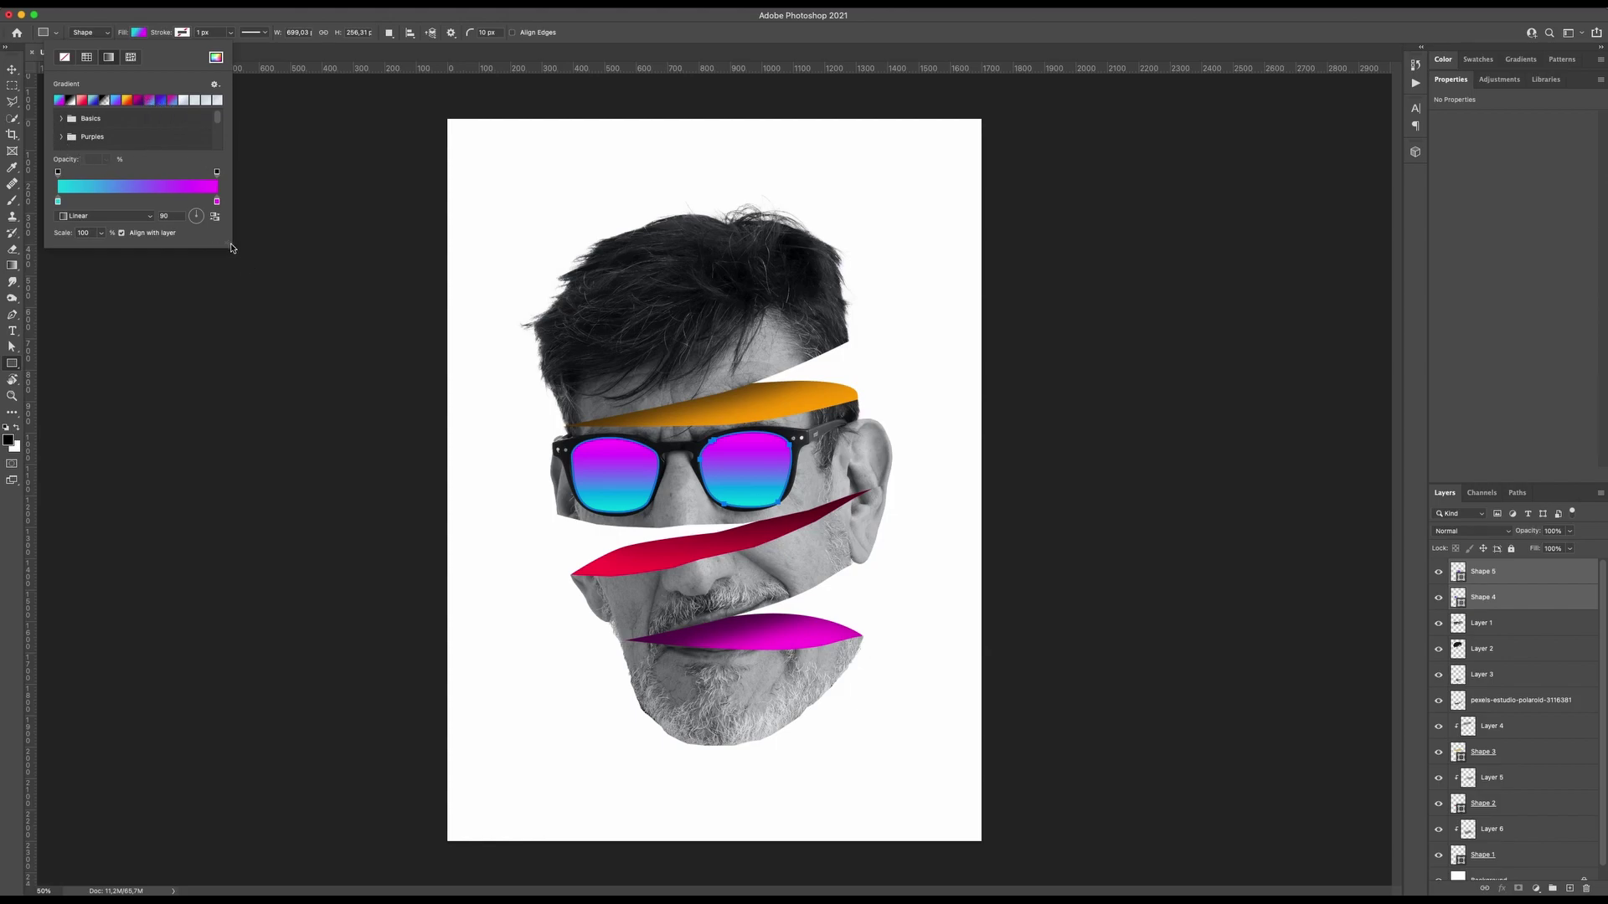
drag(227, 245, 335, 503)
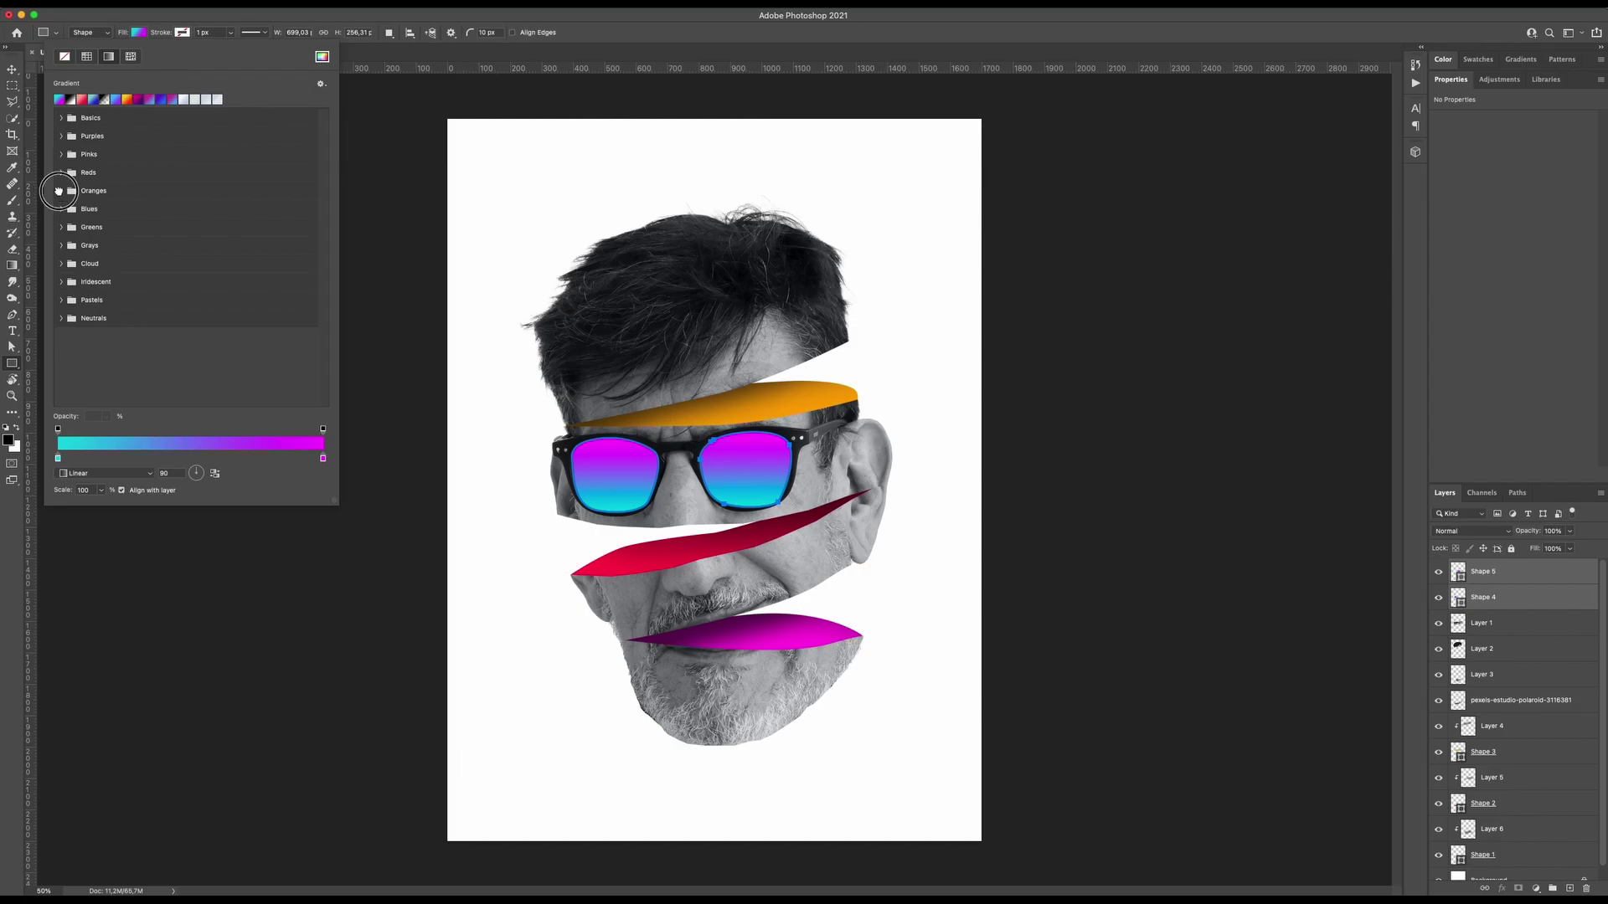
click(76, 192)
click(118, 211)
click(137, 212)
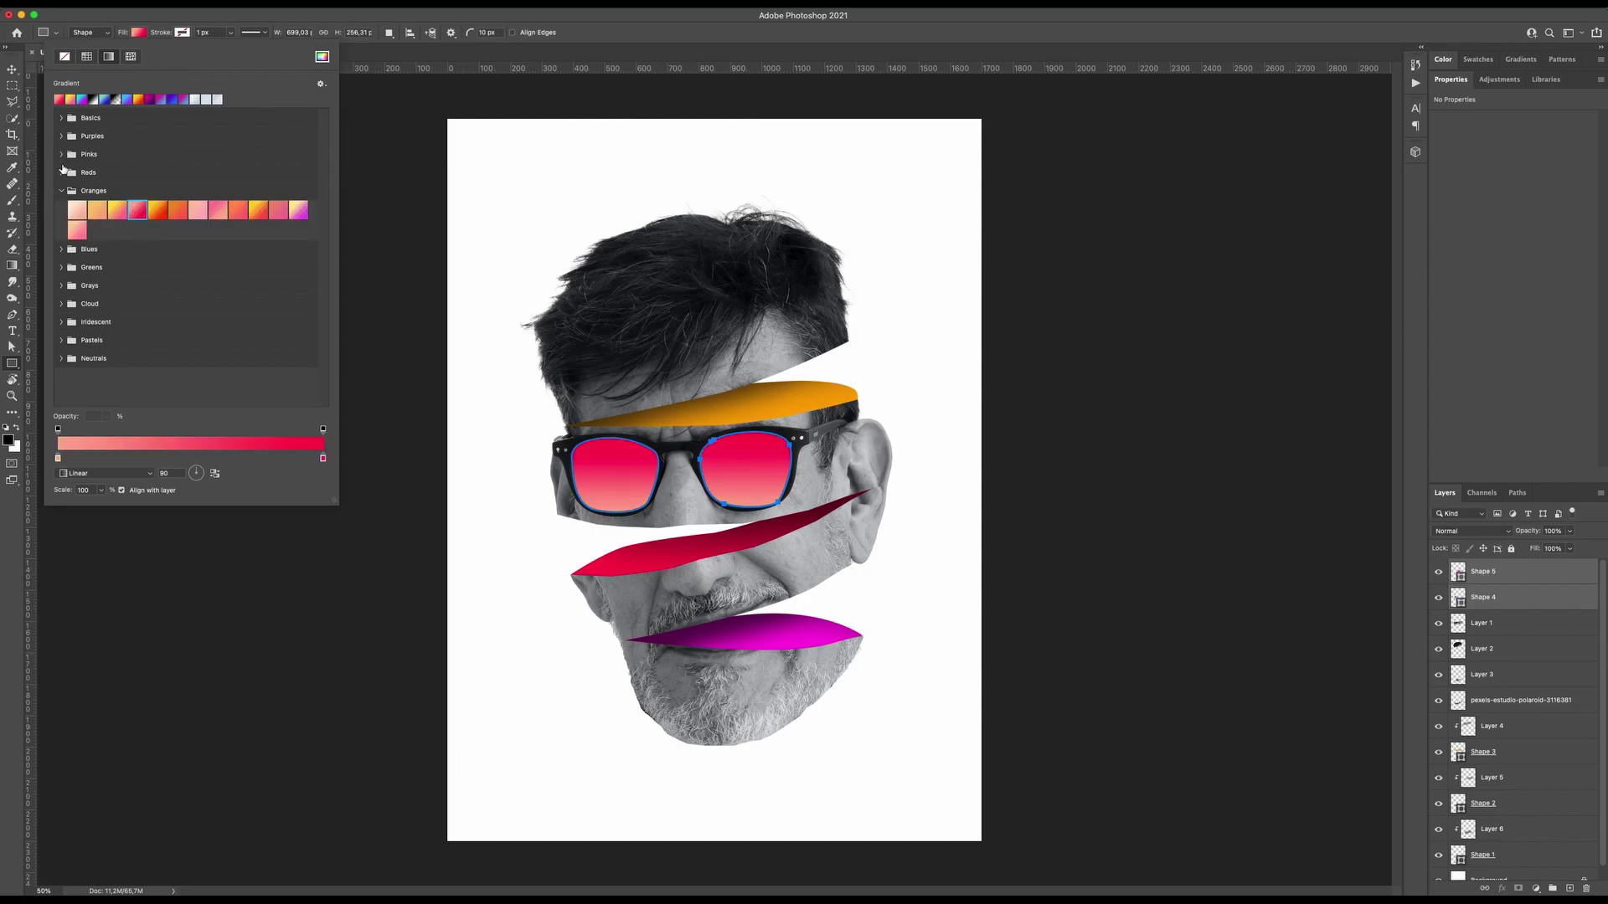
click(62, 136)
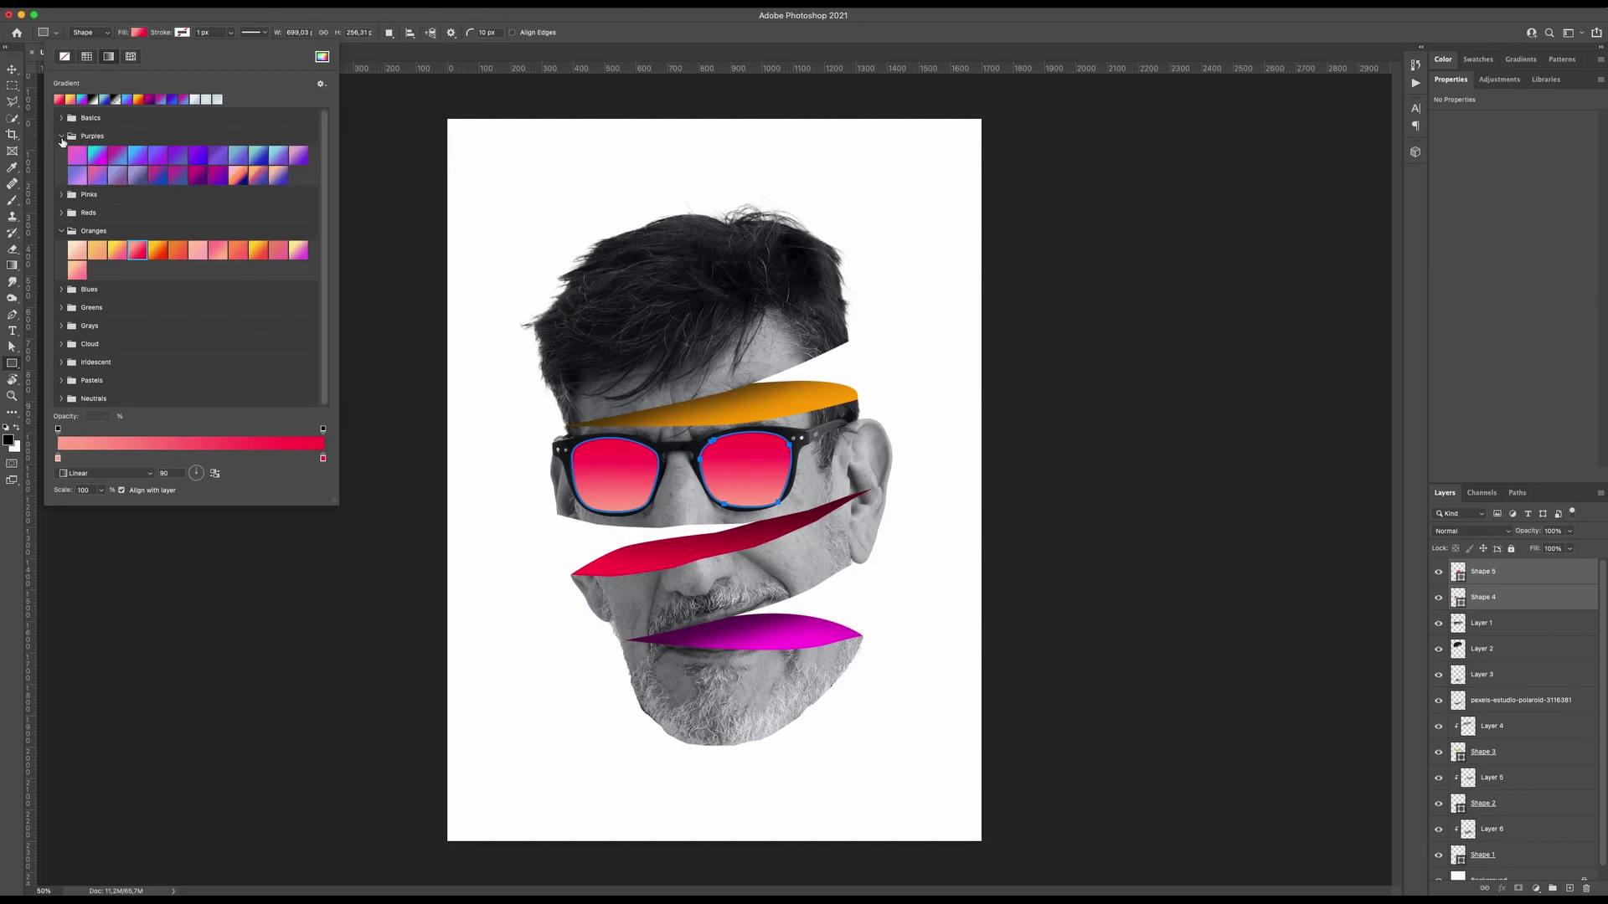
click(277, 156)
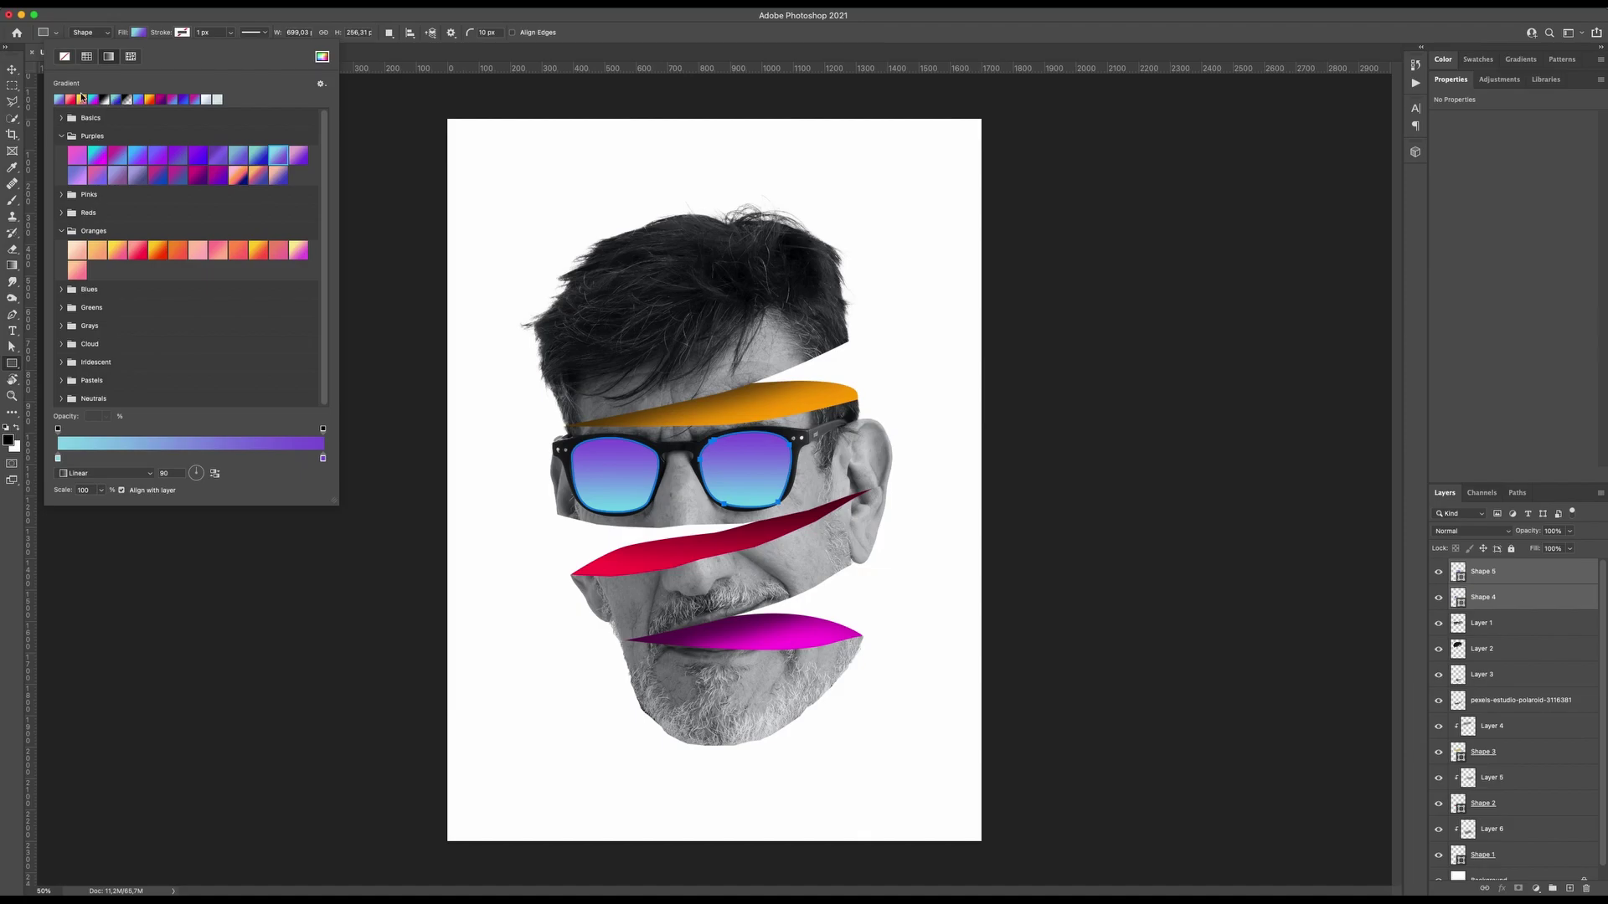
- Keep the lens gradient linear and reverse it so purple sits on top
click(126, 477)
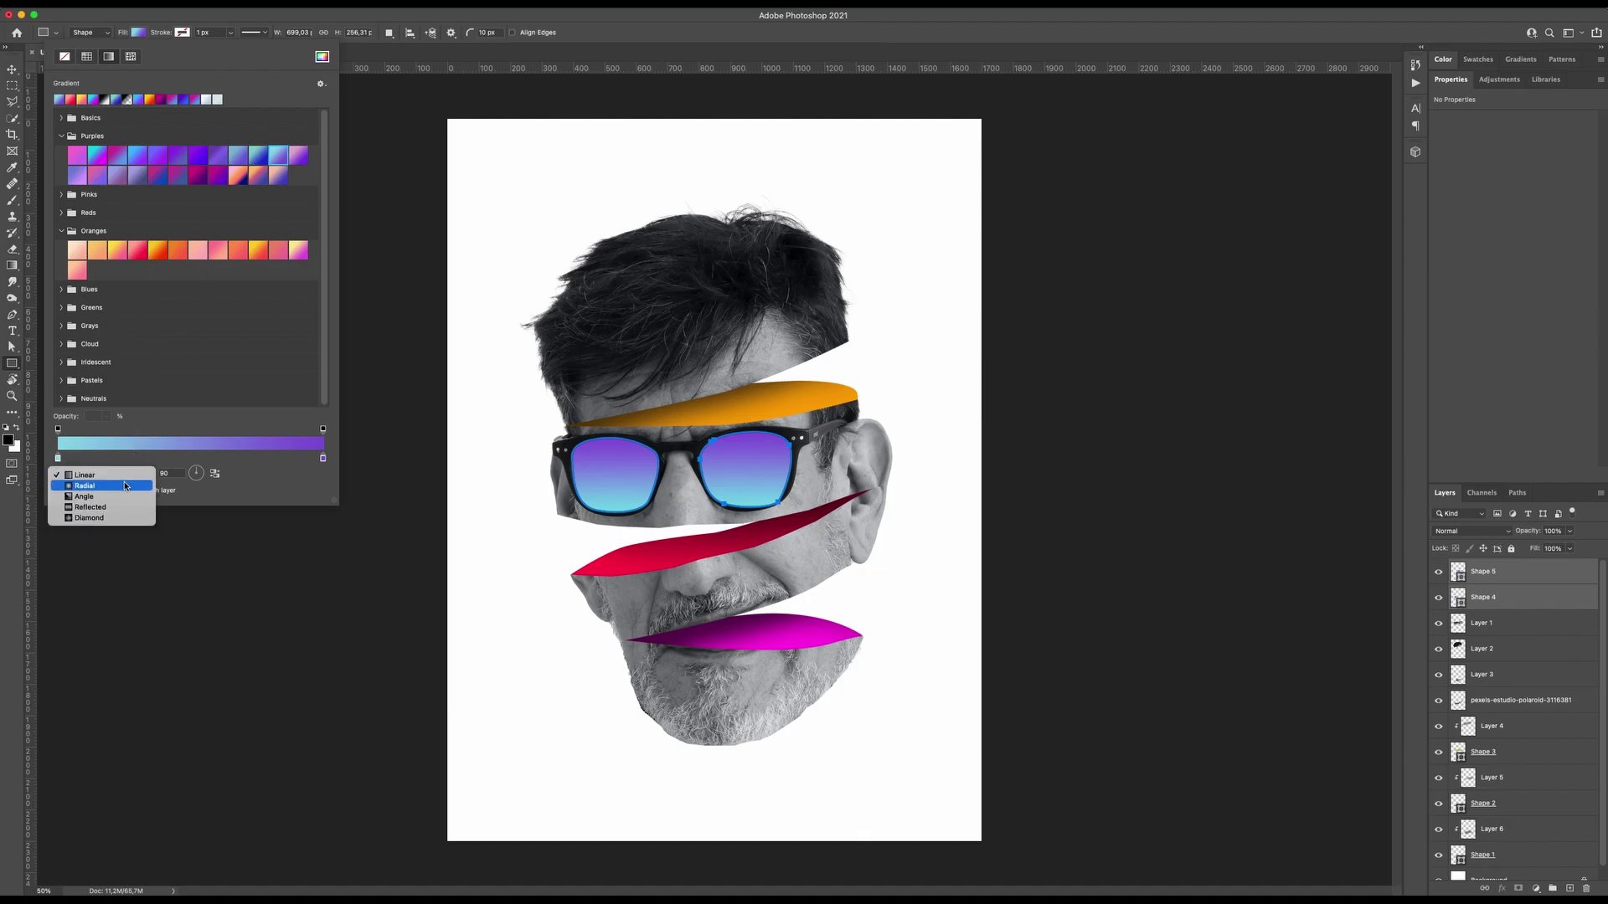
click(125, 487)
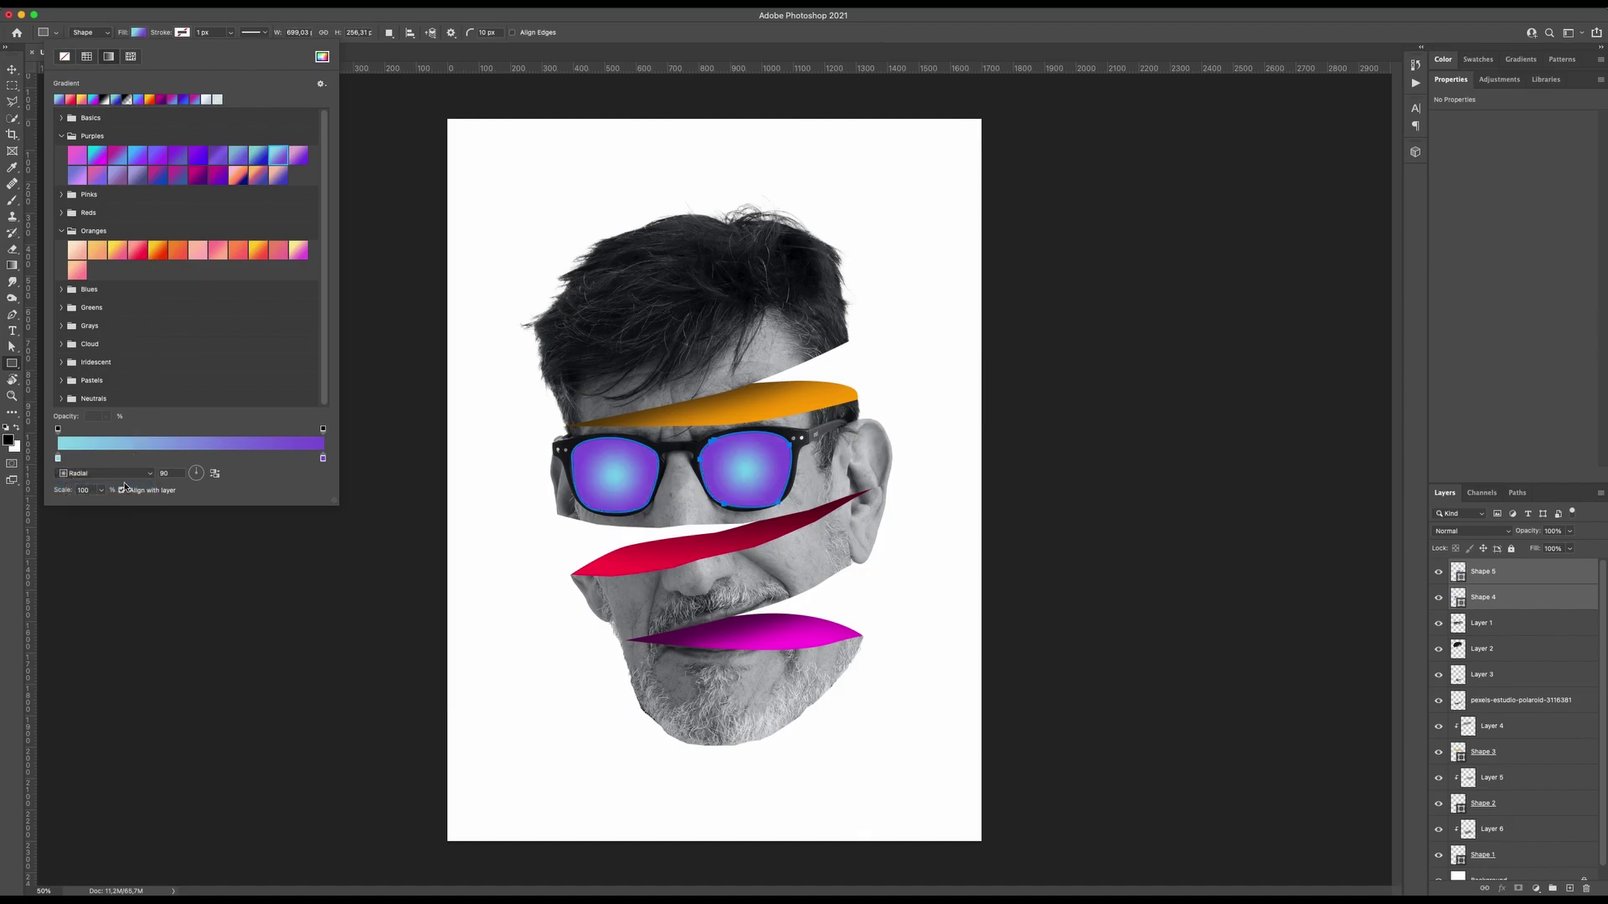
click(215, 474)
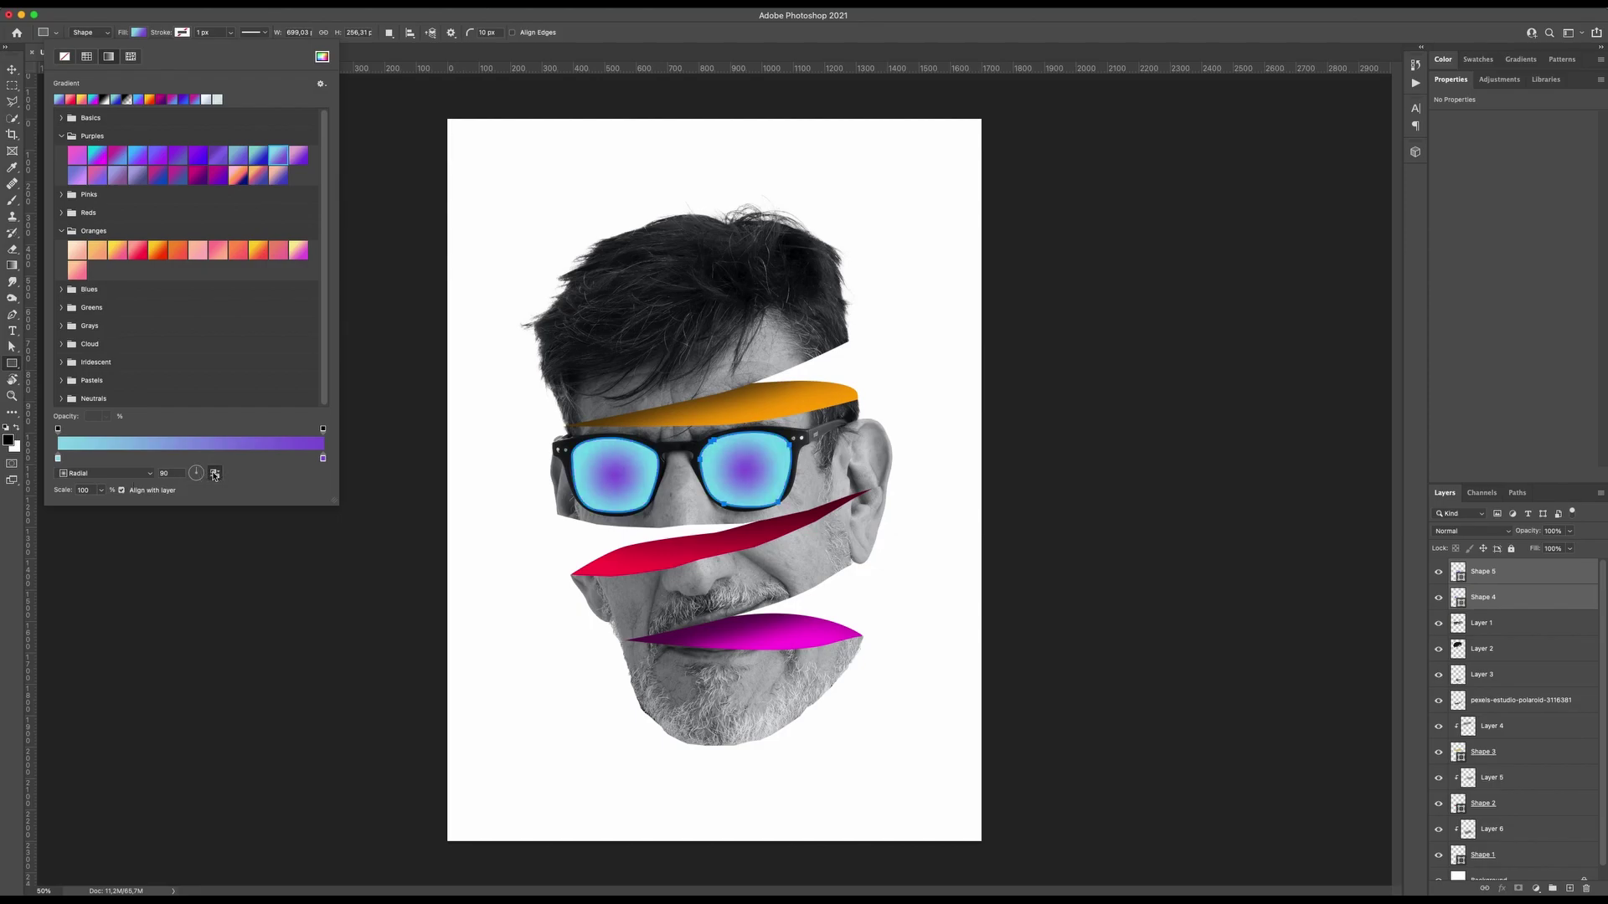
click(139, 481)
click(130, 468)
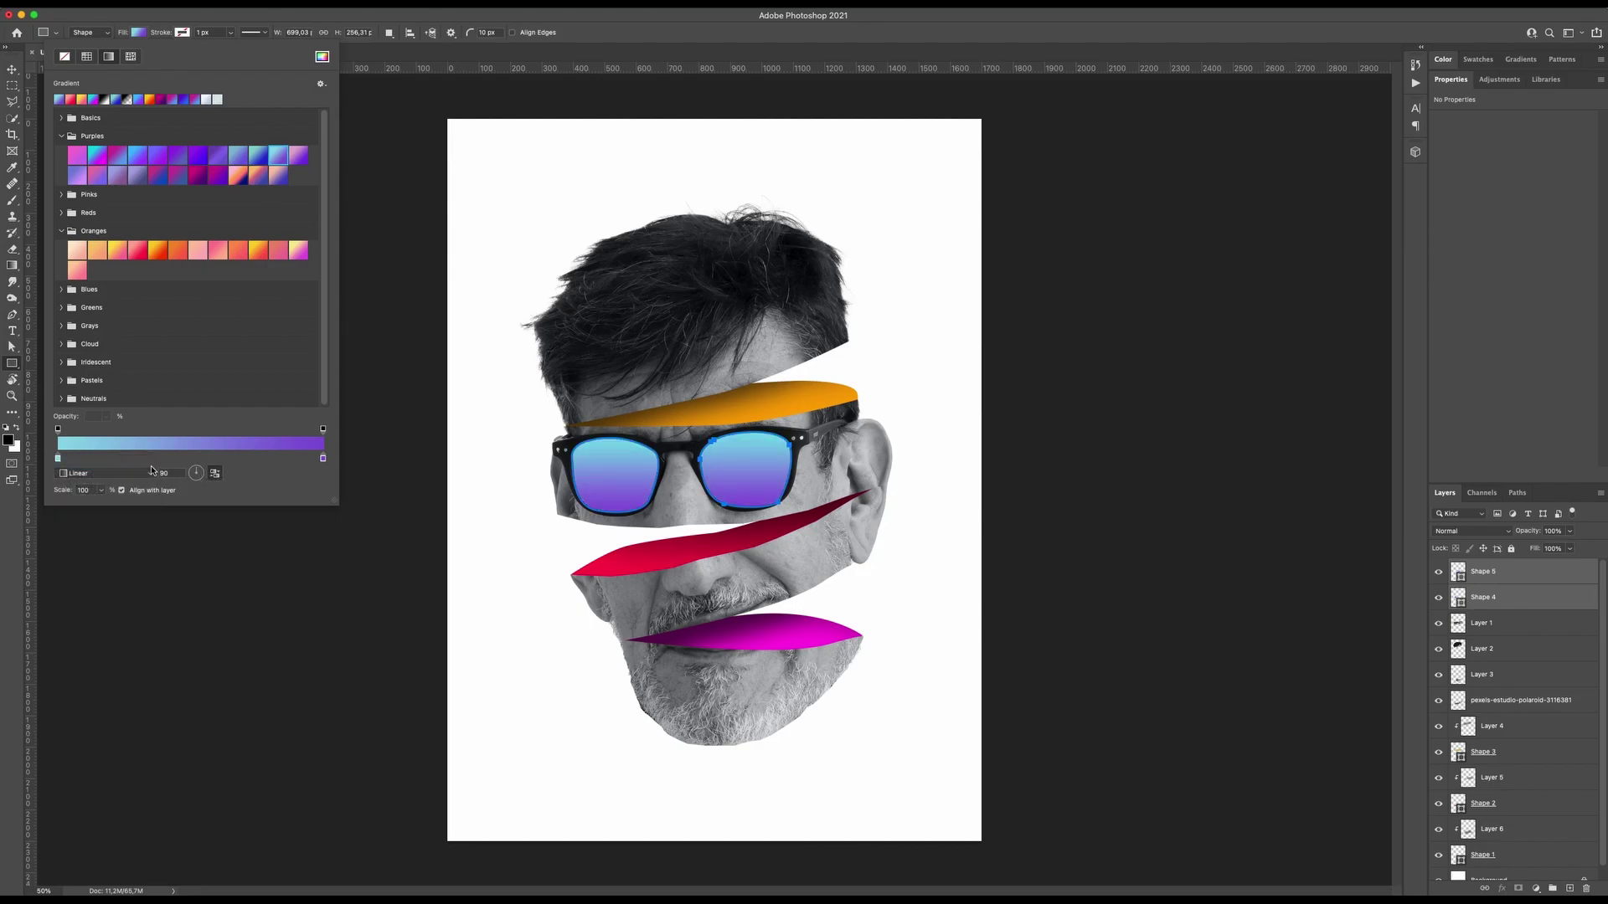
click(216, 474)
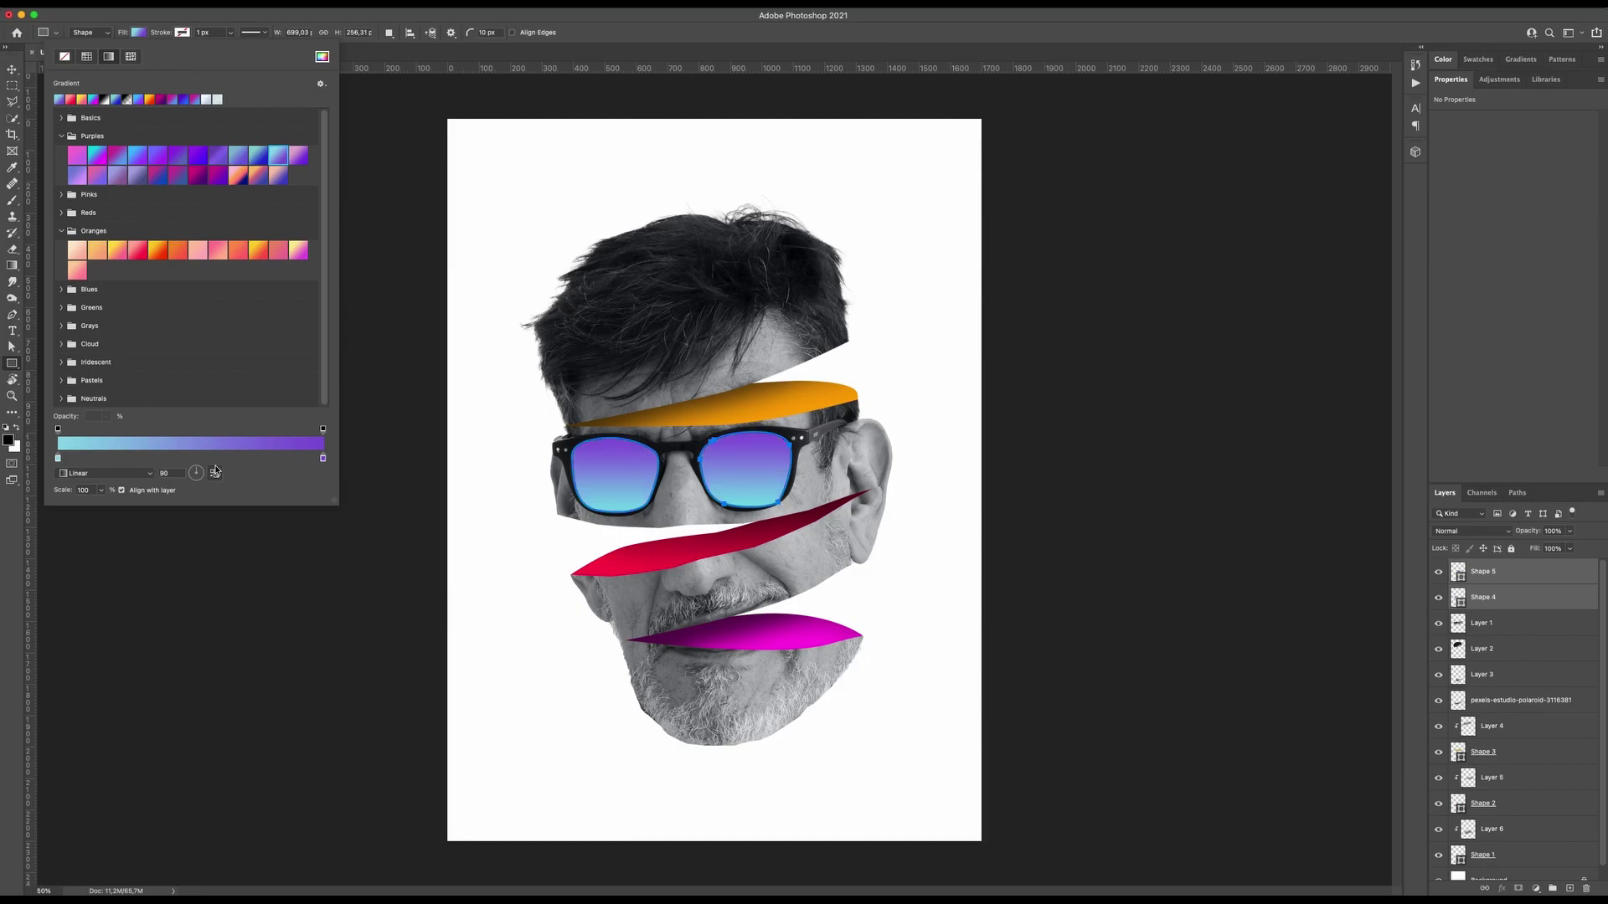
click(12, 86)
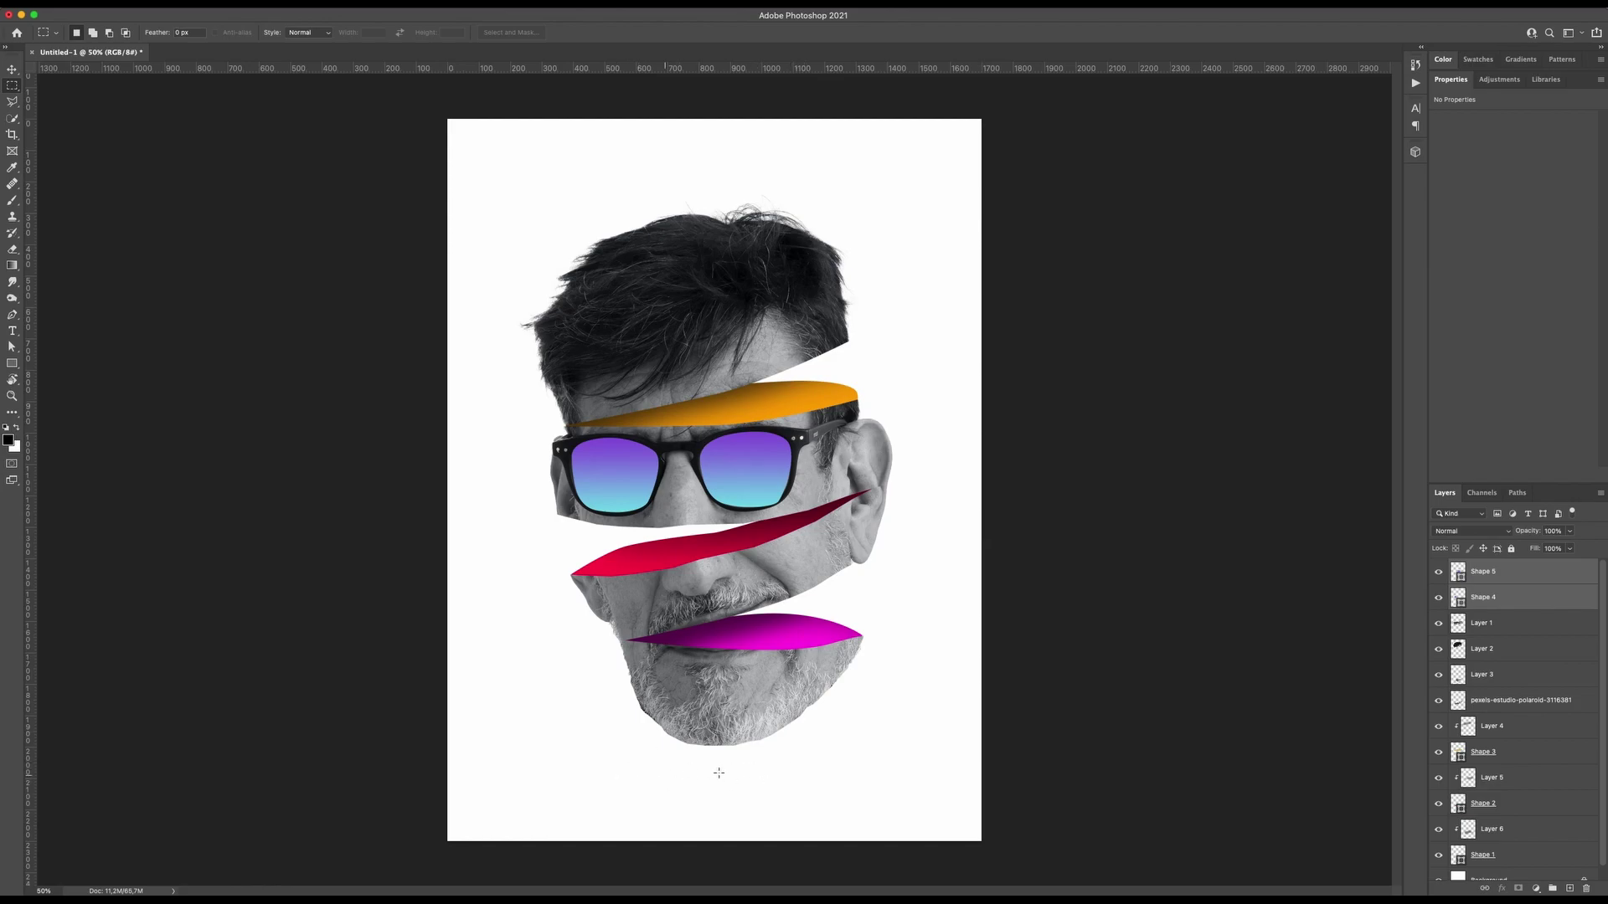
- Create a new layer above the Background layer; a trial thin ellipse is drawn and undone
scroll(1525, 819, down, 1)
click(1489, 867)
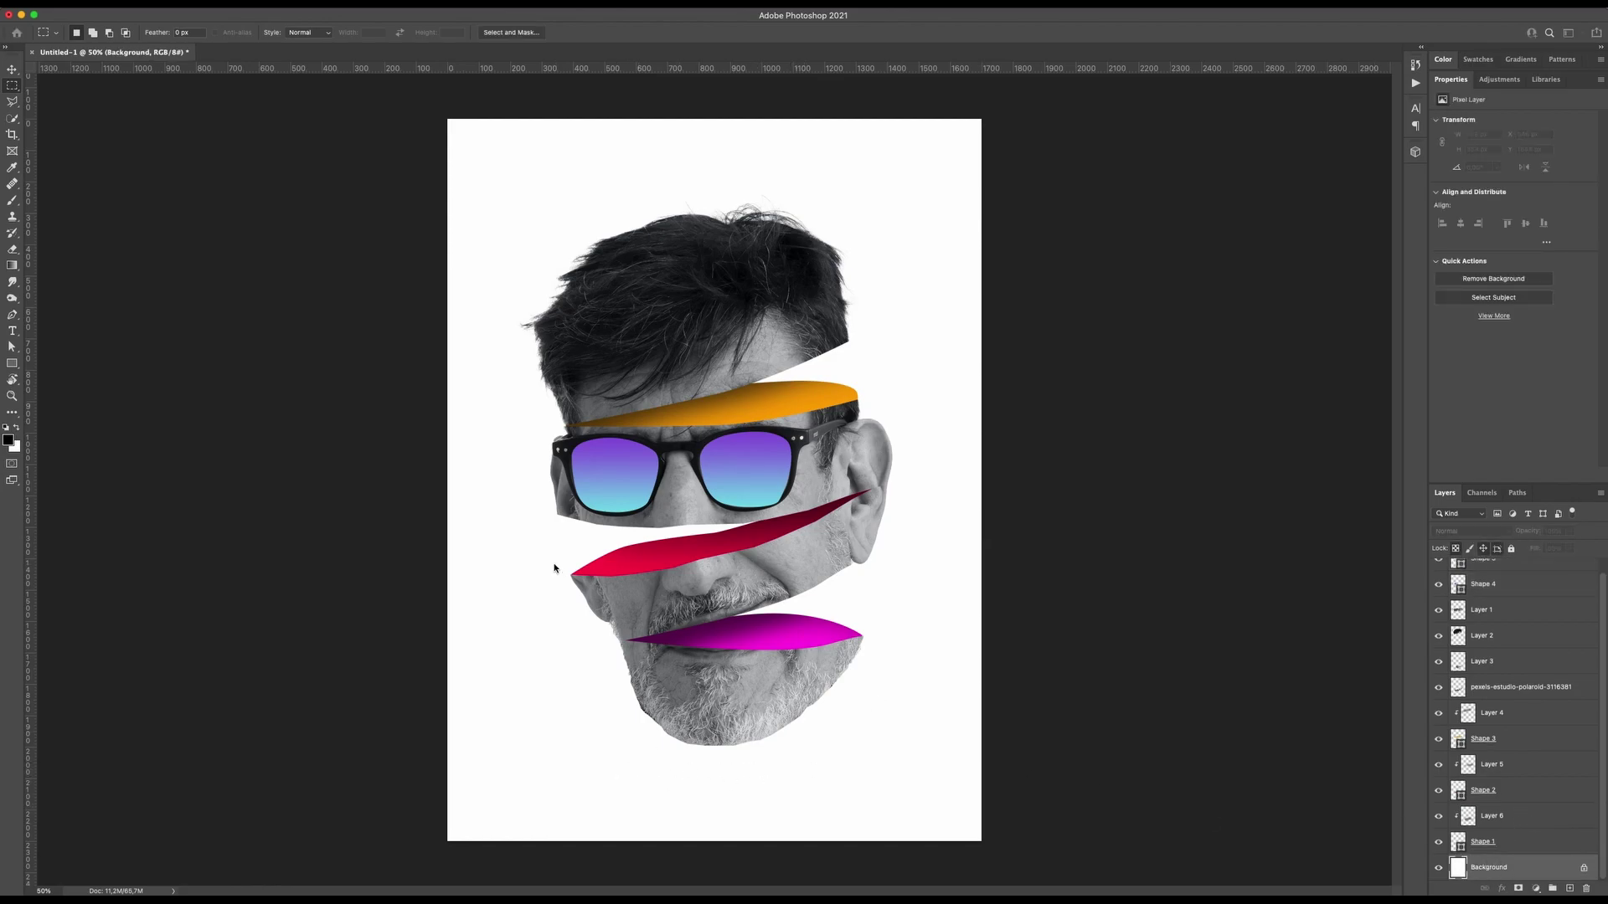
key(super+j)
drag(29, 363, 69, 376)
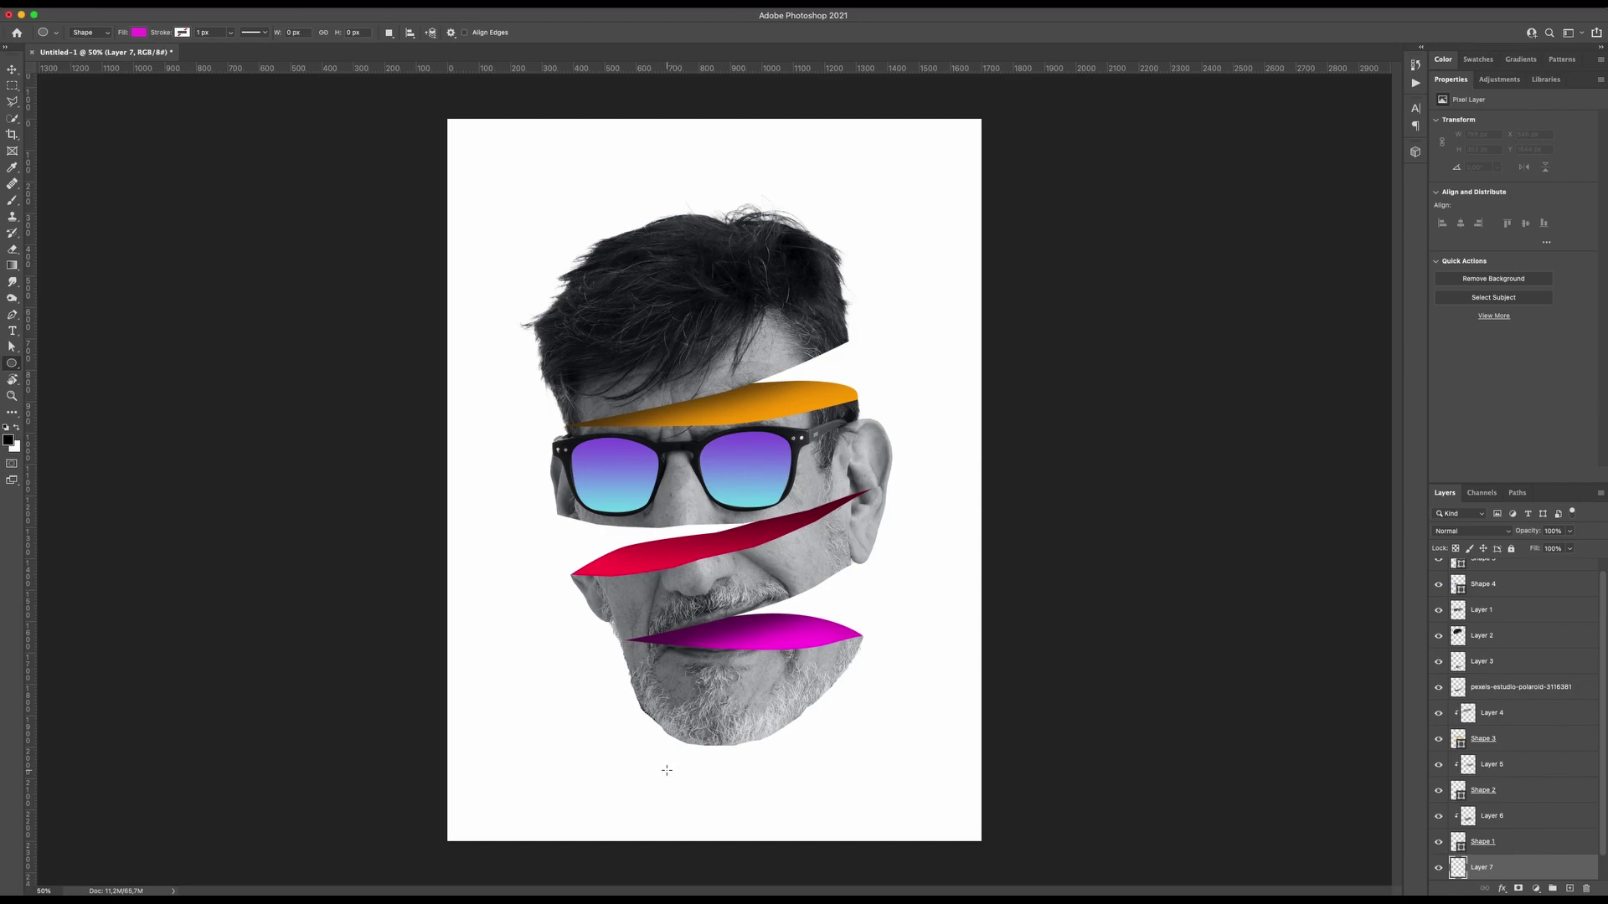
drag(665, 770, 778, 771)
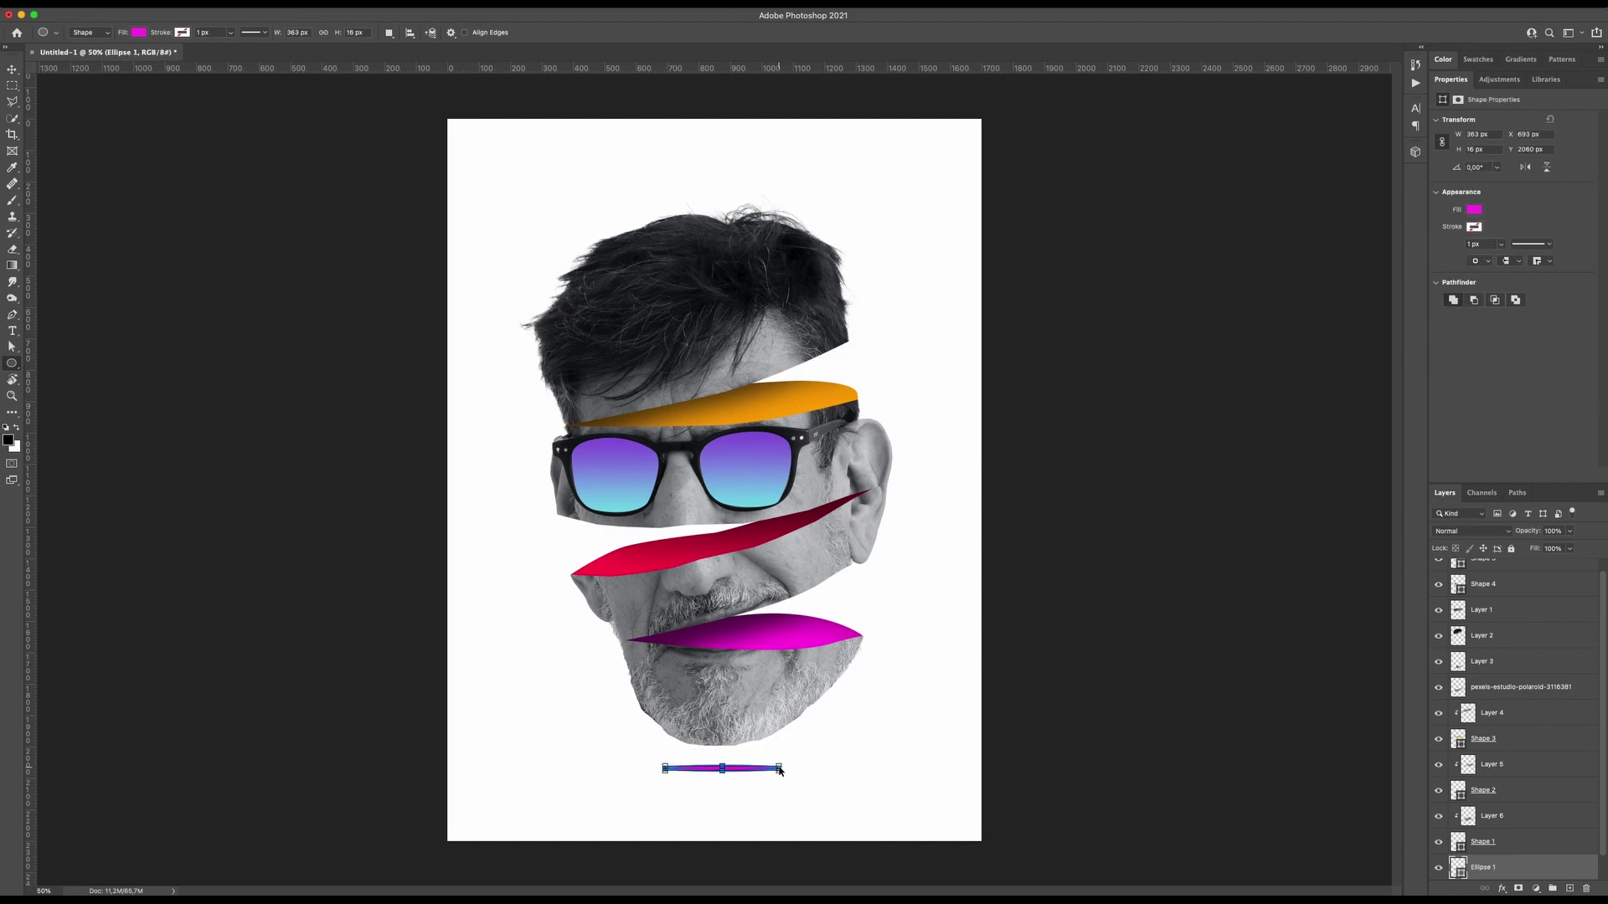
key(ctrl+z)
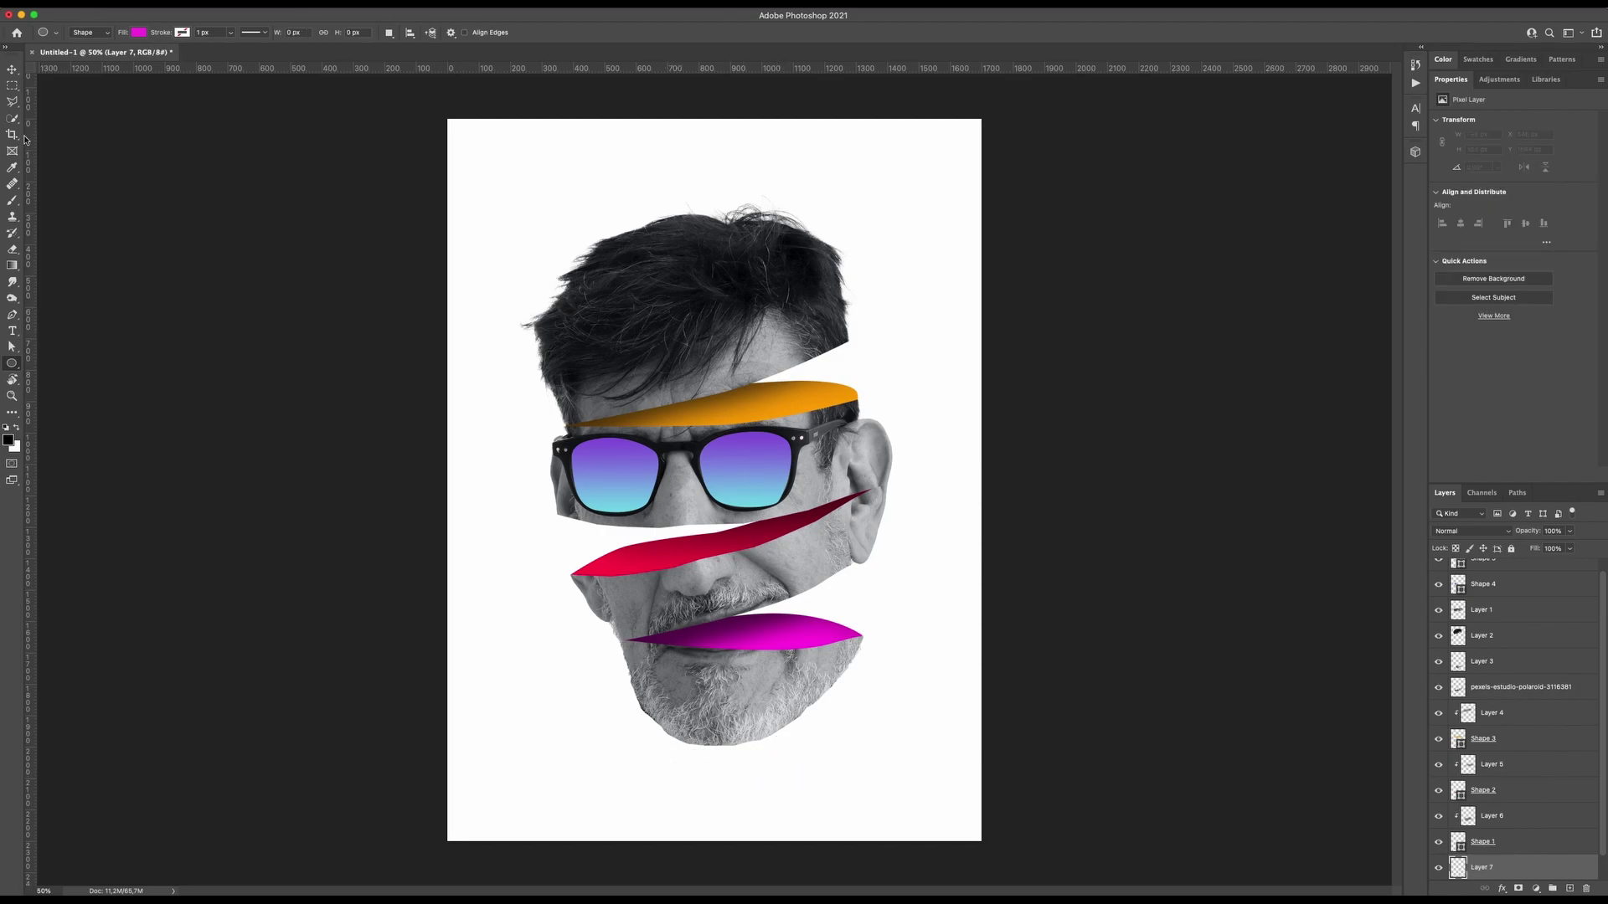
- Set up the regular Brush at about 310 px with a flattened, elliptical tip
click(12, 199)
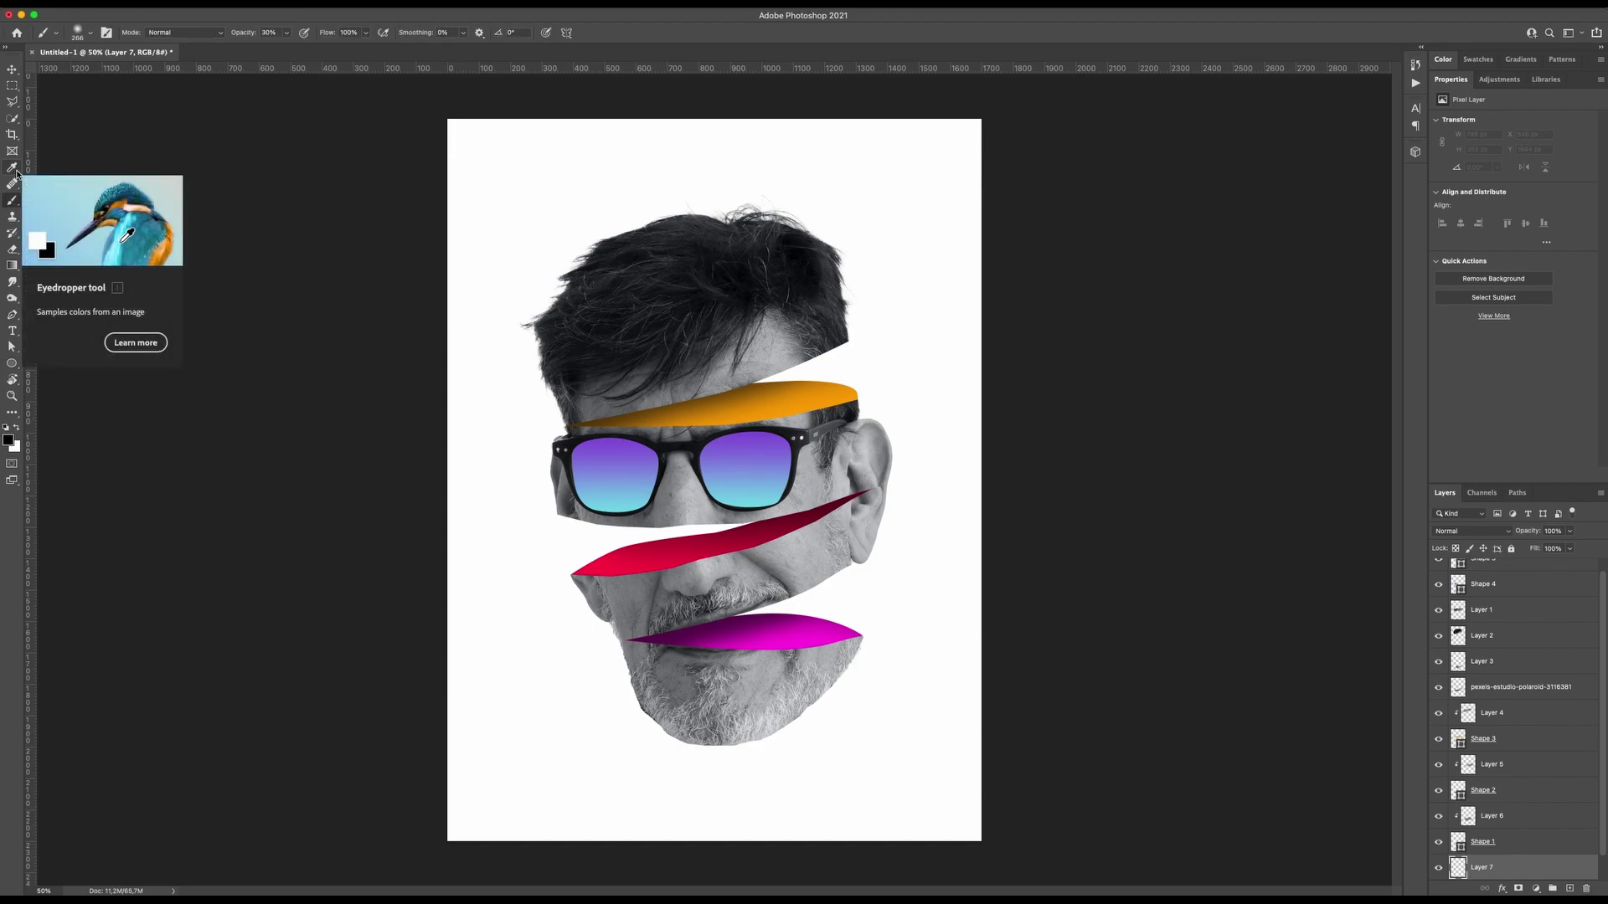
right_click(12, 199)
click(57, 200)
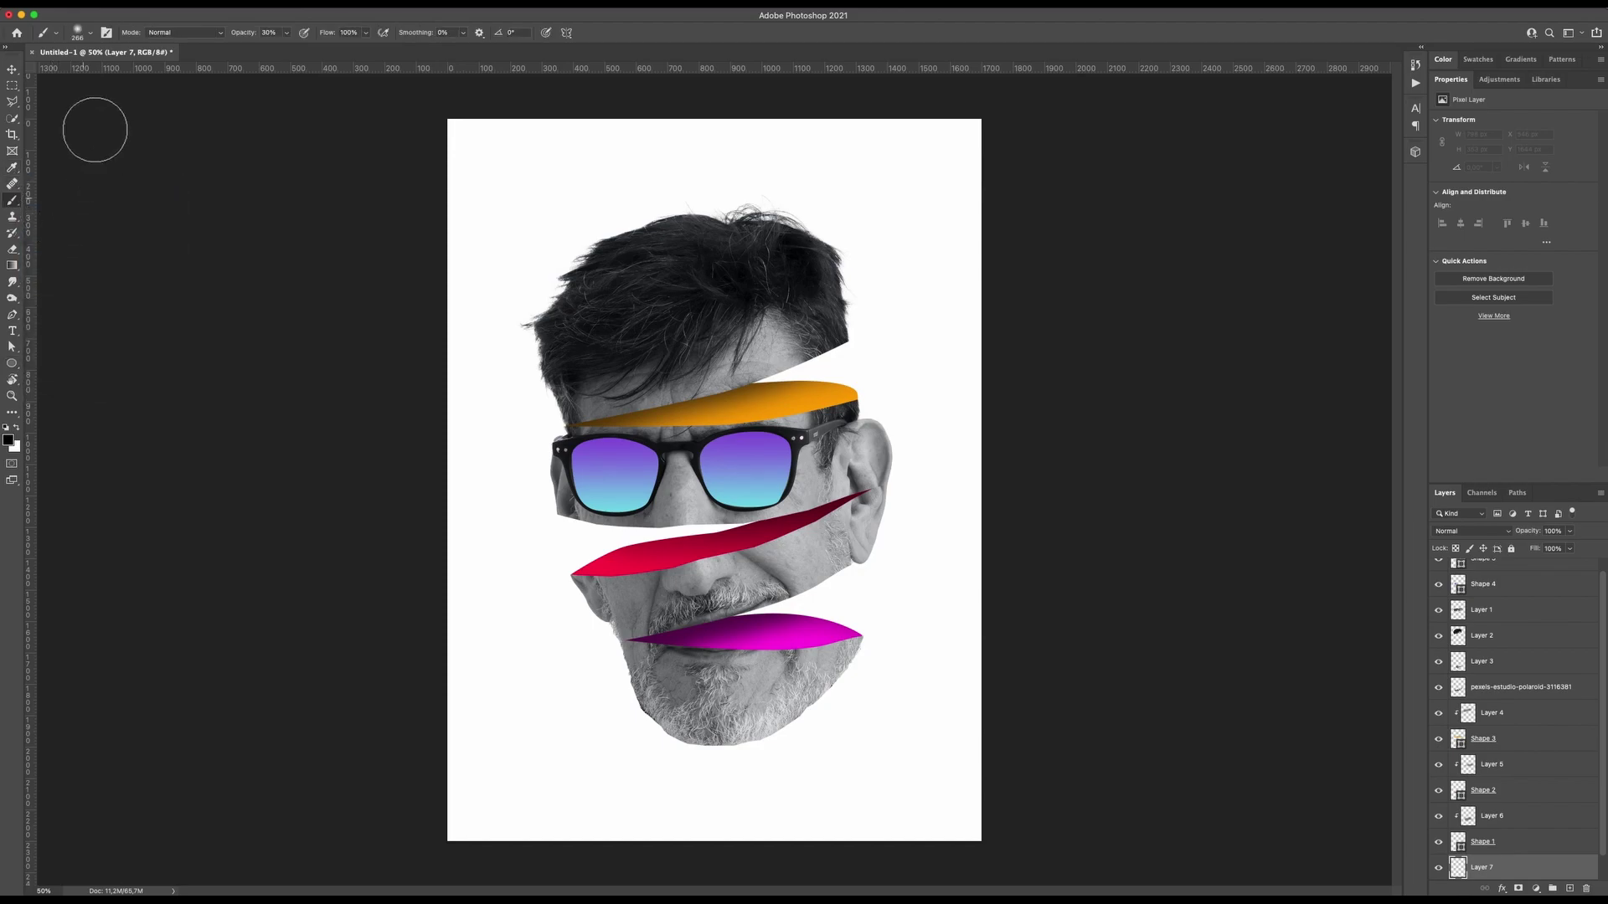
drag(721, 769, 729, 760)
right_click(730, 761)
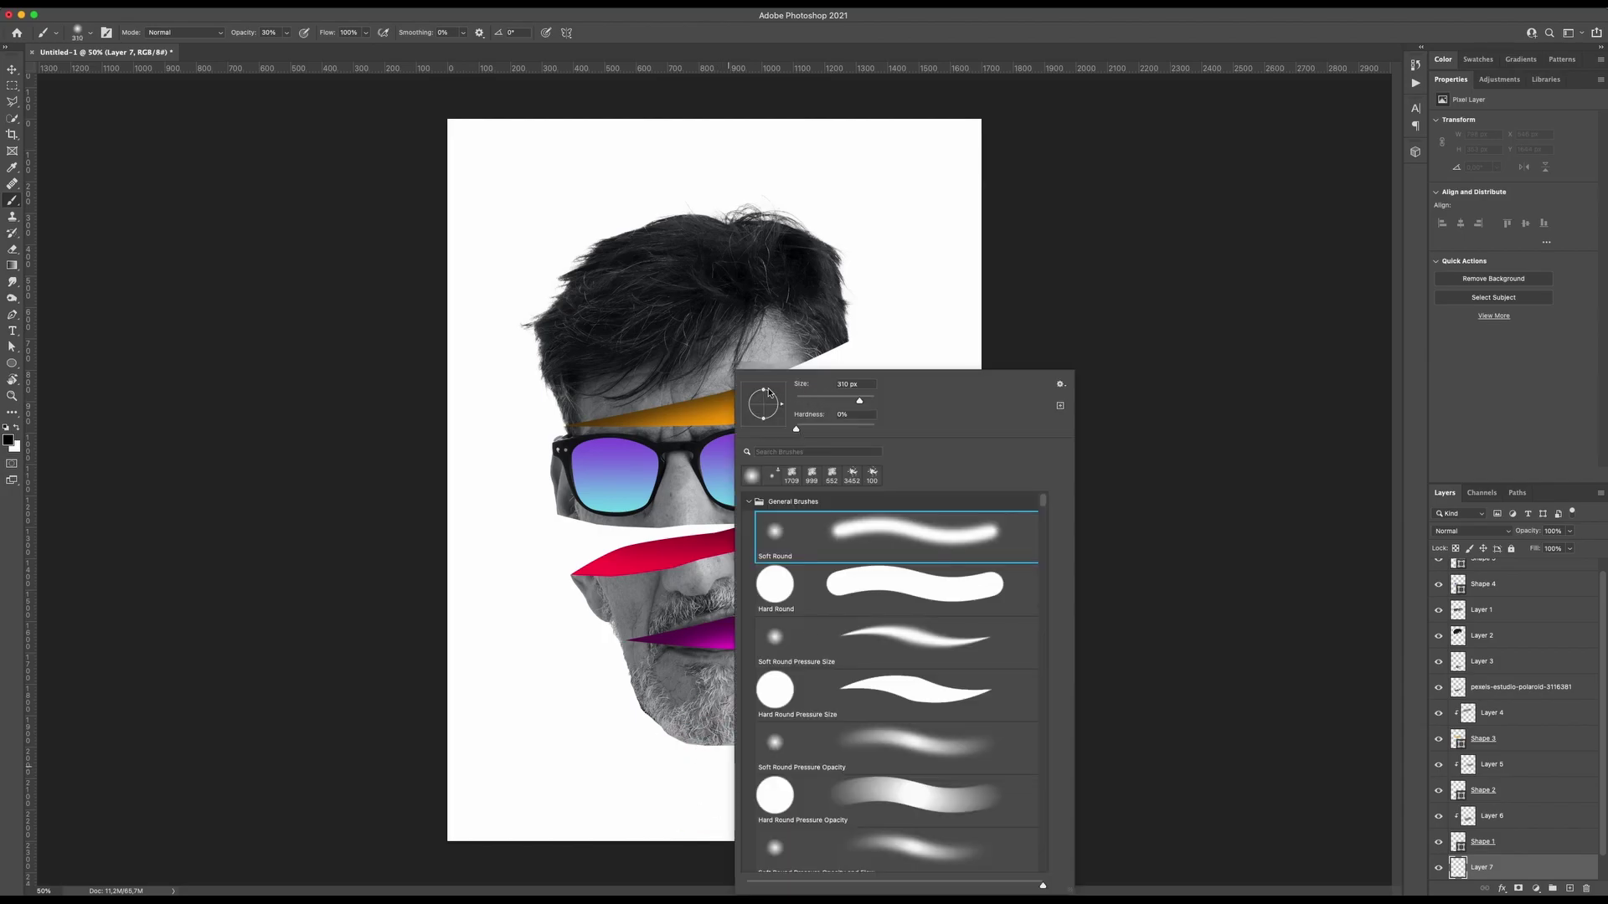
drag(763, 394, 764, 405)
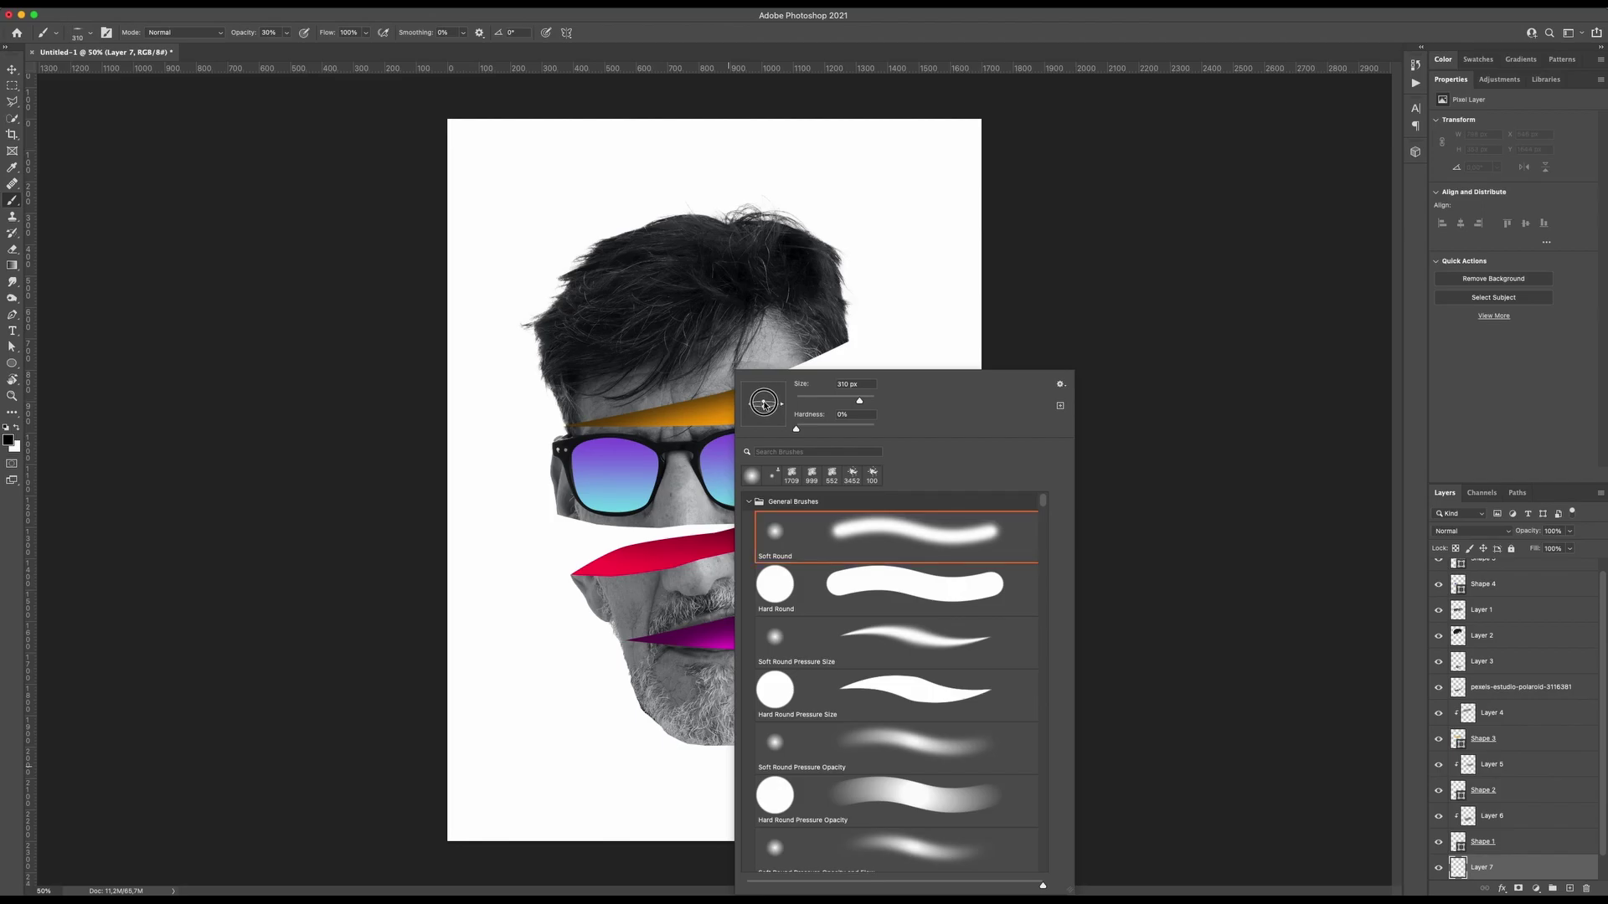
drag(763, 405, 765, 406)
click(695, 503)
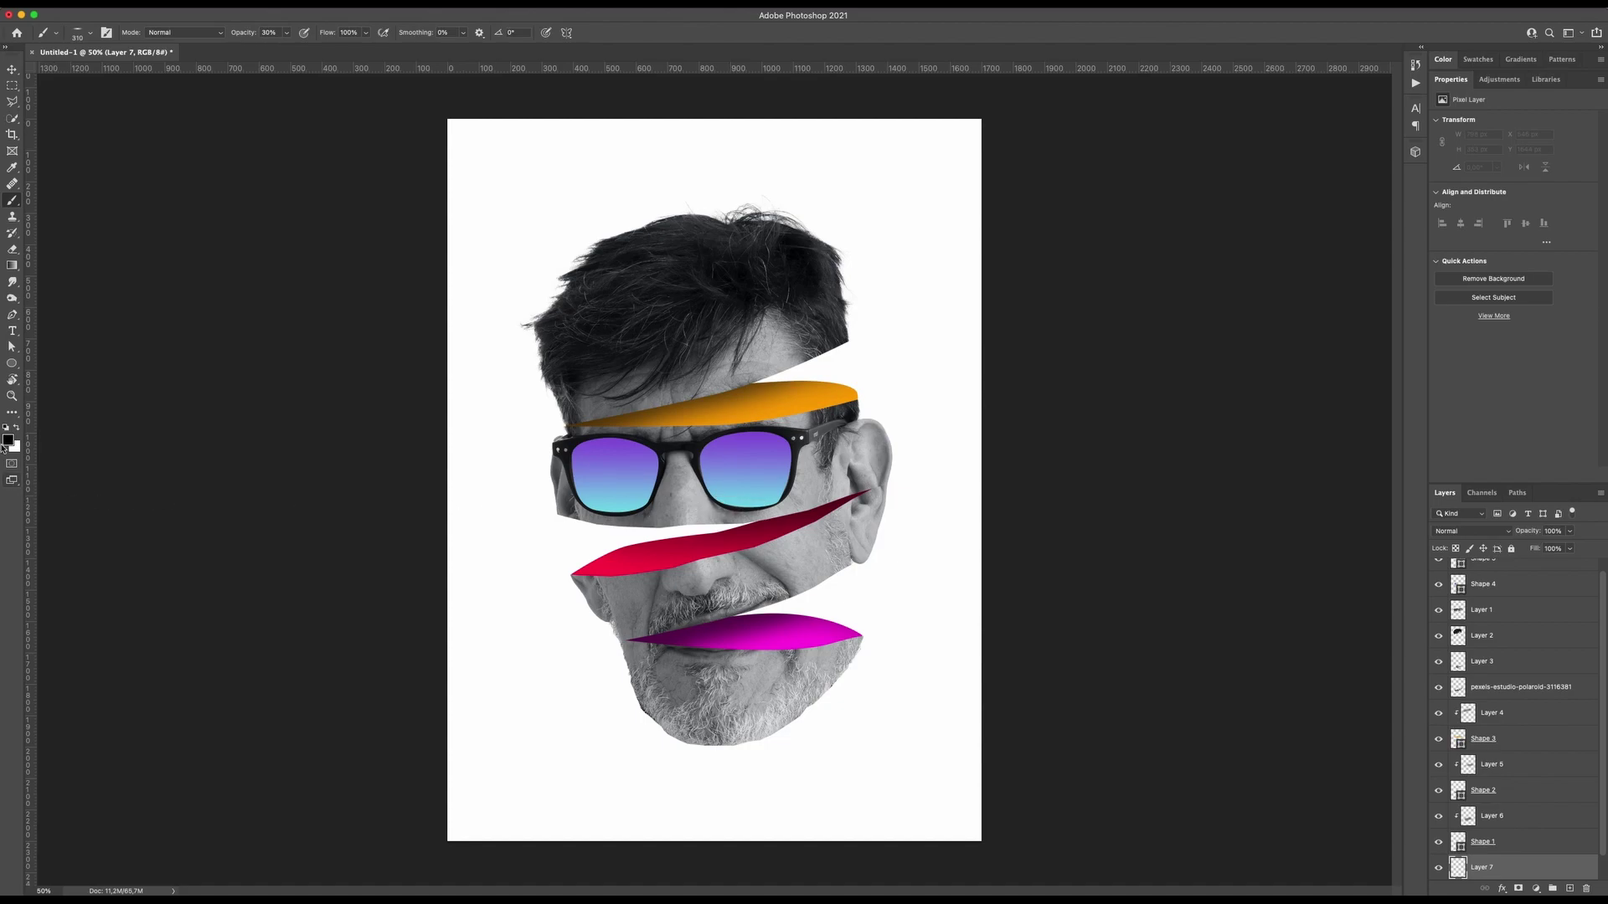
- Dab a soft black shadow under the chin, darkening its centre with a smaller brush
ctrl+alt+click(734, 776)
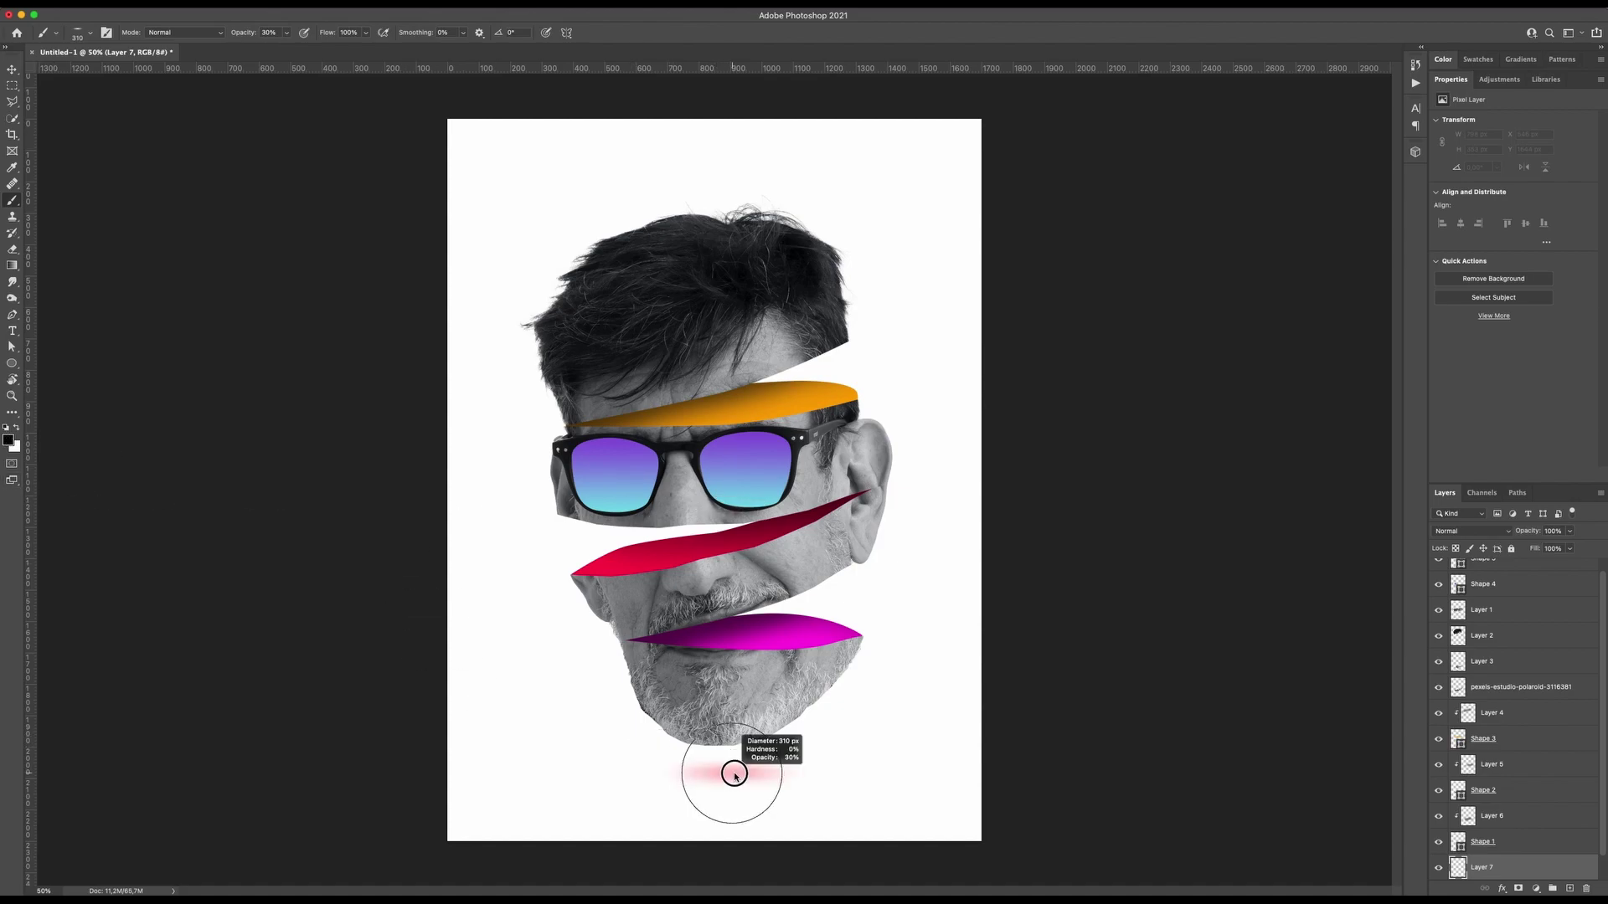
mouse_move(735, 776)
mouse_down()
mouse_move(758, 770)
mouse_move(728, 776)
mouse_up()
click(728, 781)
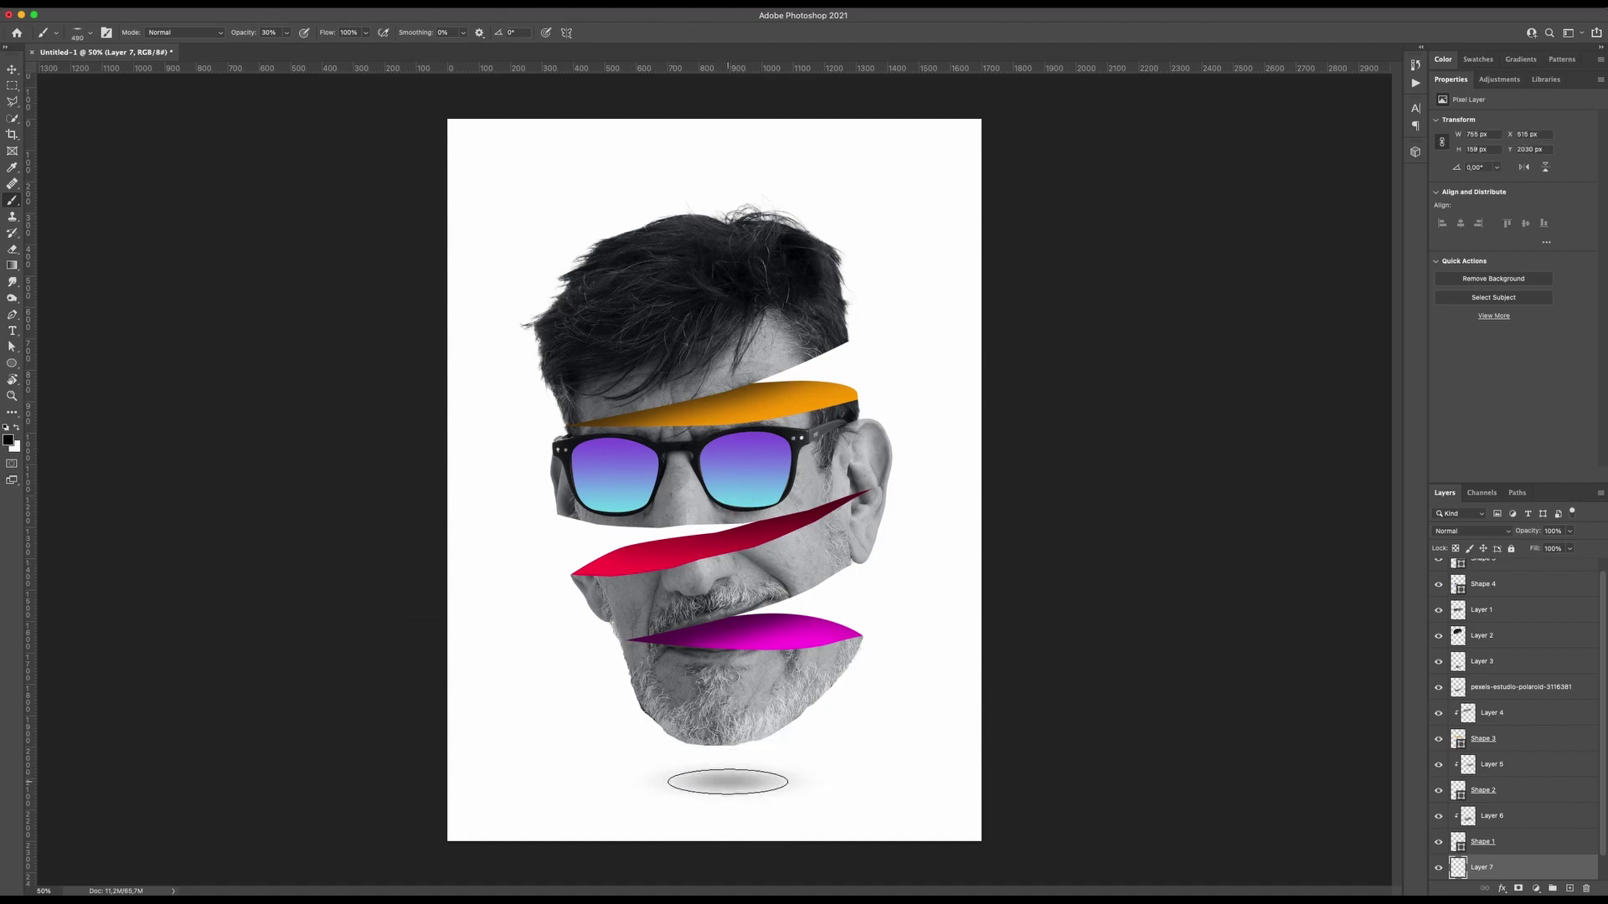
click(728, 782)
click(728, 781)
click(728, 781)
ctrl+alt+click(728, 783)
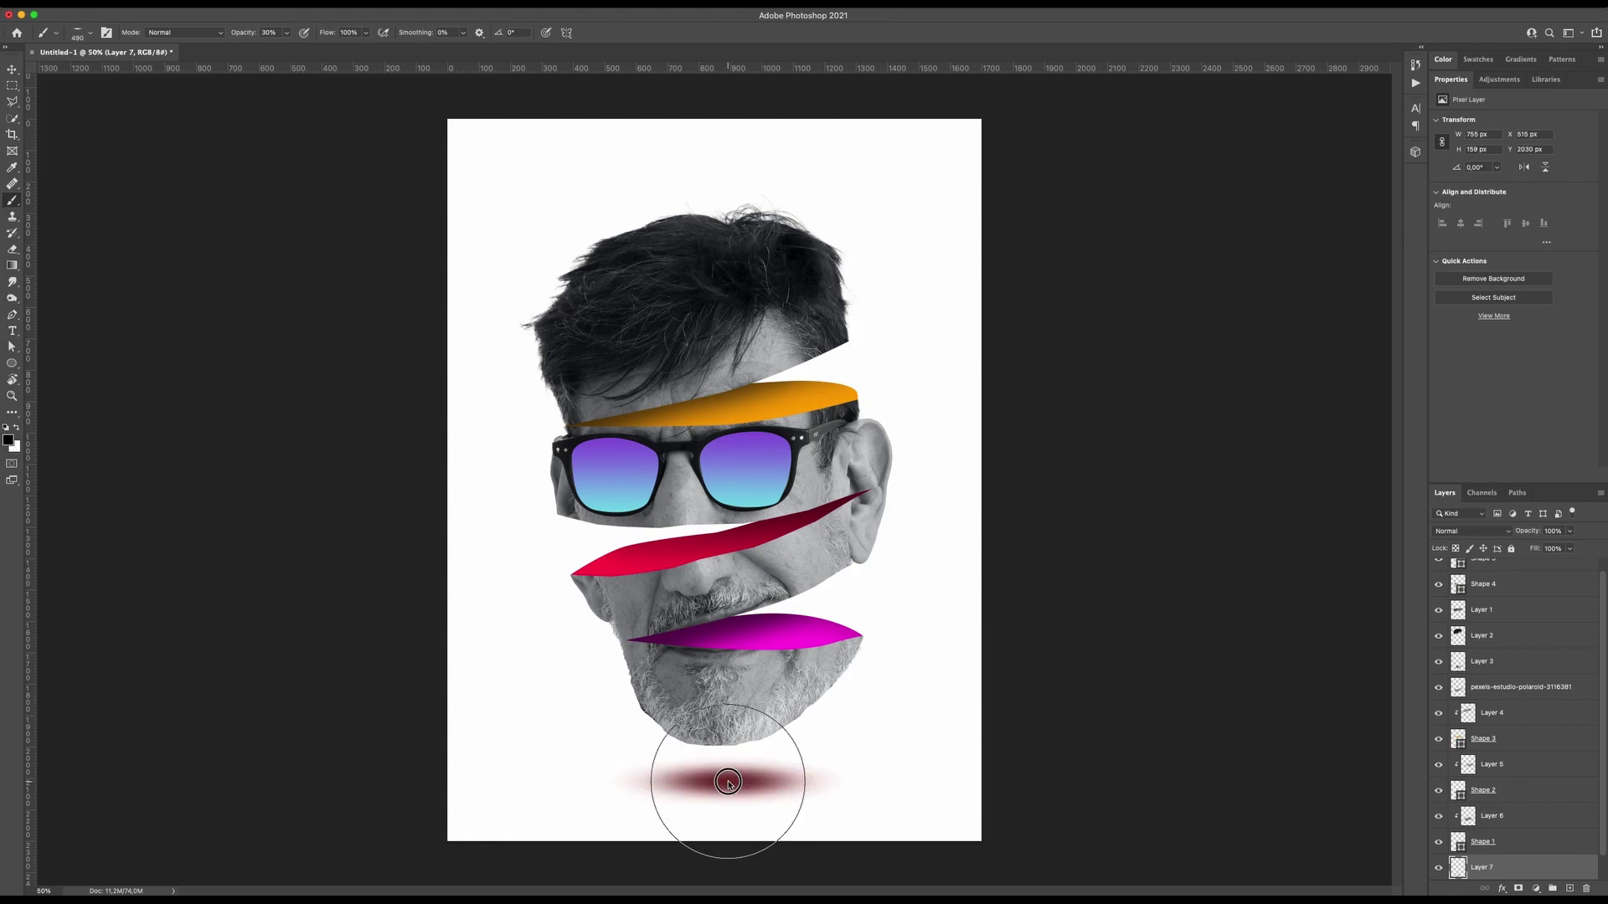
mouse_move(727, 783)
mouse_down()
mouse_move(679, 781)
mouse_move(722, 781)
mouse_up()
click(722, 781)
click(722, 780)
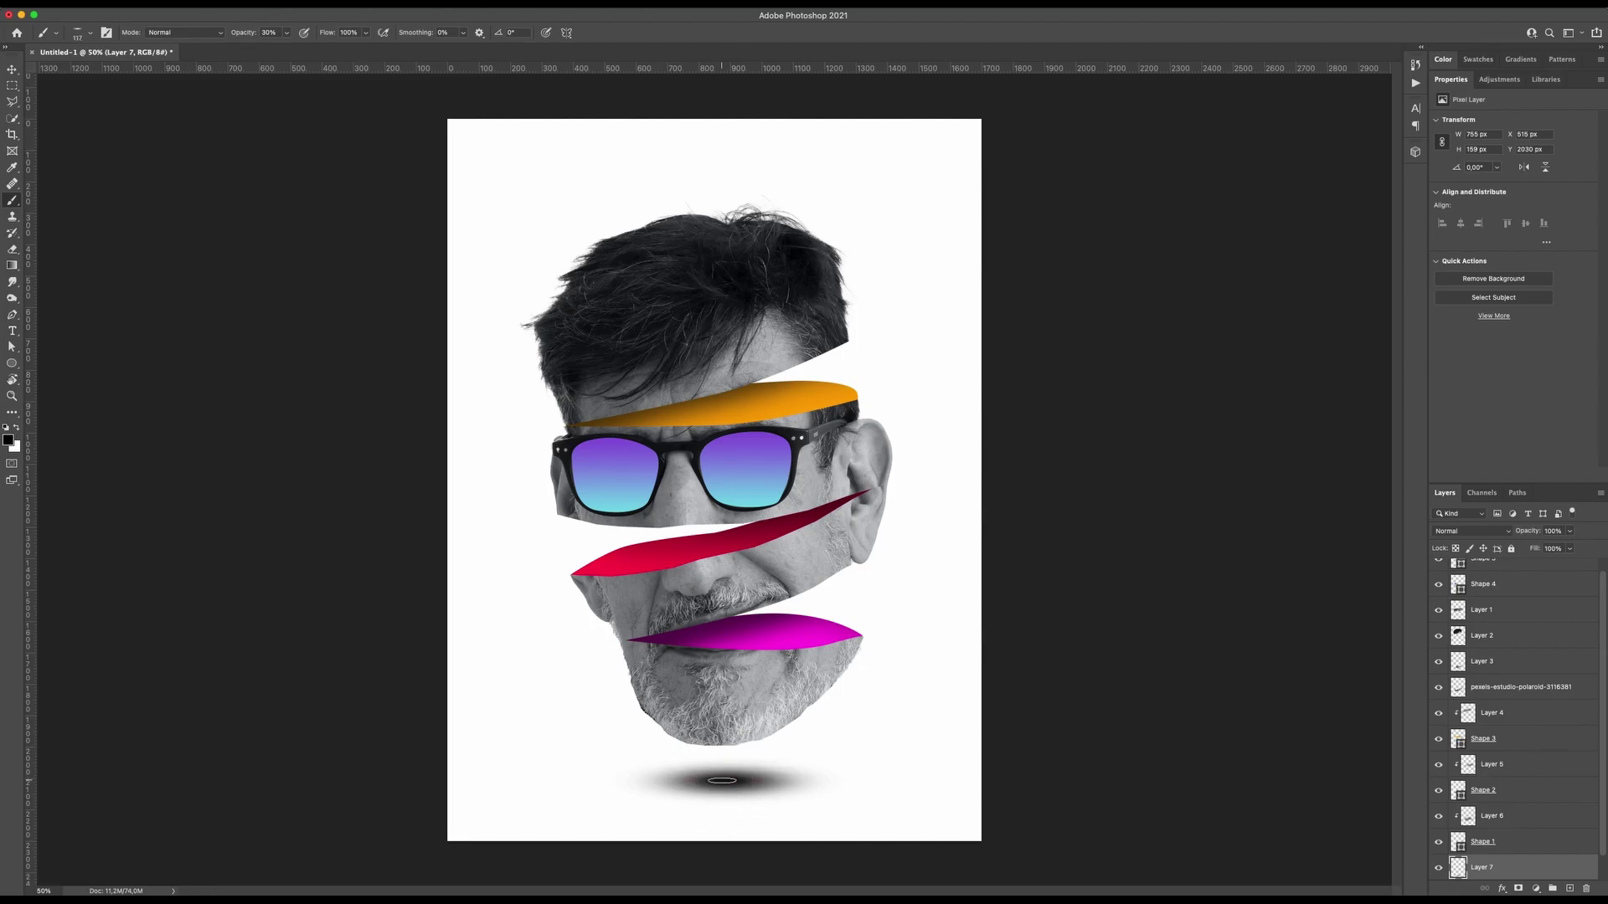
- Squash the shadow into a wider, flatter ellipse and commit the transform
key(super+minus)
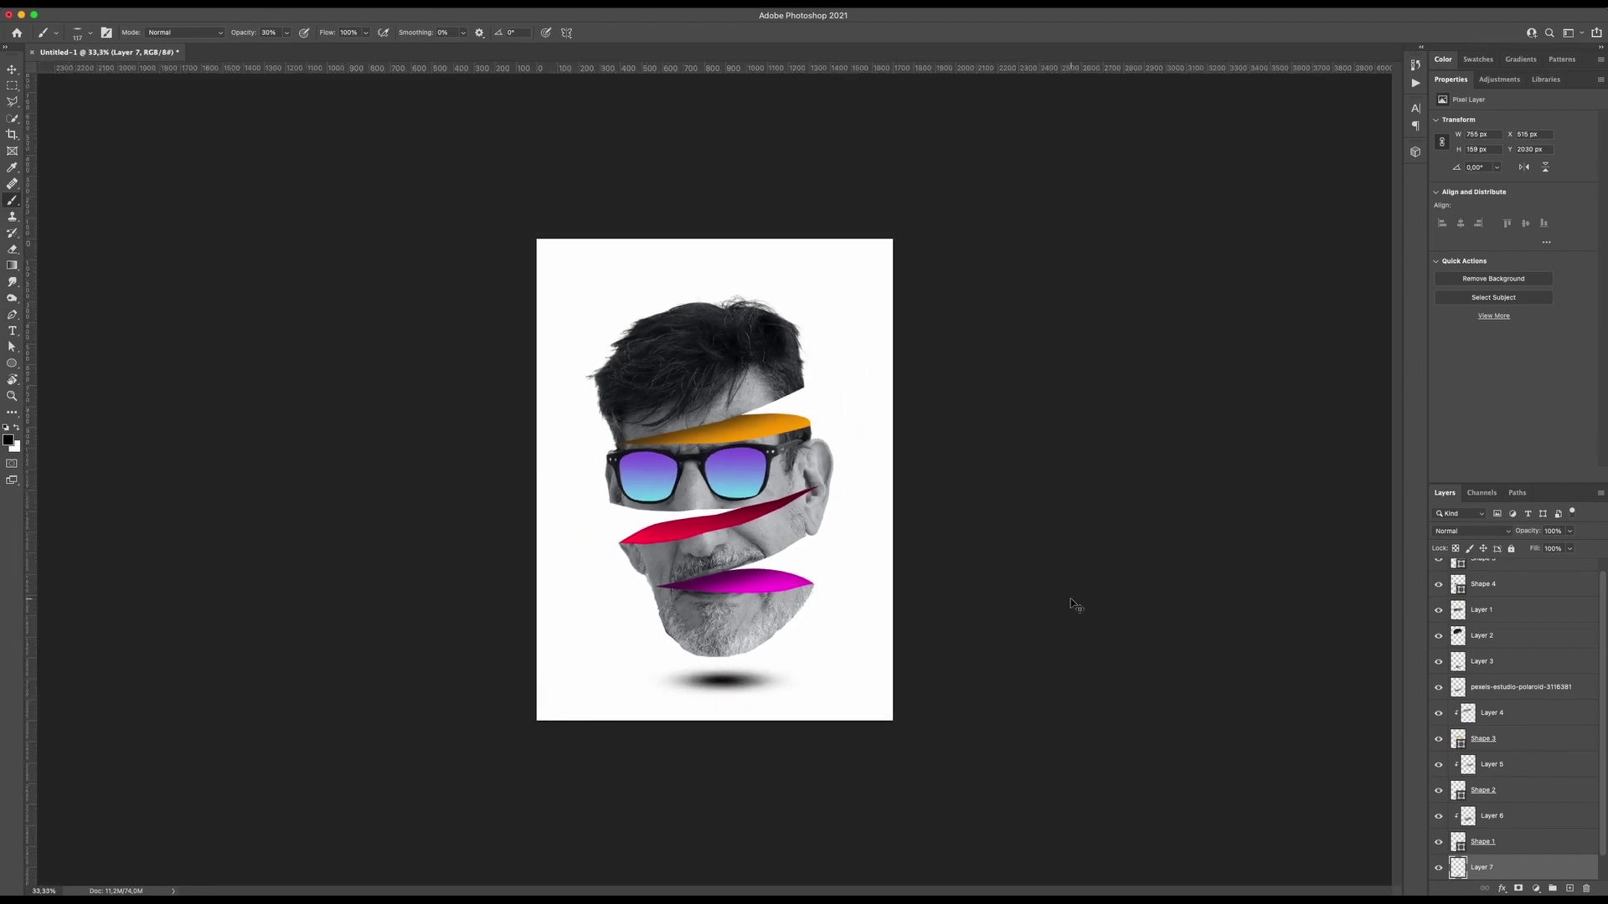
key(v)
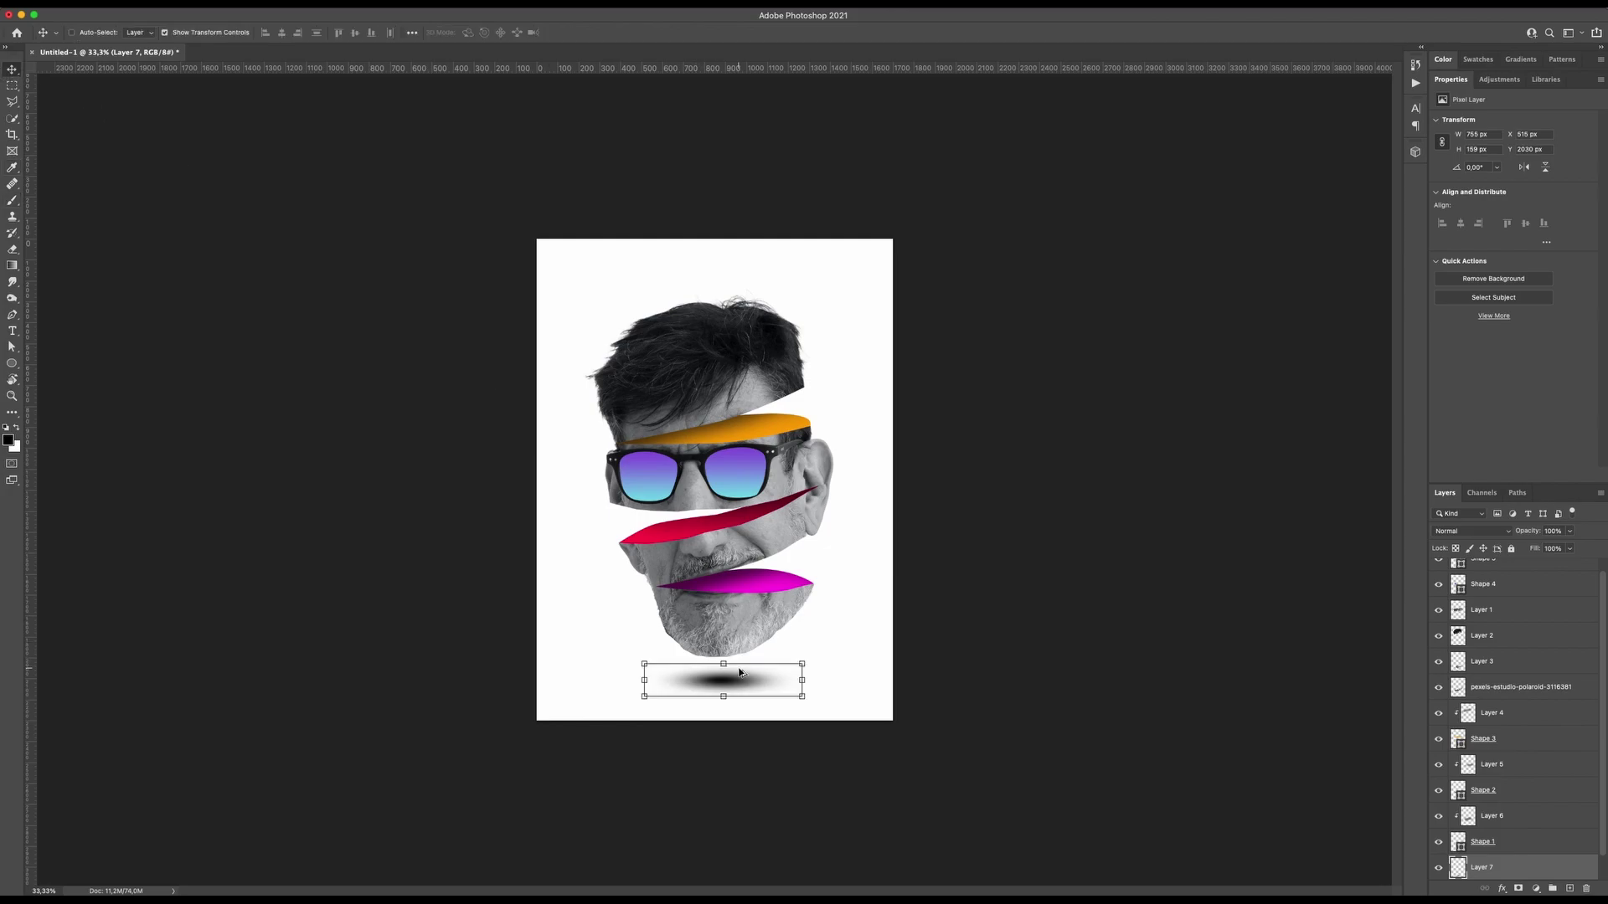
drag(740, 672, 818, 668)
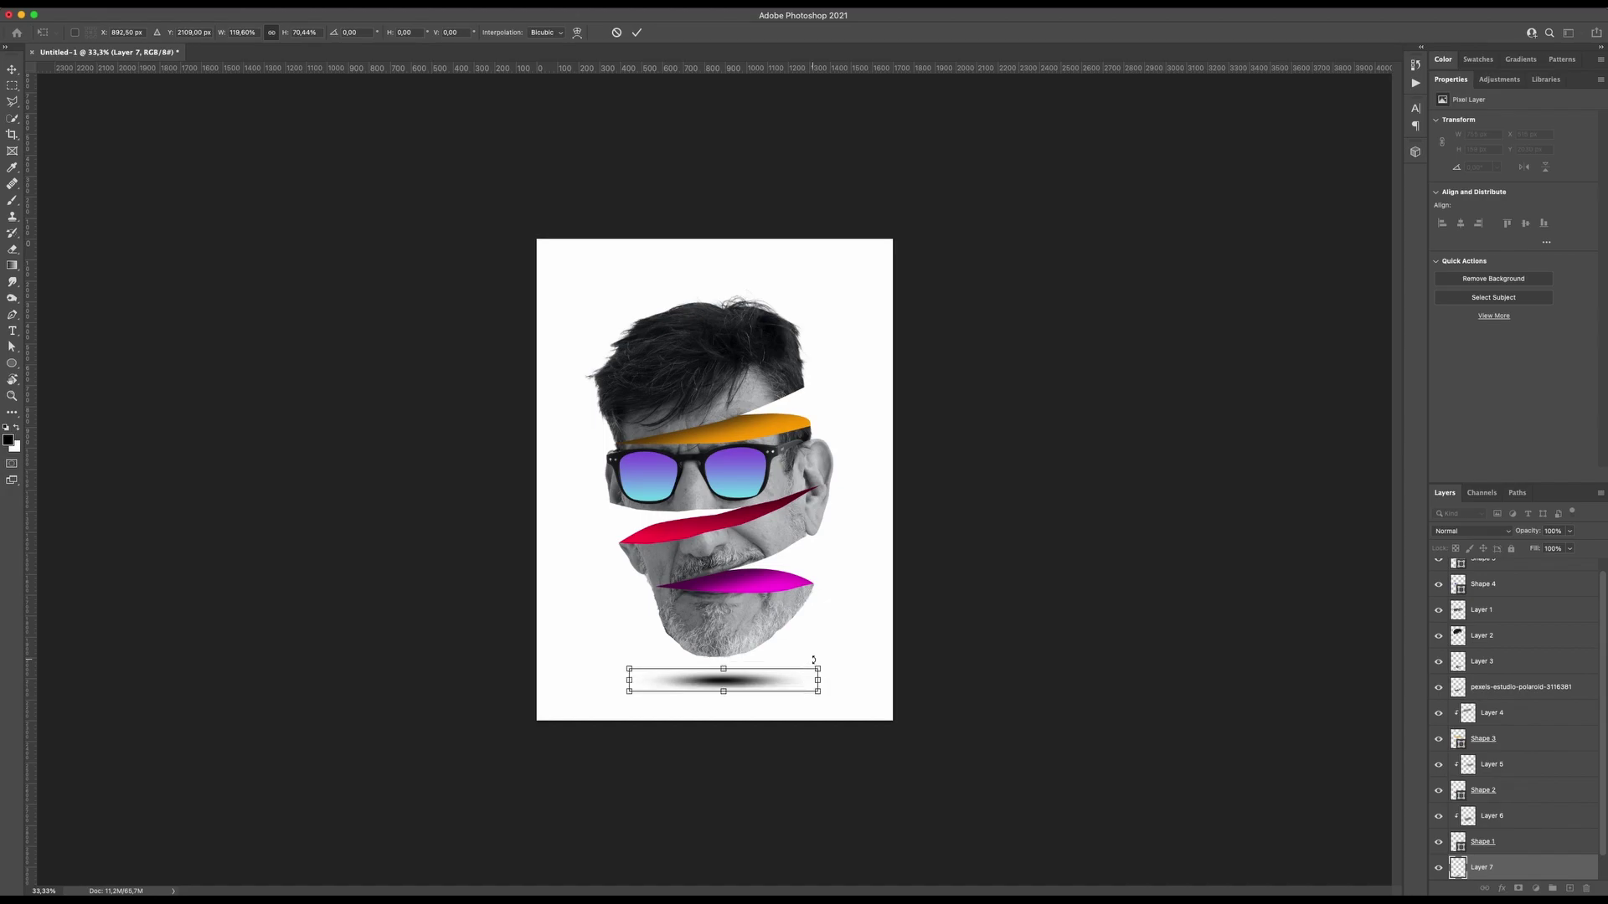
key(Return)
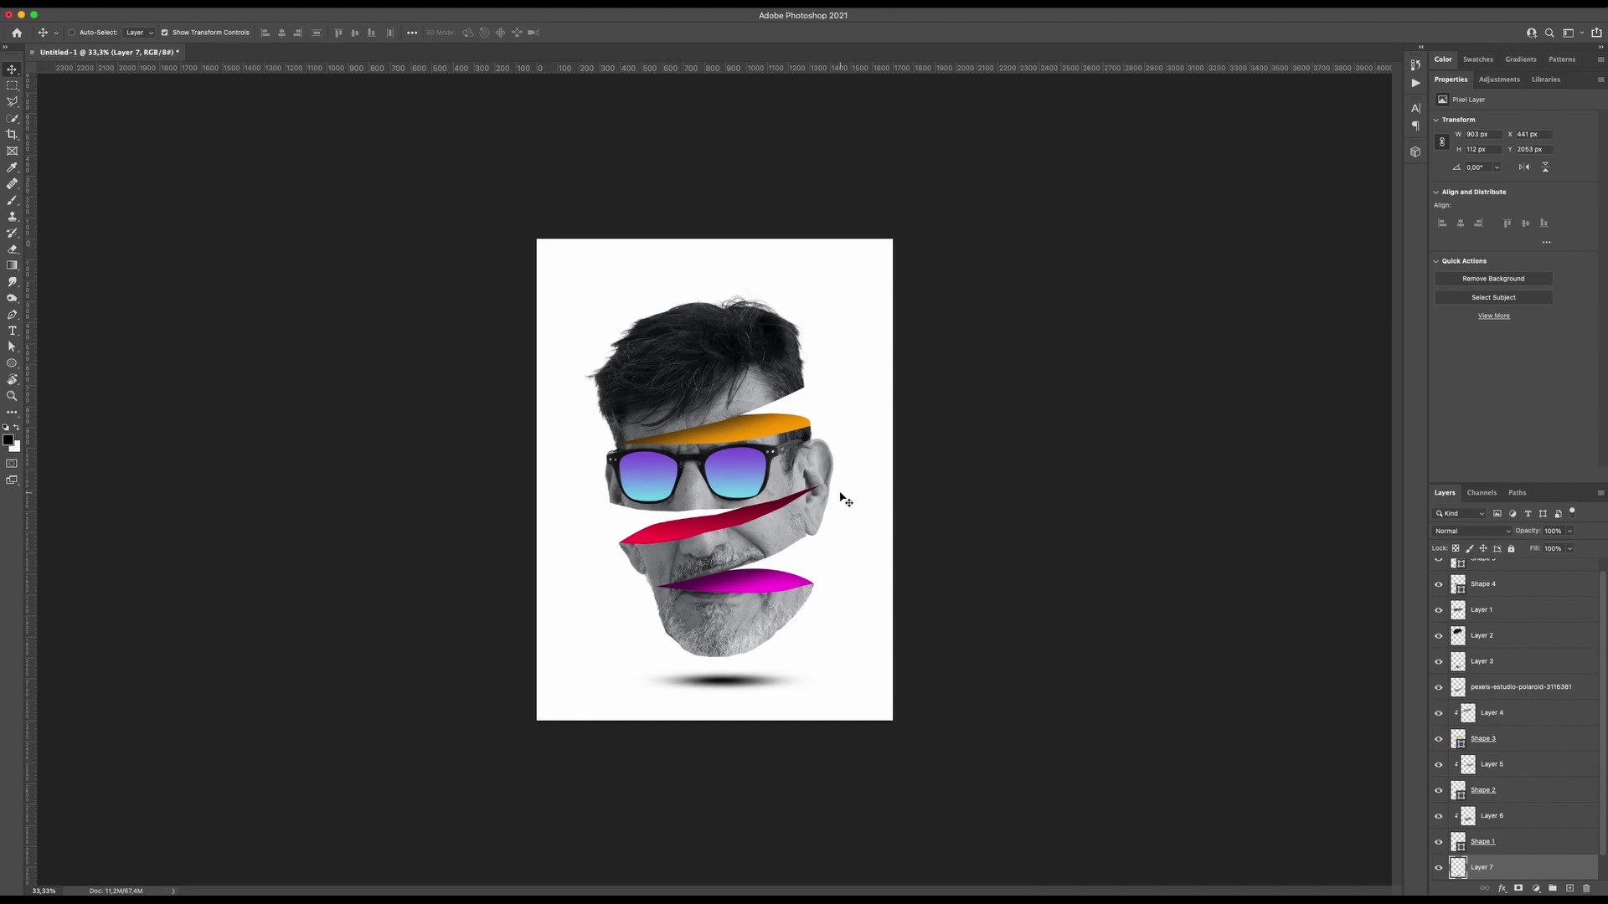
- Select the artwork layers down to Layer 7, trial-move them upward, then undo the move
scroll(1526, 854, down, 1)
scroll(1524, 850, up, 2)
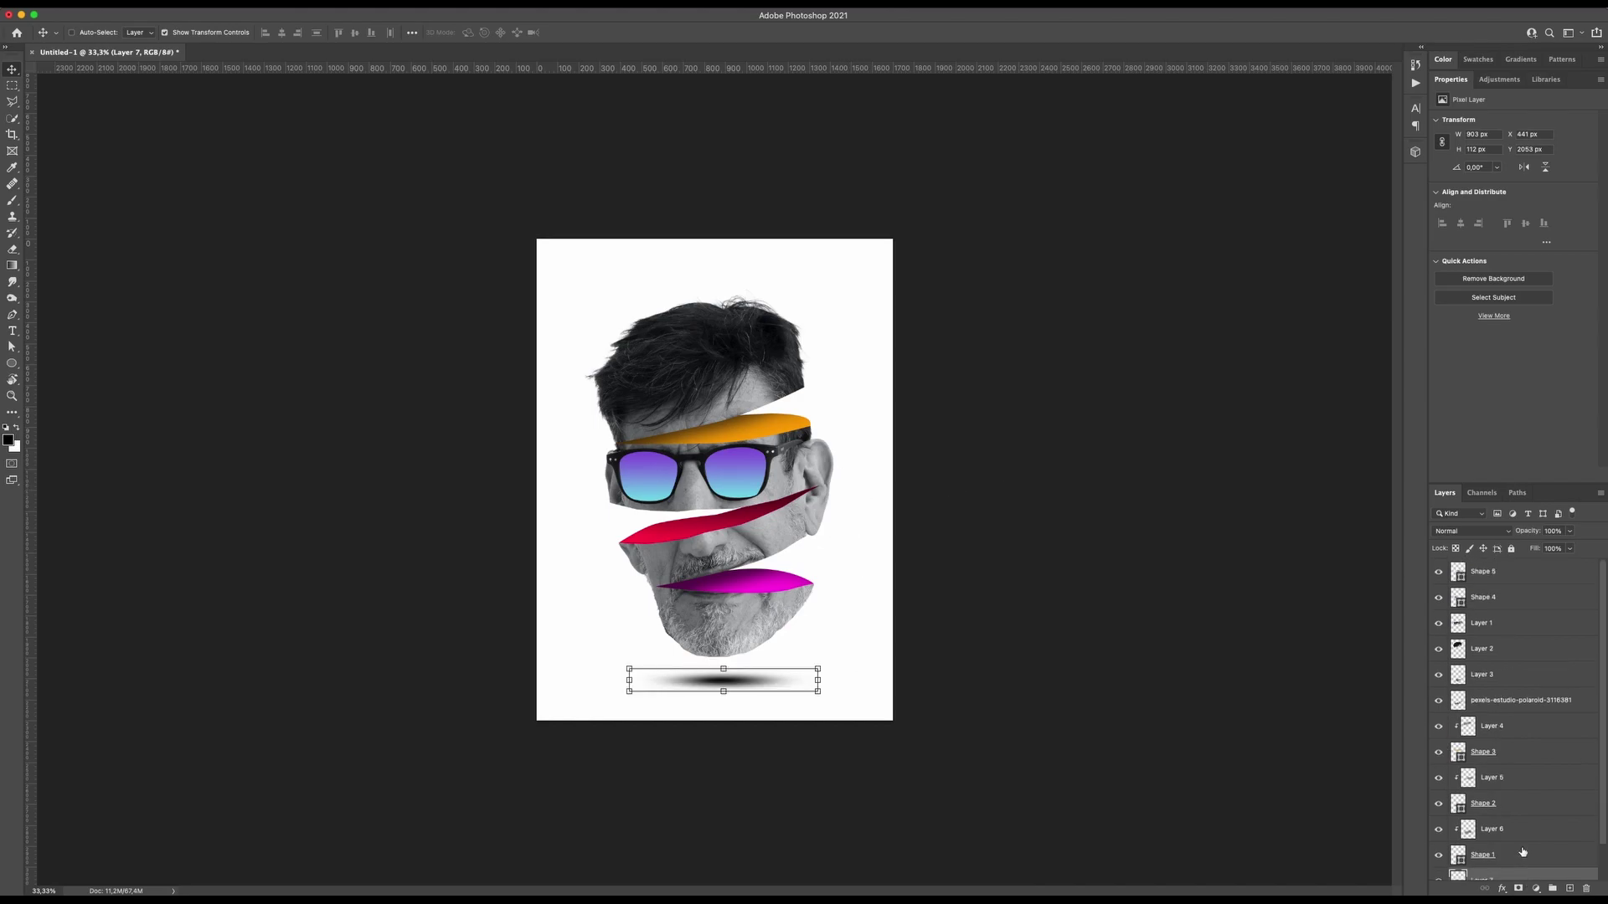
shift+click(1511, 572)
scroll(1549, 746, down, 1)
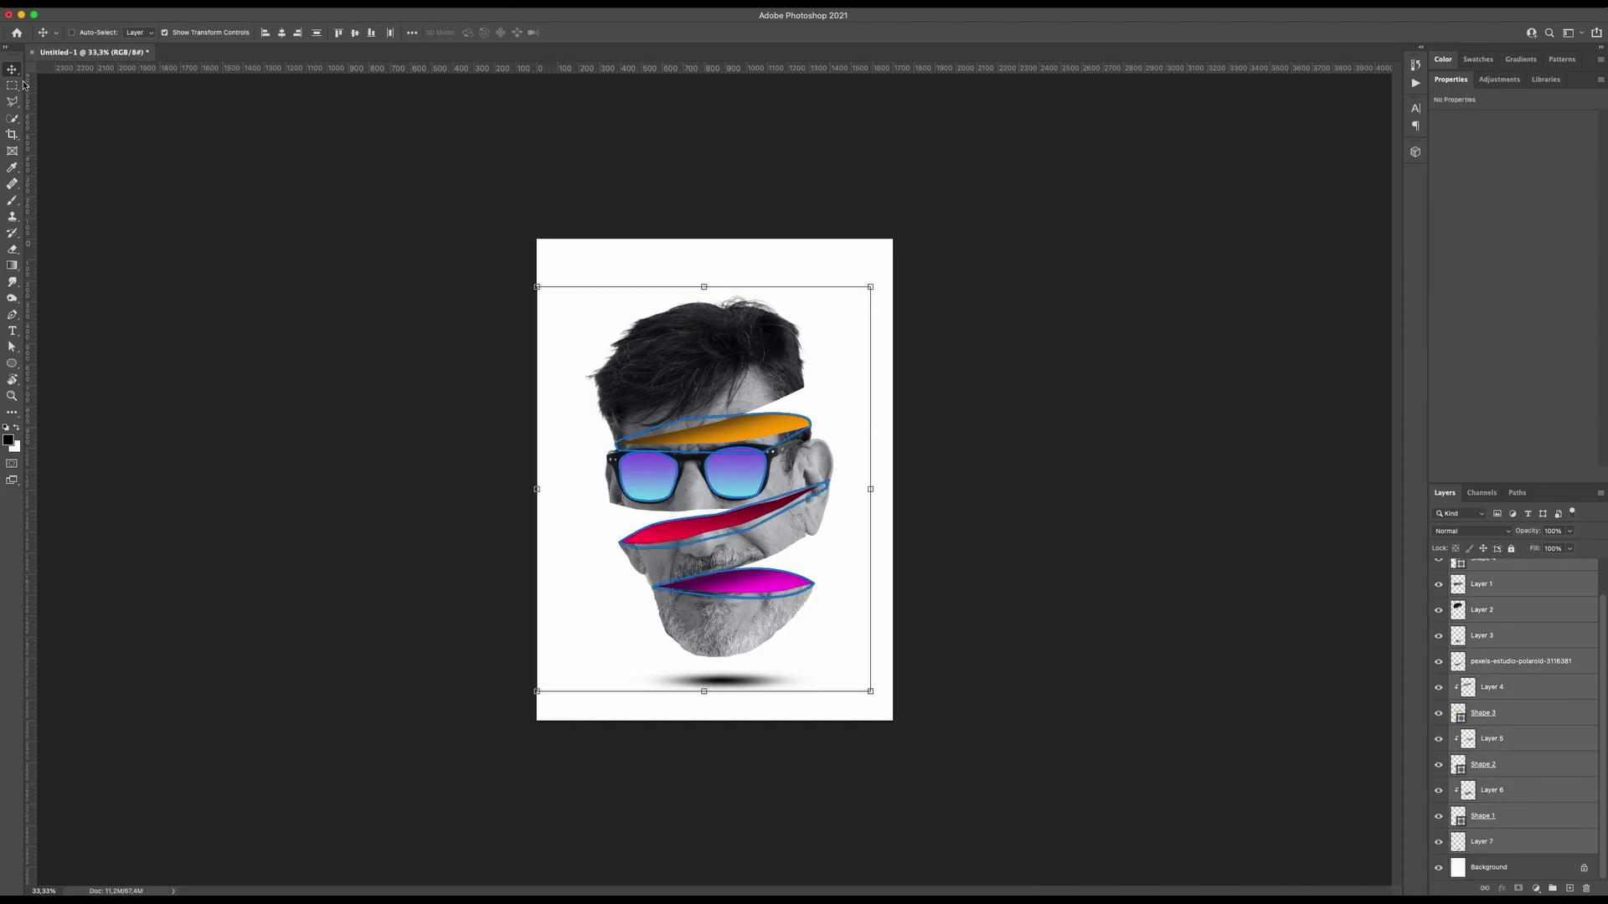
drag(652, 474, 657, 462)
key(super+z)
key(super+z)
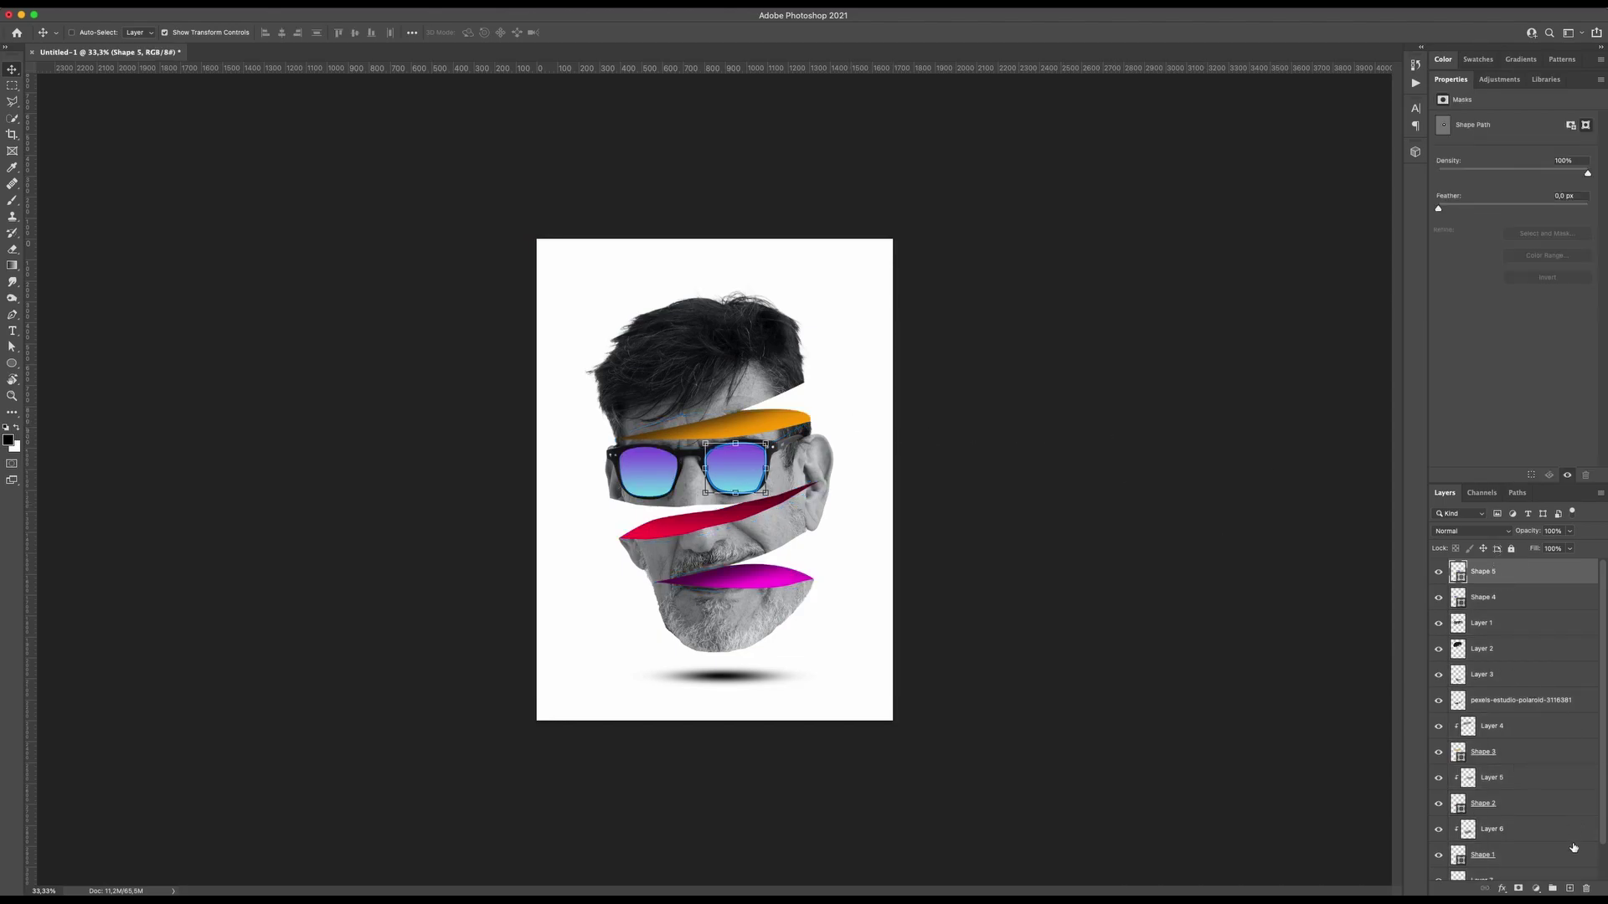
- Add a Color Lookup layer using Fuji ETERNA 250D Kodak 2395, topped by an empty Layer 8
click(1539, 889)
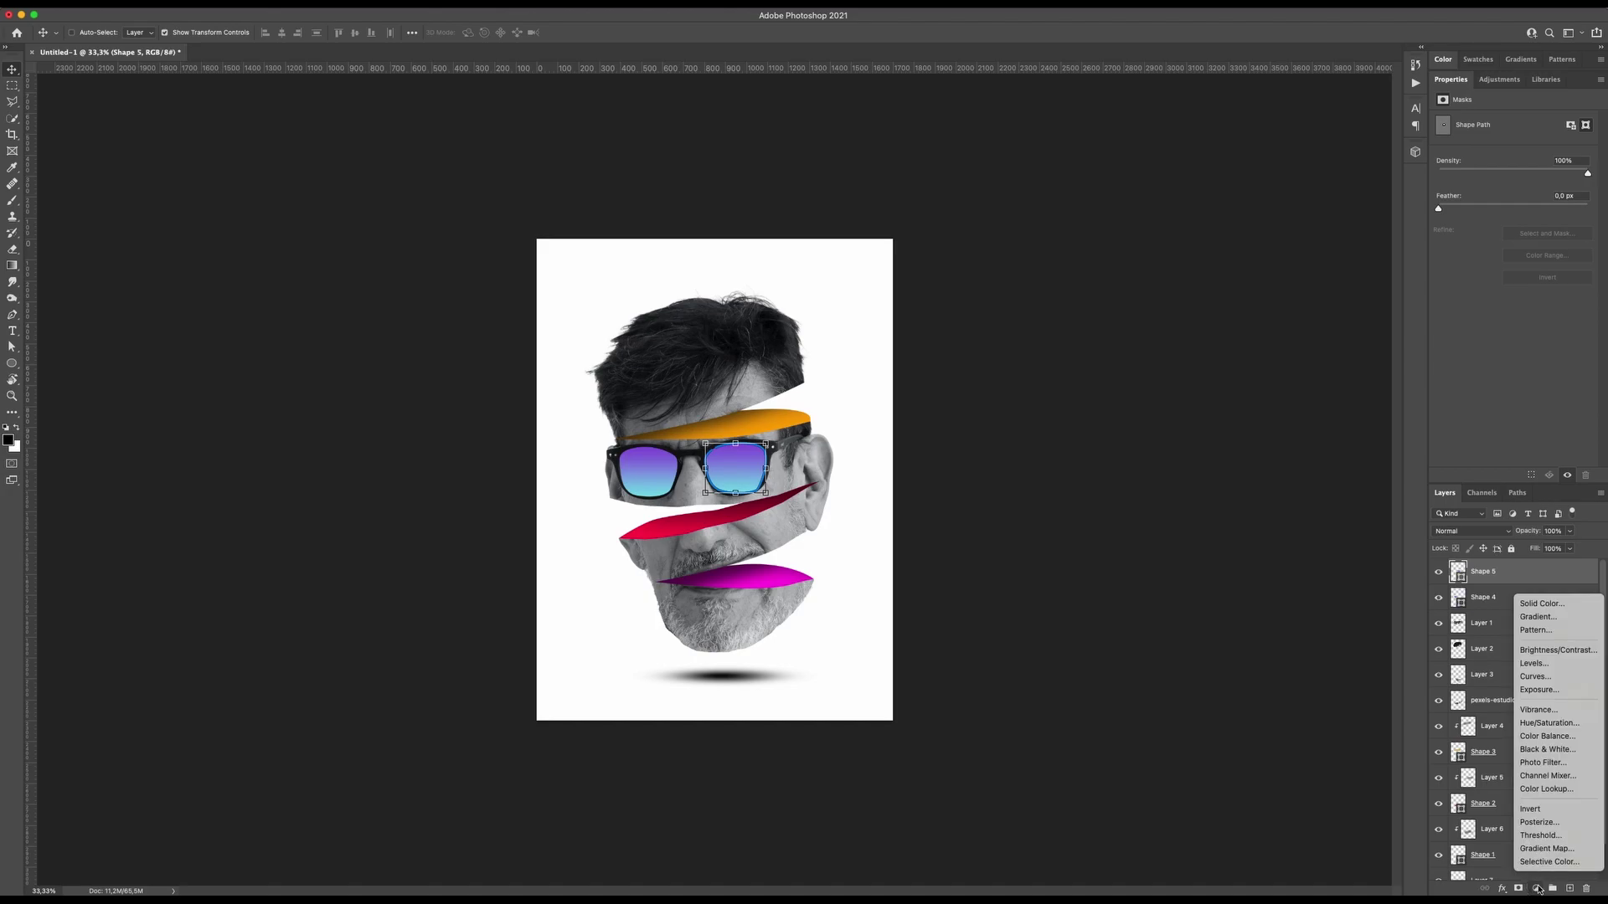
click(1548, 790)
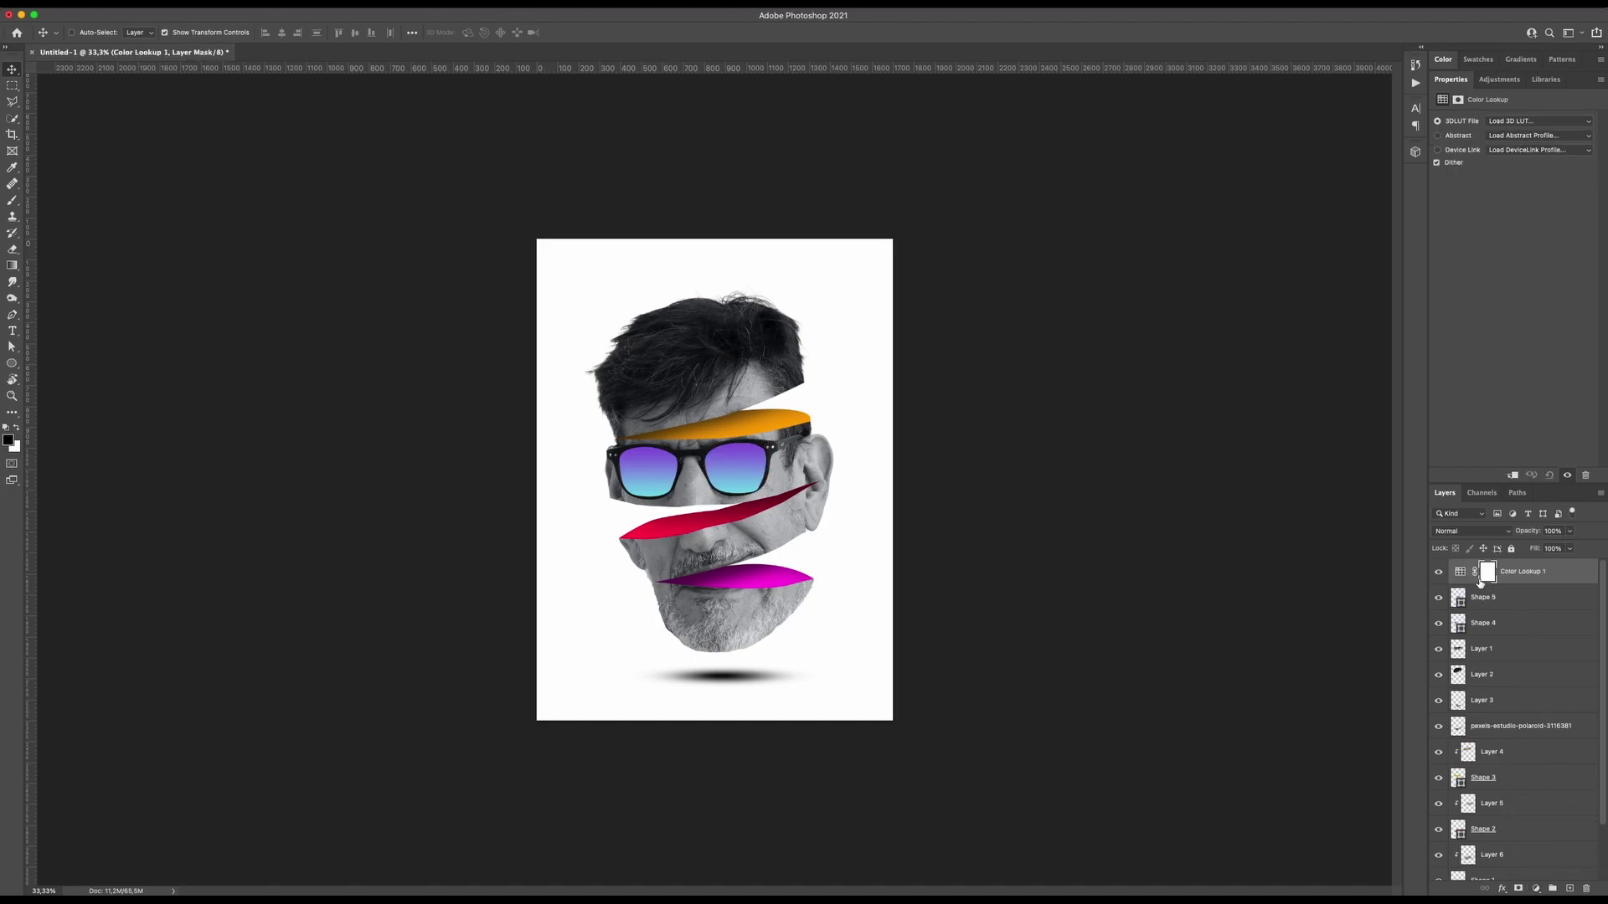
click(1494, 124)
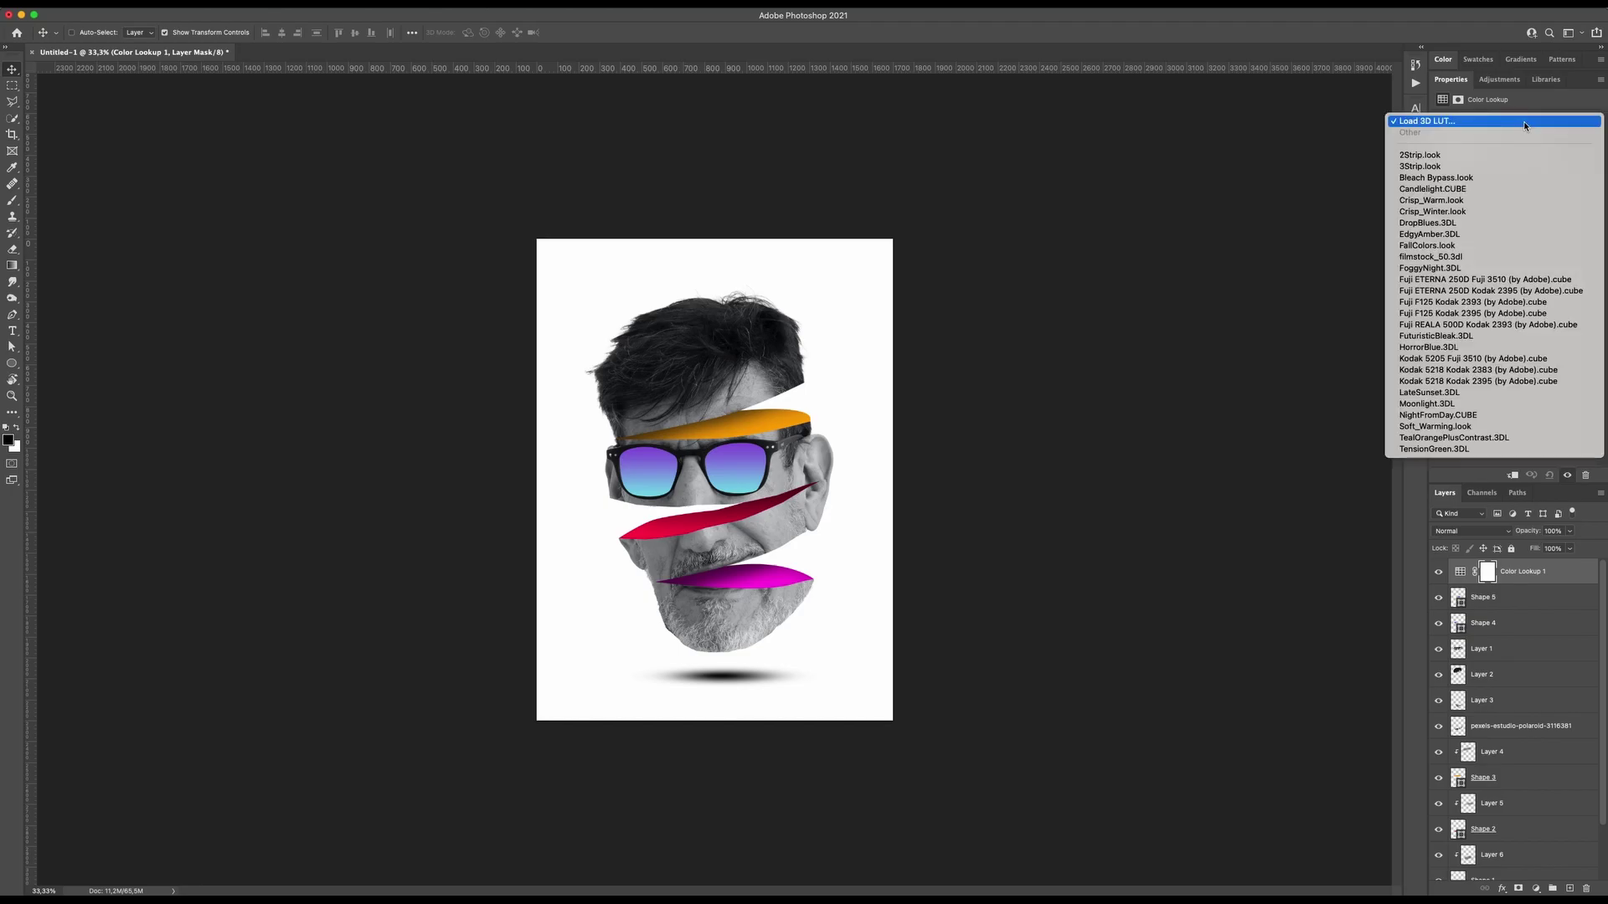
click(1484, 281)
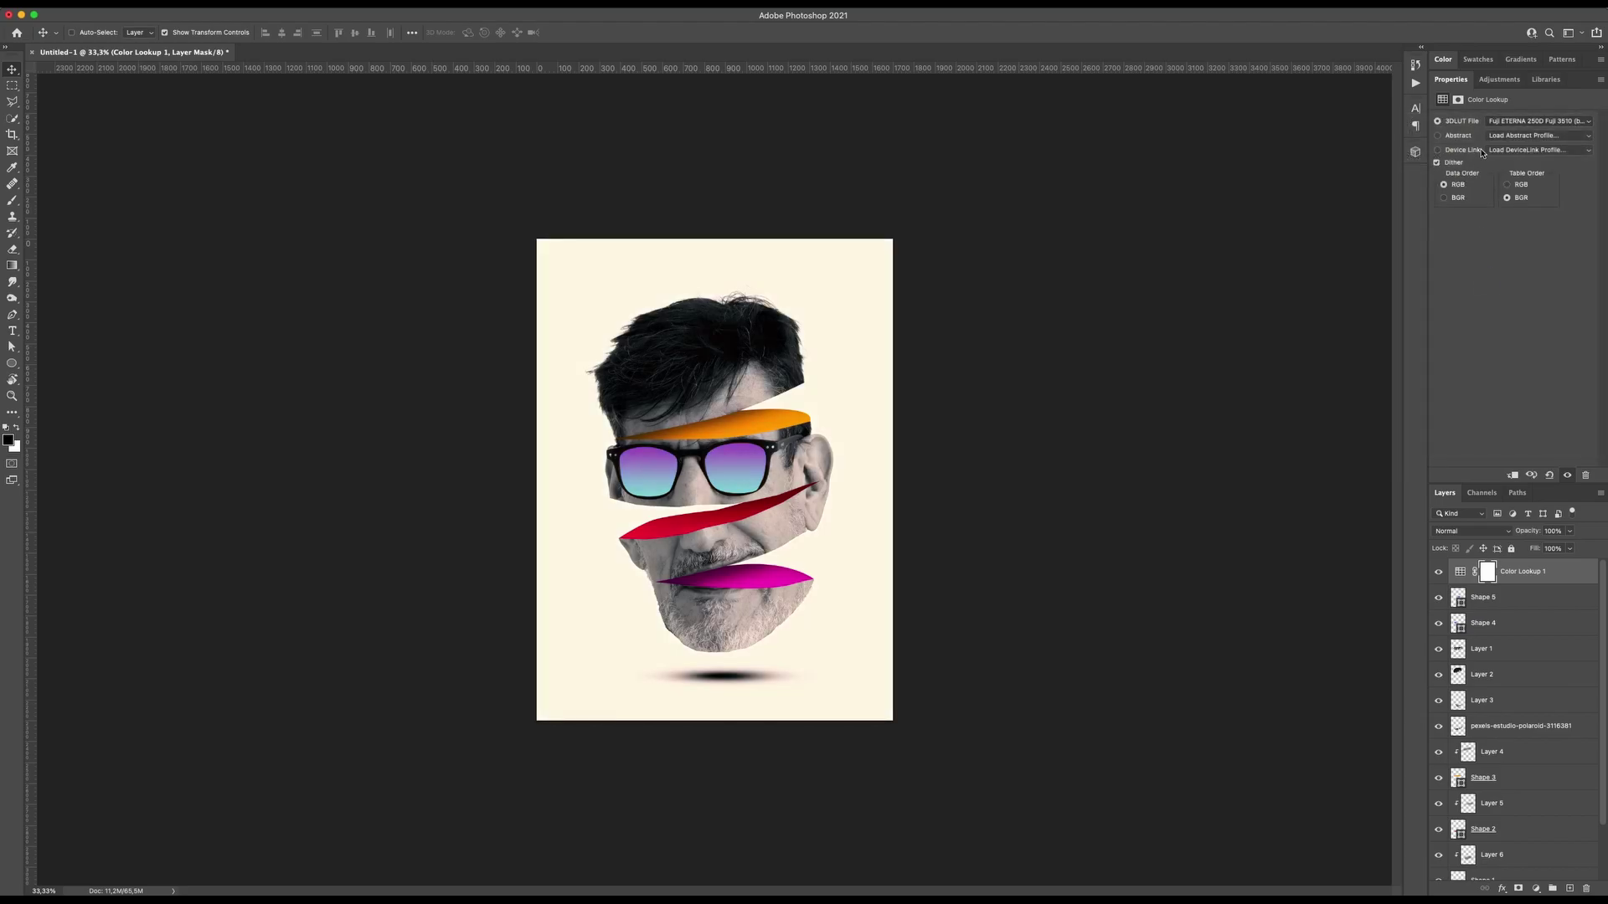
click(1505, 124)
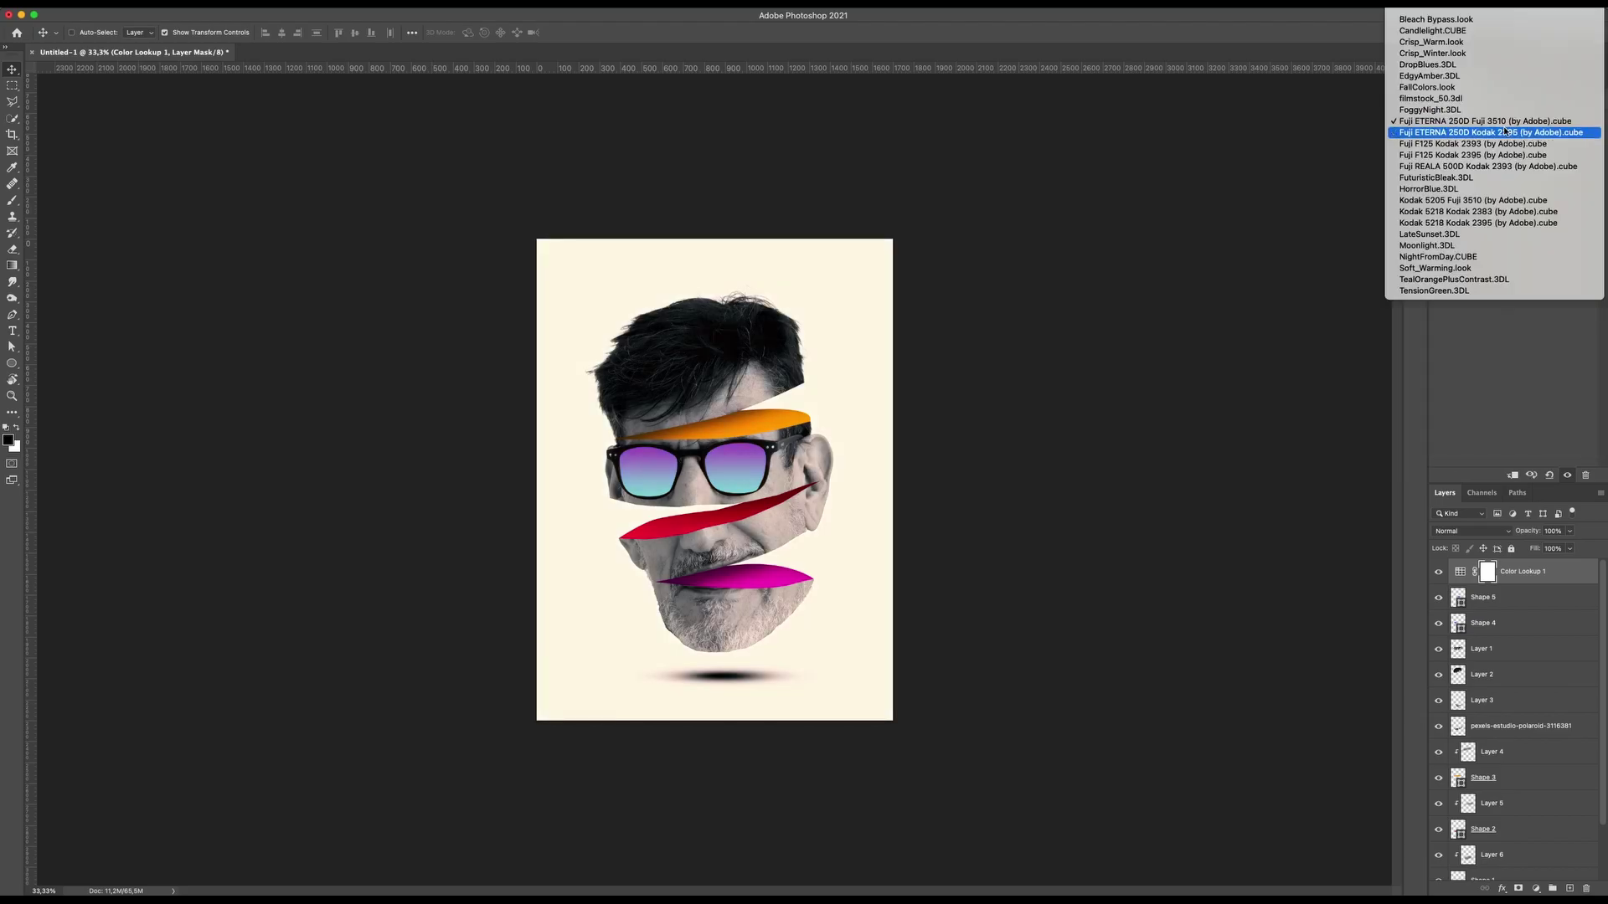
click(1507, 132)
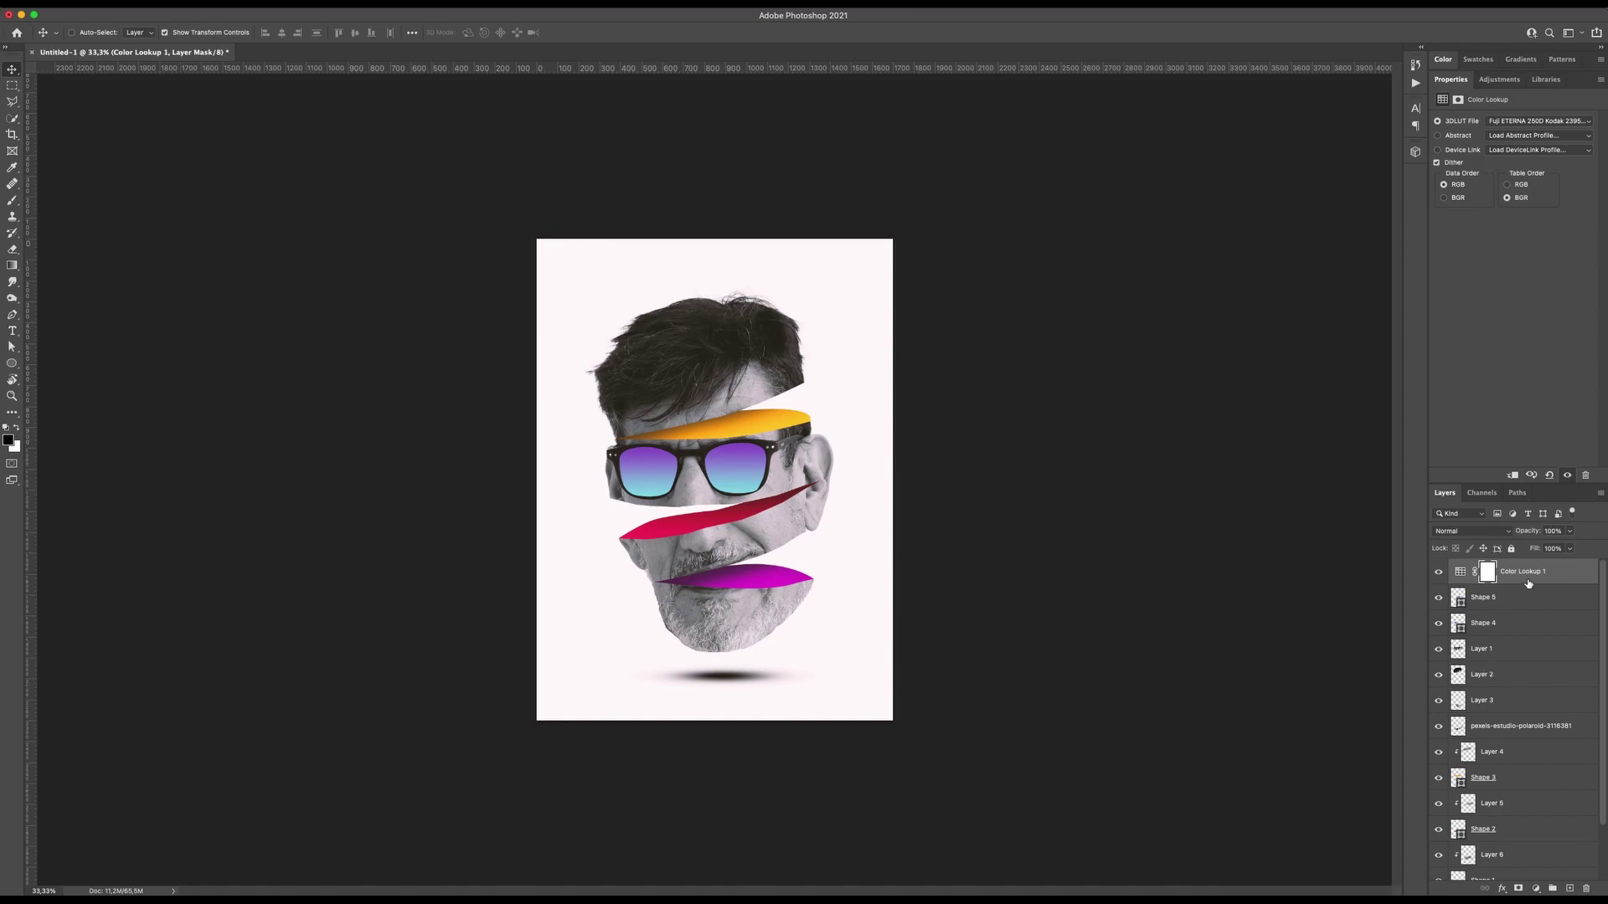
key(super+shift+alt+n)
key(m)
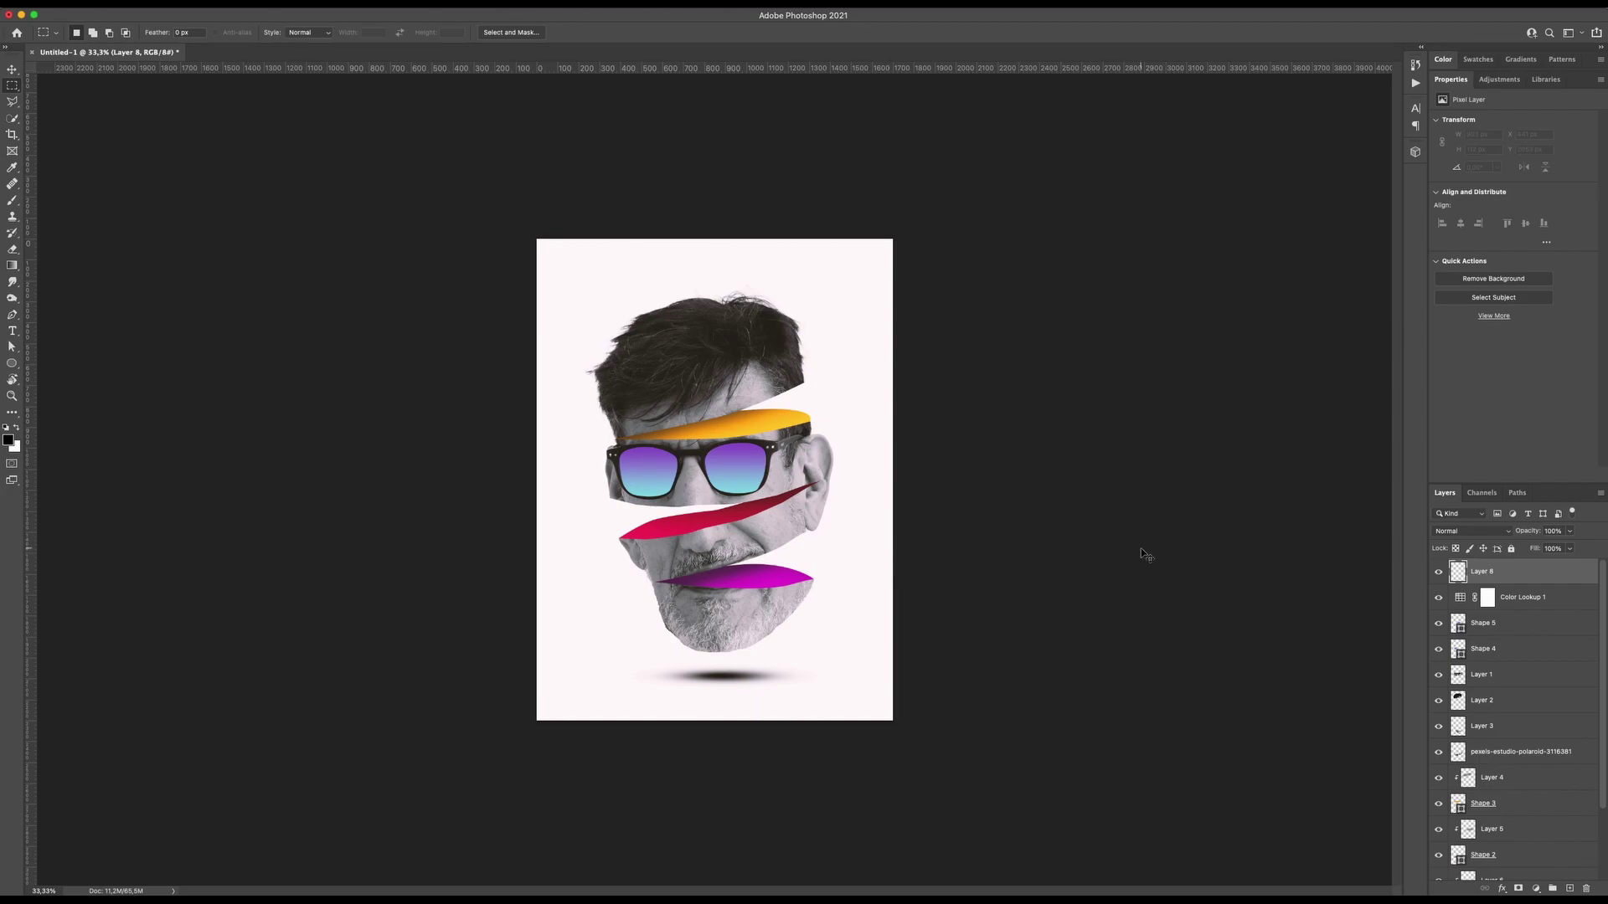
- Select all layers down to Background and merge them into one layer
scroll(1524, 603, down, 3)
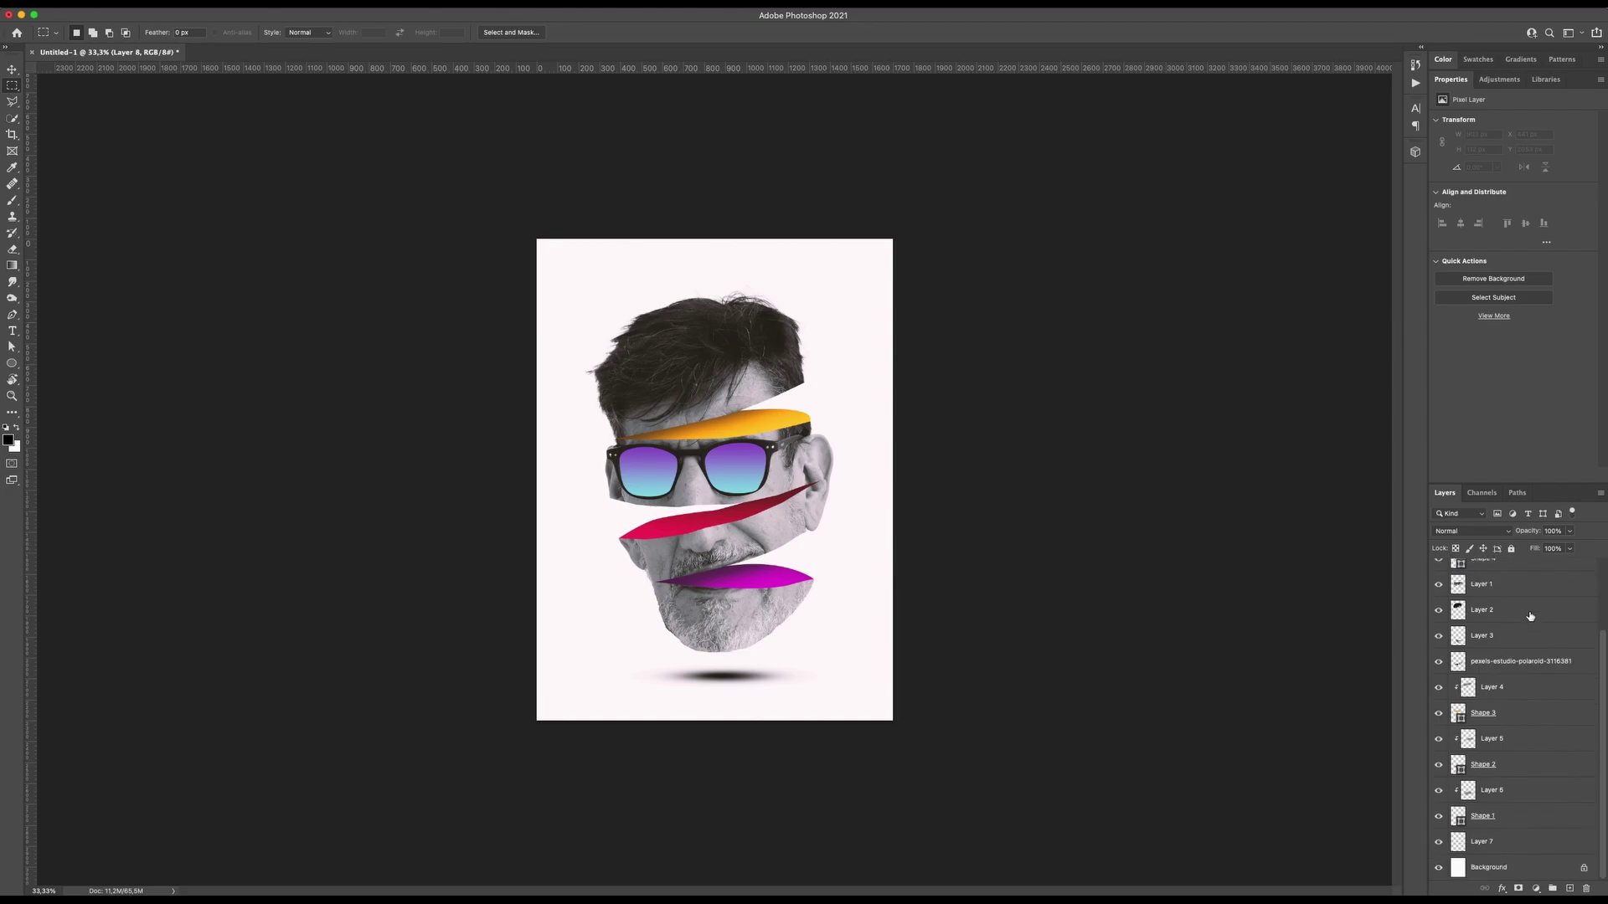
shift+click(1496, 869)
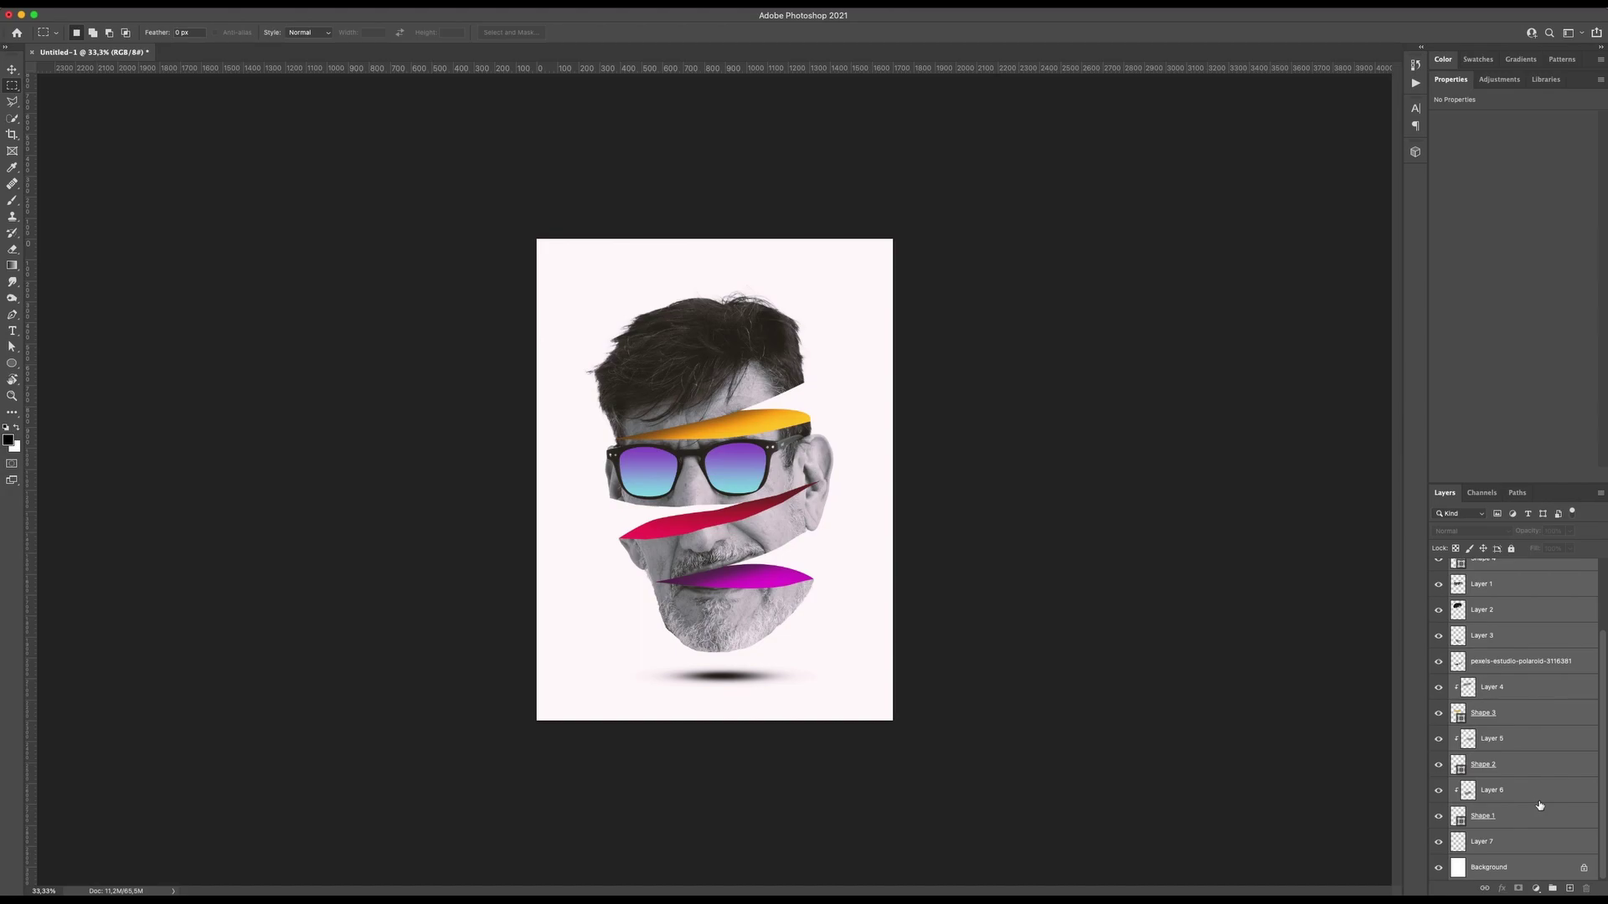
key(ctrl+e)
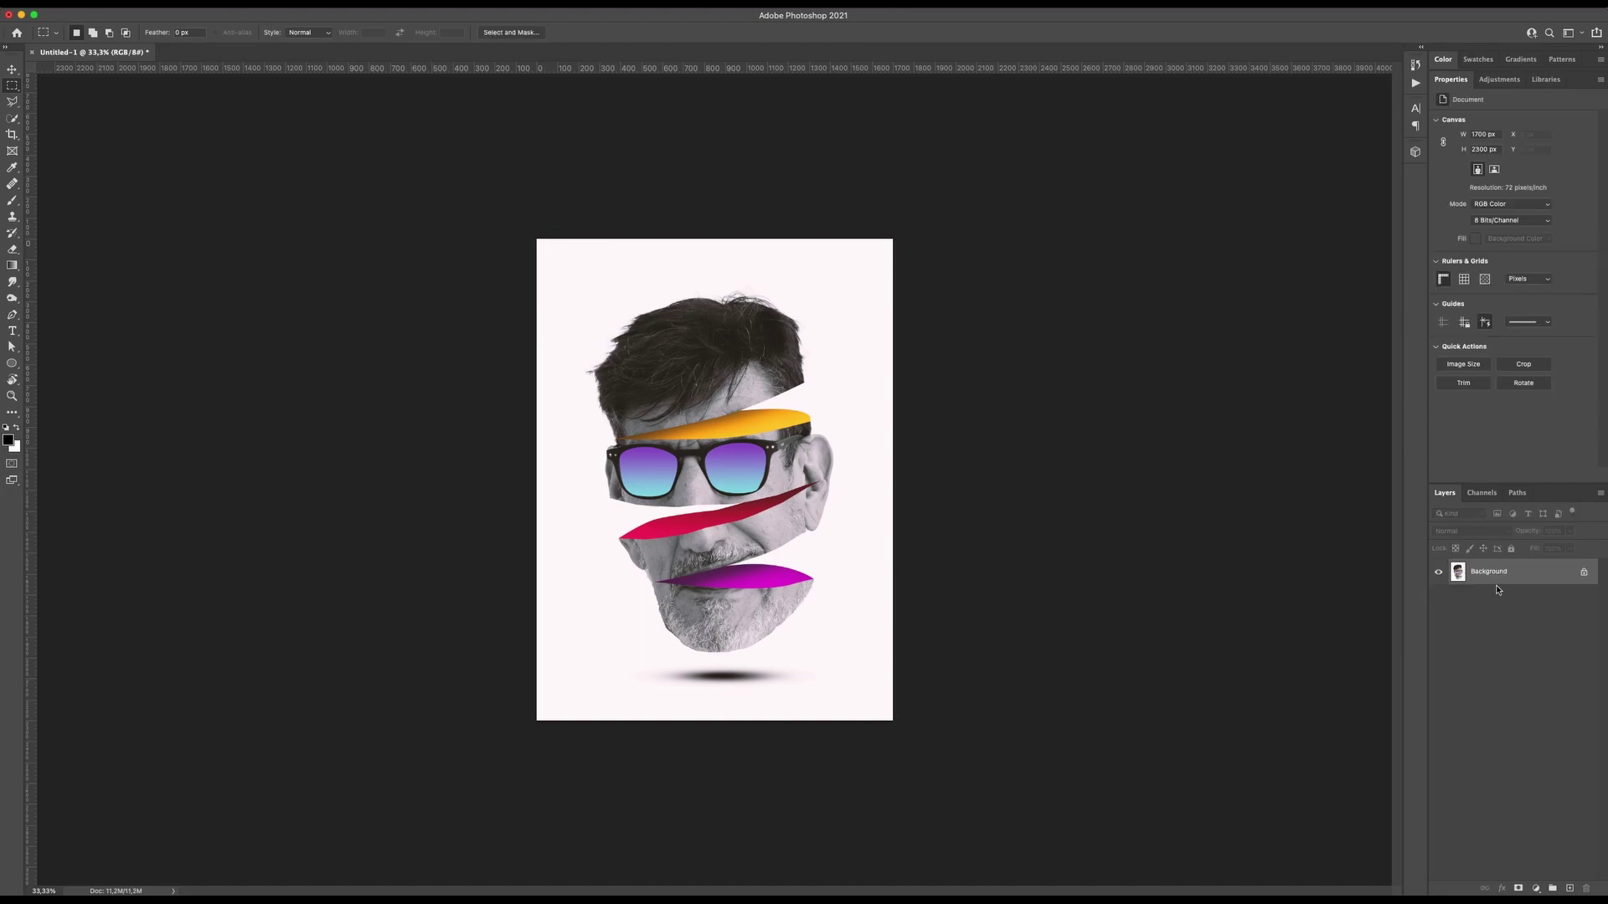
- Apply a 15 px Iris Blur with the sharp oval enlarged around the head
click(385, 9)
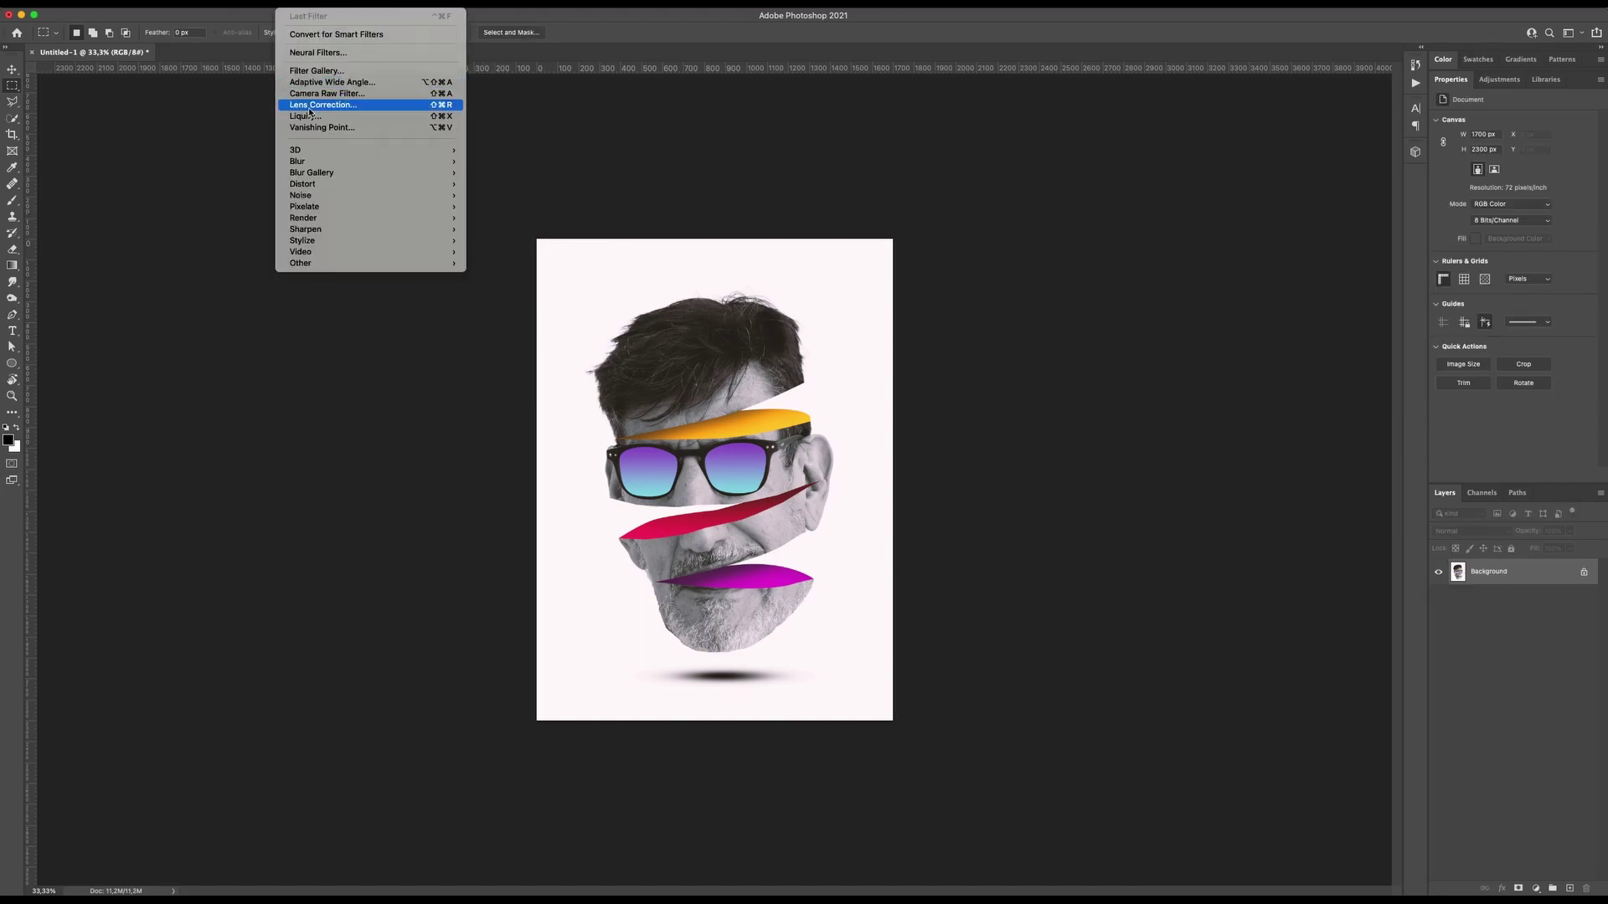
mouse_move(331, 178)
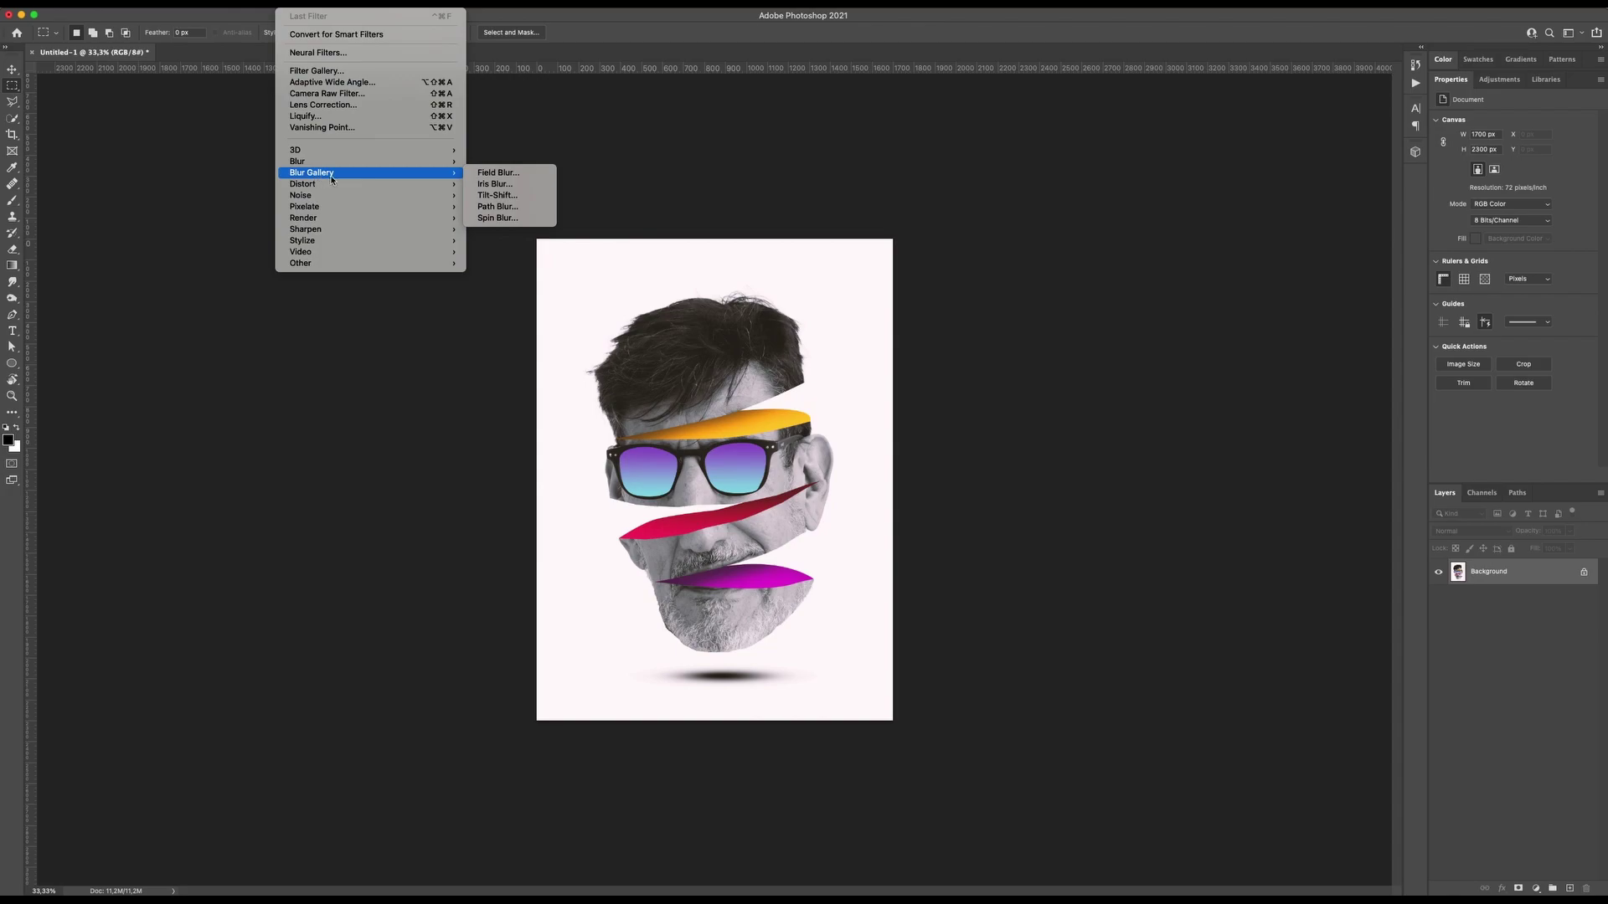
click(520, 185)
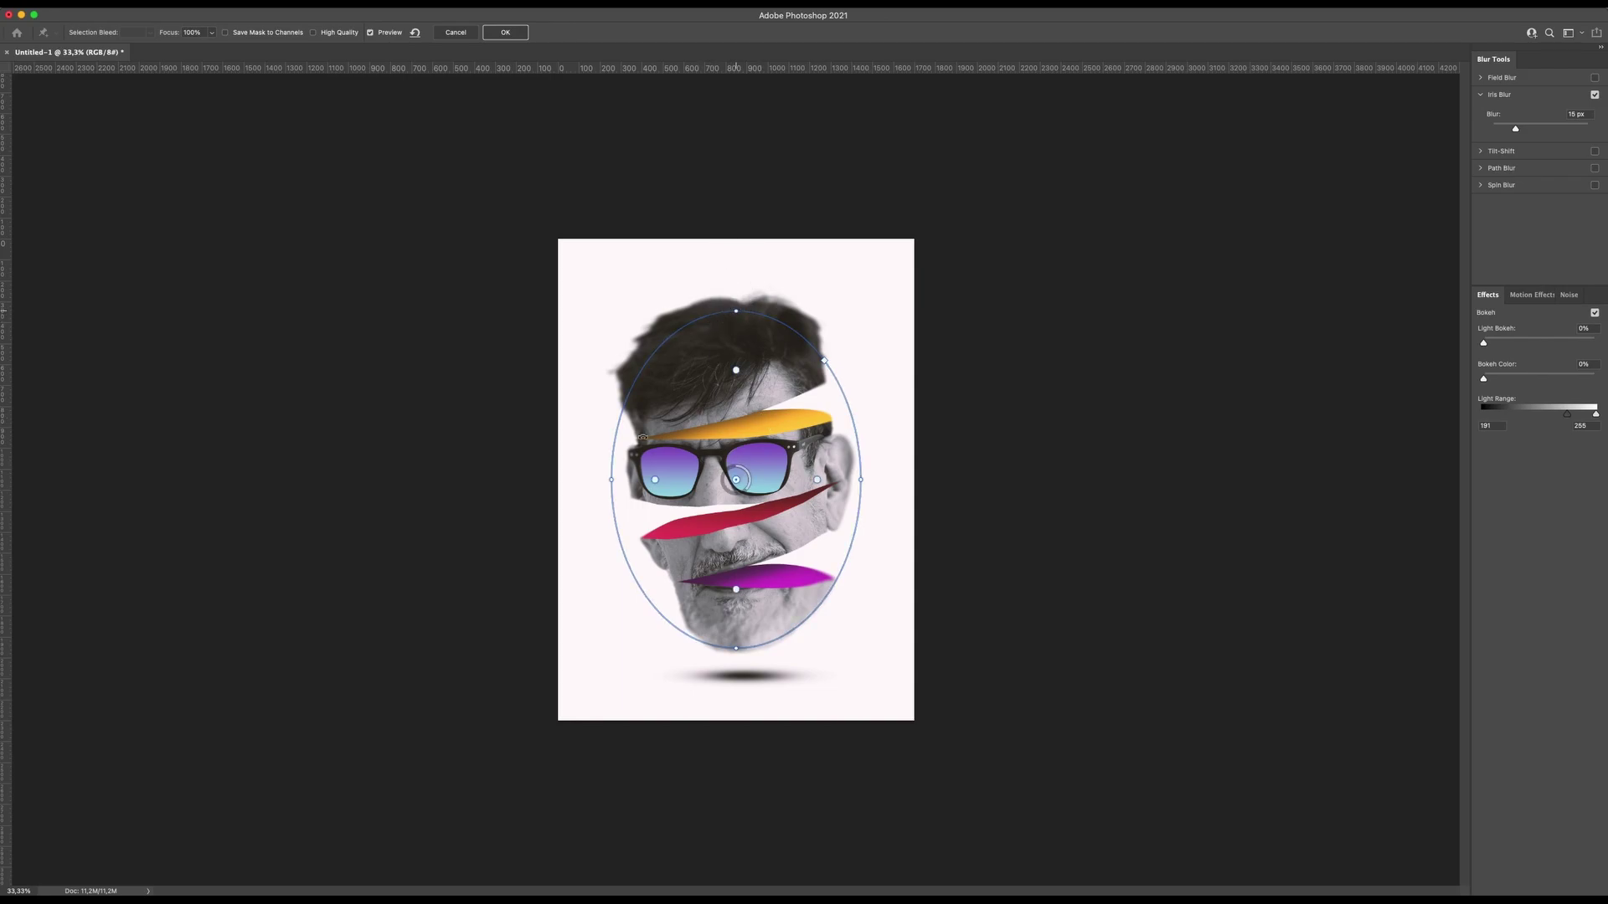
drag(737, 311, 742, 260)
drag(611, 479, 565, 476)
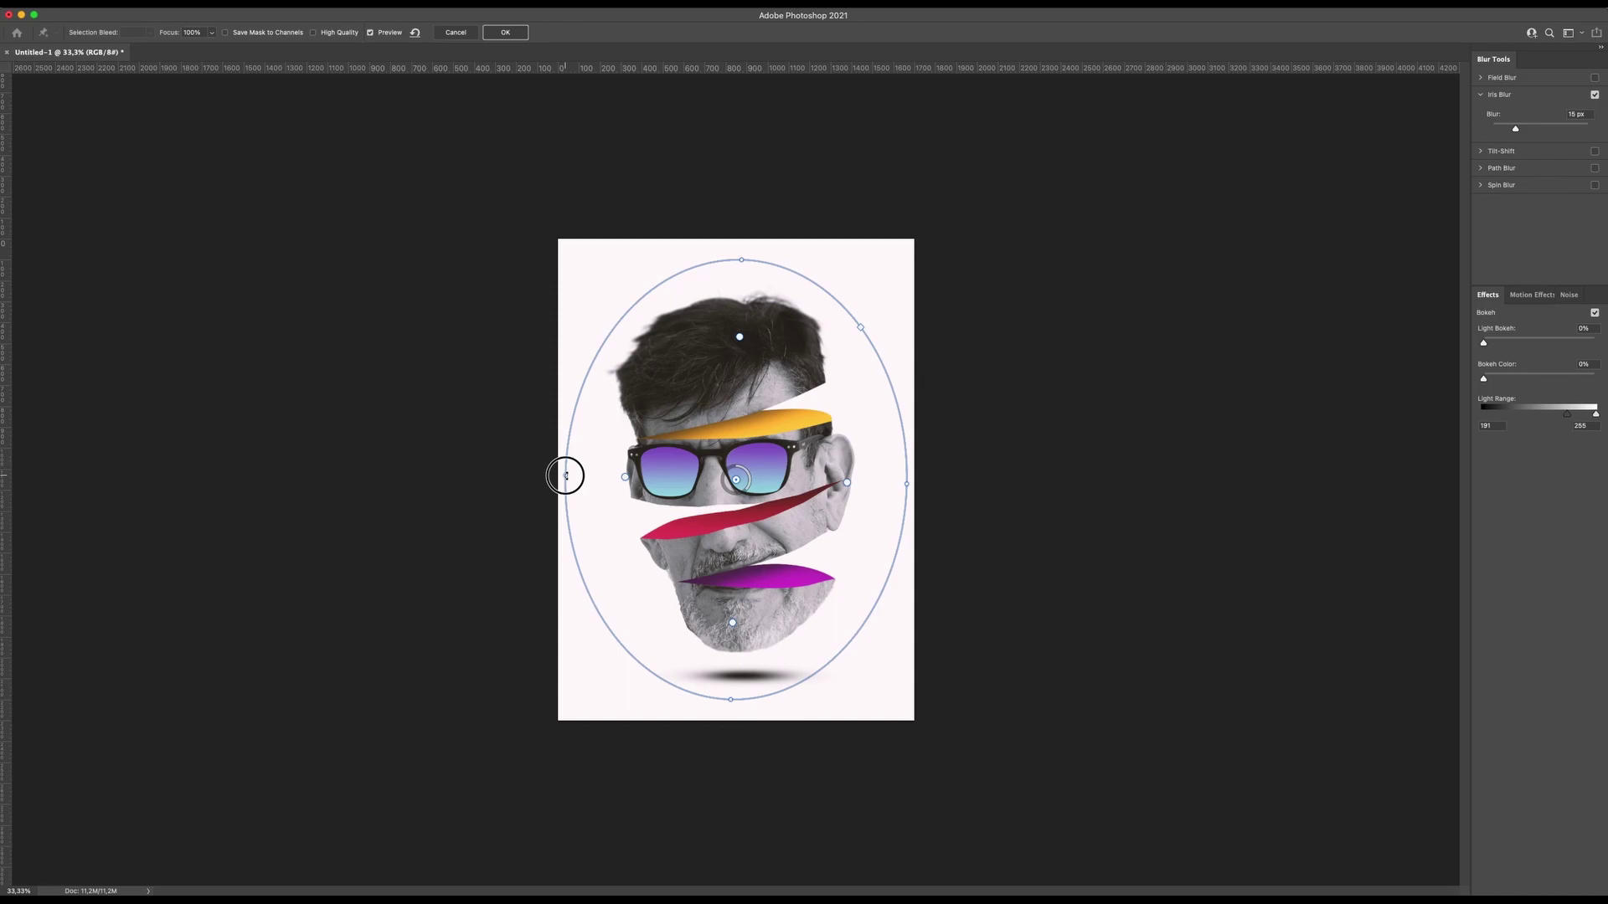
drag(740, 338, 740, 318)
drag(733, 698, 733, 694)
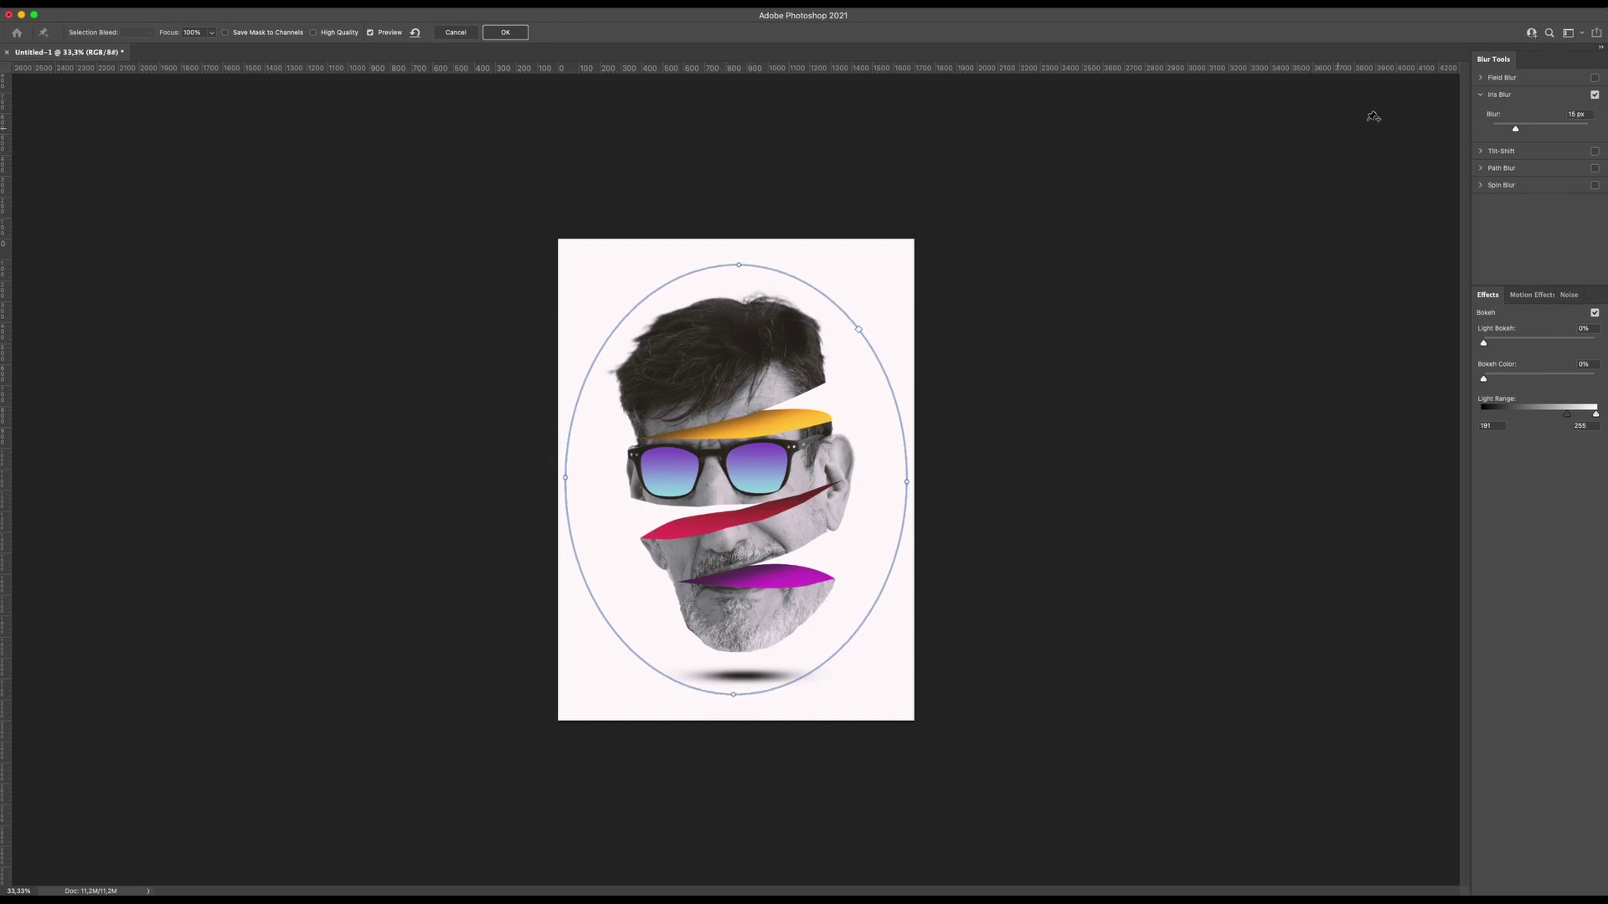
click(520, 34)
key(super+plus)
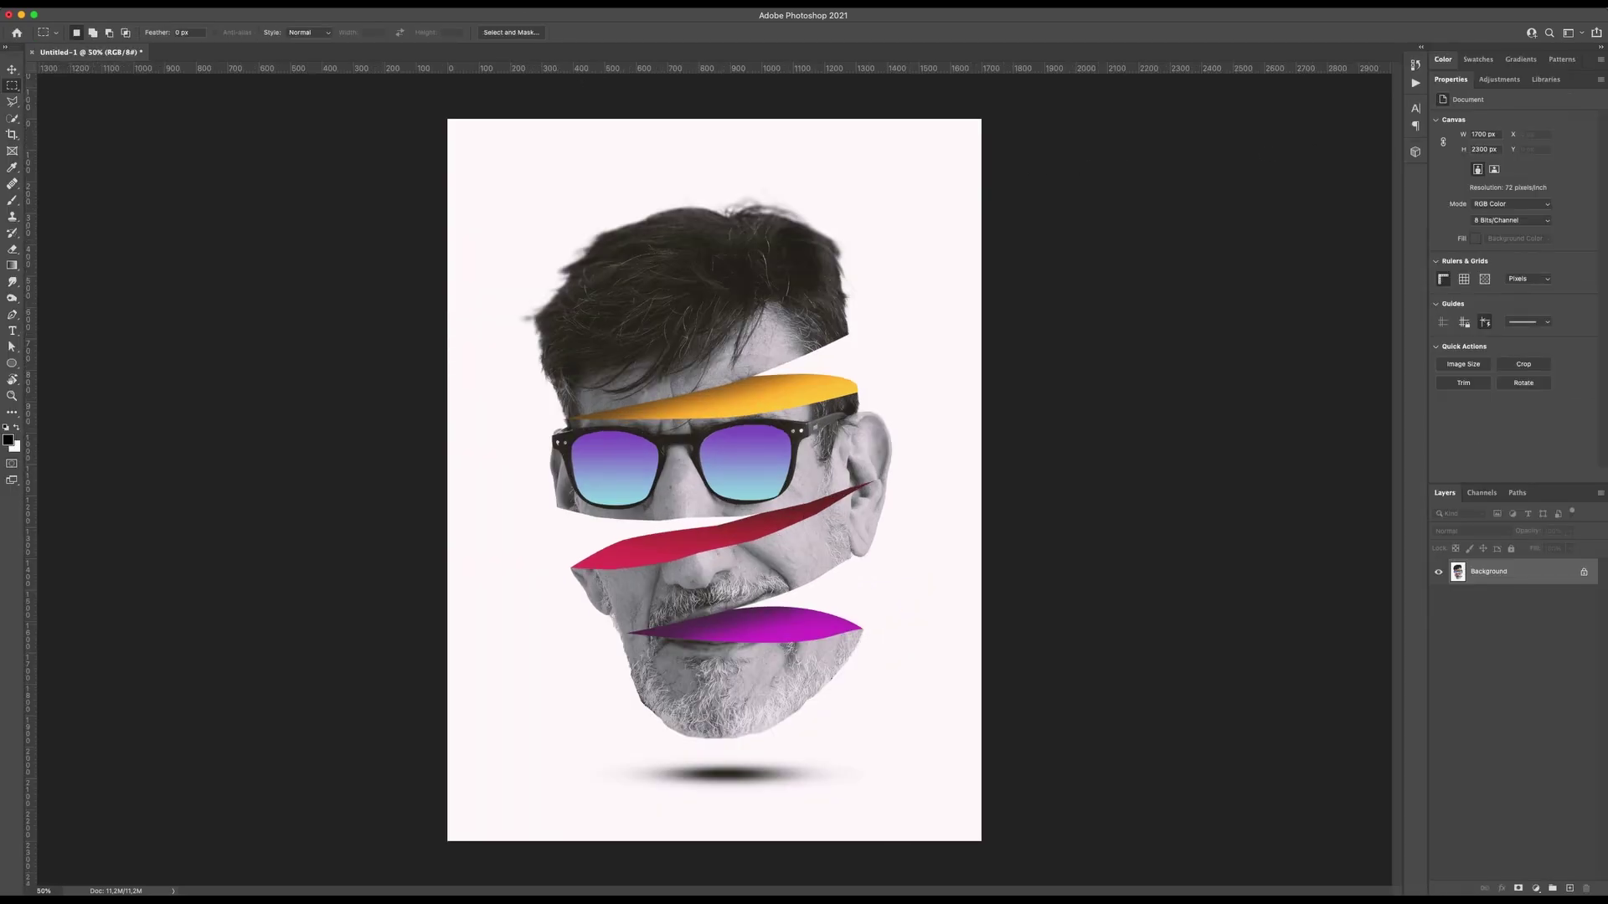